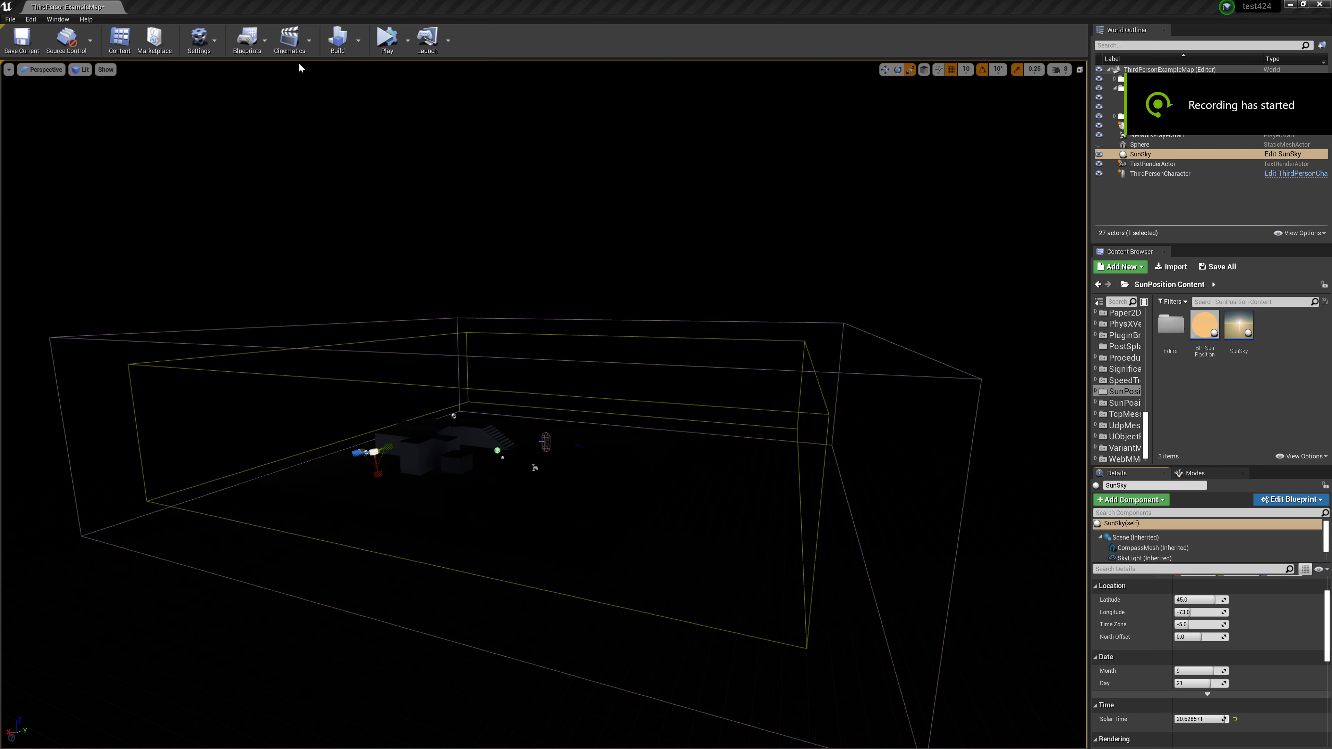
# Search the Project Settings for 'atmo', then close the window.
pyautogui.click(199, 39)
pyautogui.click(221, 80)
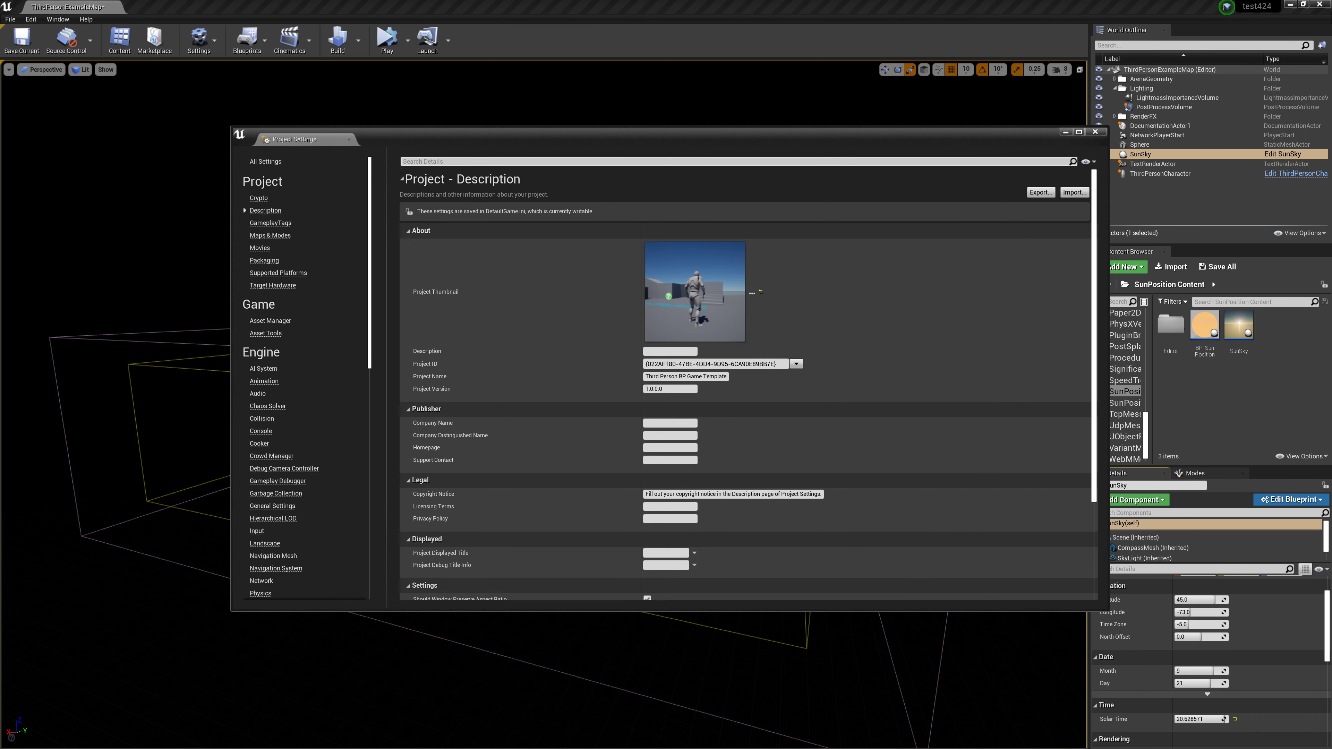
pyautogui.write('atmo')
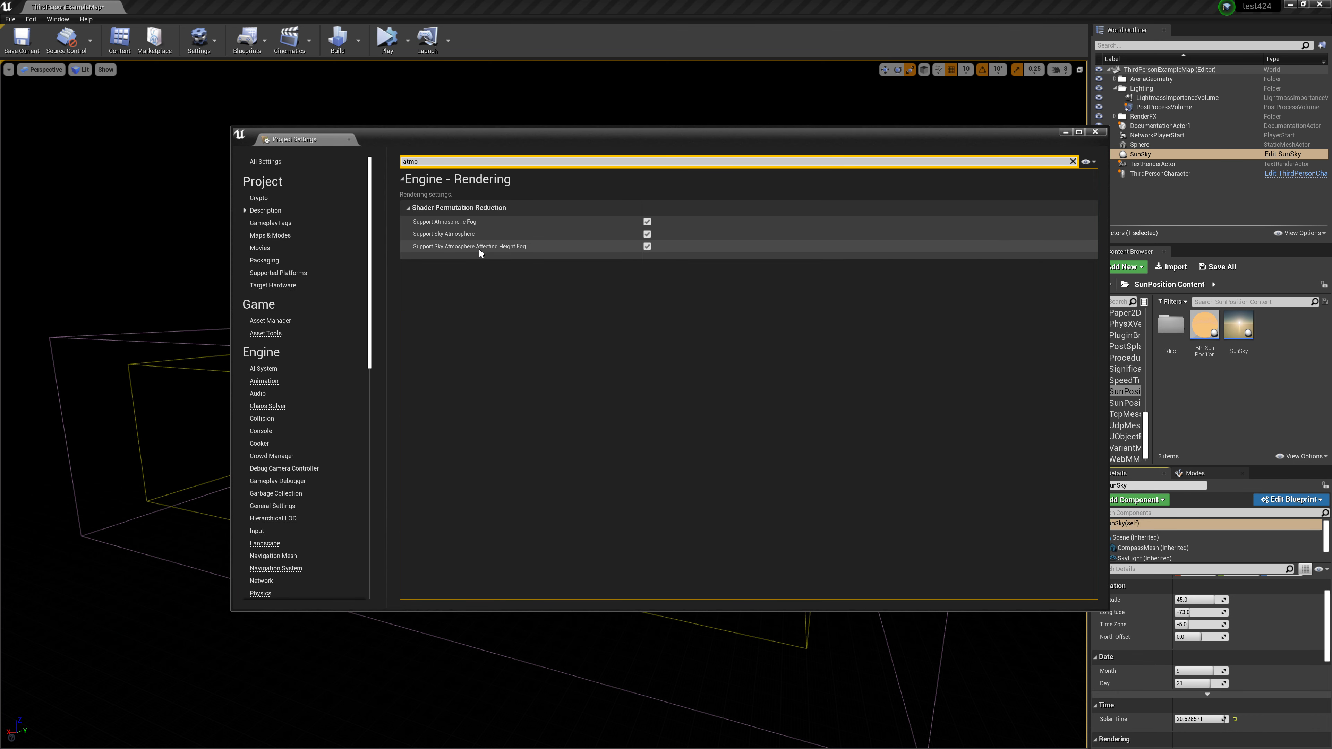
pyautogui.moveTo(479, 249)
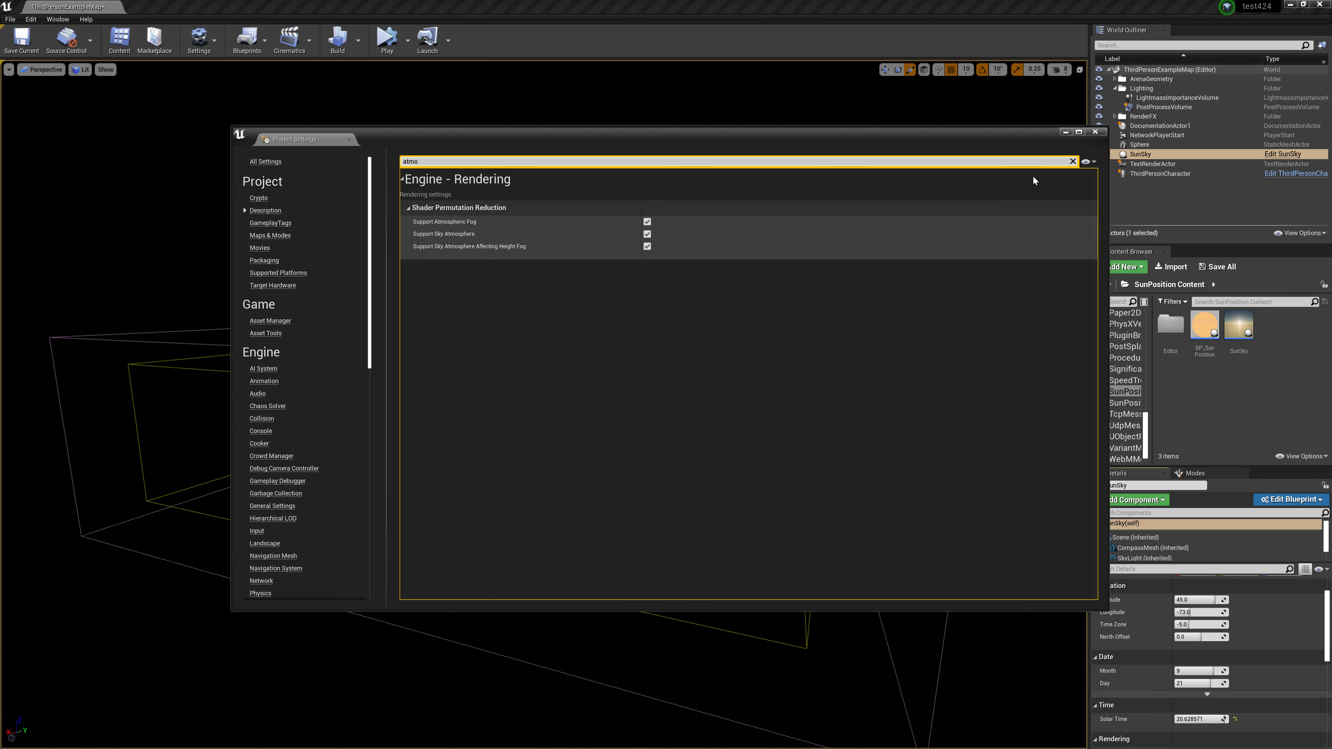
pyautogui.click(1065, 133)
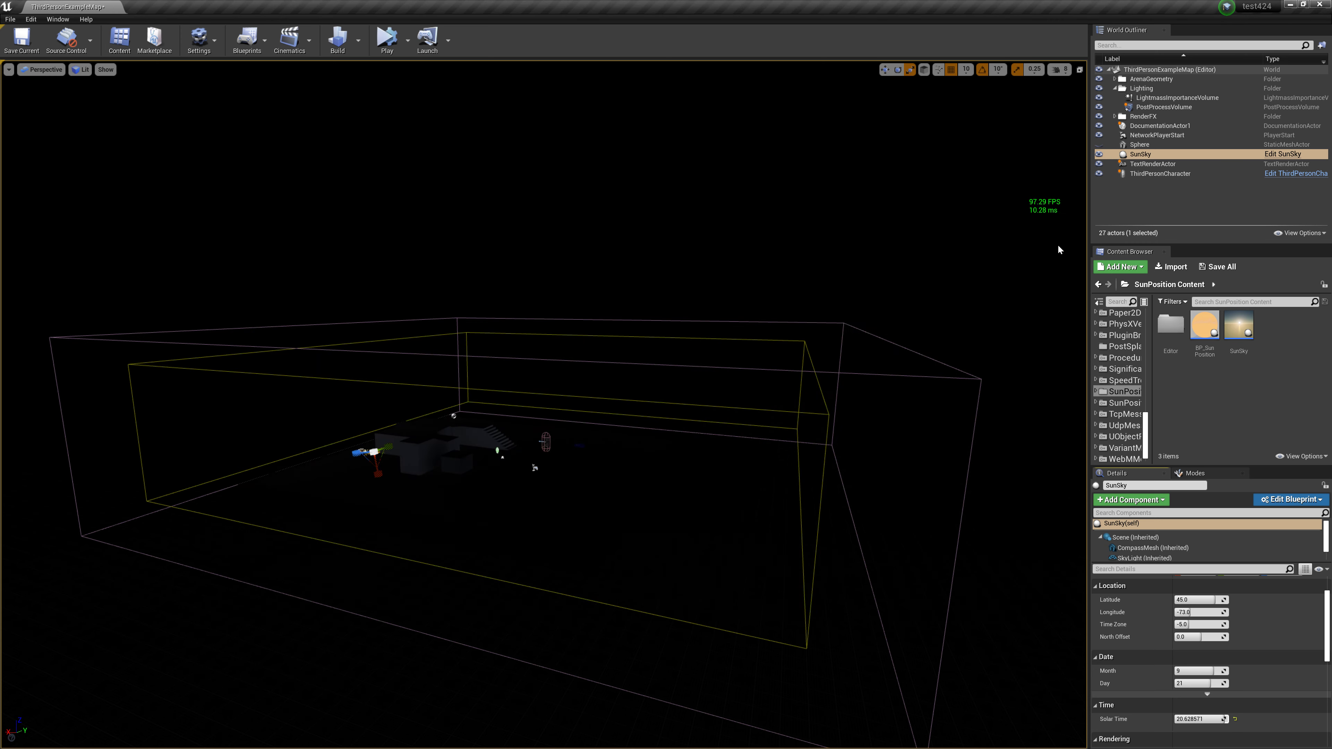
# Show the placeable actors list and look through the Blueprints menu.
pyautogui.click(1191, 475)
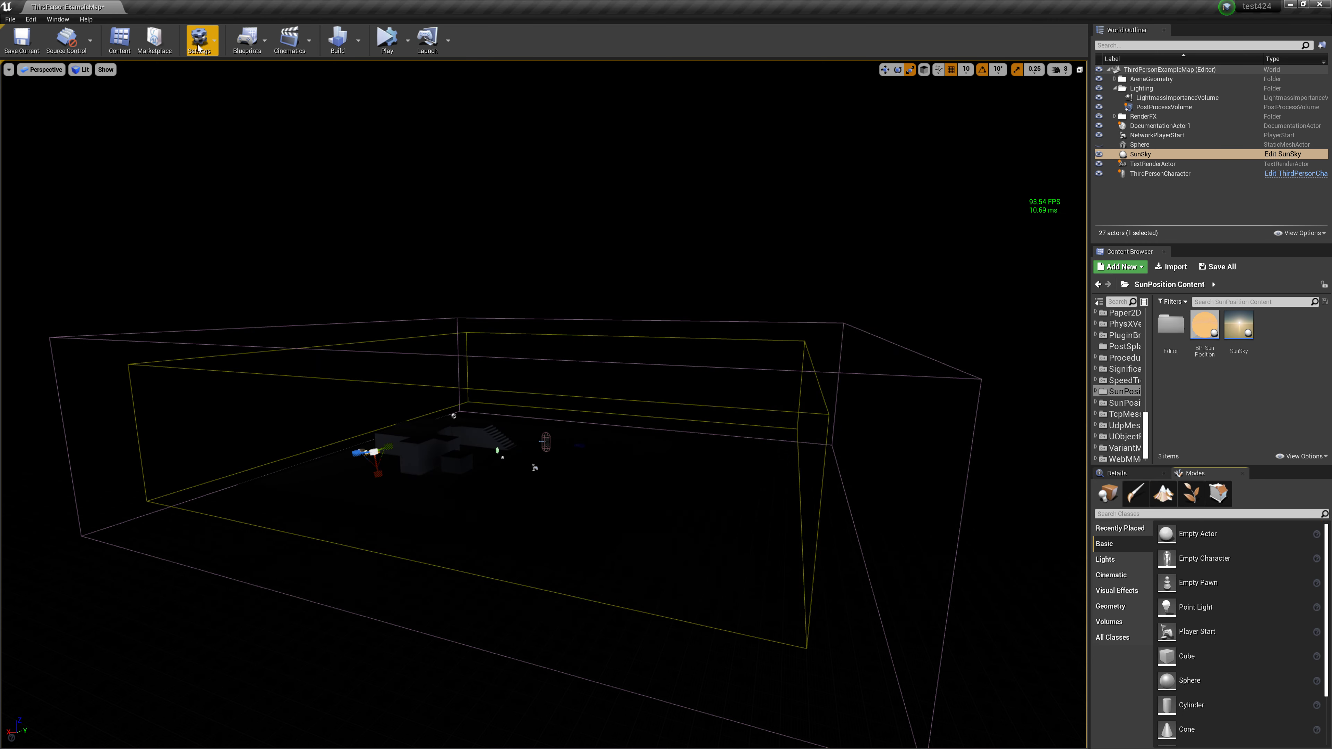
pyautogui.click(247, 39)
pyautogui.moveTo(283, 104)
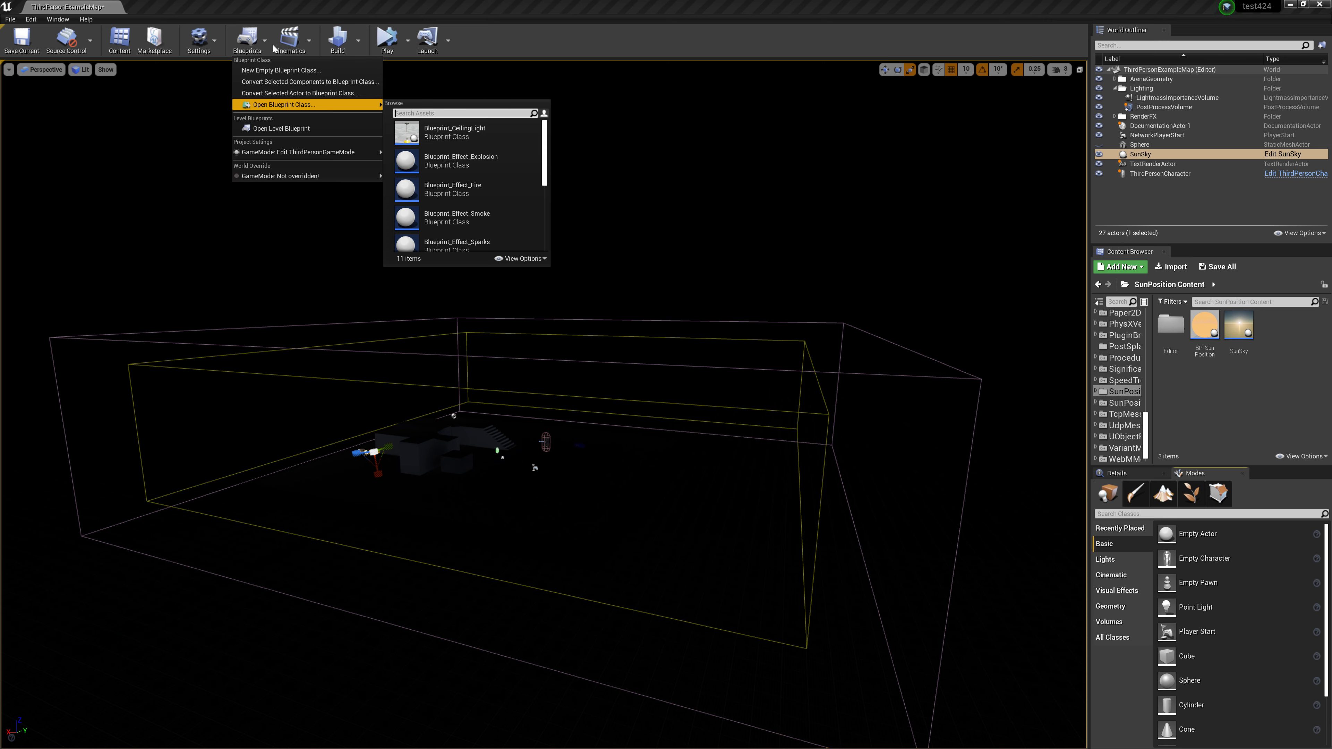
# Confirm in the Plugins browser that Sun Position Calculator is enabled, then close it.
pyautogui.click(202, 43)
pyautogui.click(217, 93)
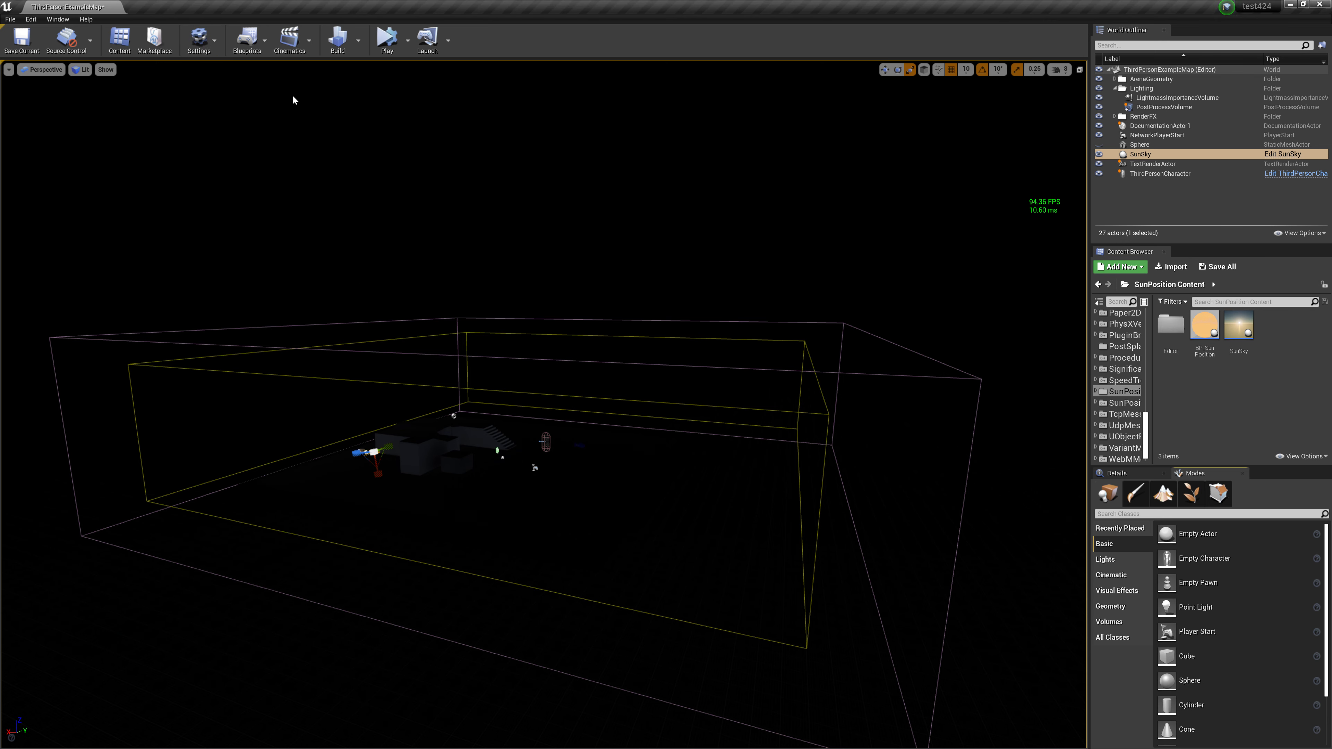
pyautogui.click(199, 39)
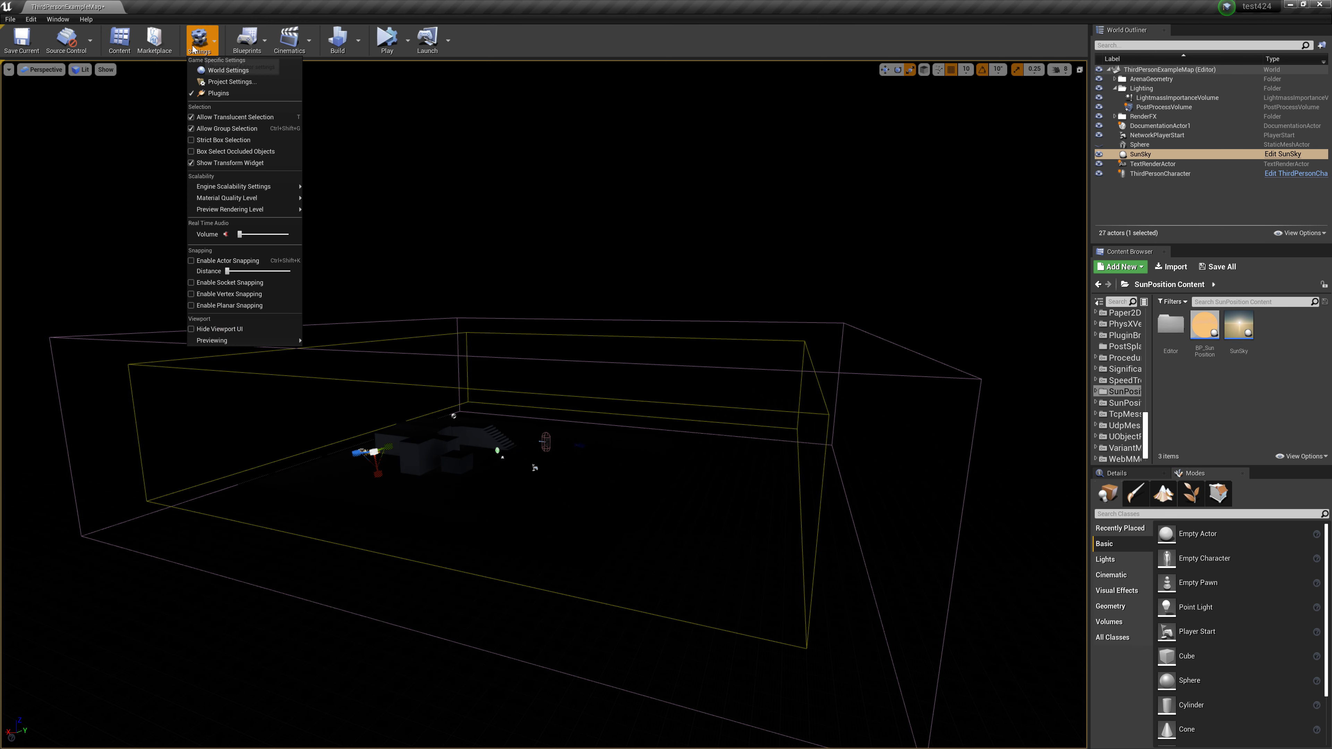
pyautogui.click(216, 93)
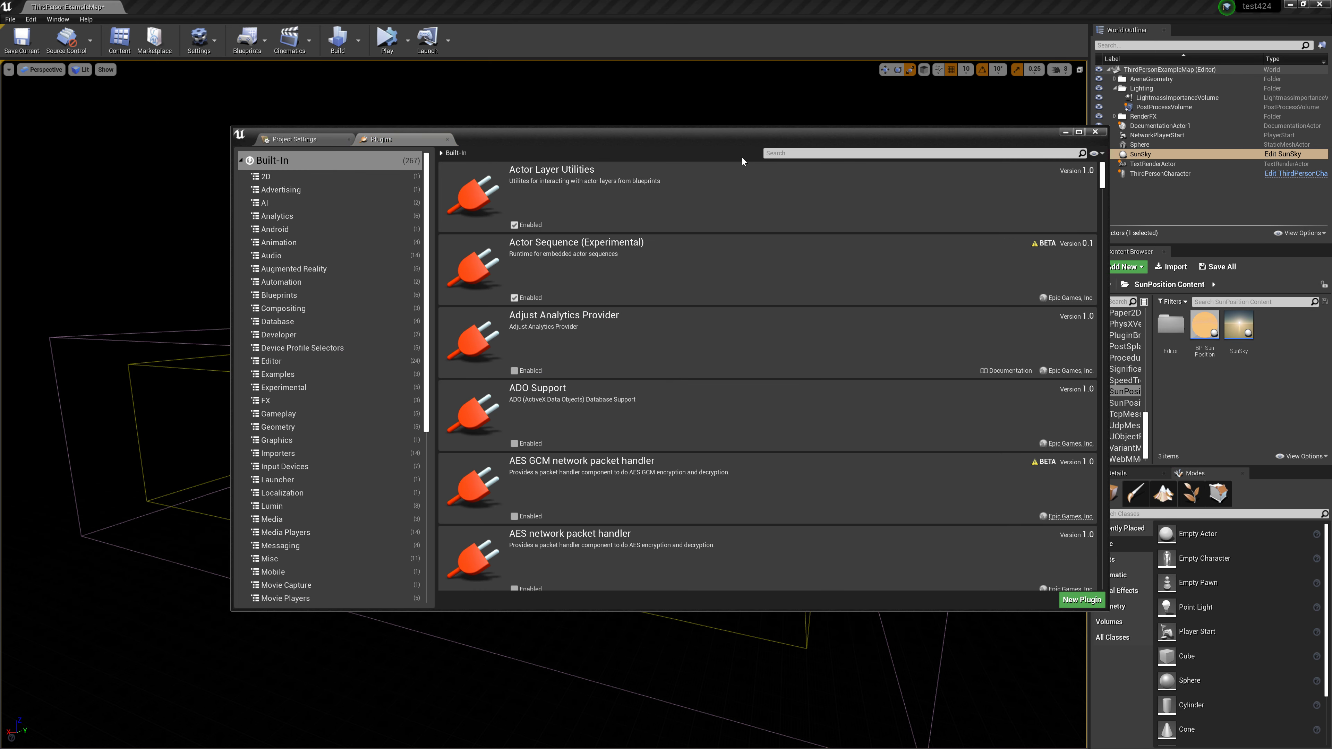
pyautogui.write('sun')
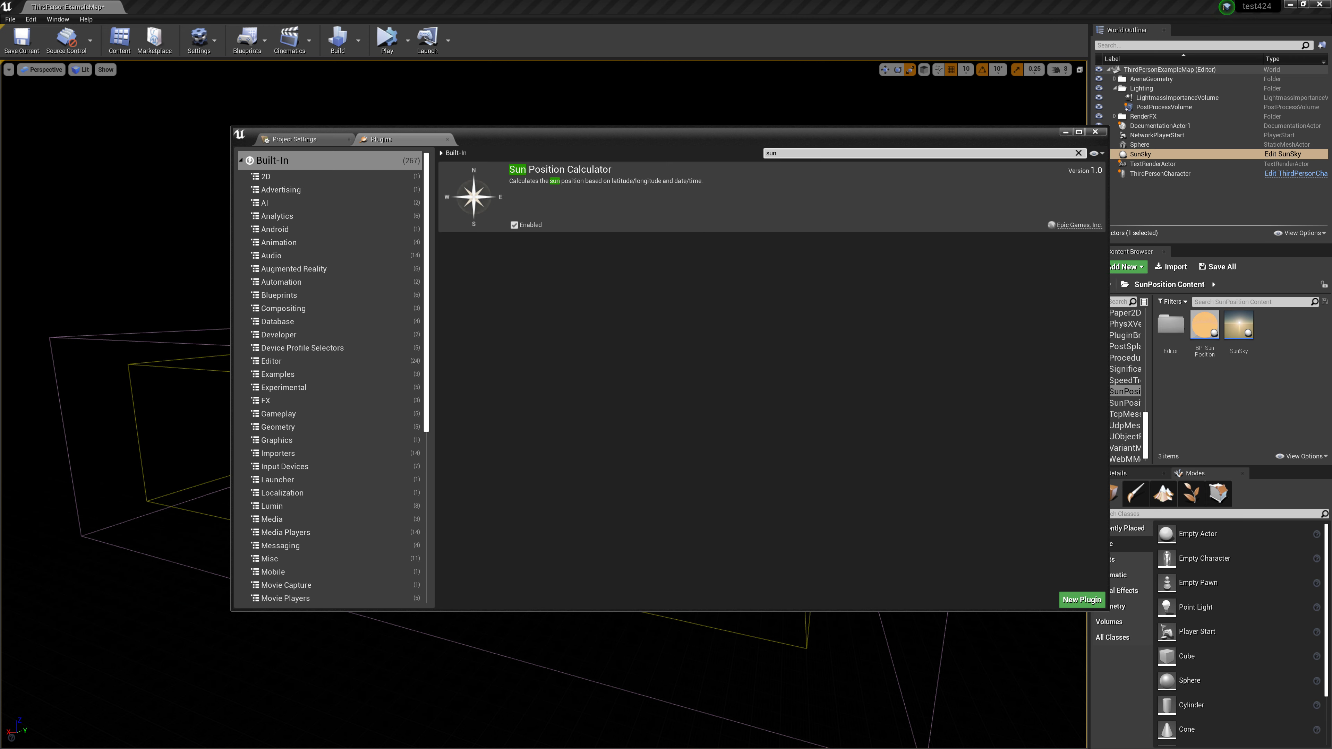
pyautogui.click(1096, 135)
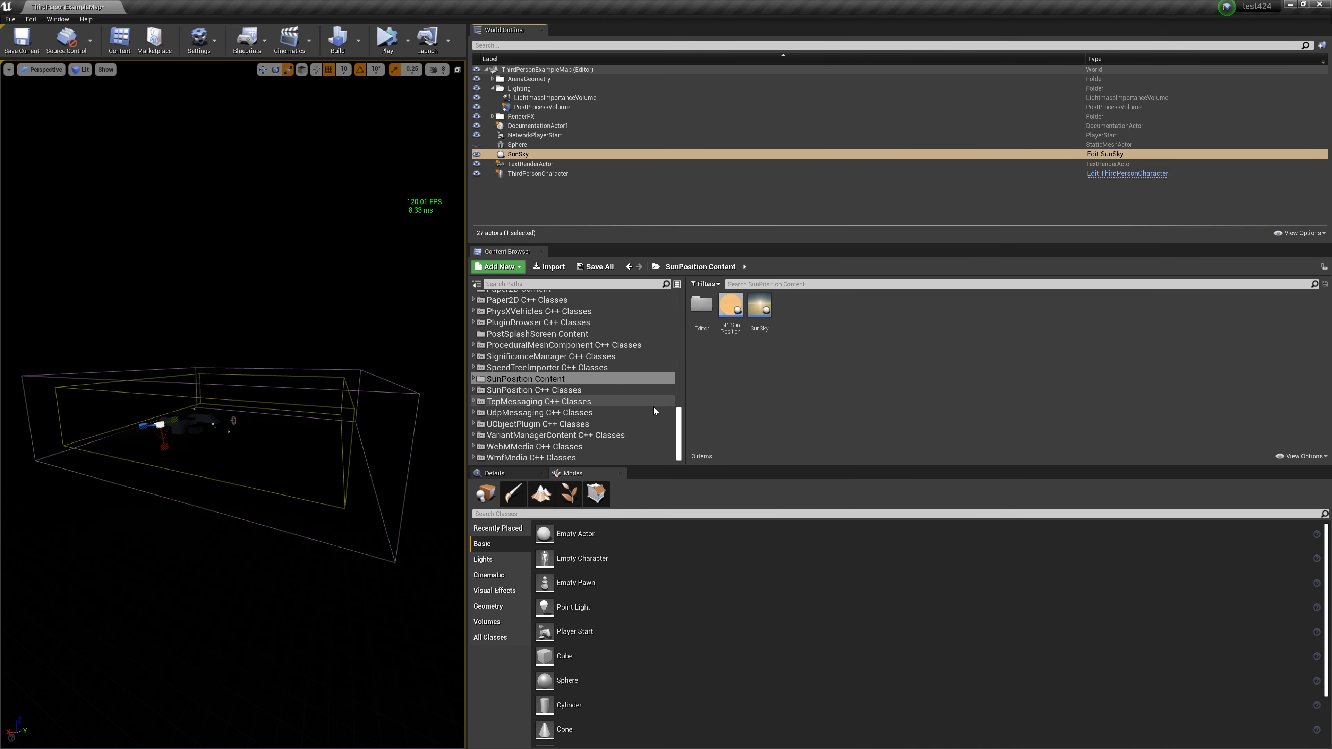
# Delete the old SunSky and drag a new SunSky from the Content Browser into the level.
pyautogui.moveTo(682, 419)
pyautogui.mouseDown()
pyautogui.moveTo(682, 358)
pyautogui.moveTo(652, 432)
pyautogui.mouseUp()
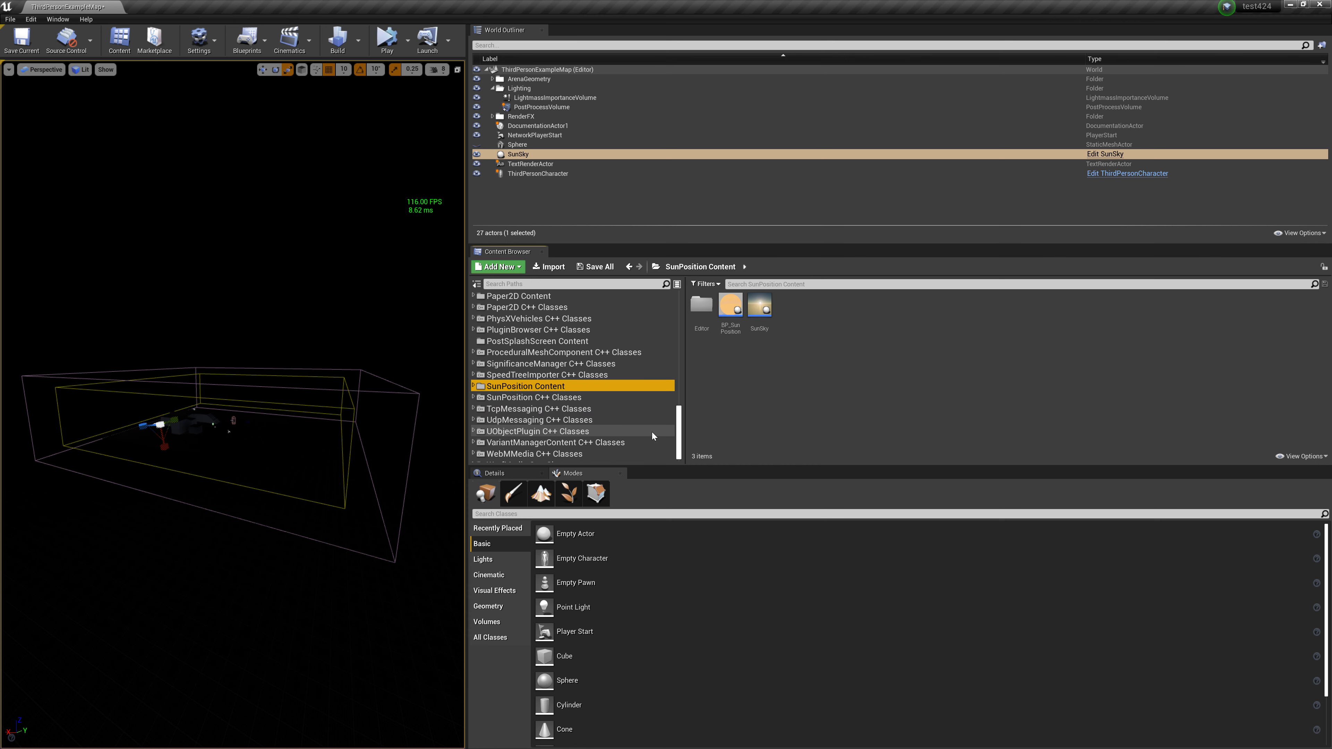
pyautogui.press('Delete')
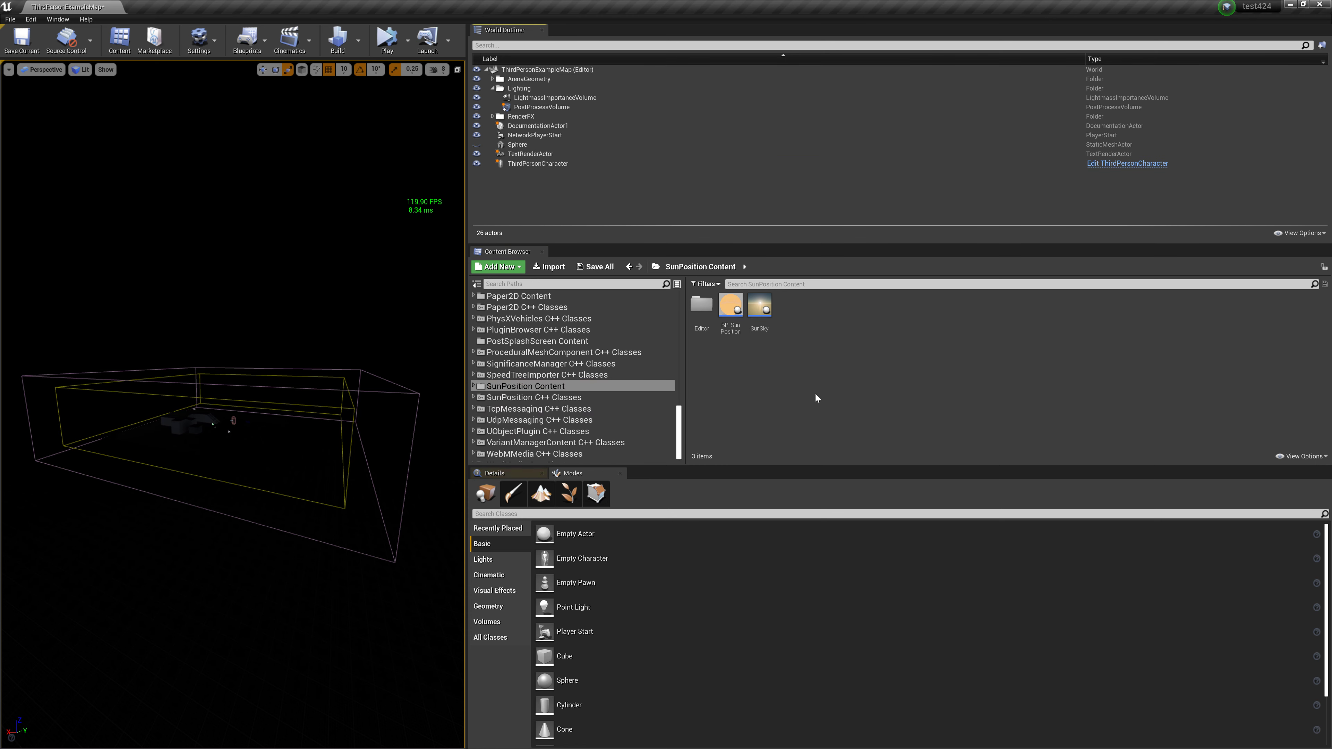
pyautogui.moveTo(762, 317); pyautogui.dragTo(318, 311)
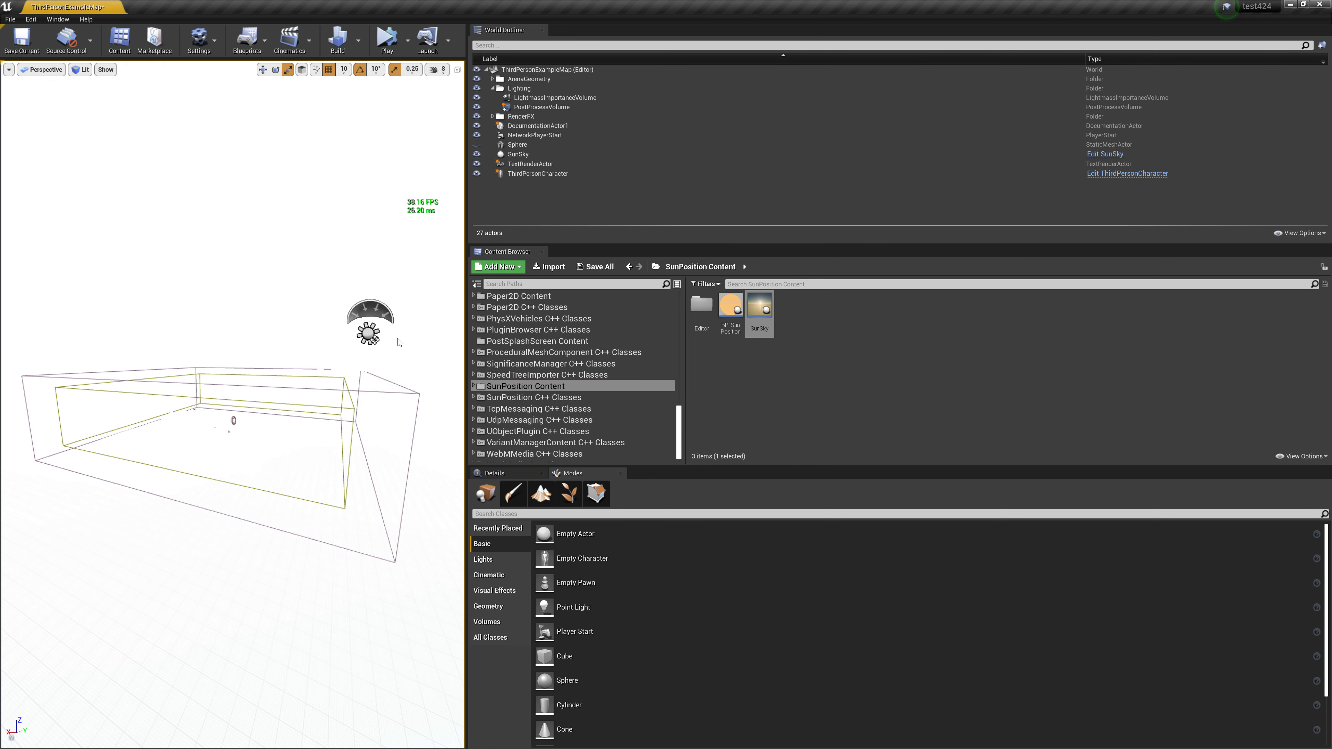
pyautogui.moveTo(464, 339); pyautogui.dragTo(999, 315)
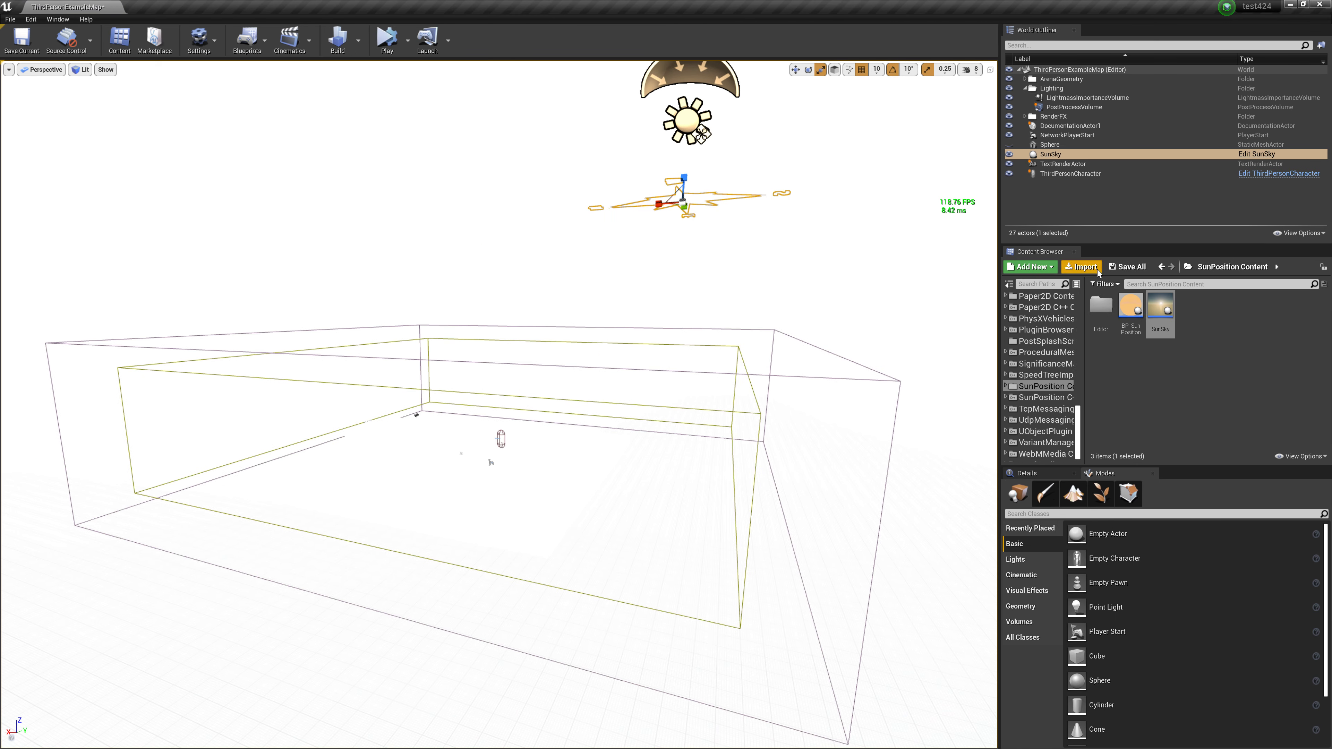
# Set the new SunSky's DirectionalLight intensity to 10 lux.
pyautogui.click(1028, 473)
pyautogui.moveTo(1034, 466)
pyautogui.mouseDown()
pyautogui.moveTo(994, 346)
pyautogui.moveTo(928, 351)
pyautogui.mouseUp()
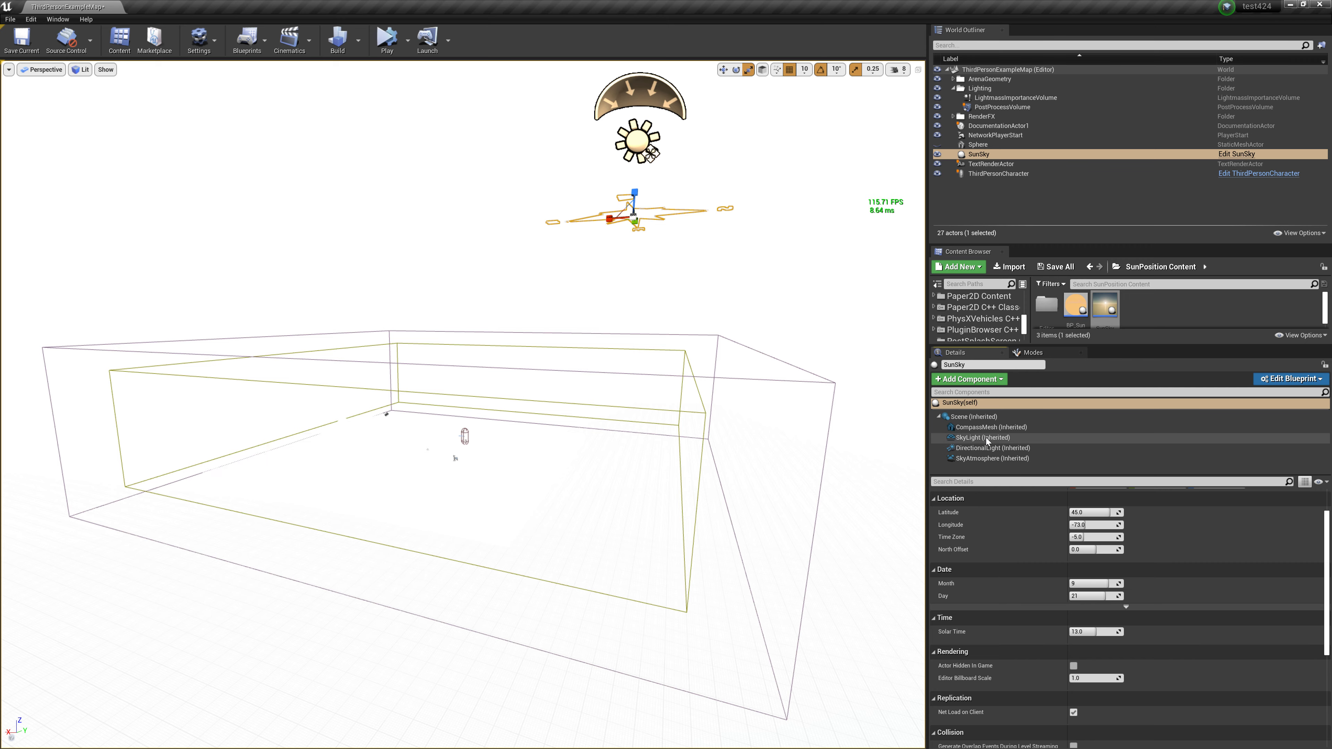
pyautogui.click(991, 447)
pyautogui.click(1087, 532)
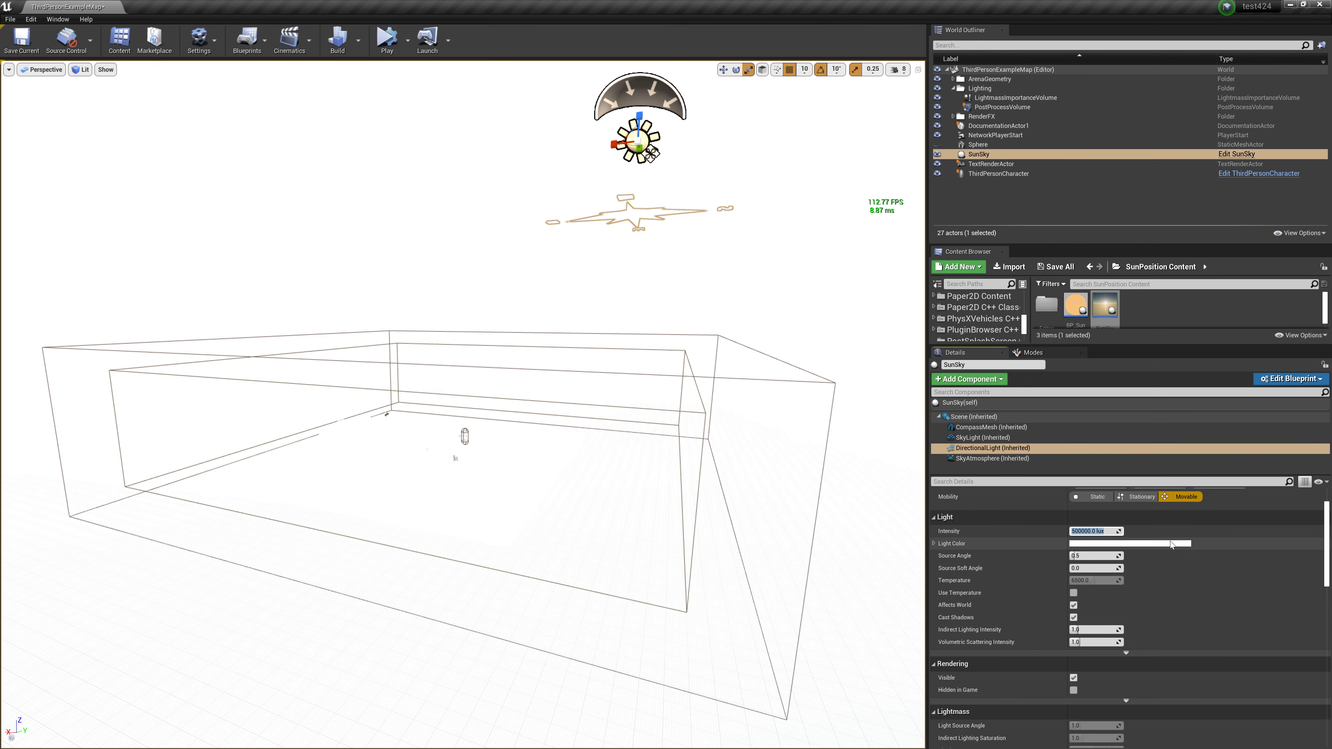
pyautogui.write('10')
pyautogui.press('Return')
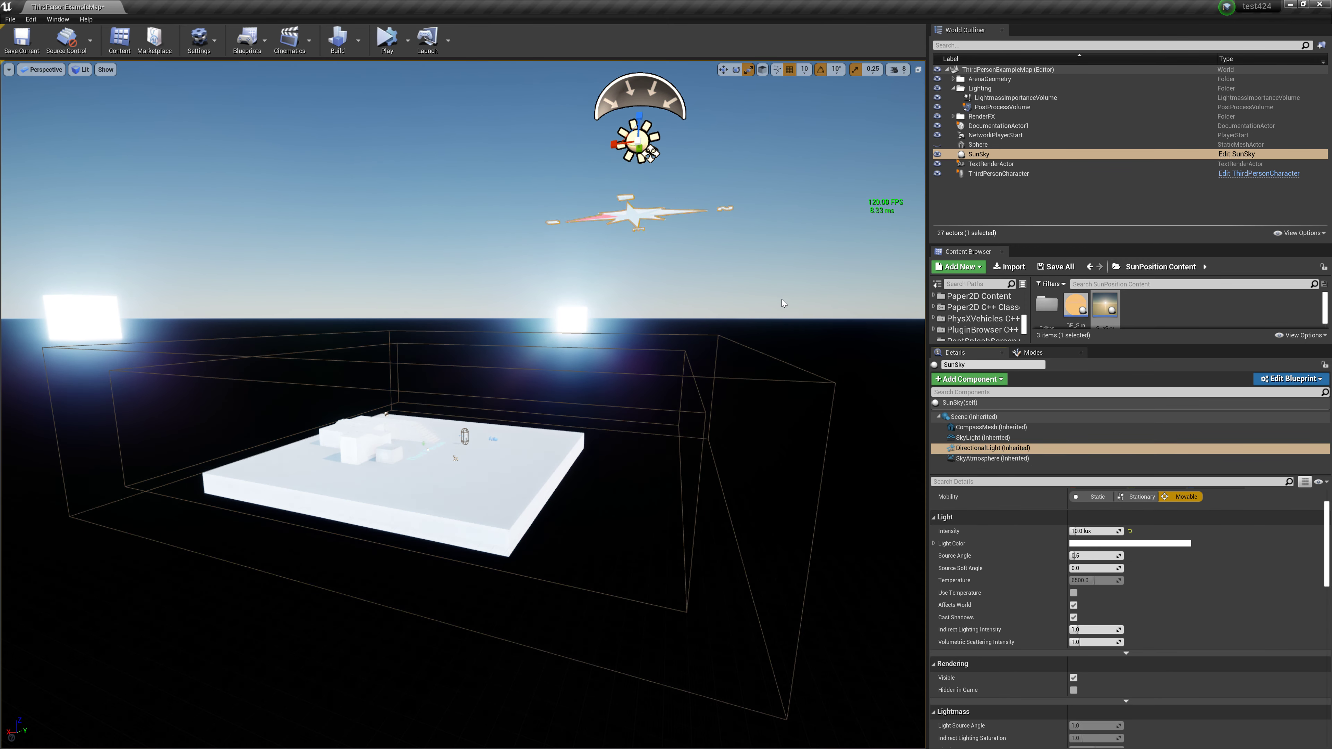
pyautogui.moveTo(783, 303); pyautogui.dragTo(750, 289, button='right')
pyautogui.click(1002, 107)
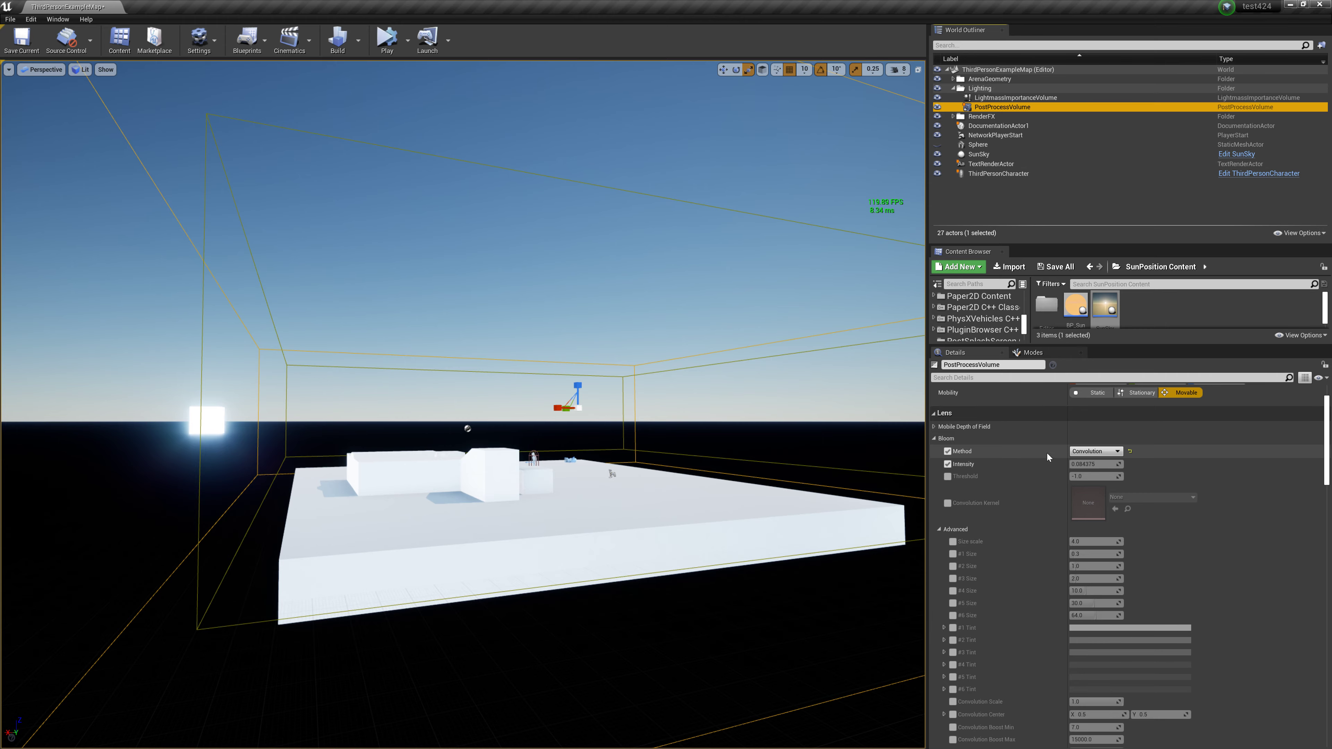
# Lower the PostProcessVolume bloom intensity to 0.084375, then reselect the SunSky.
pyautogui.moveTo(1086, 464); pyautogui.dragTo(1070, 464)
pyautogui.moveTo(472, 315)
pyautogui.mouseDown(button='right')
pyautogui.moveTo(461, 336)
pyautogui.moveTo(504, 330)
pyautogui.mouseUp(button='right')
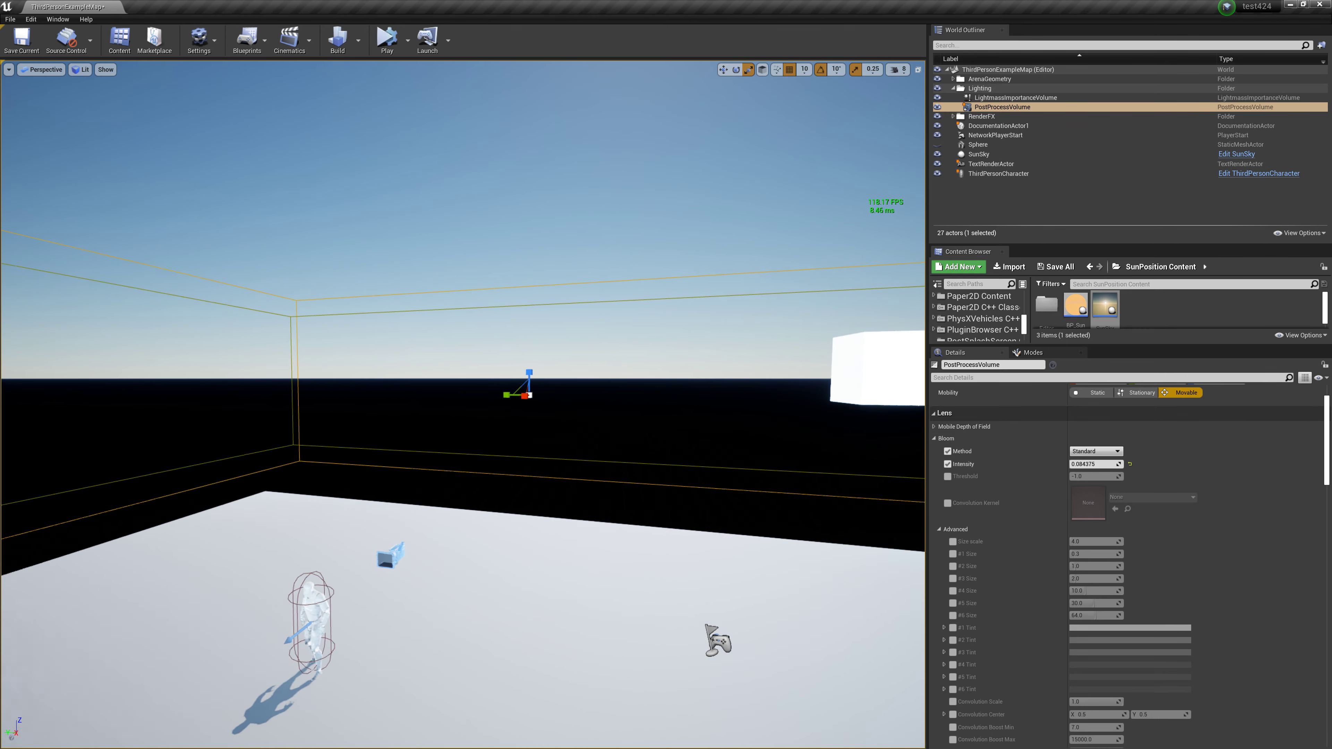
pyautogui.moveTo(892, 342); pyautogui.dragTo(910, 342, button='right')
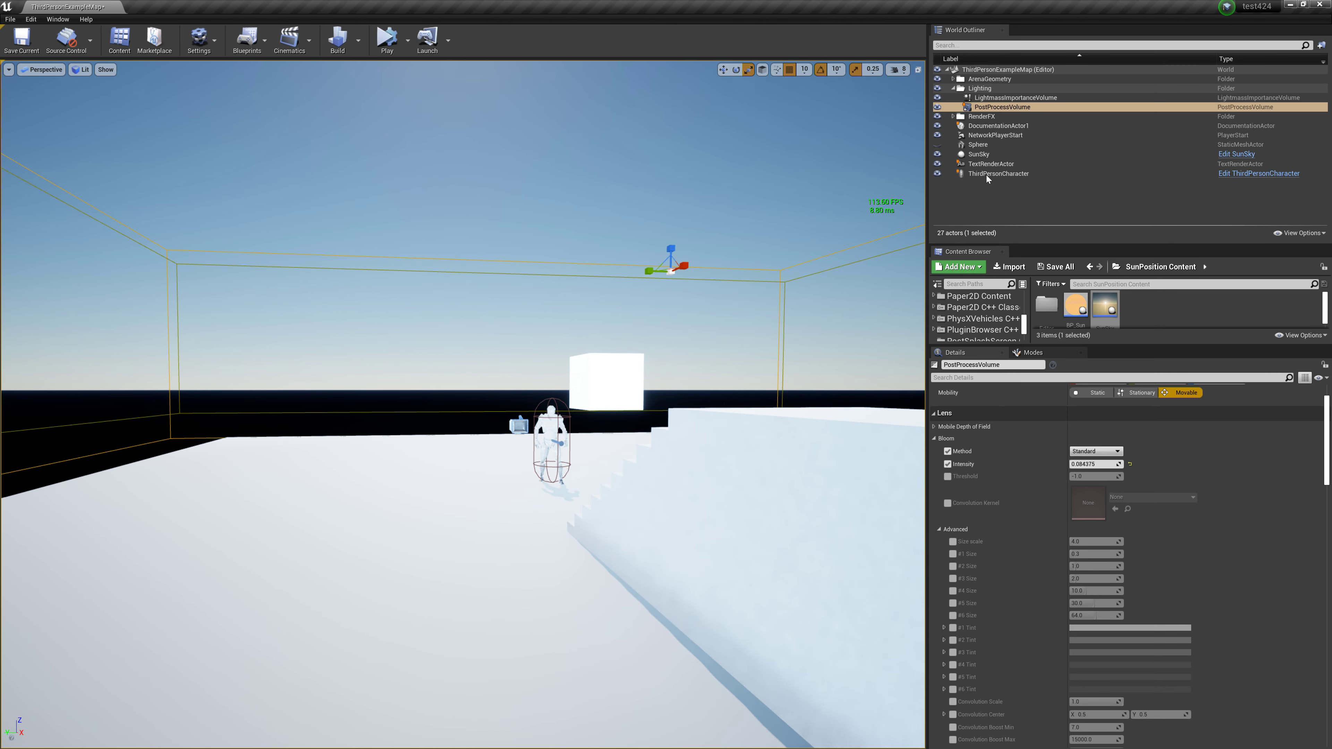
pyautogui.click(979, 154)
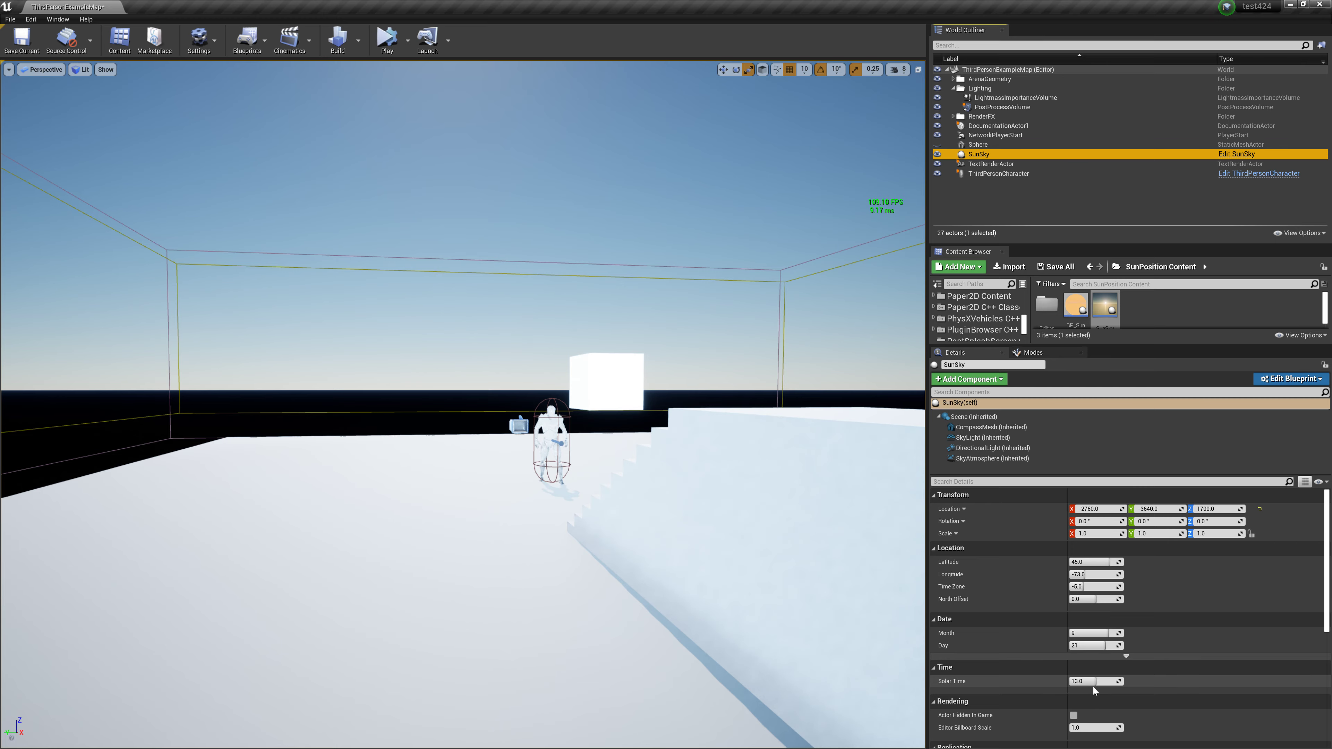
# Drag SunSky's Solar Time down from 13.0 to about 6.94 for a low sun.
pyautogui.moveTo(1092, 681); pyautogui.dragTo(1078, 682)
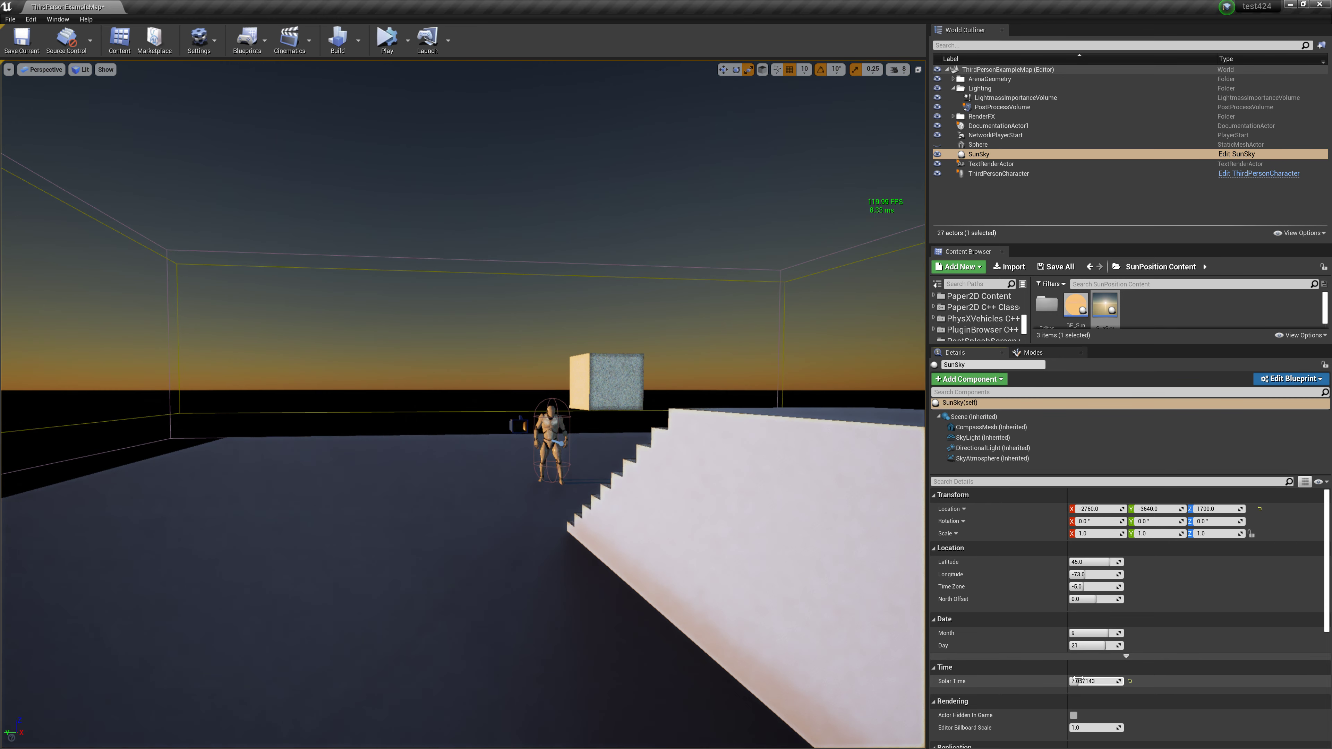
pyautogui.moveTo(464, 367); pyautogui.dragTo(463, 368, button='right')
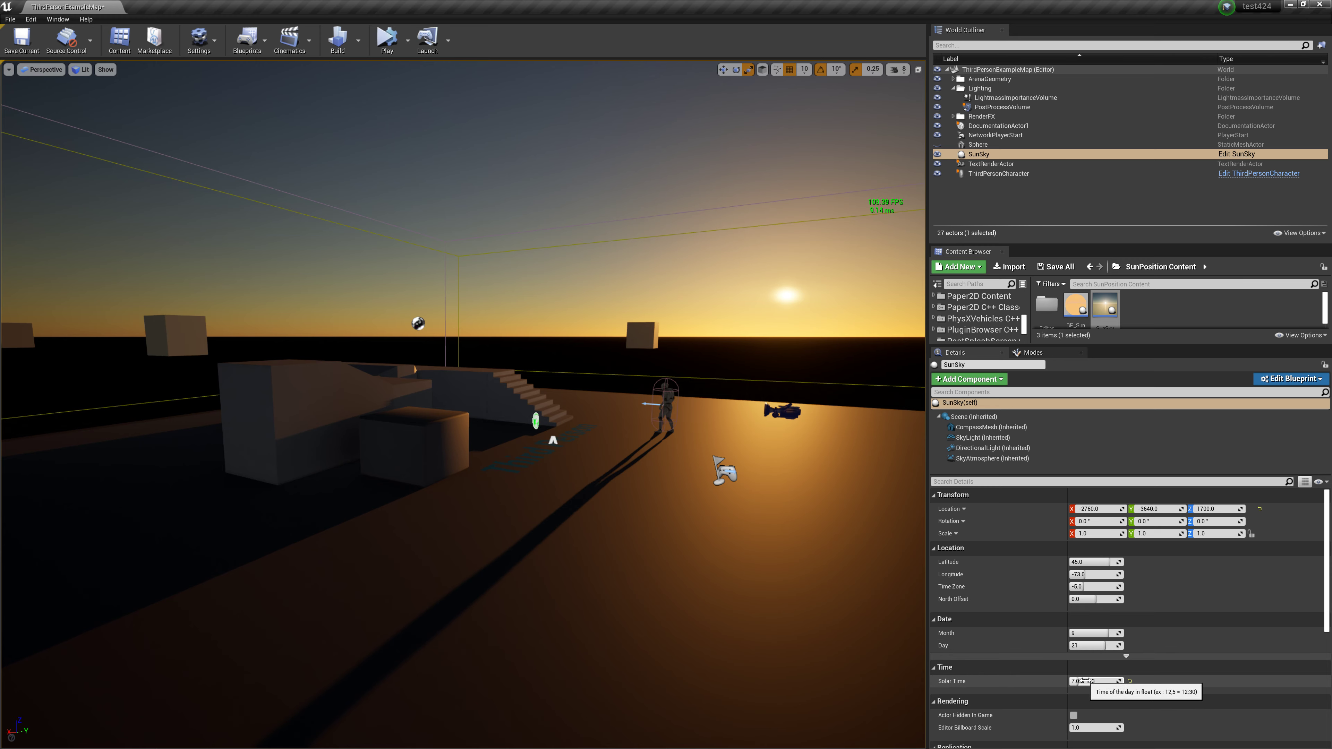
pyautogui.moveTo(1081, 682); pyautogui.dragTo(1077, 682)
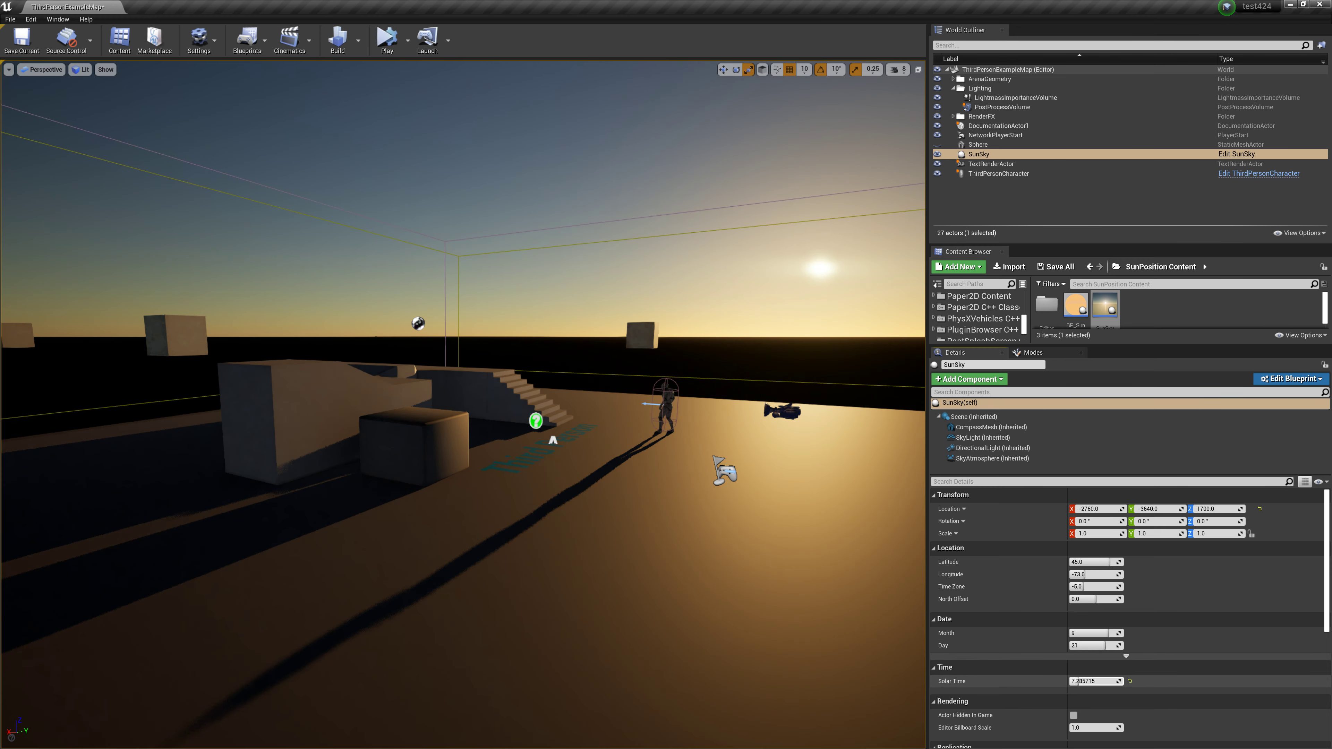
pyautogui.click(1045, 356)
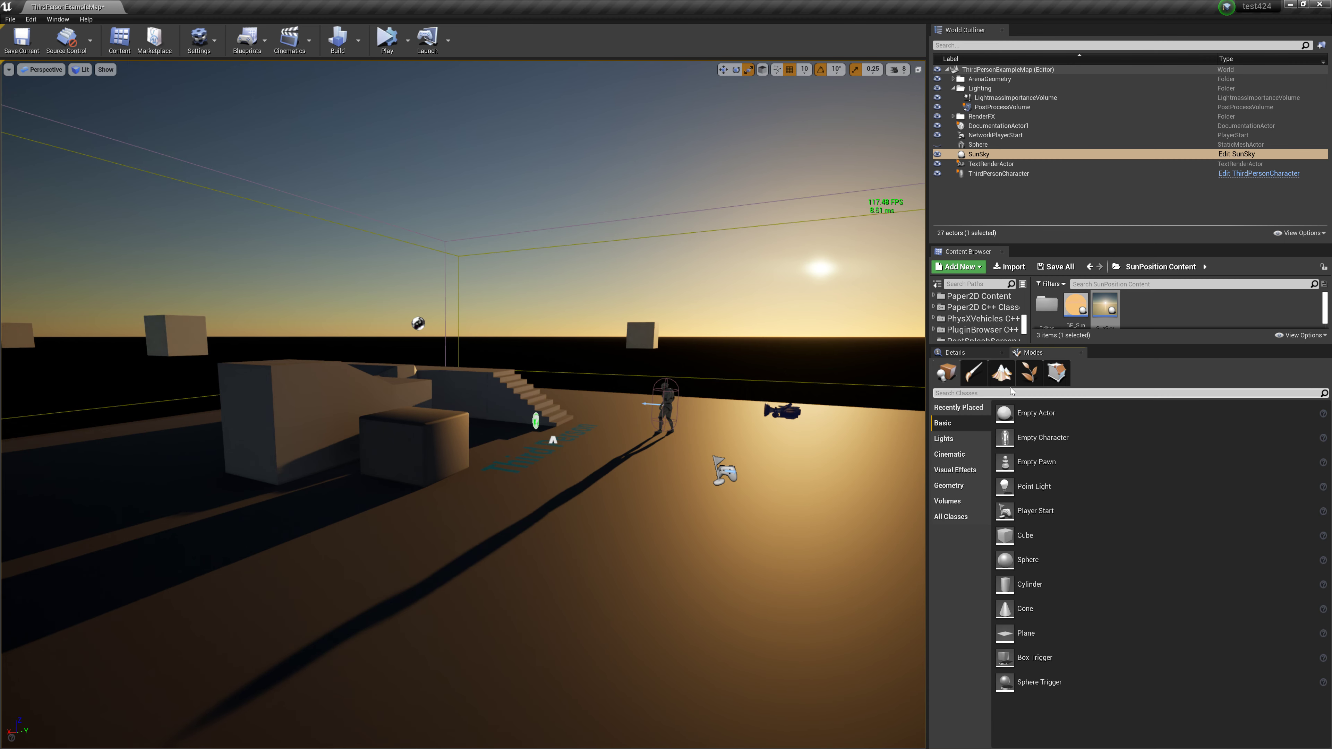
# Add an Exponential Height Fog to the level and thin its fog density.
pyautogui.write('hei')
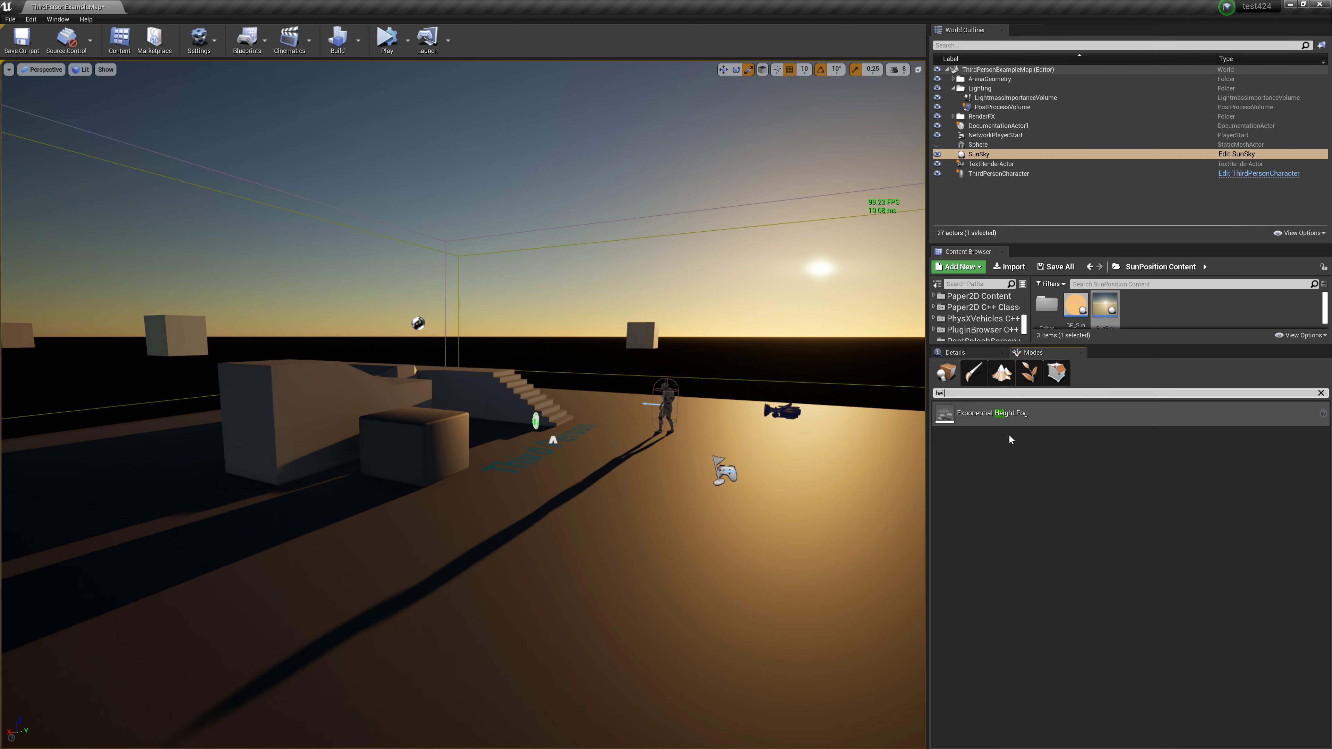
pyautogui.moveTo(1005, 413); pyautogui.dragTo(776, 430)
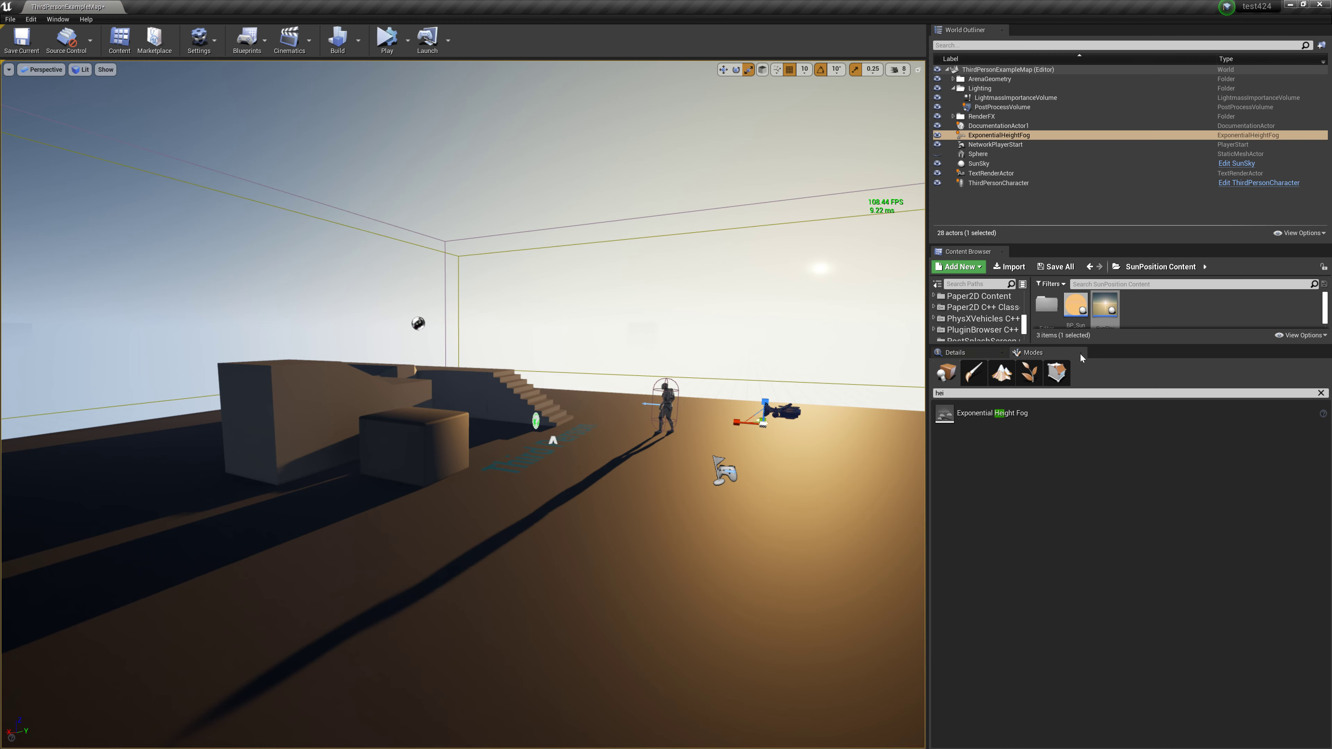
pyautogui.click(956, 352)
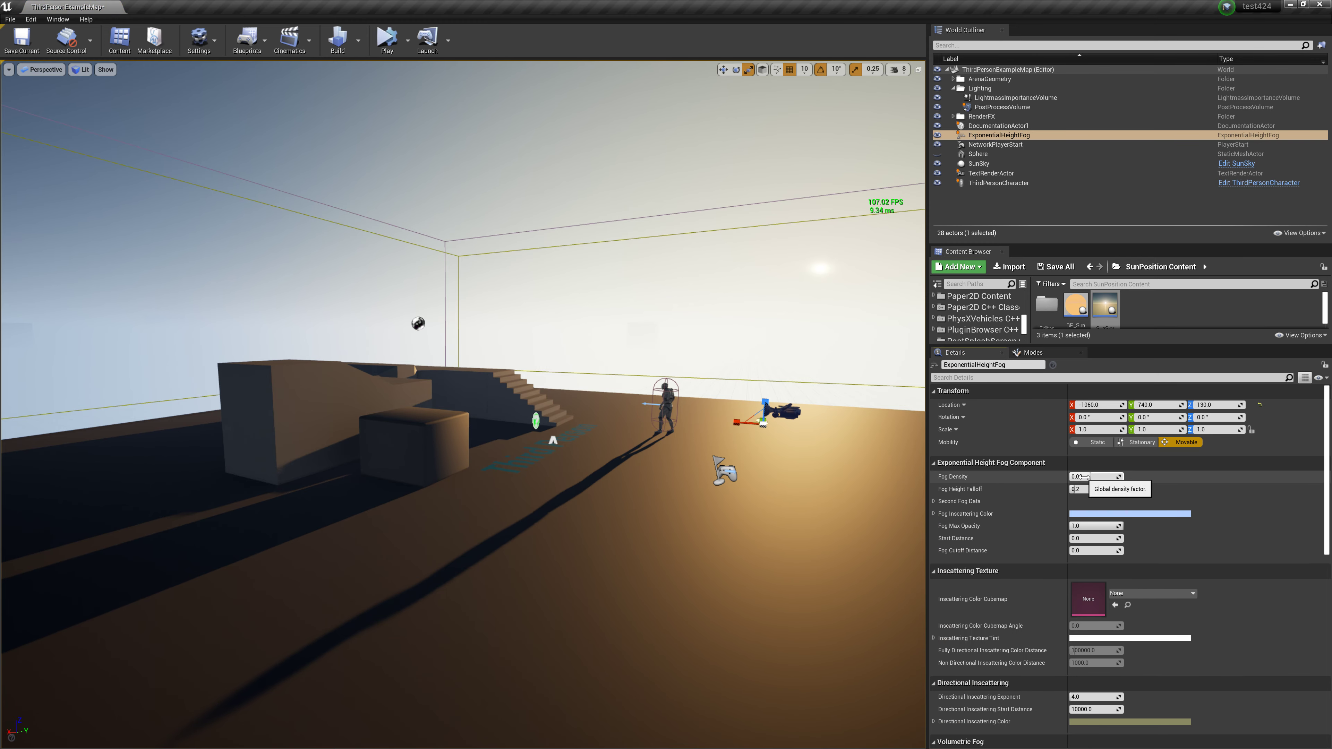
pyautogui.moveTo(1074, 489); pyautogui.dragTo(1074, 476)
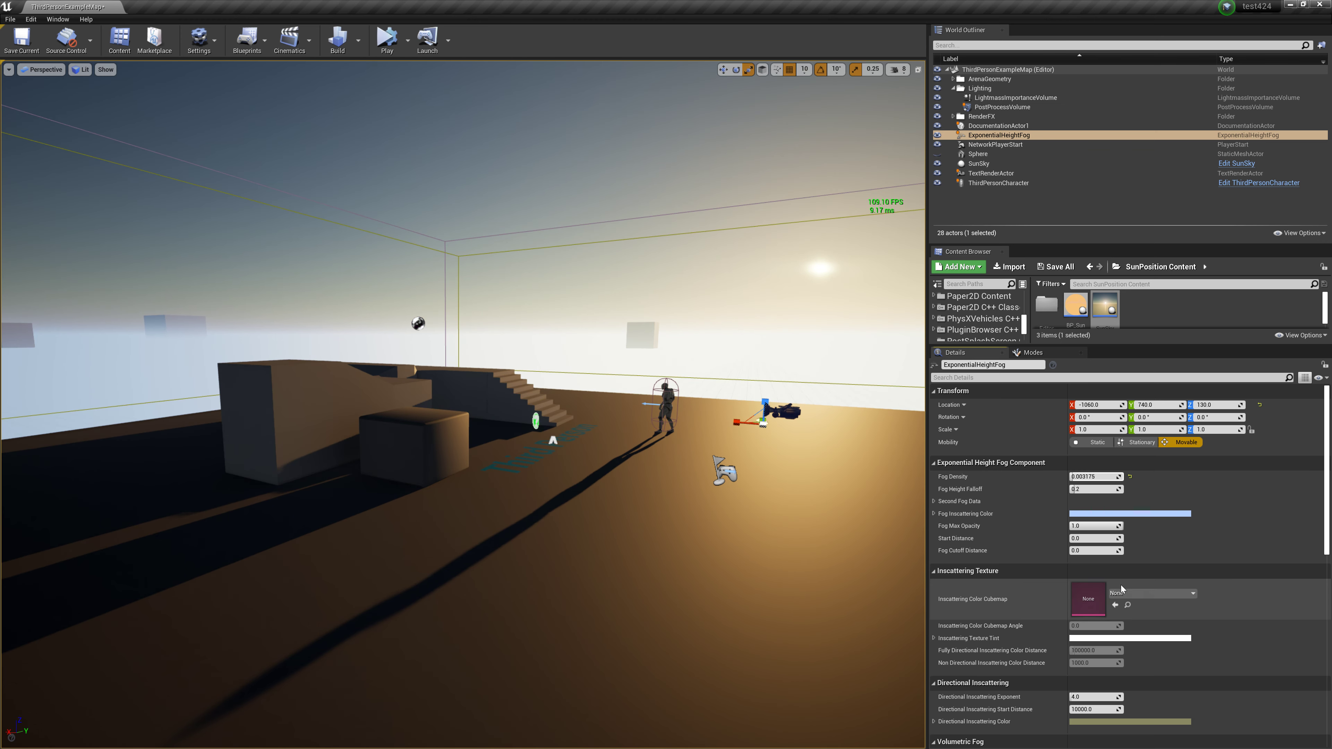
# Clear the Details search filter and enable Volumetric Fog on the height fog.
pyautogui.scroll(-1, 1142, 571)
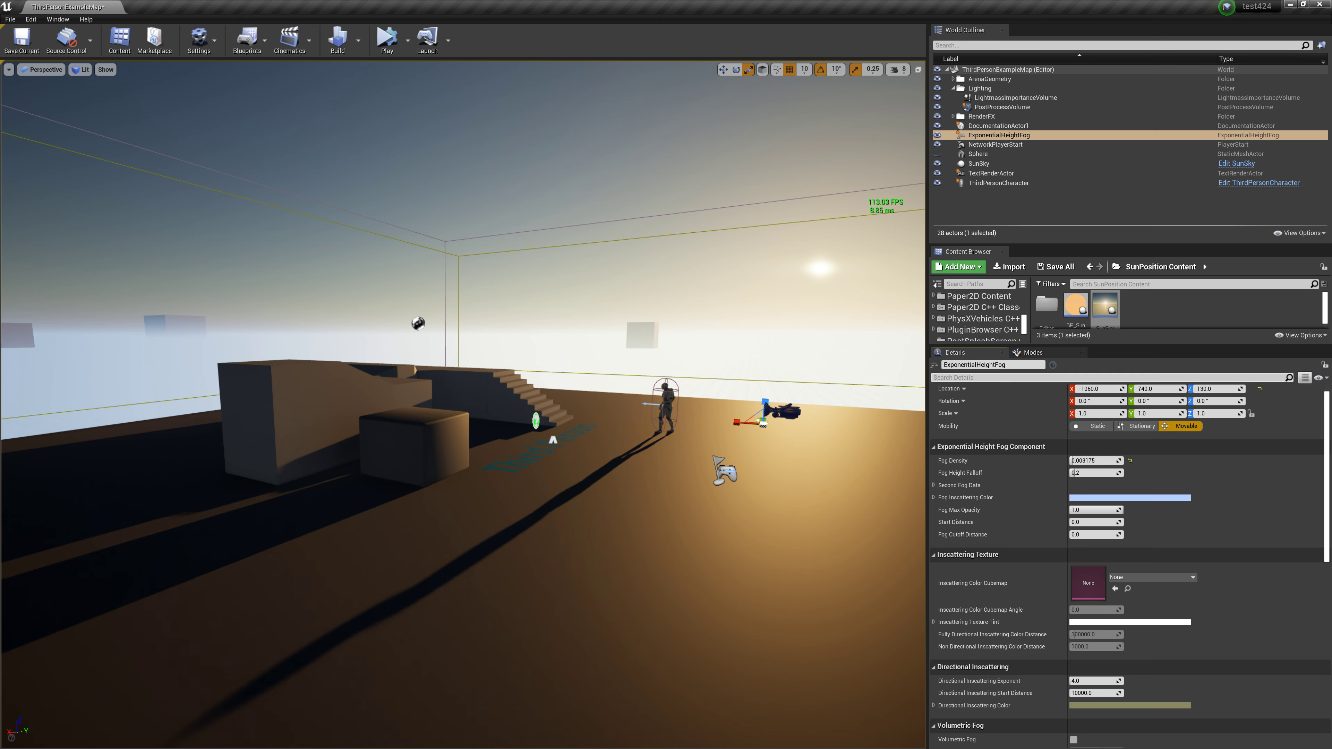
pyautogui.click(1107, 377)
pyautogui.write('a')
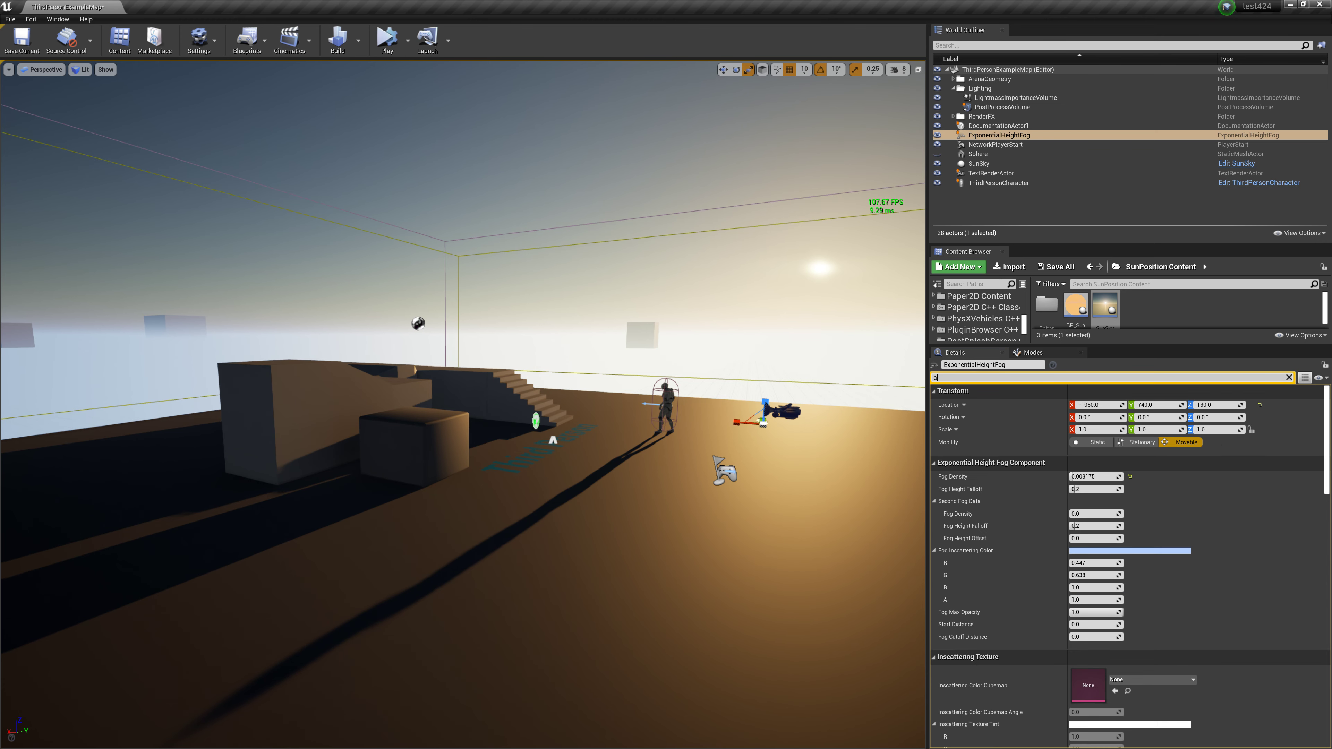
pyautogui.press('BackSpace')
pyautogui.scroll(-4, 1233, 610)
pyautogui.scroll(-5, 1234, 610)
pyautogui.scroll(-4, 1234, 610)
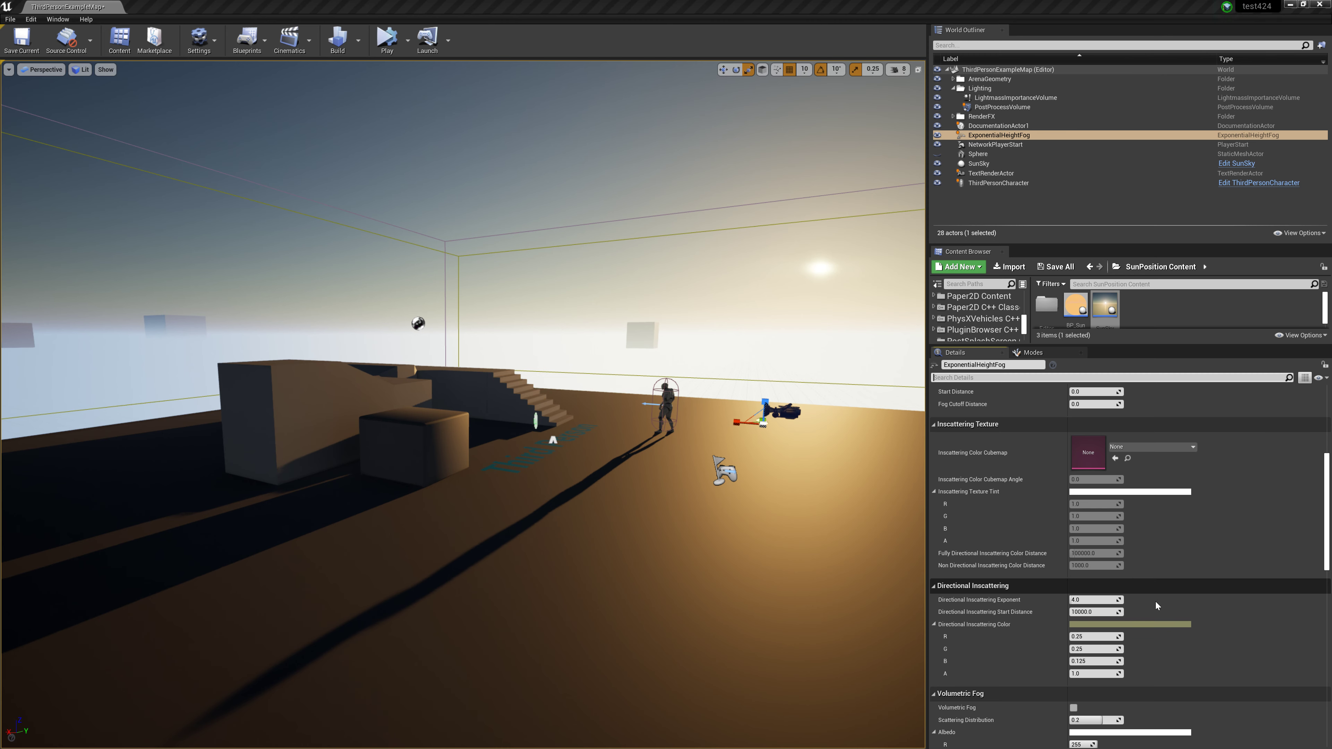
pyautogui.scroll(-2, 1158, 606)
pyautogui.scroll(-3, 1158, 606)
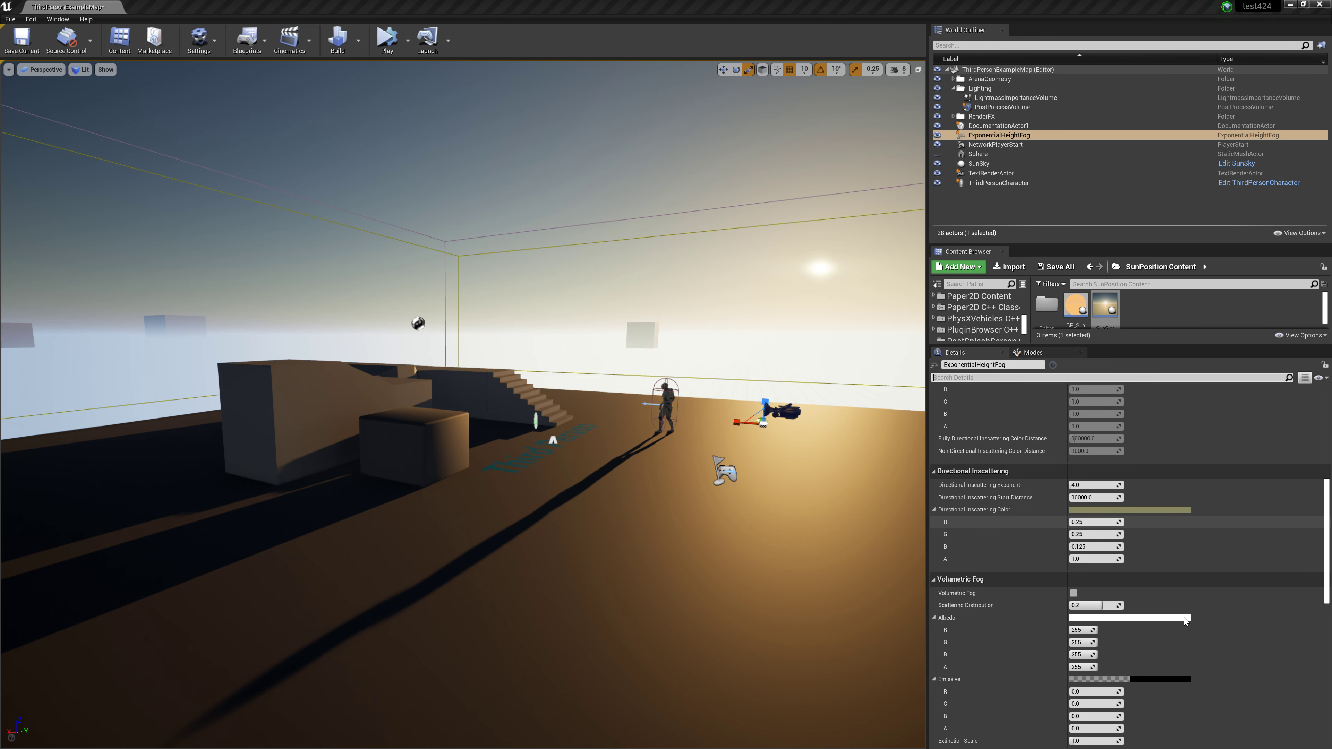
pyautogui.click(1073, 594)
pyautogui.scroll(-3, 1175, 639)
pyautogui.scroll(-4, 1192, 638)
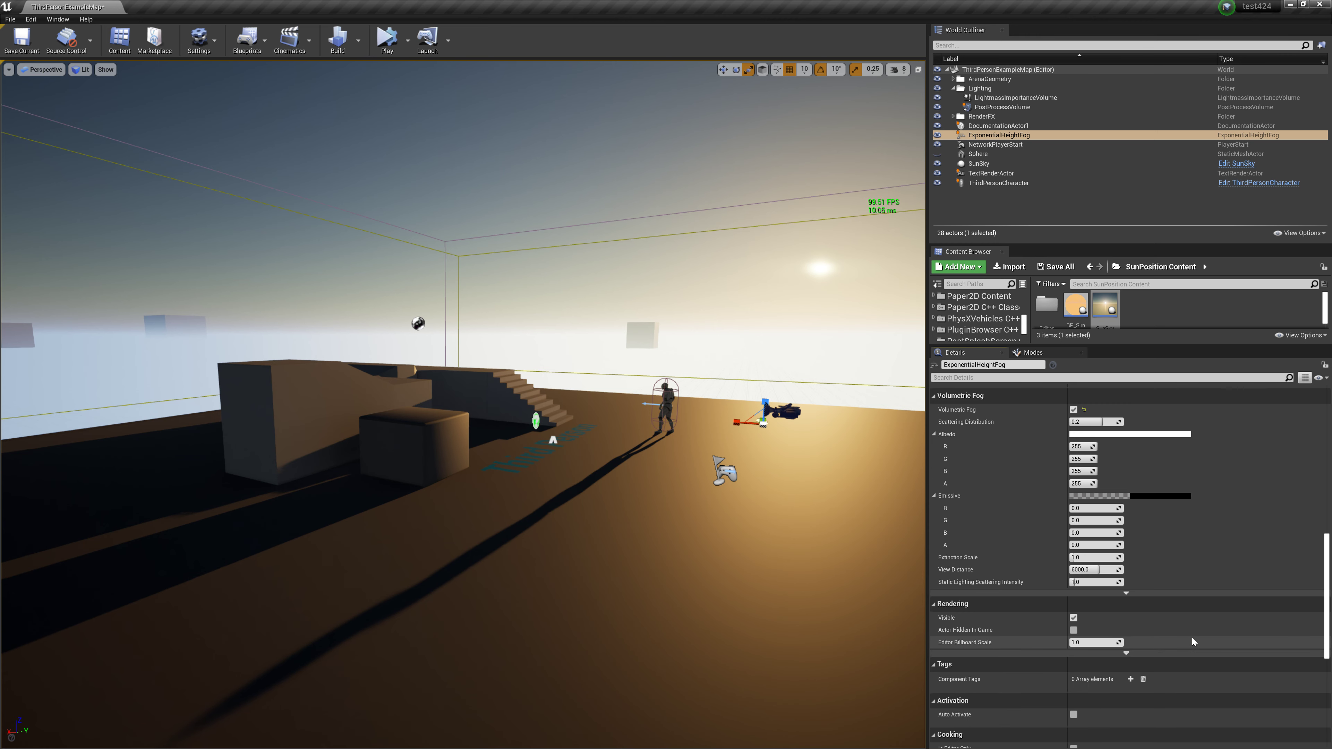
pyautogui.scroll(-2, 1192, 638)
pyautogui.scroll(-3, 1192, 638)
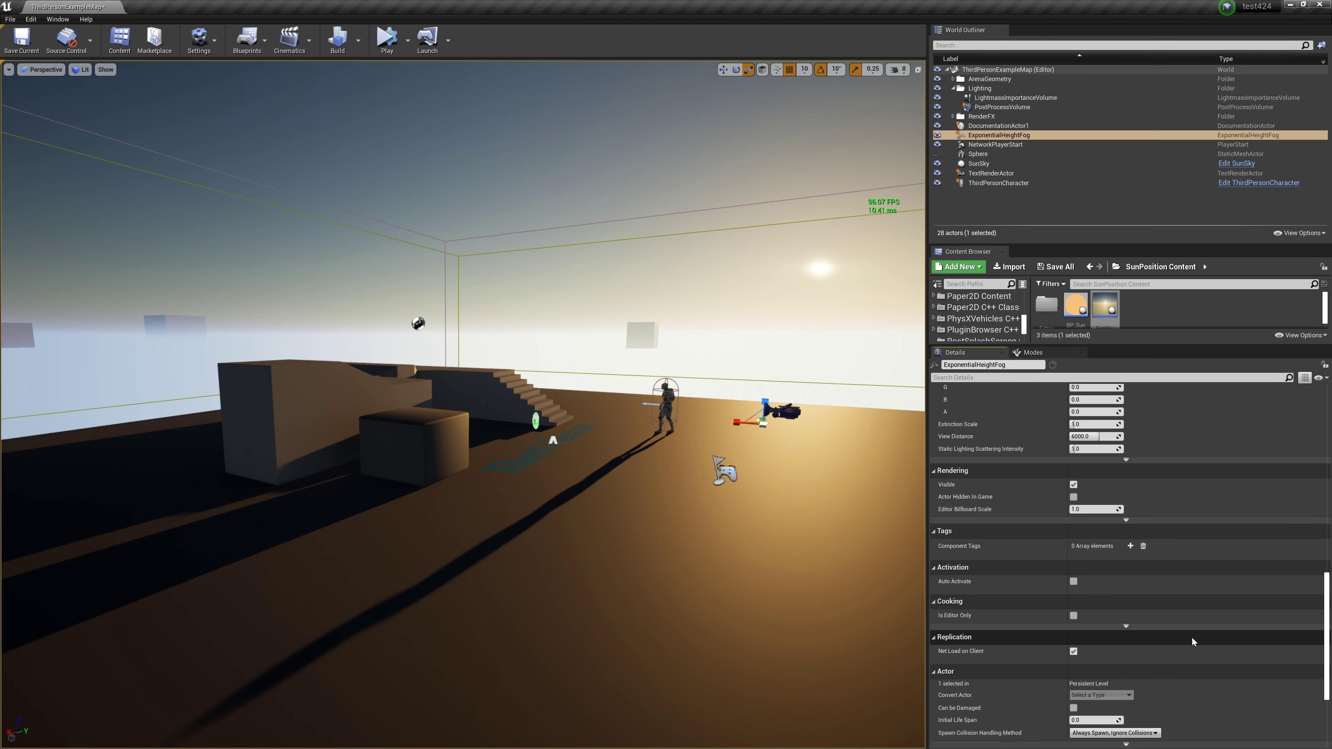
pyautogui.scroll(2, 1191, 637)
pyautogui.scroll(2, 1192, 638)
pyautogui.scroll(2, 1192, 638)
pyautogui.scroll(2, 1192, 638)
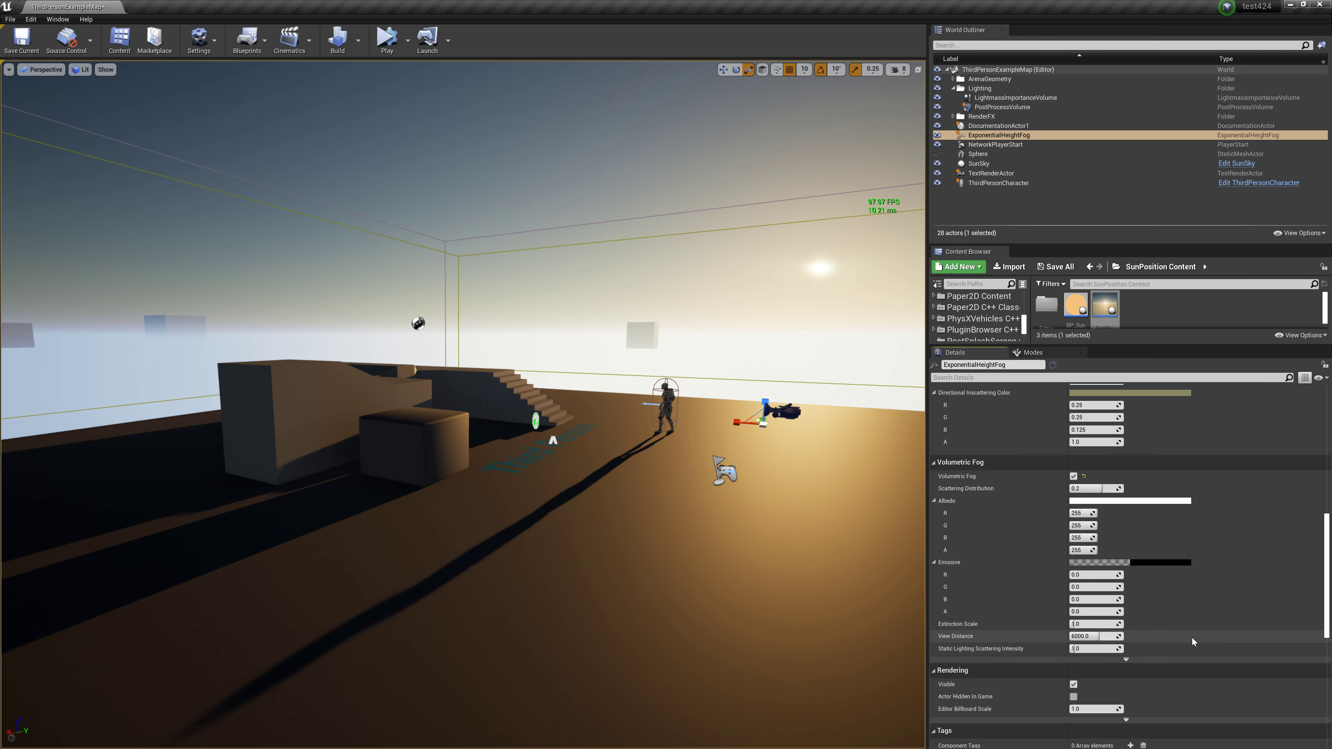
pyautogui.scroll(1, 1192, 638)
pyautogui.scroll(1, 1192, 638)
pyautogui.scroll(1, 1192, 638)
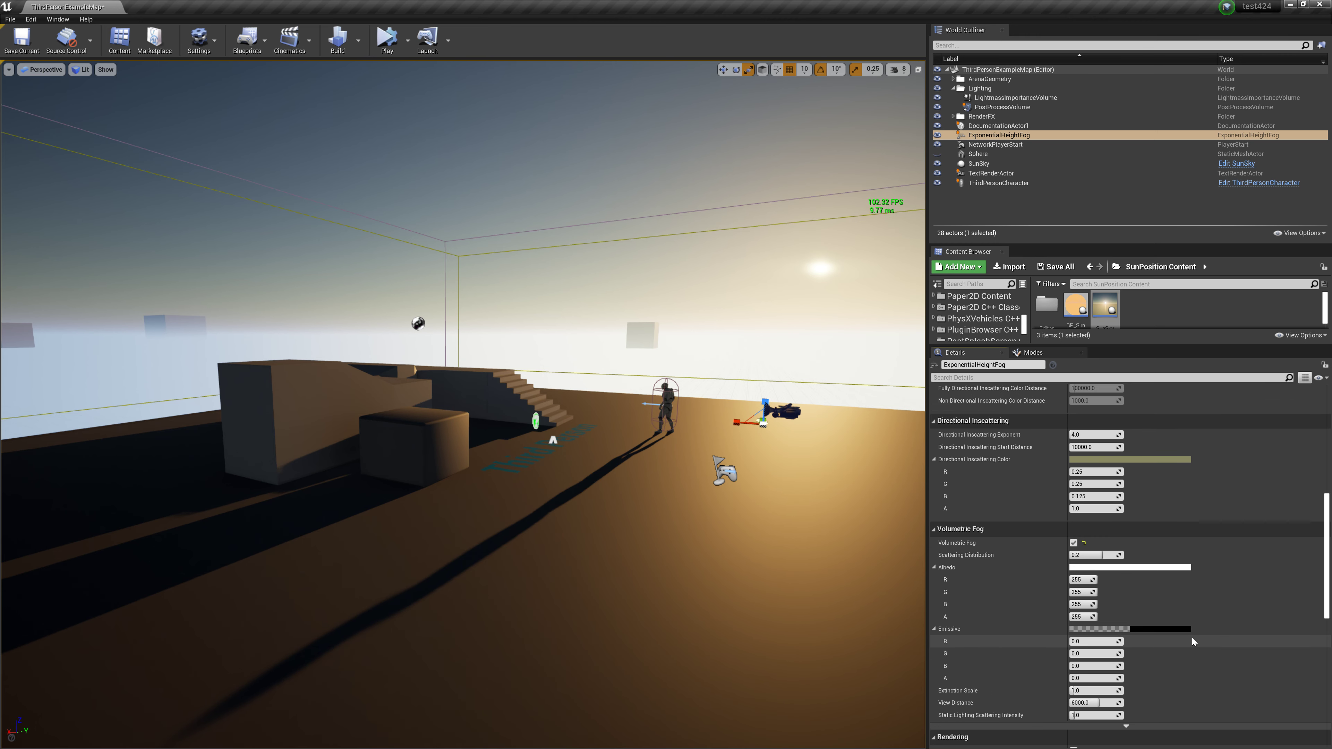
pyautogui.scroll(1, 1192, 638)
pyautogui.scroll(1, 1192, 638)
pyautogui.scroll(2, 1191, 638)
pyautogui.scroll(1, 1192, 638)
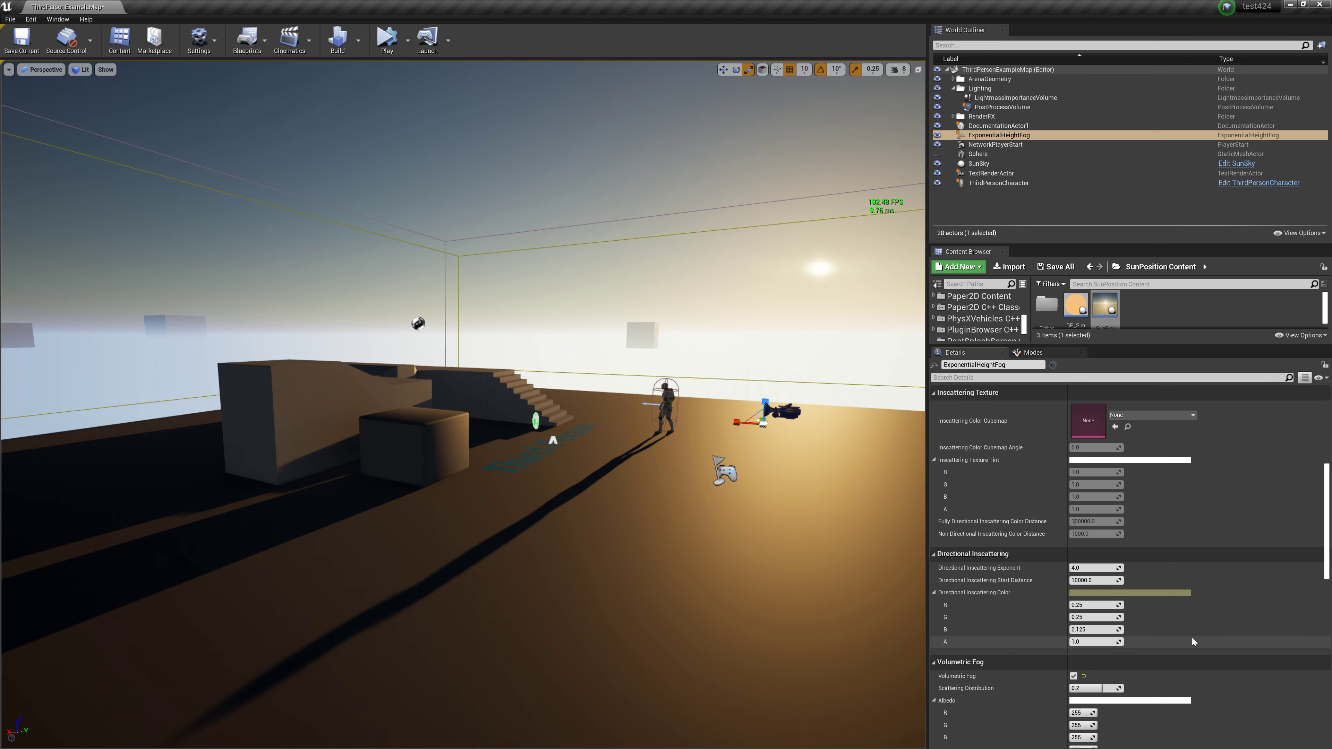
pyautogui.scroll(1, 1192, 638)
pyautogui.scroll(1, 1192, 638)
pyautogui.scroll(1, 1191, 638)
pyautogui.scroll(2, 1192, 638)
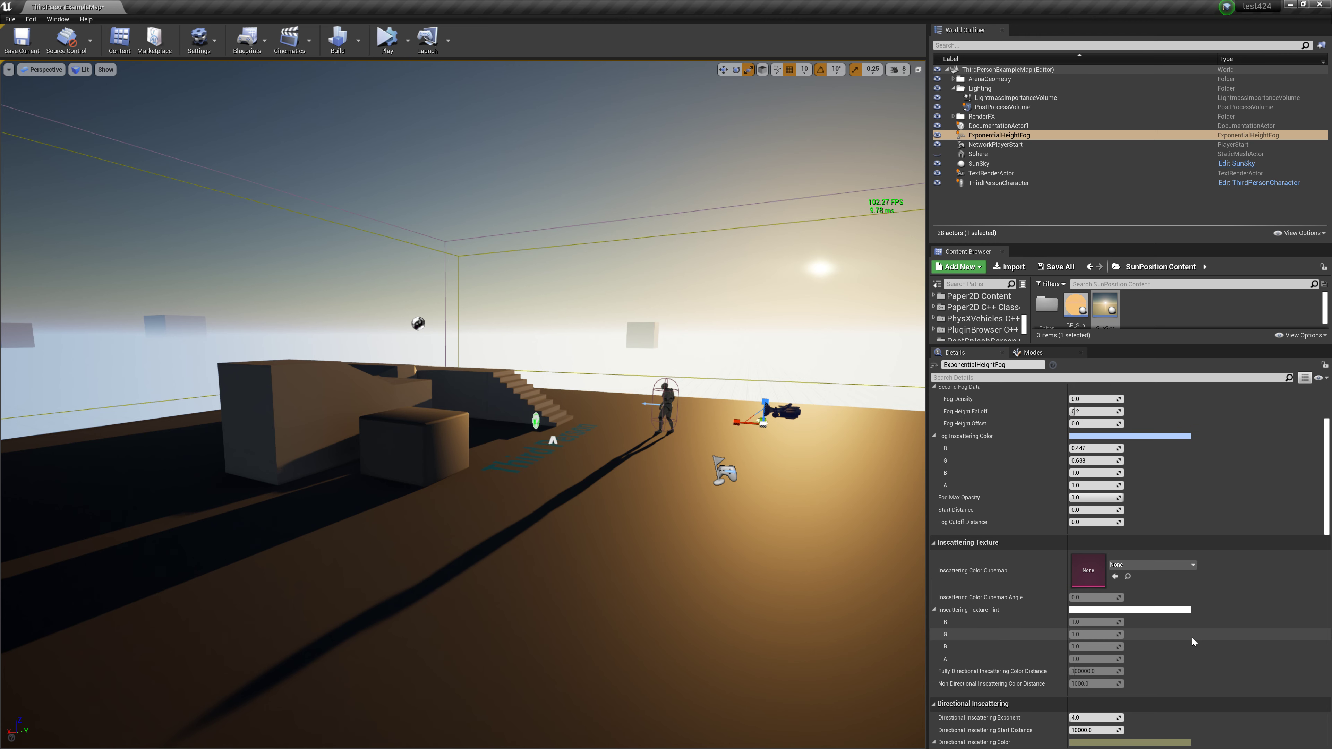
pyautogui.scroll(1, 1192, 638)
pyautogui.scroll(1, 1192, 638)
pyautogui.scroll(1, 1191, 638)
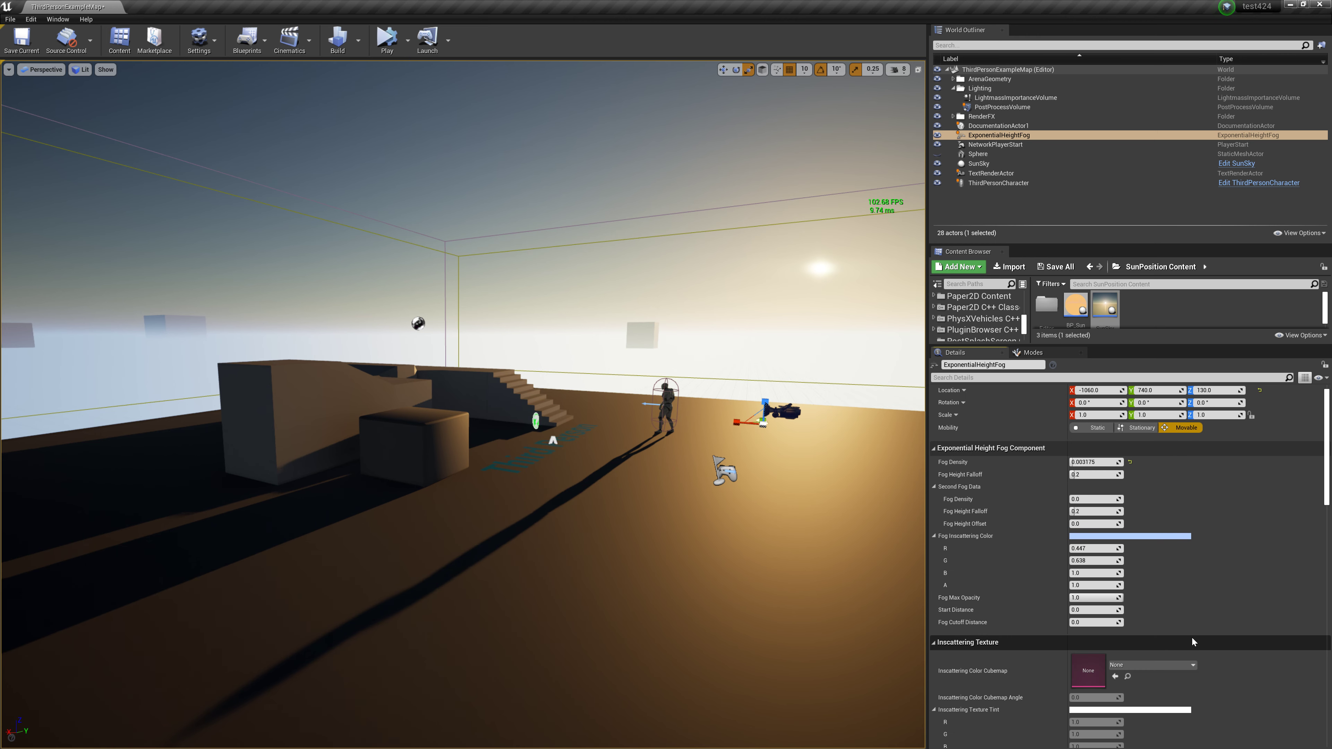
pyautogui.scroll(1, 1192, 638)
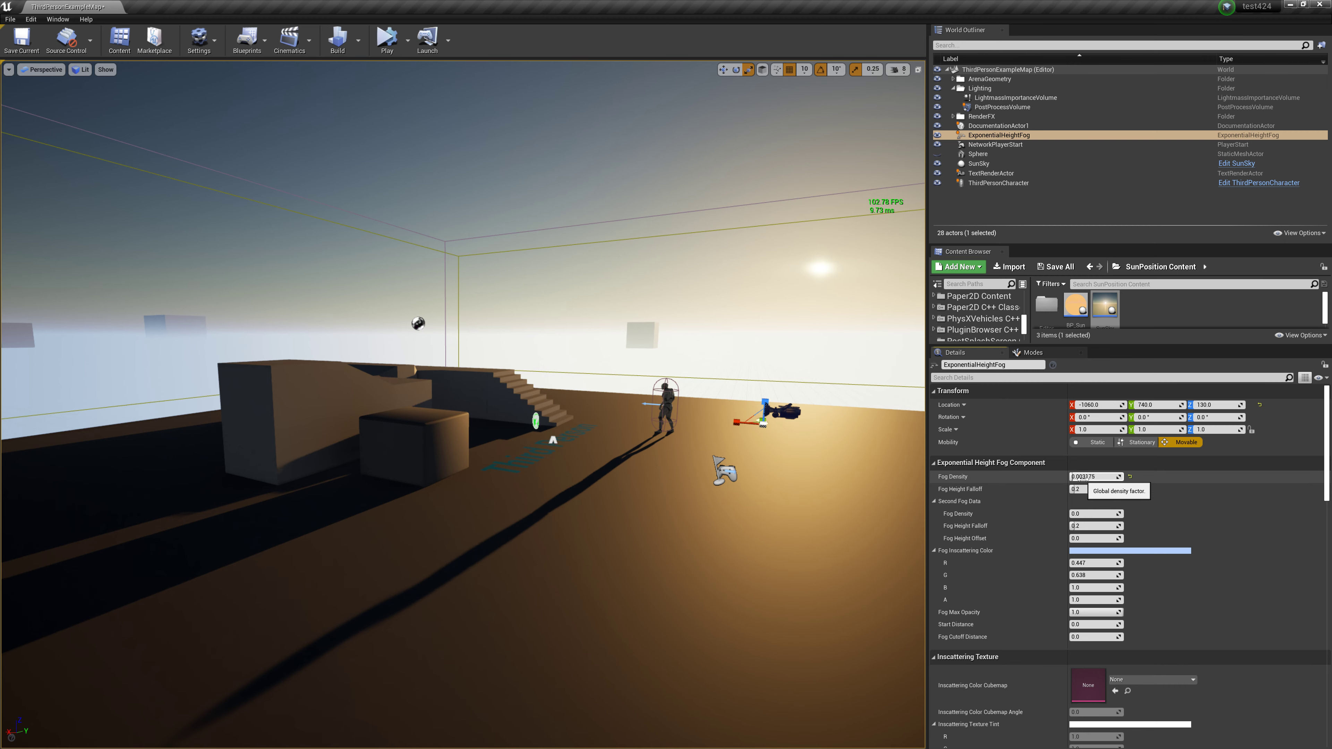
# Set the height fog's Fog Density to 0.01.
pyautogui.write('0')
pyautogui.press('Return')
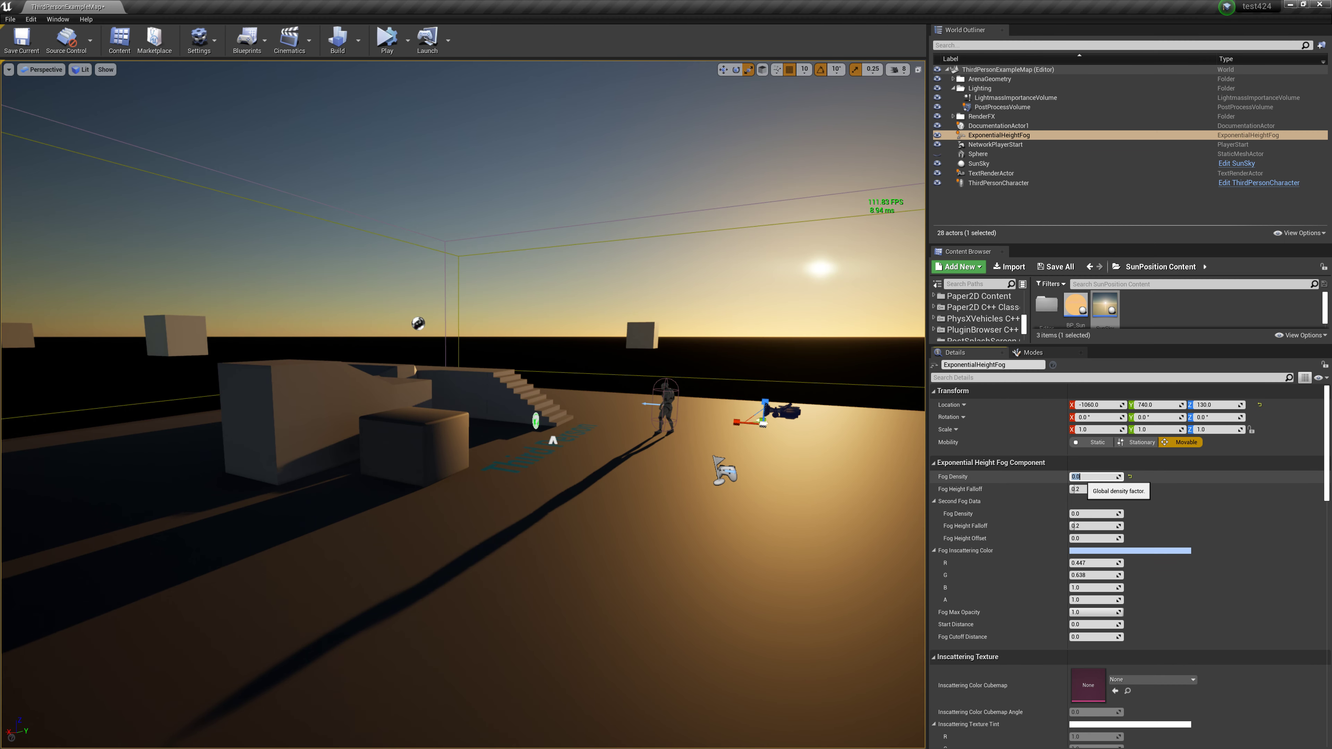
pyautogui.press('Return')
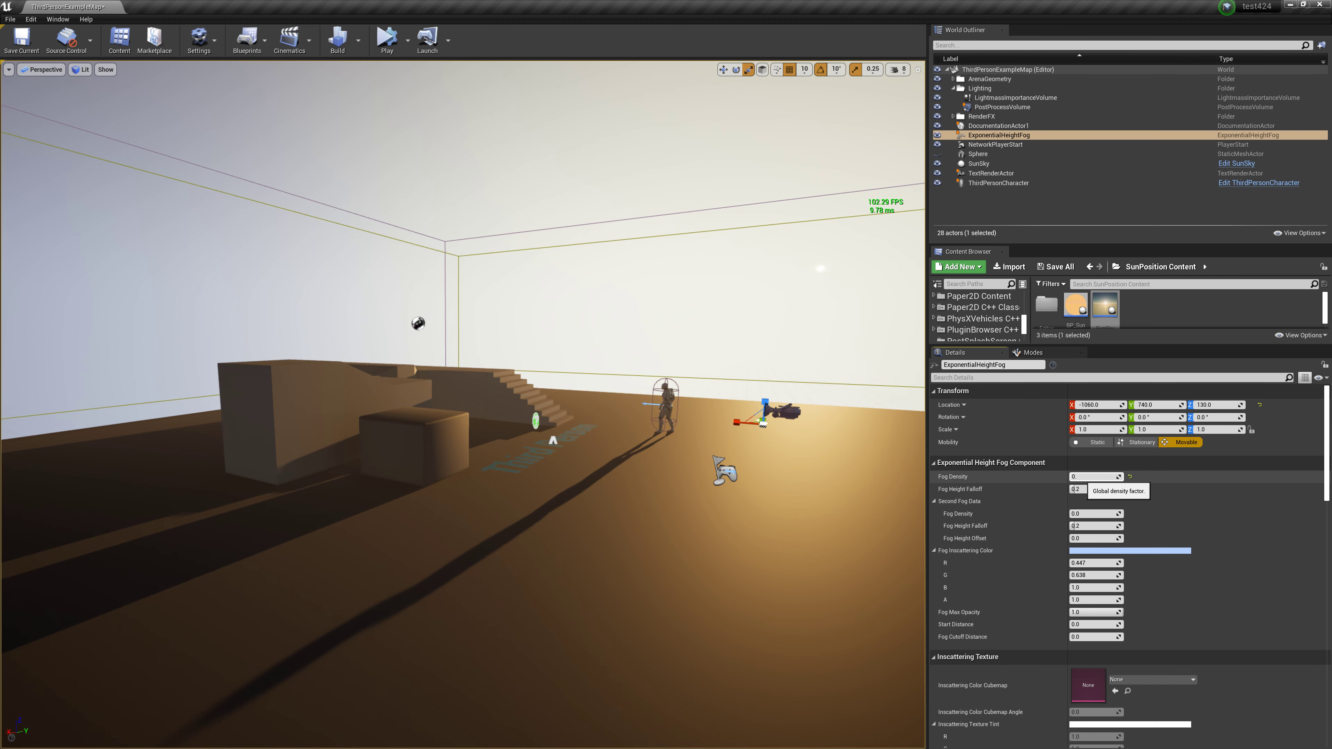
pyautogui.write('.05')
pyautogui.press('Return')
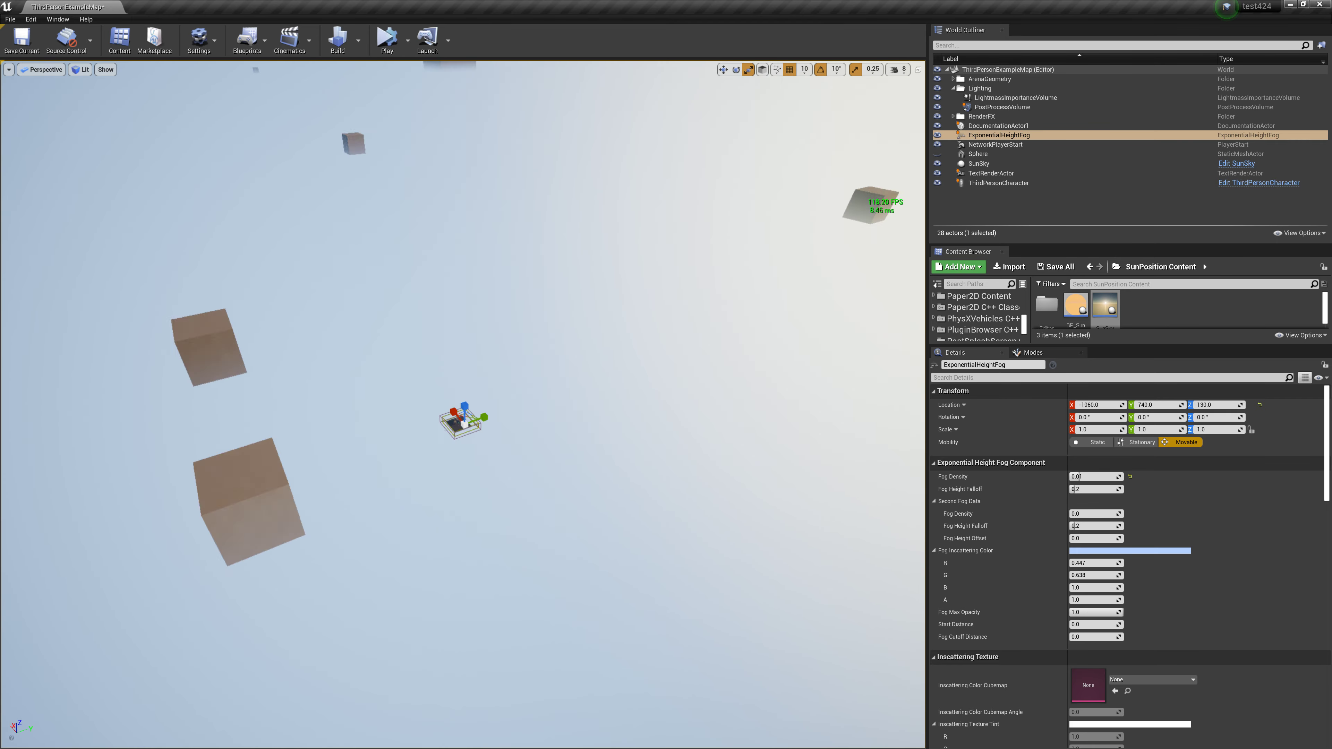
pyautogui.moveTo(464, 399)
pyautogui.mouseDown(button='right')
pyautogui.moveTo(463, 293)
pyautogui.moveTo(818, 337)
pyautogui.mouseUp(button='right')
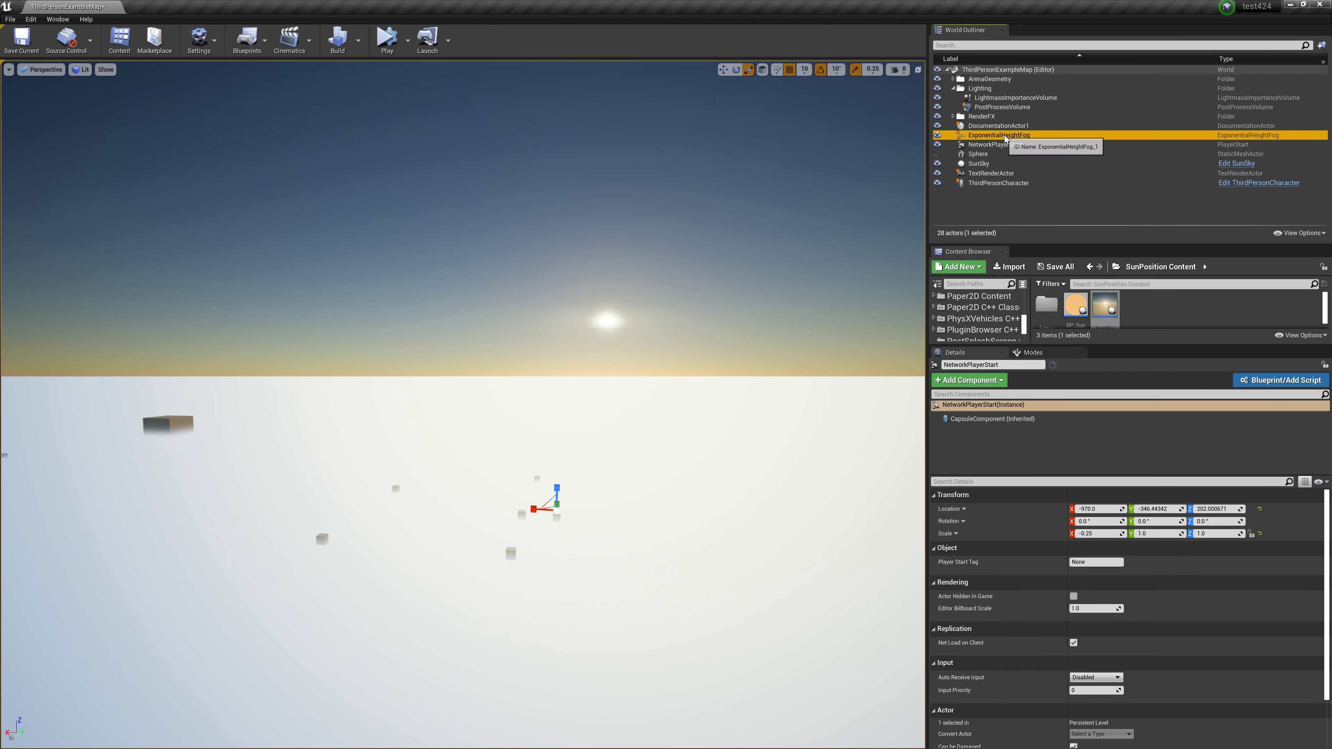
# Delete the exponential height fog and fly the camera forward over the level.
pyautogui.press('Delete')
pyautogui.moveTo(755, 249); pyautogui.dragTo(762, 240, button='right')
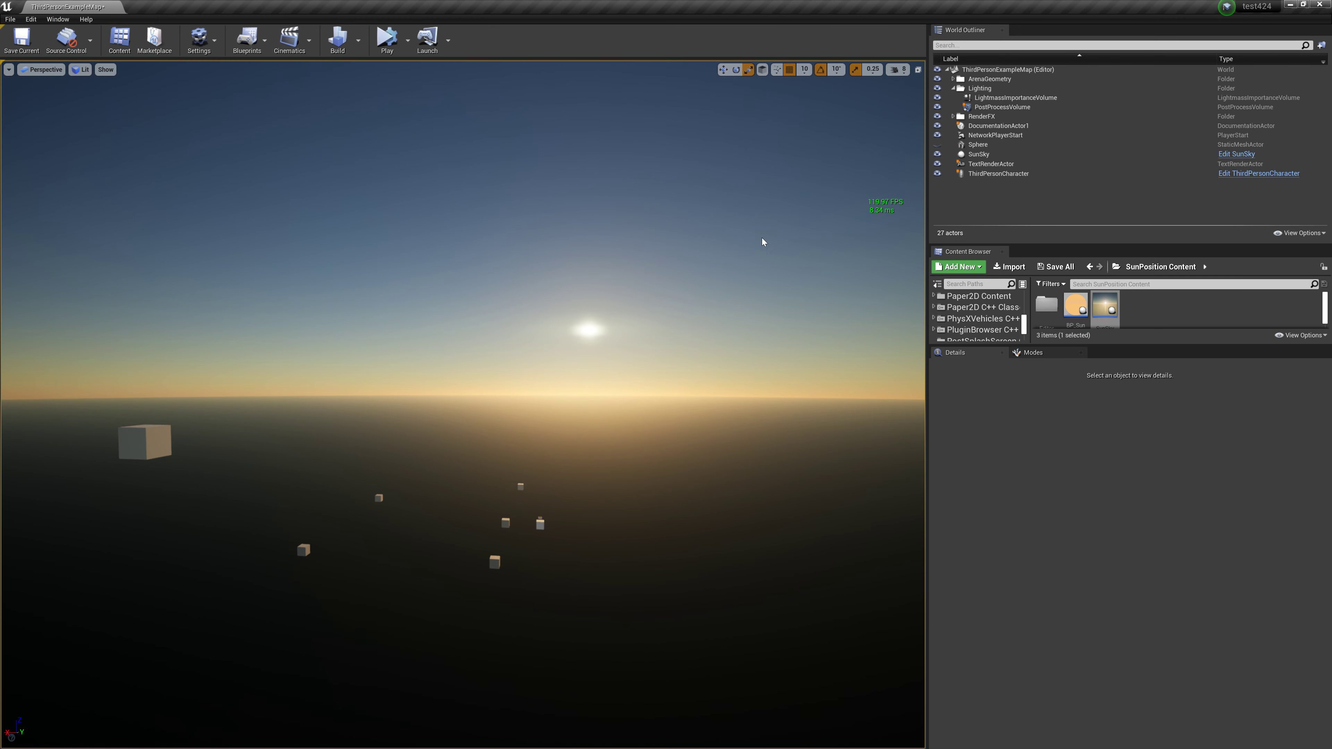
pyautogui.click(1030, 127)
pyautogui.press('F1')
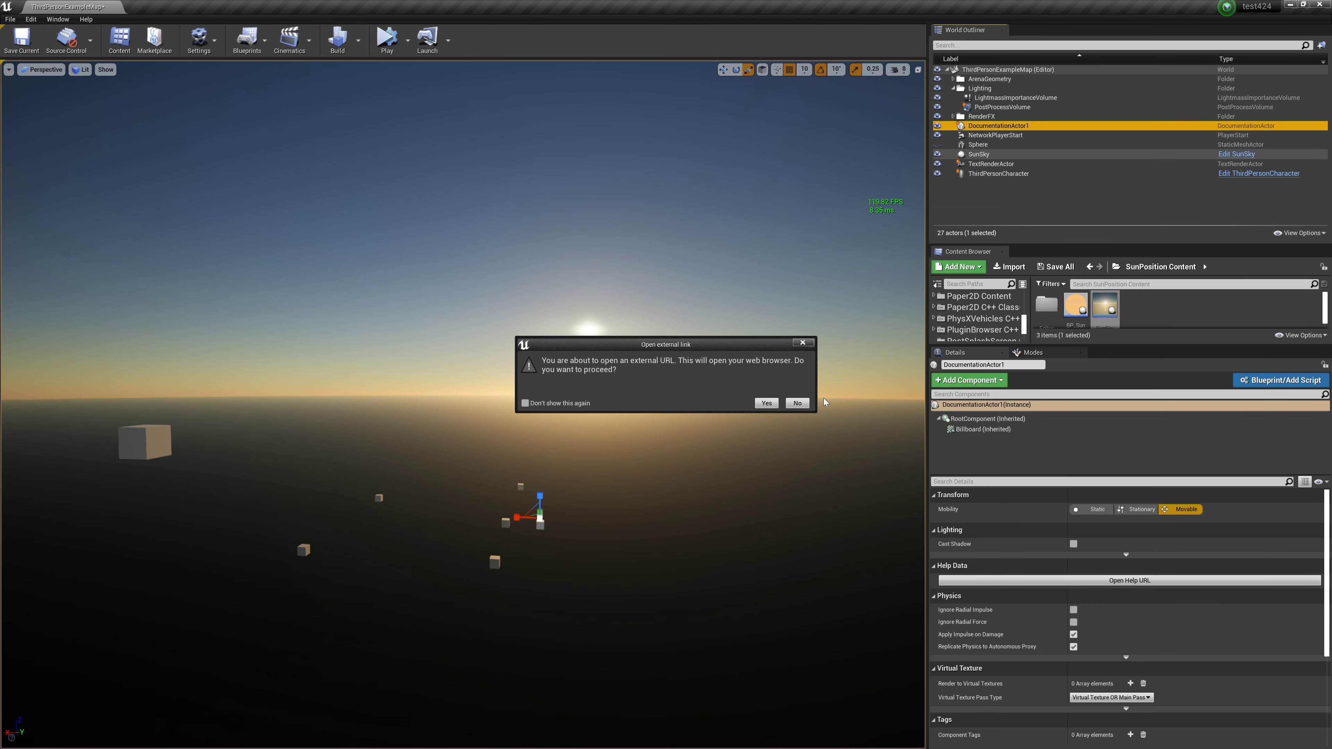
pyautogui.click(797, 403)
pyautogui.moveTo(687, 360); pyautogui.dragTo(923, 271, button='right')
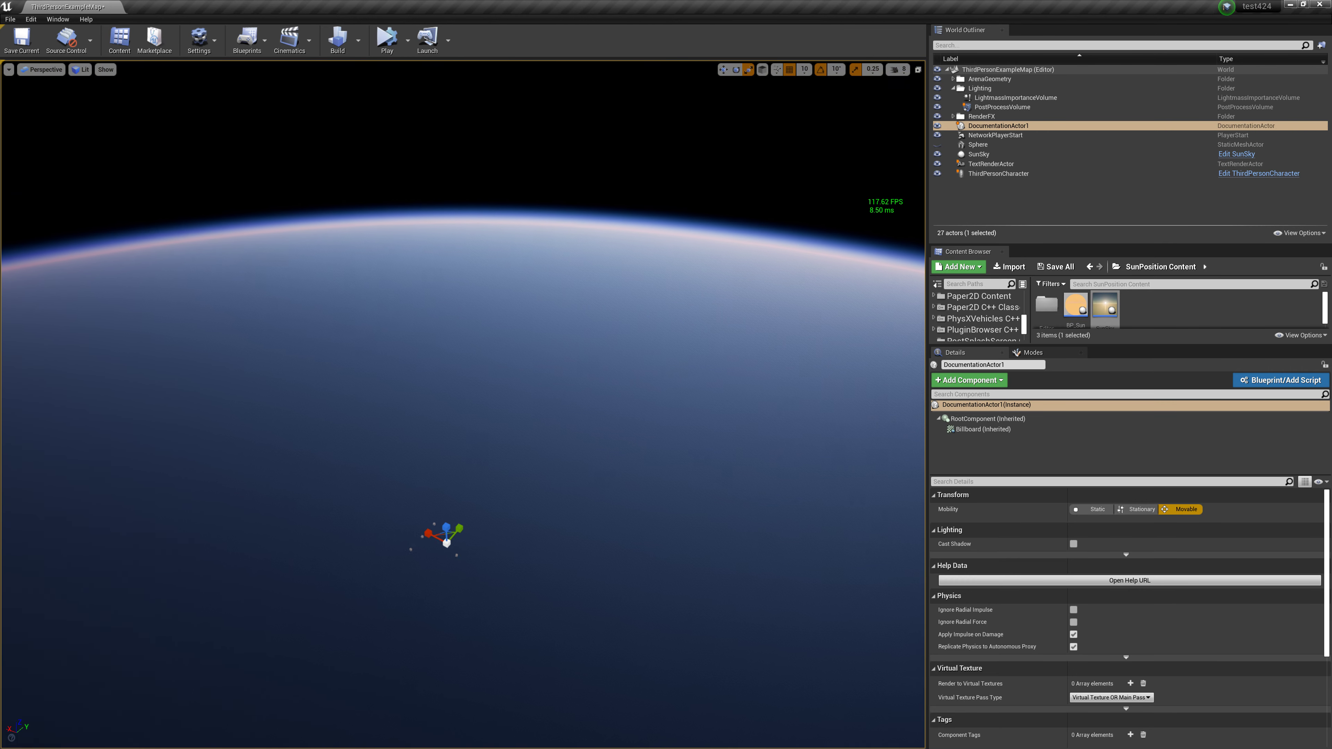
pyautogui.moveTo(927, 264); pyautogui.dragTo(1036, 264)
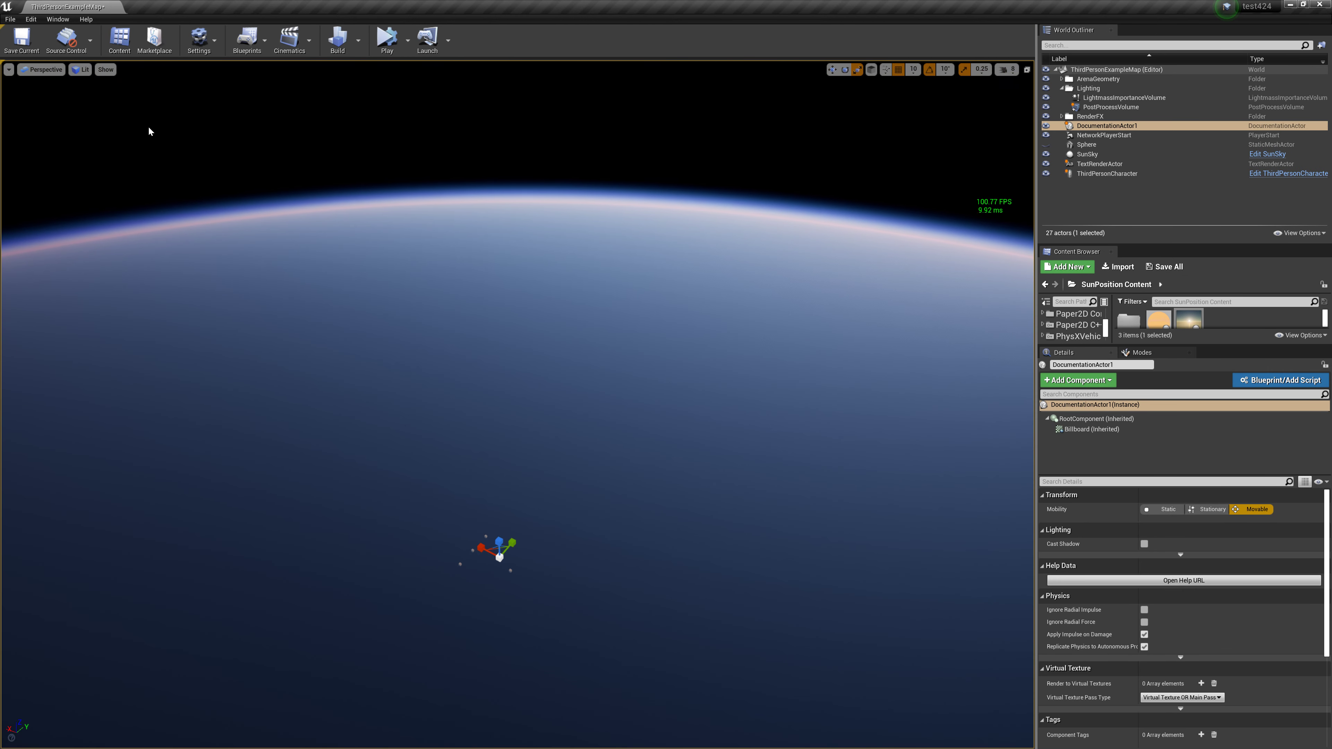
# Frame the SunSky in the viewport and drag its Solar Time to about 7.86.
pyautogui.click(9, 71)
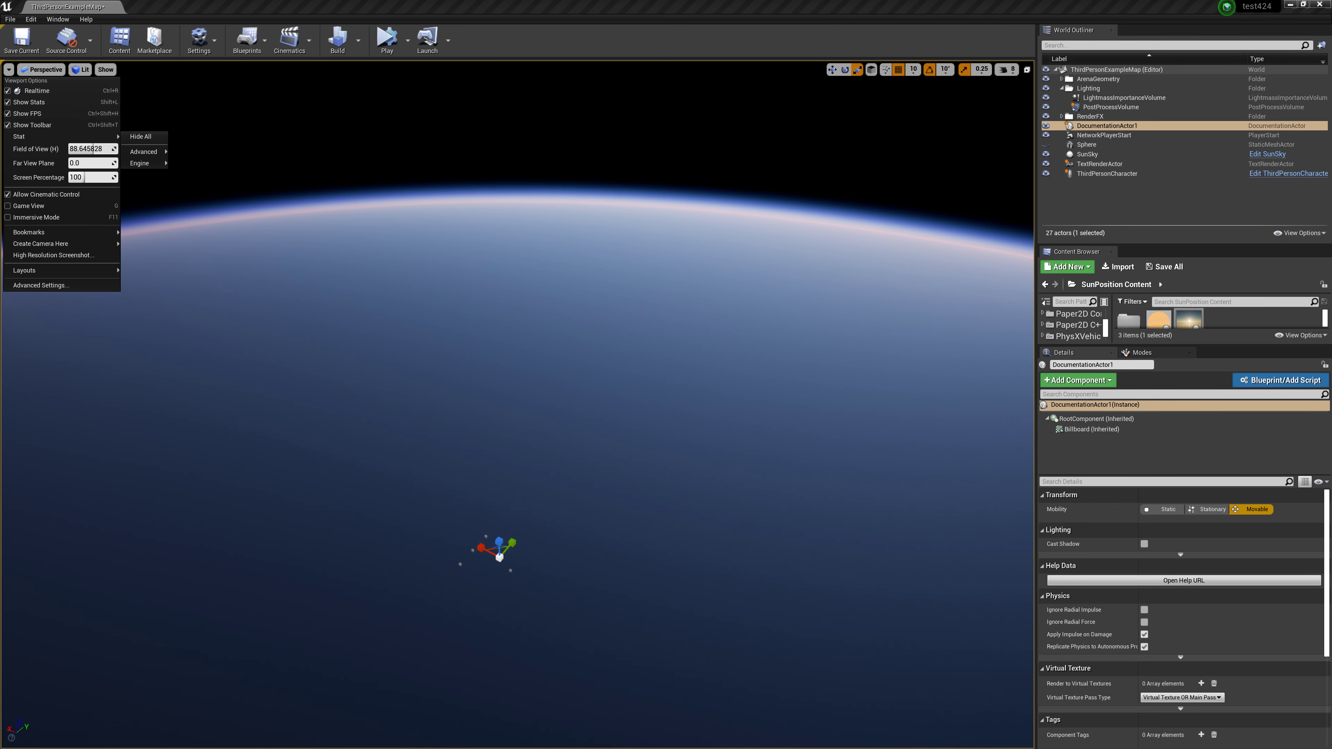
pyautogui.moveTo(821, 367)
pyautogui.mouseDown(button='right')
pyautogui.moveTo(821, 294)
pyautogui.moveTo(965, 223)
pyautogui.mouseUp(button='right')
pyautogui.click(1089, 154)
pyautogui.doubleClick(1088, 159)
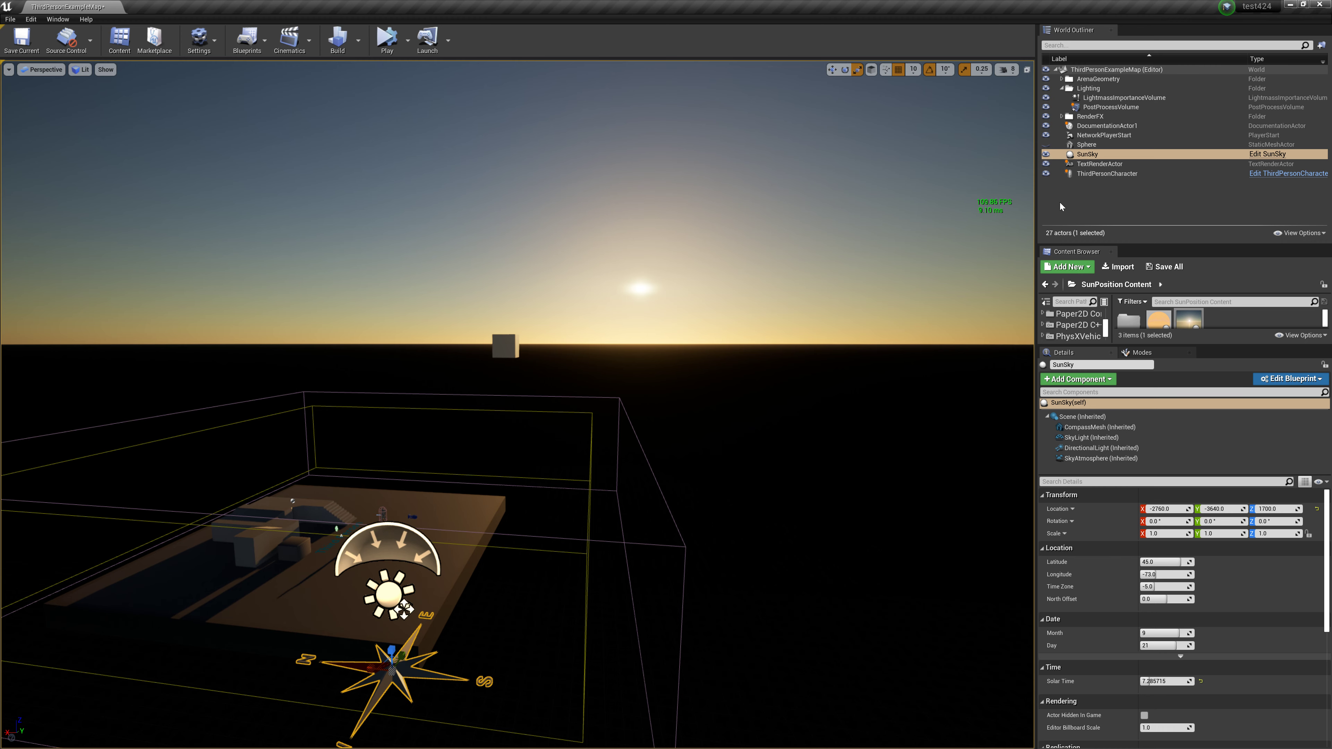
pyautogui.moveTo(1147, 681); pyautogui.dragTo(1149, 682)
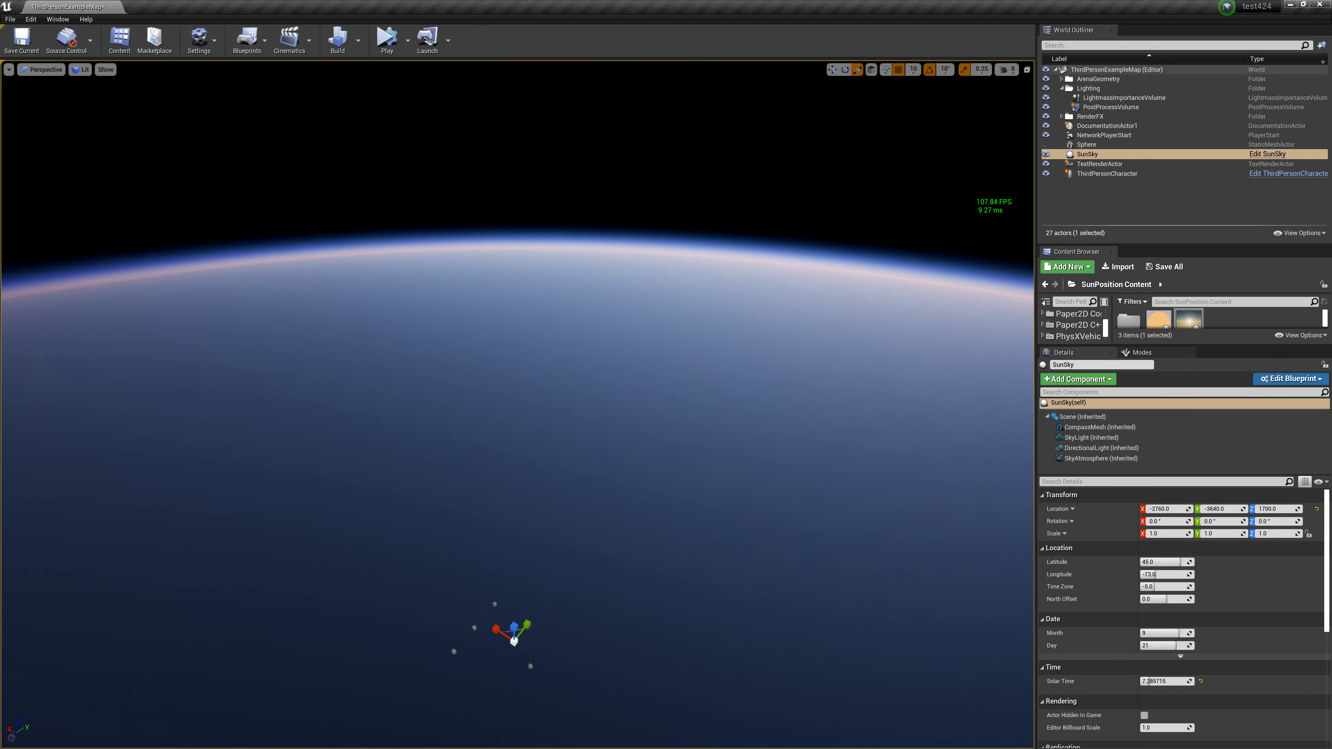
# Set the SkyAtmosphere planet Ground Radius to 100.
pyautogui.click(1084, 459)
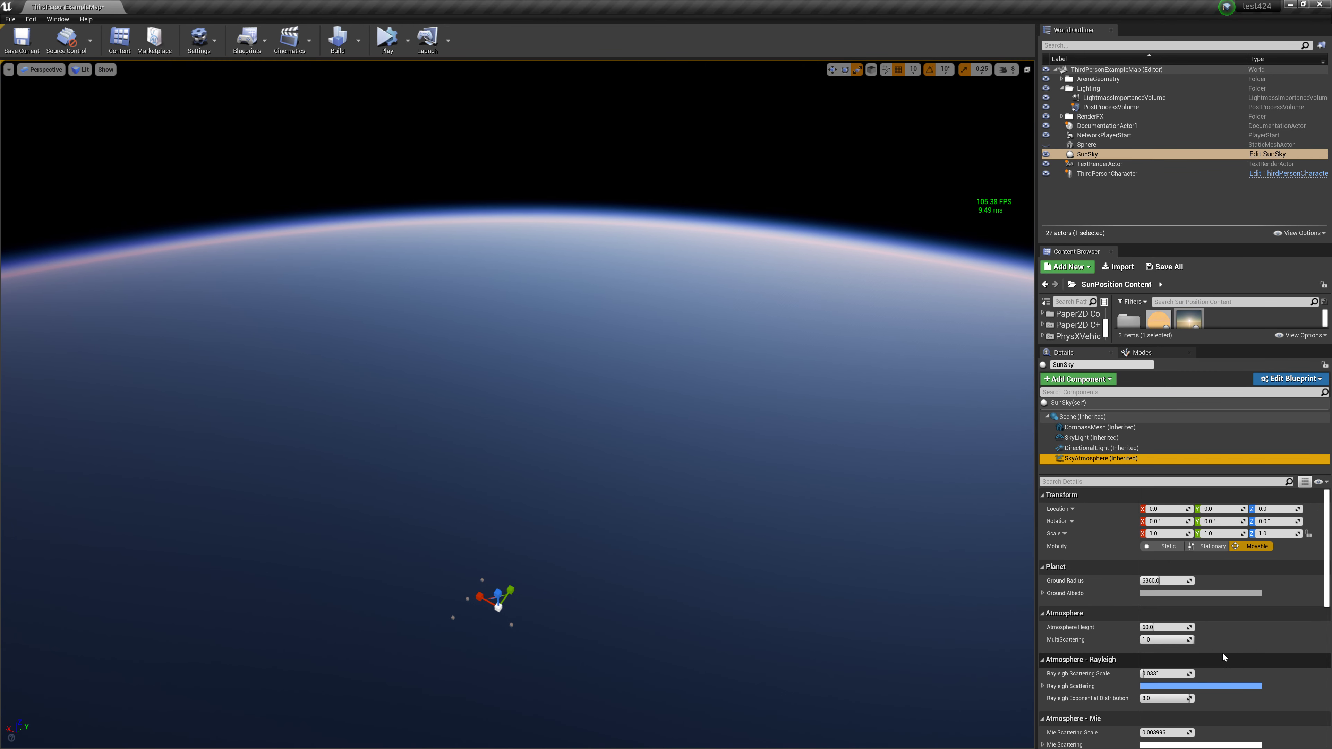
pyautogui.moveTo(1160, 580); pyautogui.dragTo(1158, 581)
pyautogui.write('1')
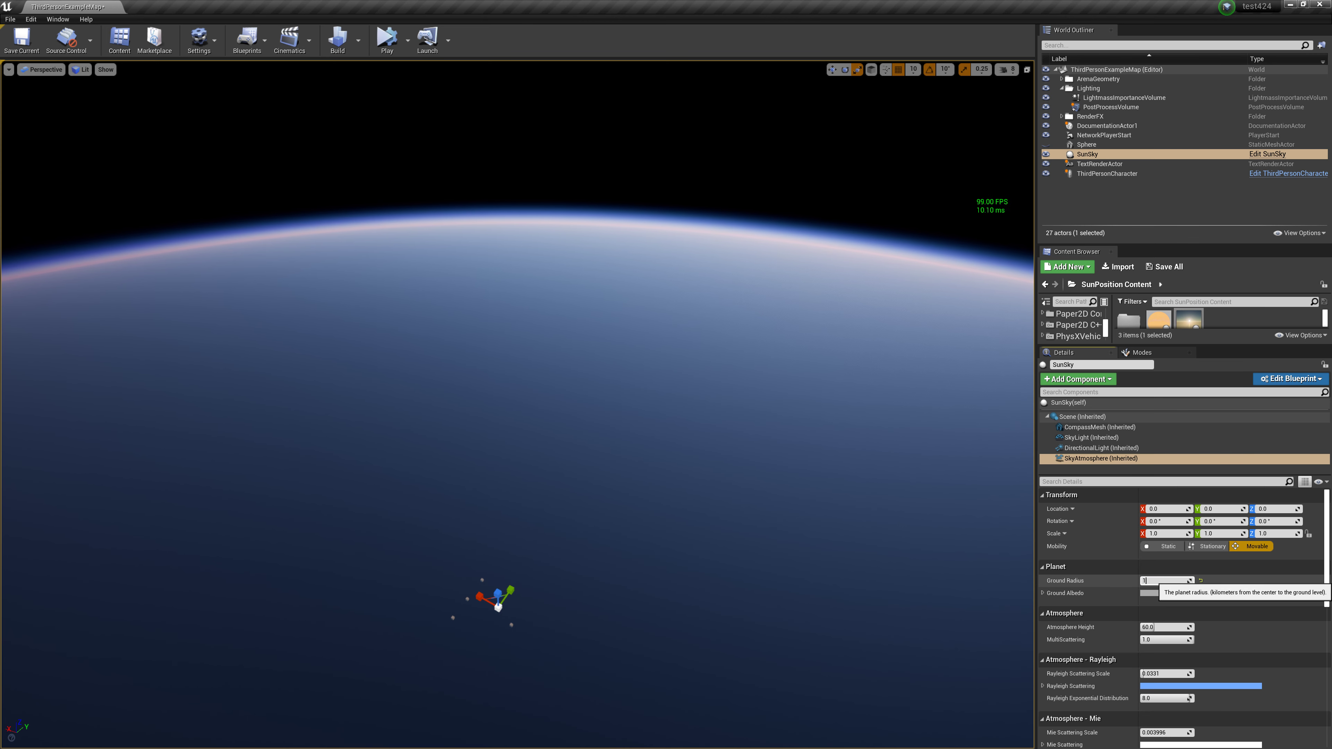
pyautogui.write('00')
pyautogui.press('Return')
pyautogui.moveTo(525, 420)
pyautogui.mouseDown(button='right')
pyautogui.moveTo(525, 472)
pyautogui.moveTo(525, 368)
pyautogui.moveTo(681, 368)
pyautogui.moveTo(604, 315)
pyautogui.mouseUp(button='right')
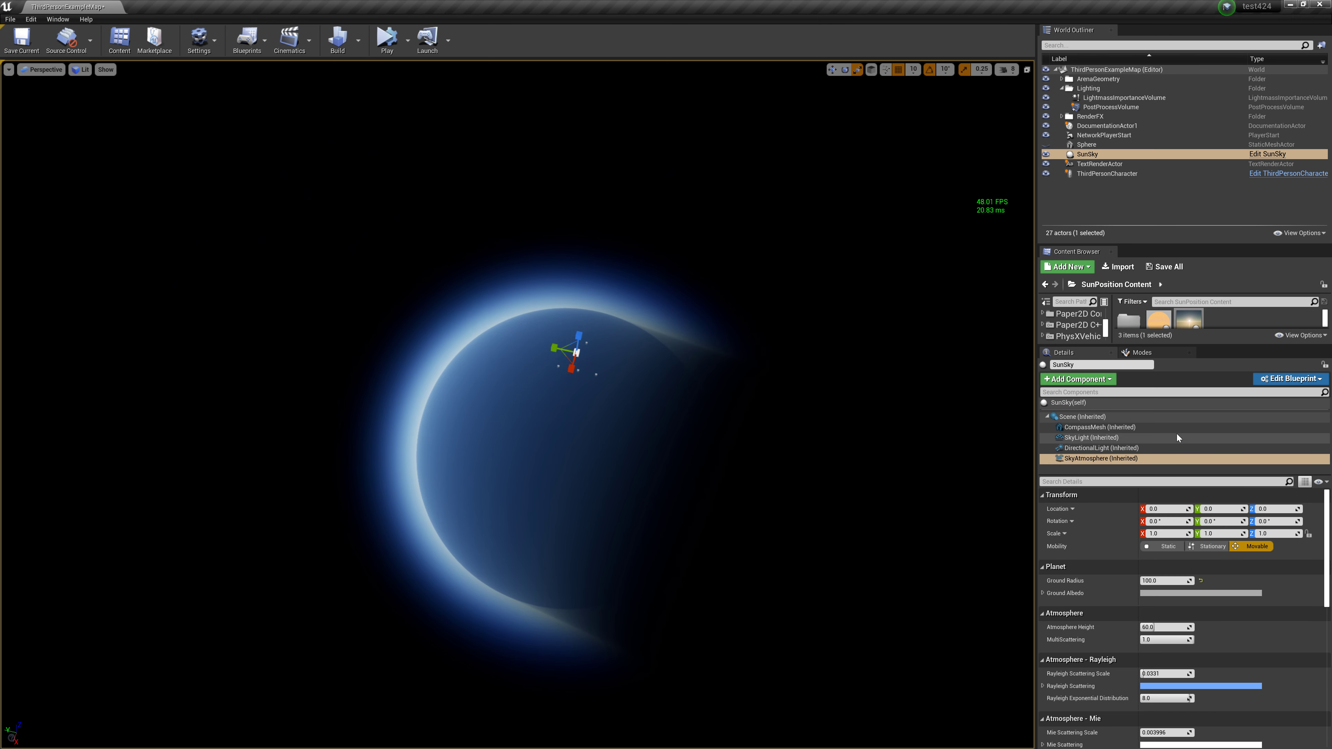
# Move SunSky's Solar Time later, then raise the Ground Radius to 1000.
pyautogui.click(1082, 417)
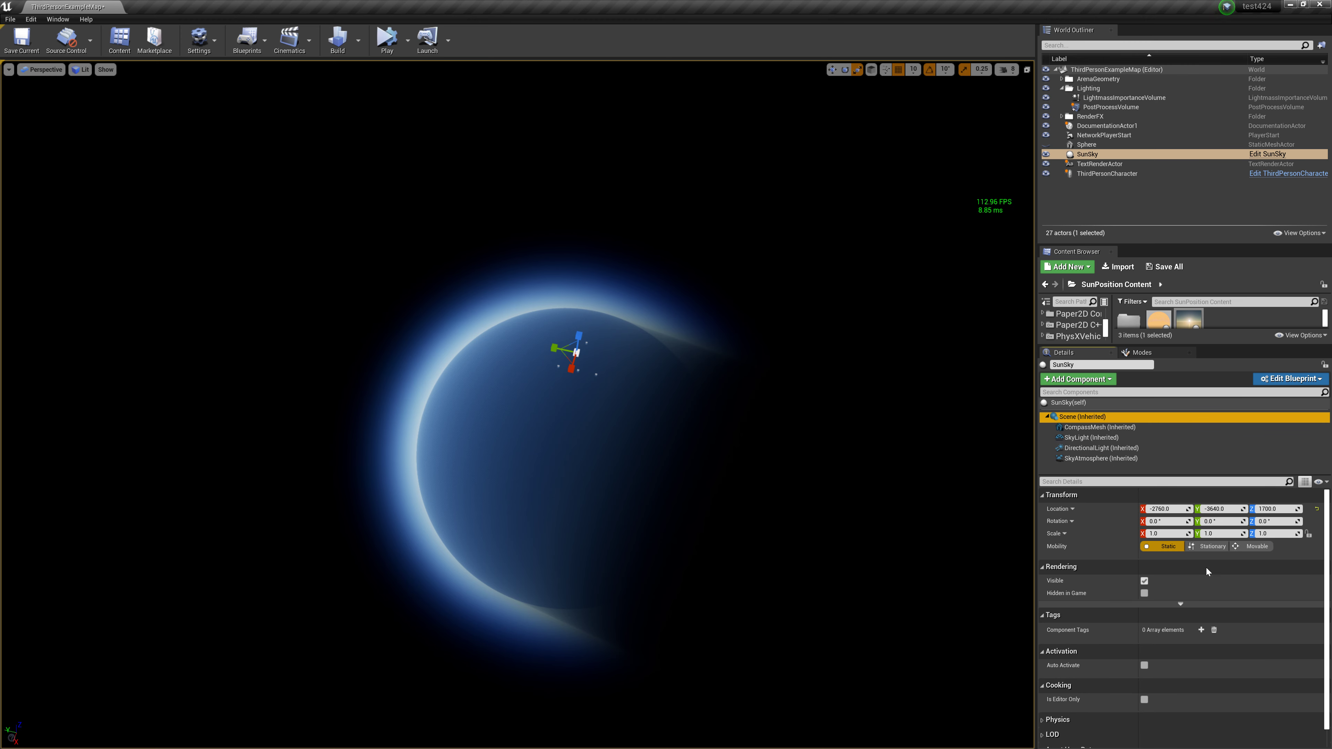
pyautogui.click(1069, 403)
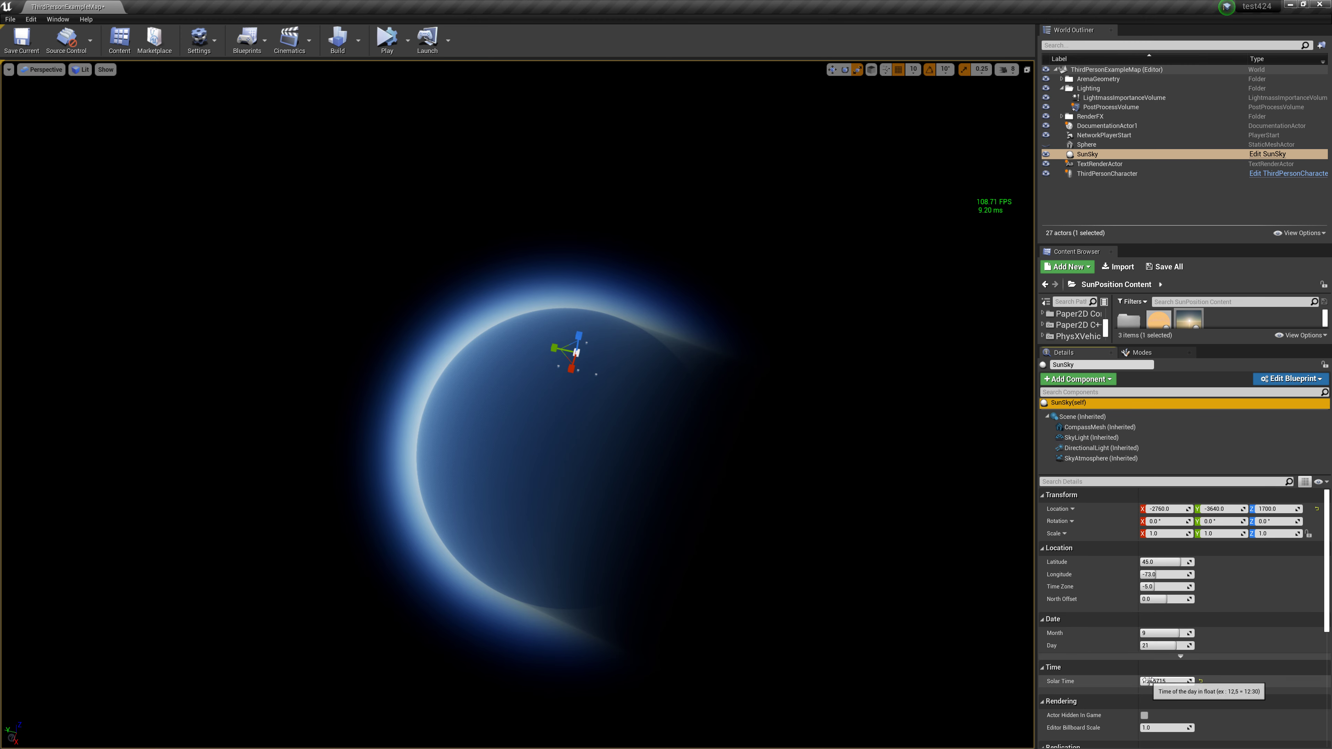
pyautogui.moveTo(1149, 681)
pyautogui.mouseDown()
pyautogui.moveTo(1185, 681)
pyautogui.moveTo(1153, 681)
pyautogui.mouseUp()
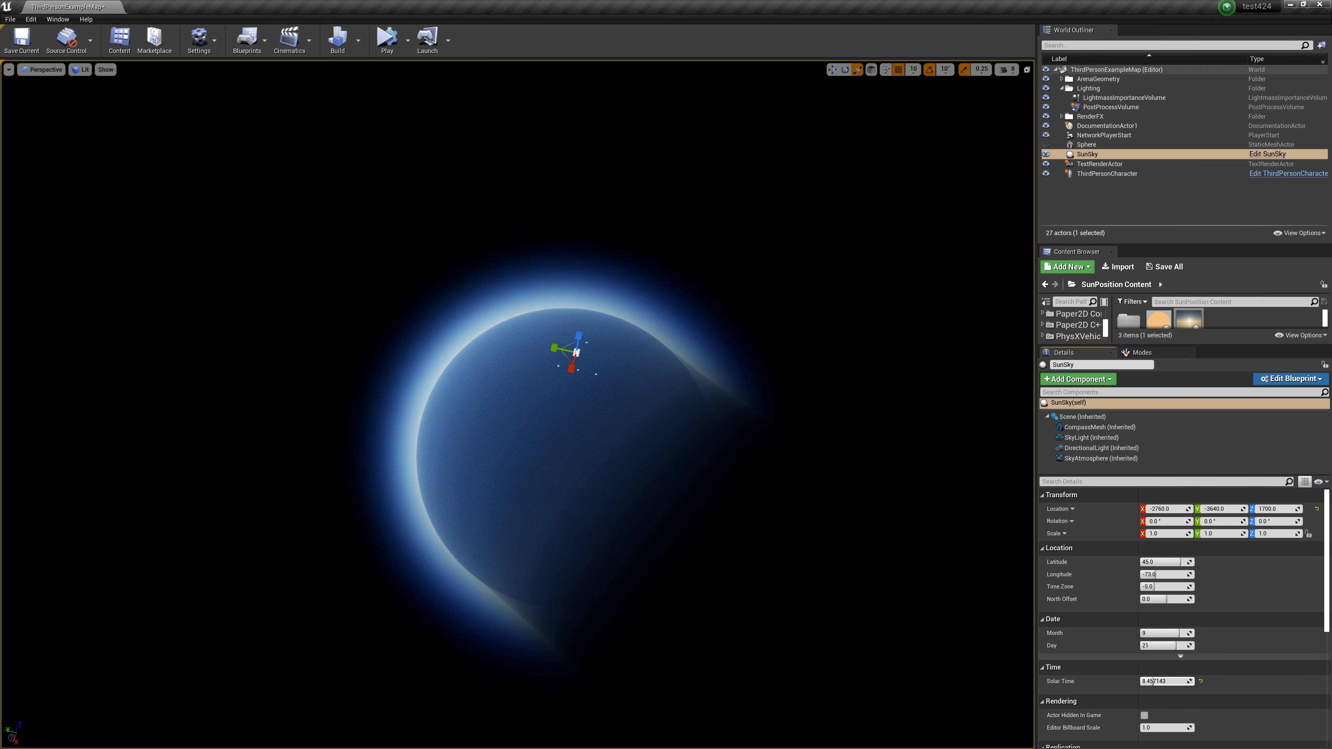
pyautogui.click(1101, 458)
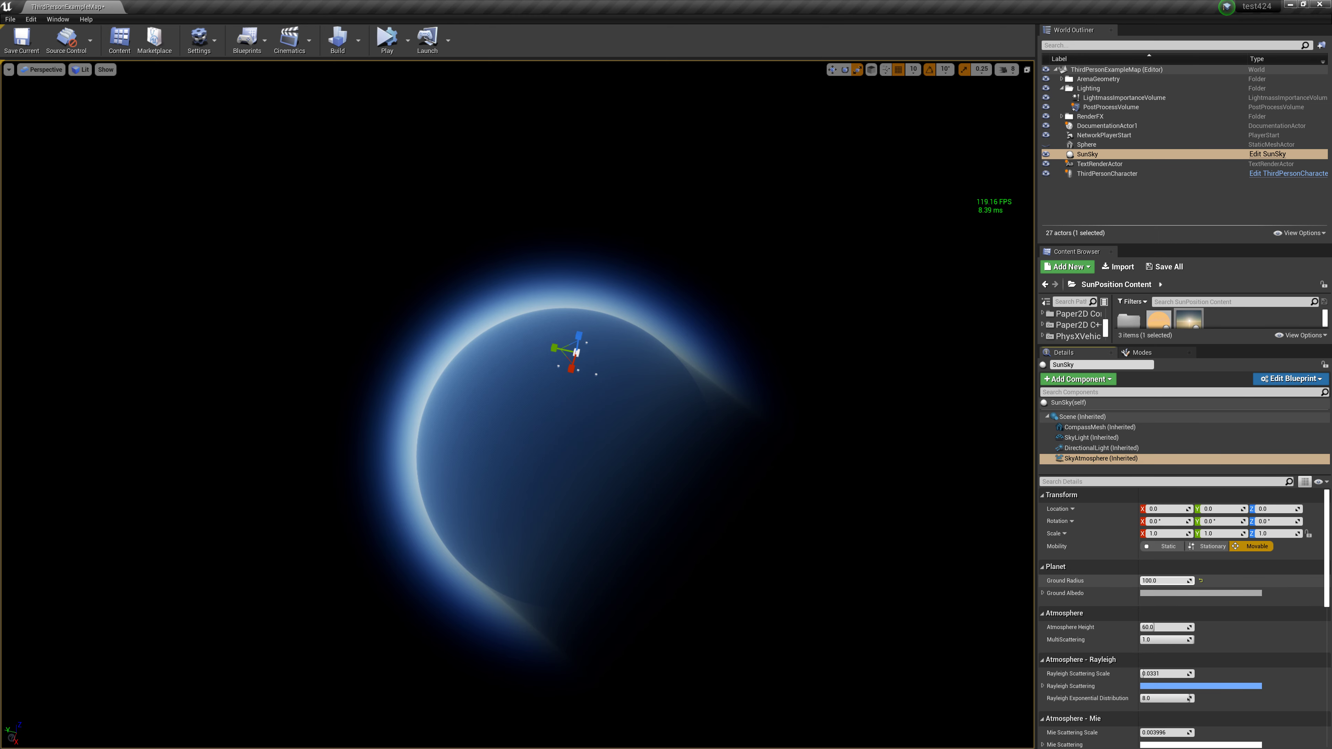
pyautogui.write('0')
pyautogui.press('Return')
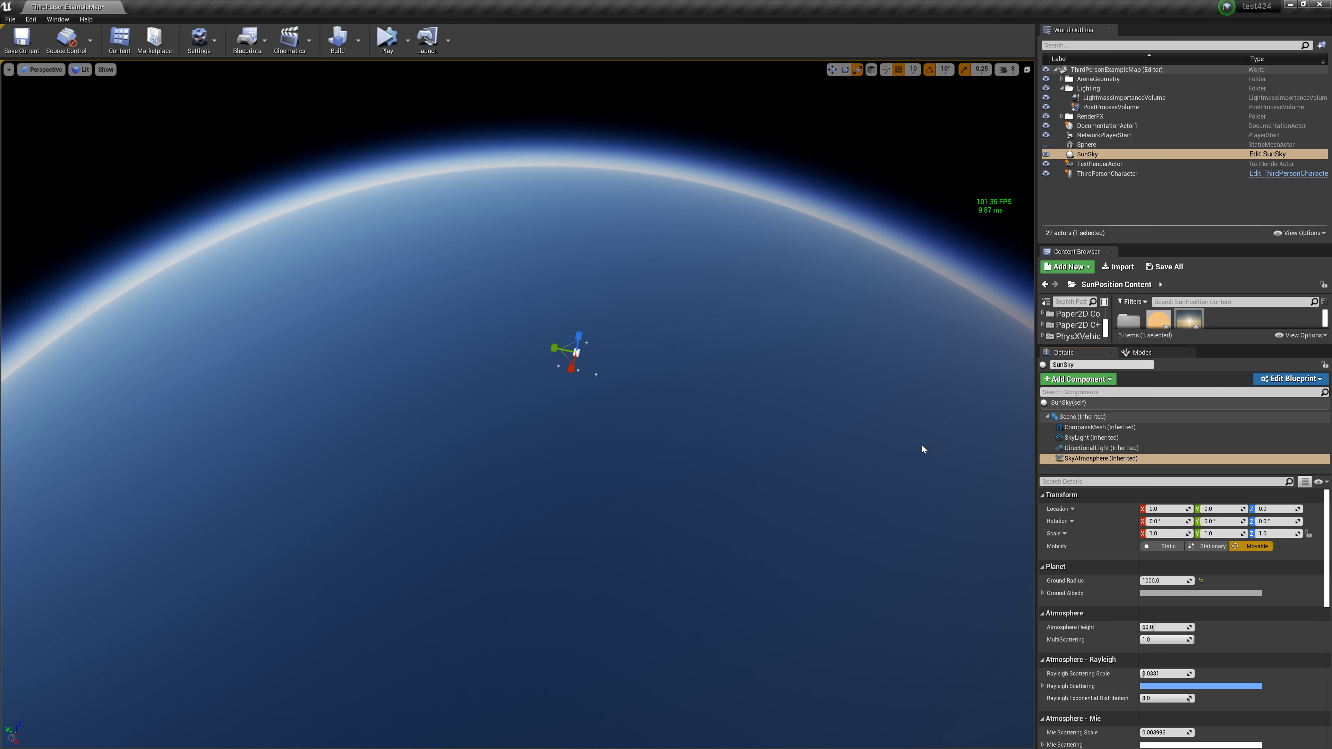
pyautogui.moveTo(922, 445)
pyautogui.mouseDown(button='right')
pyautogui.moveTo(865, 377)
pyautogui.moveTo(865, 399)
pyautogui.mouseUp(button='right')
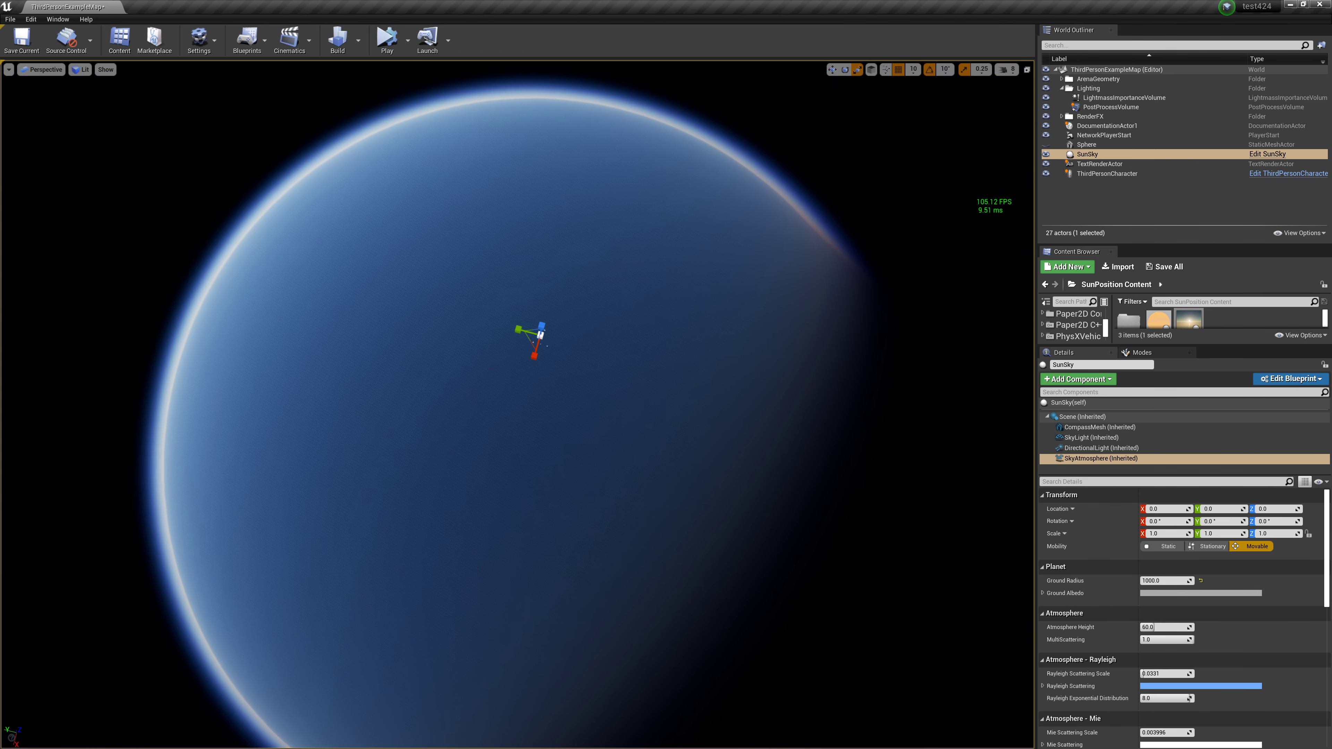
pyautogui.click(1084, 154)
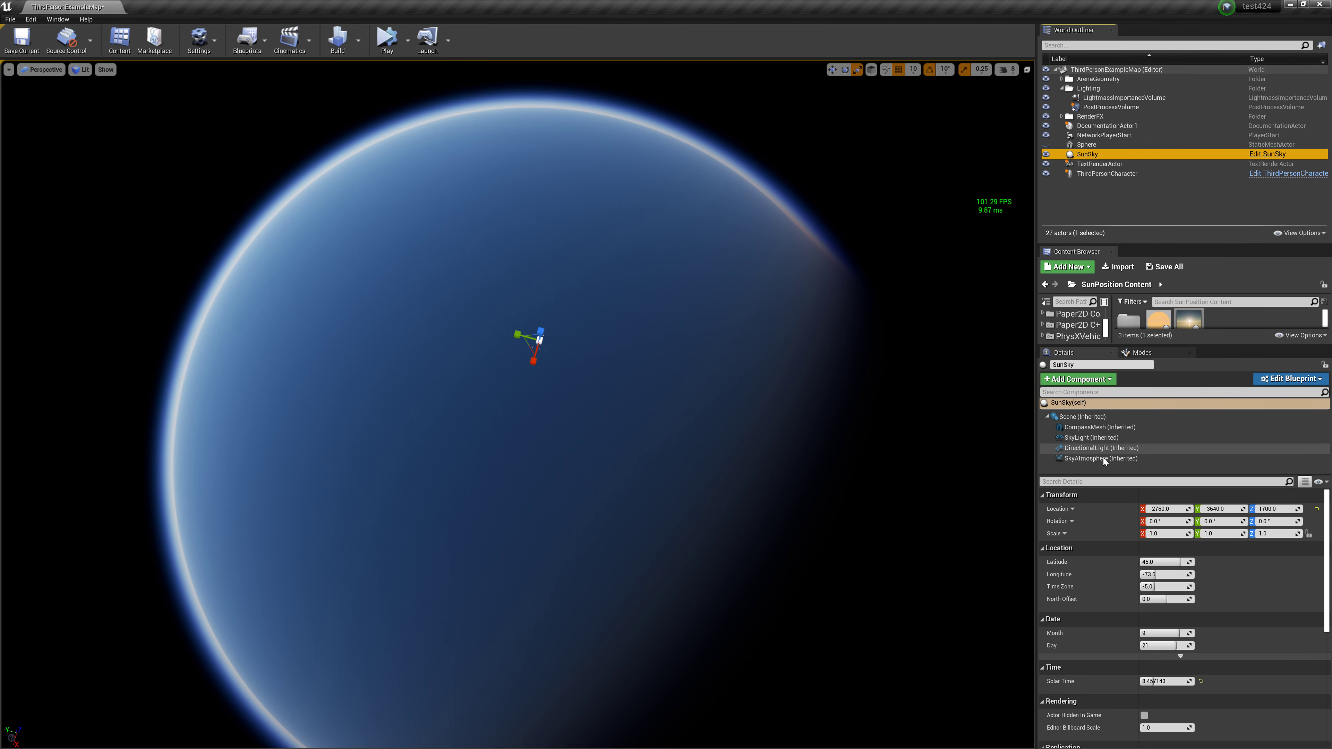
# Drag SunSky's Solar Time in stages to about 19.43, orbiting around the planet.
pyautogui.click(1103, 459)
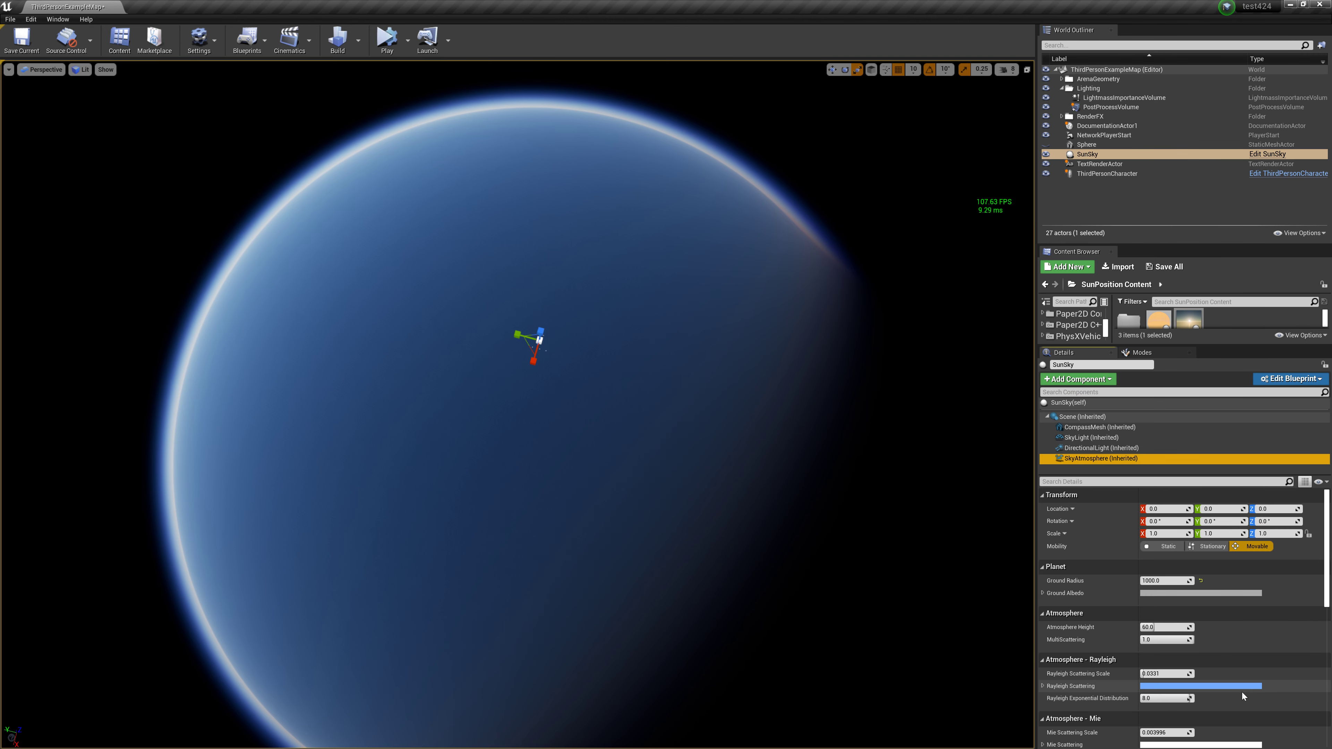
pyautogui.click(1082, 402)
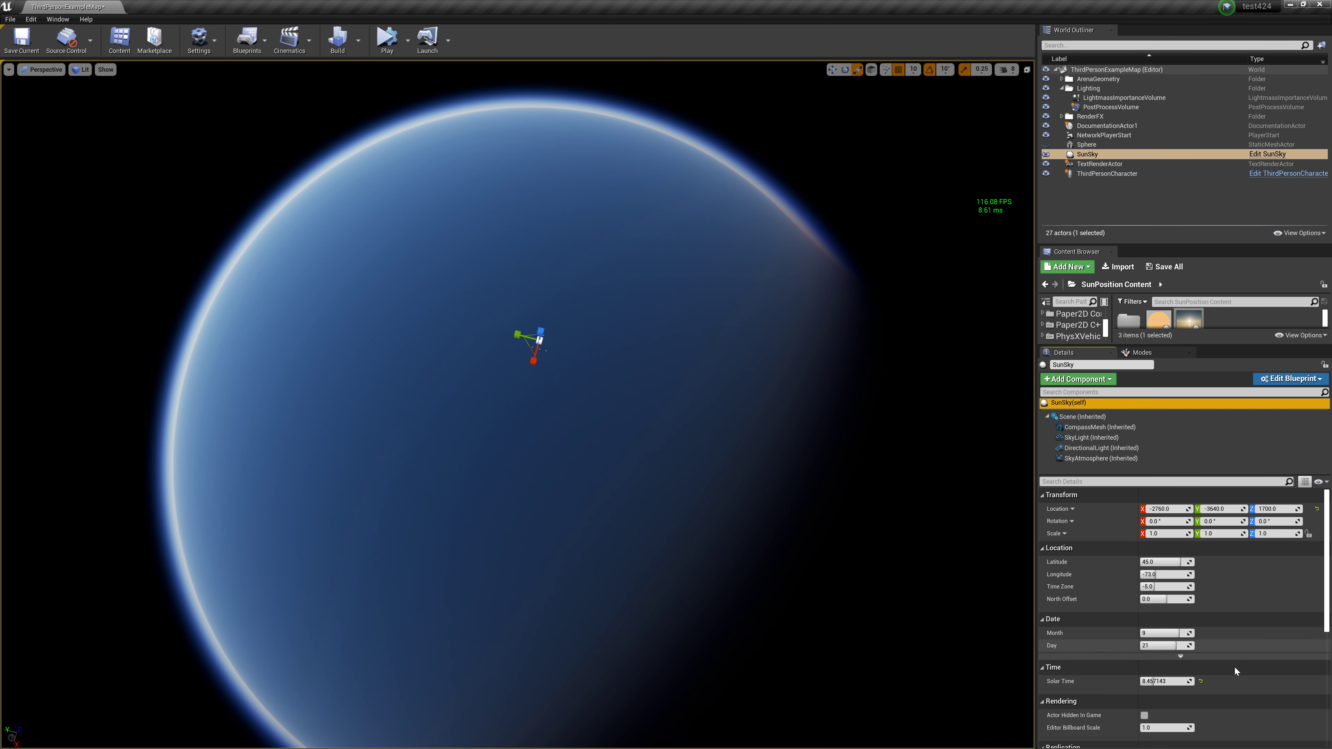
pyautogui.moveTo(1166, 681)
pyautogui.mouseDown()
pyautogui.moveTo(1222, 681)
pyautogui.moveTo(1181, 681)
pyautogui.mouseUp()
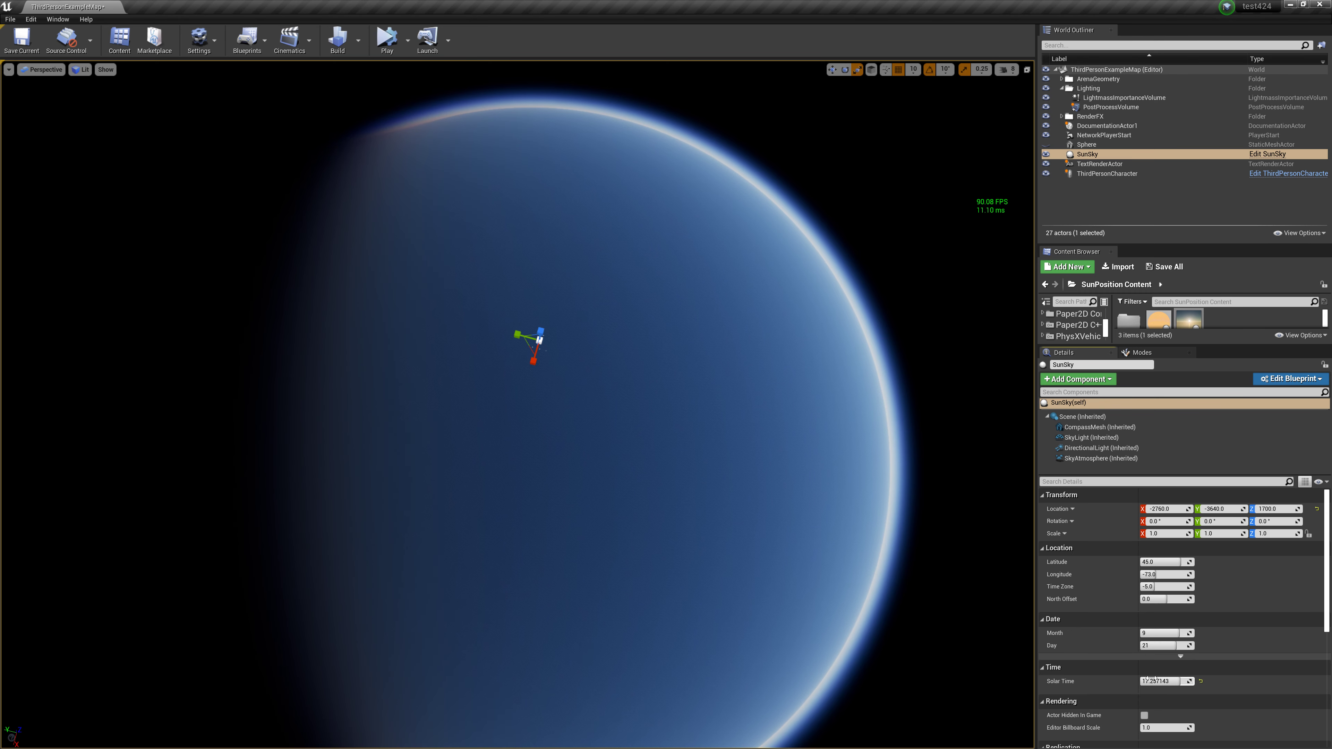
pyautogui.moveTo(525, 399)
pyautogui.mouseDown(button='right')
pyautogui.moveTo(514, 451)
pyautogui.moveTo(499, 347)
pyautogui.moveTo(499, 378)
pyautogui.moveTo(525, 399)
pyautogui.moveTo(556, 399)
pyautogui.moveTo(524, 378)
pyautogui.mouseUp(button='right')
pyautogui.moveTo(1165, 681)
pyautogui.mouseDown()
pyautogui.moveTo(1149, 681)
pyautogui.moveTo(1185, 681)
pyautogui.mouseUp()
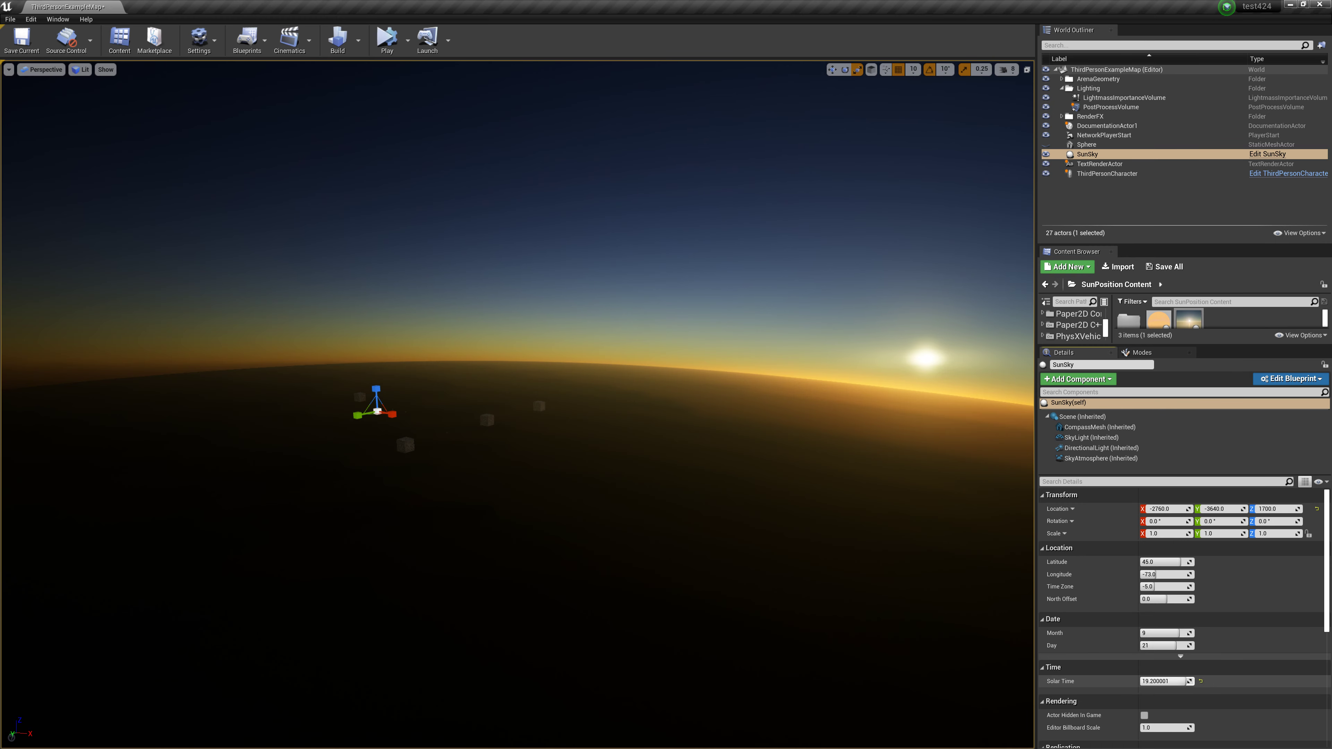
pyautogui.moveTo(1164, 681); pyautogui.dragTo(1174, 681)
pyautogui.moveTo(524, 378)
pyautogui.mouseDown(button='right')
pyautogui.moveTo(420, 388)
pyautogui.moveTo(473, 357)
pyautogui.moveTo(525, 368)
pyautogui.moveTo(461, 362)
pyautogui.mouseUp(button='right')
# Select the PostProcessVolume and collapse its Lens, Film and Mobile Tonemapper groups.
pyautogui.click(1104, 108)
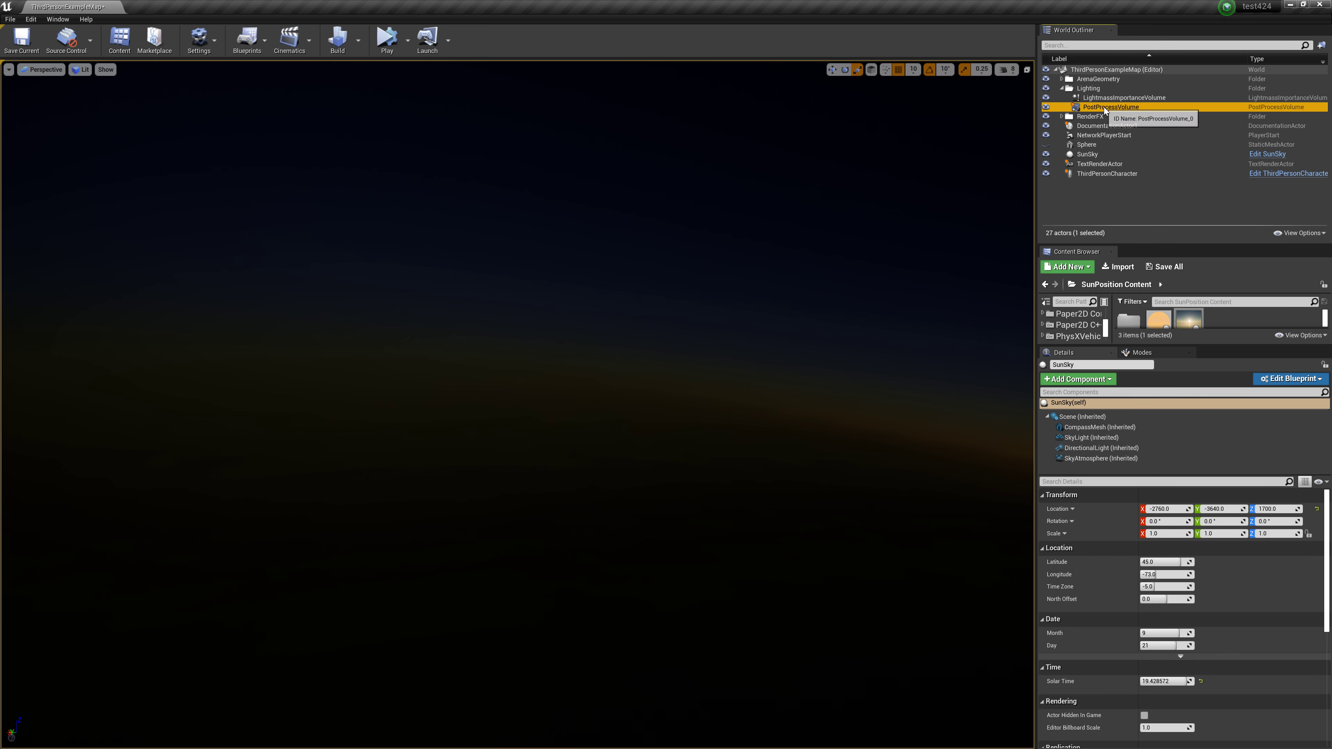
pyautogui.click(1055, 464)
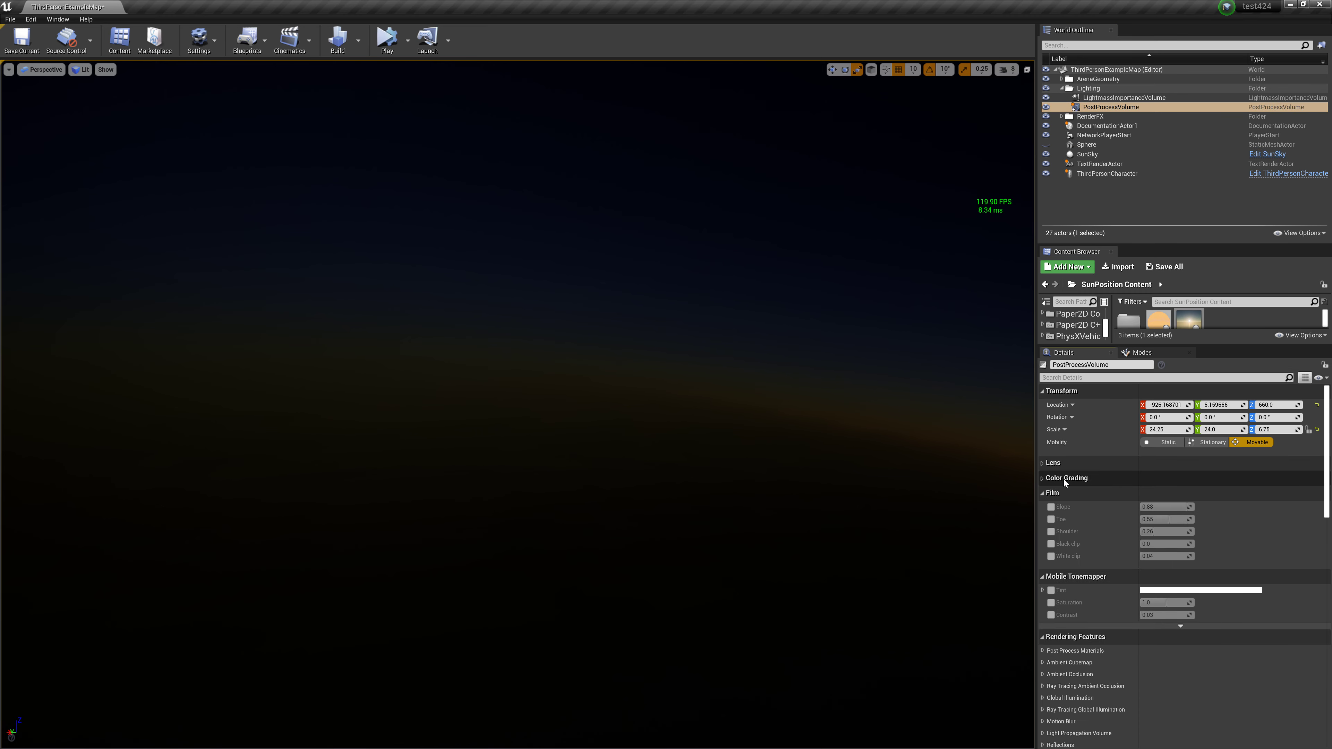
pyautogui.click(1055, 570)
pyautogui.click(1059, 588)
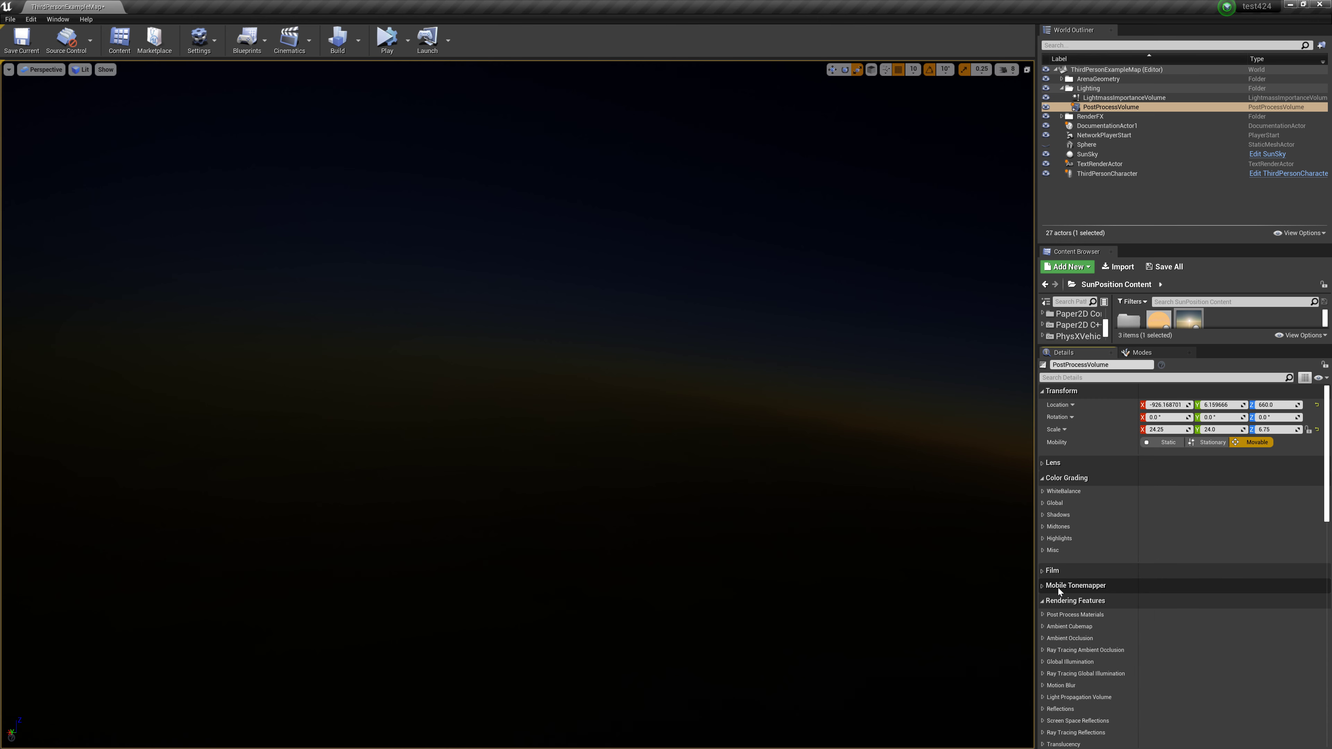
pyautogui.scroll(-4, 1063, 601)
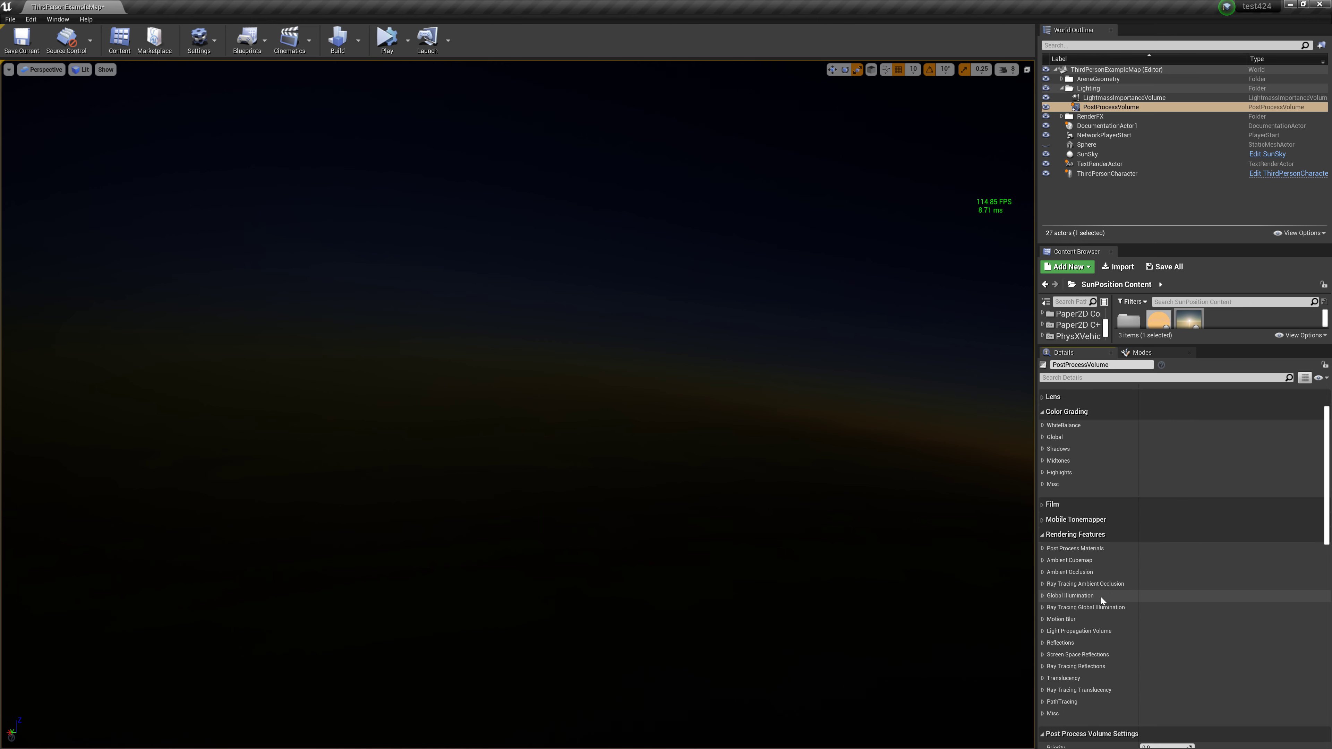
pyautogui.scroll(-2, 1101, 597)
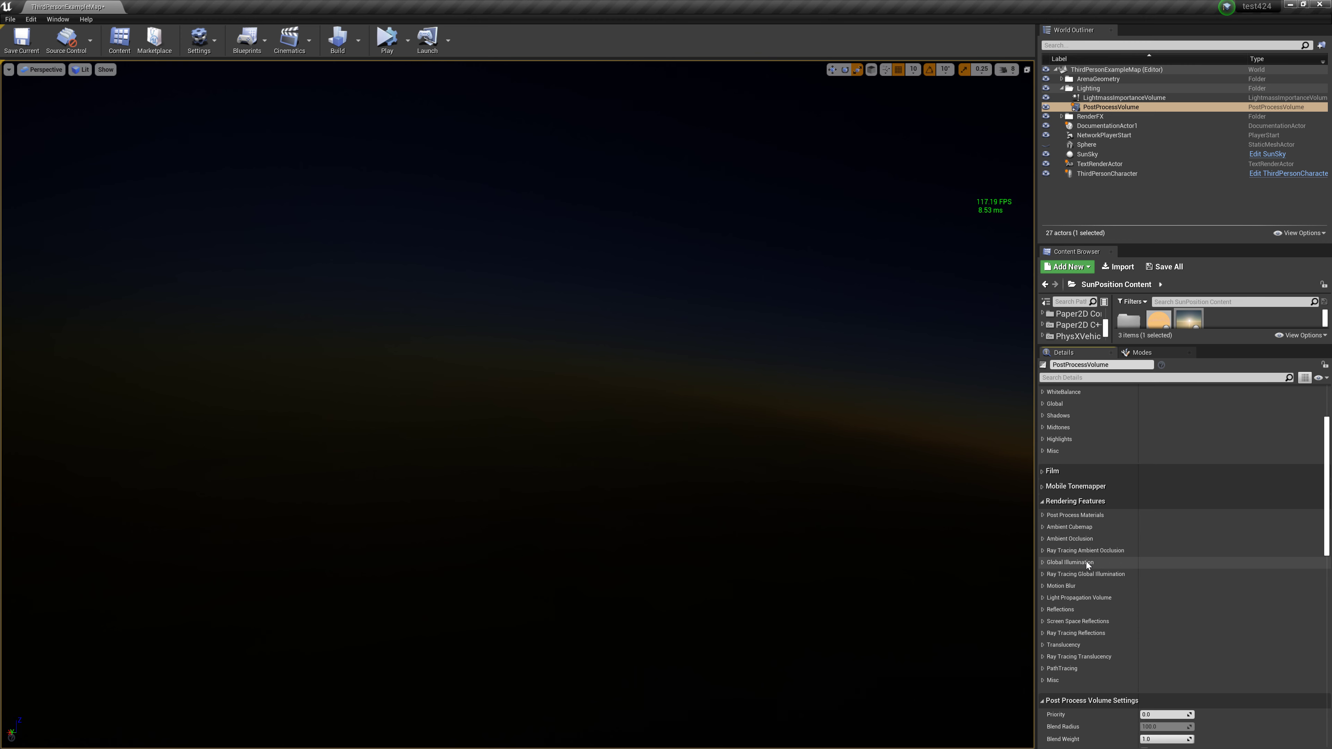
pyautogui.scroll(-3, 1076, 661)
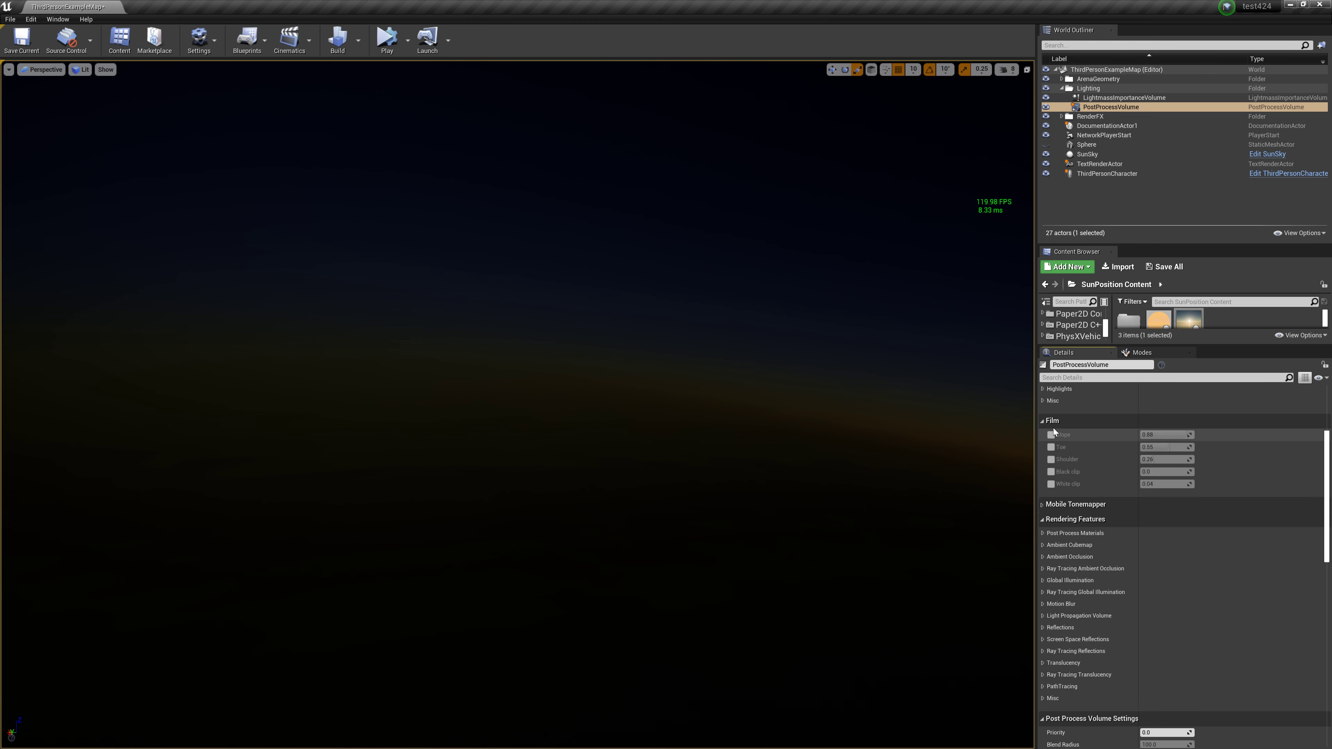
pyautogui.scroll(3, 1071, 444)
pyautogui.scroll(3, 1072, 443)
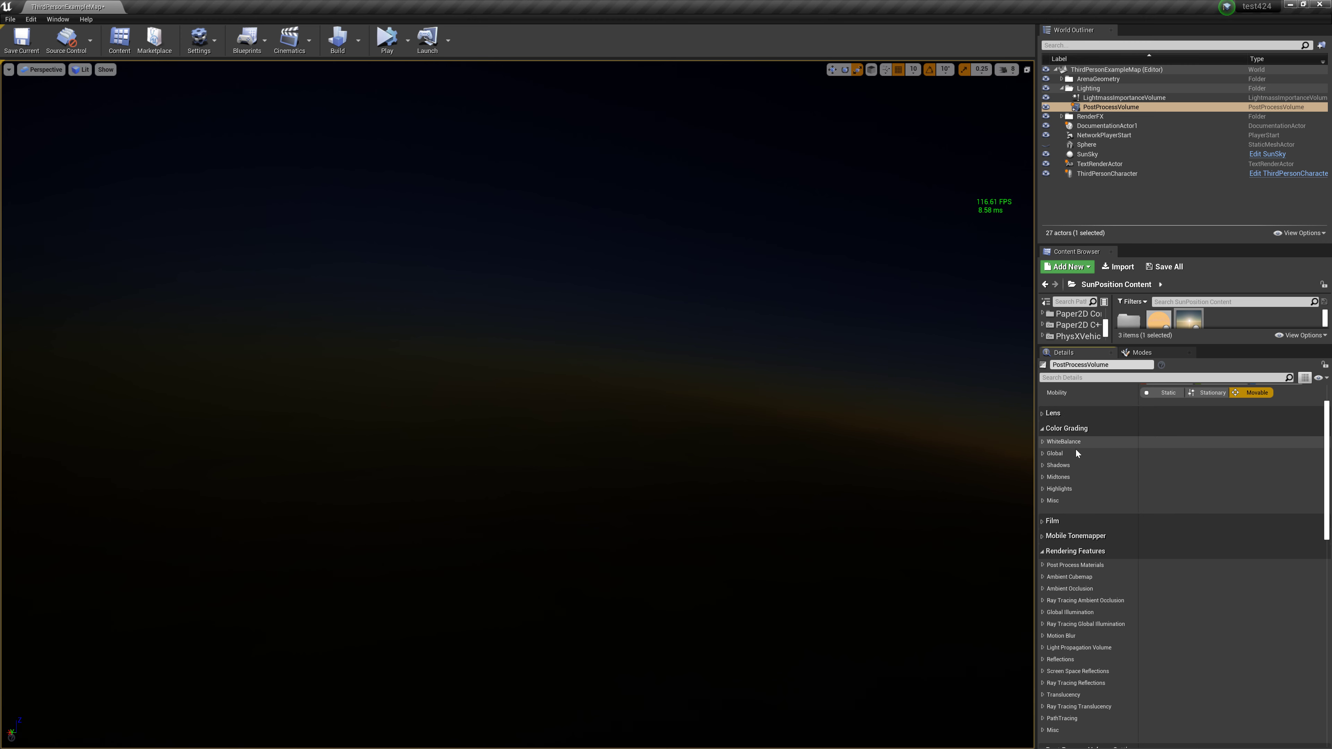
# Collapse White Balance and Color Grading, then expand the Lens group.
pyautogui.click(1044, 442)
pyautogui.click(1044, 441)
pyautogui.click(1044, 429)
pyautogui.click(1043, 412)
# Under Lens > Exposure, try Min and Max Brightness at 0.5, then 0.25.
pyautogui.click(1042, 439)
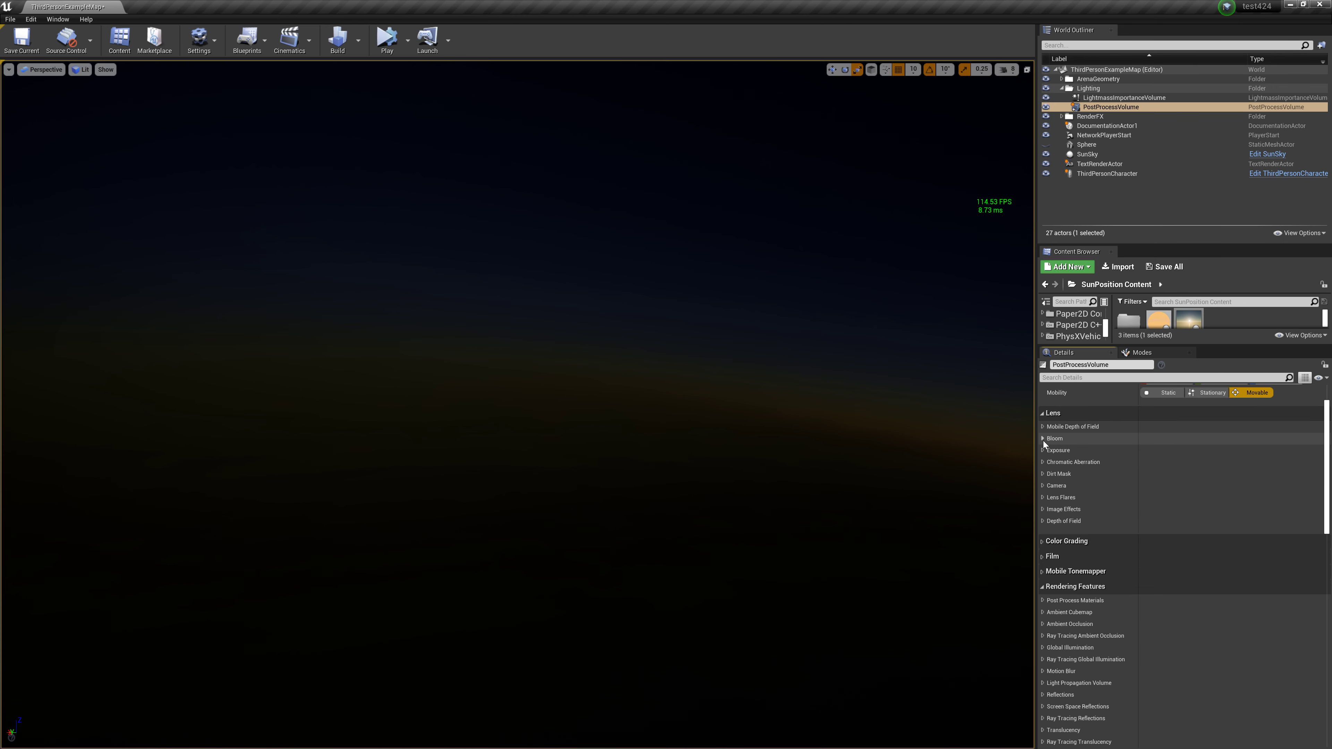
pyautogui.click(1042, 451)
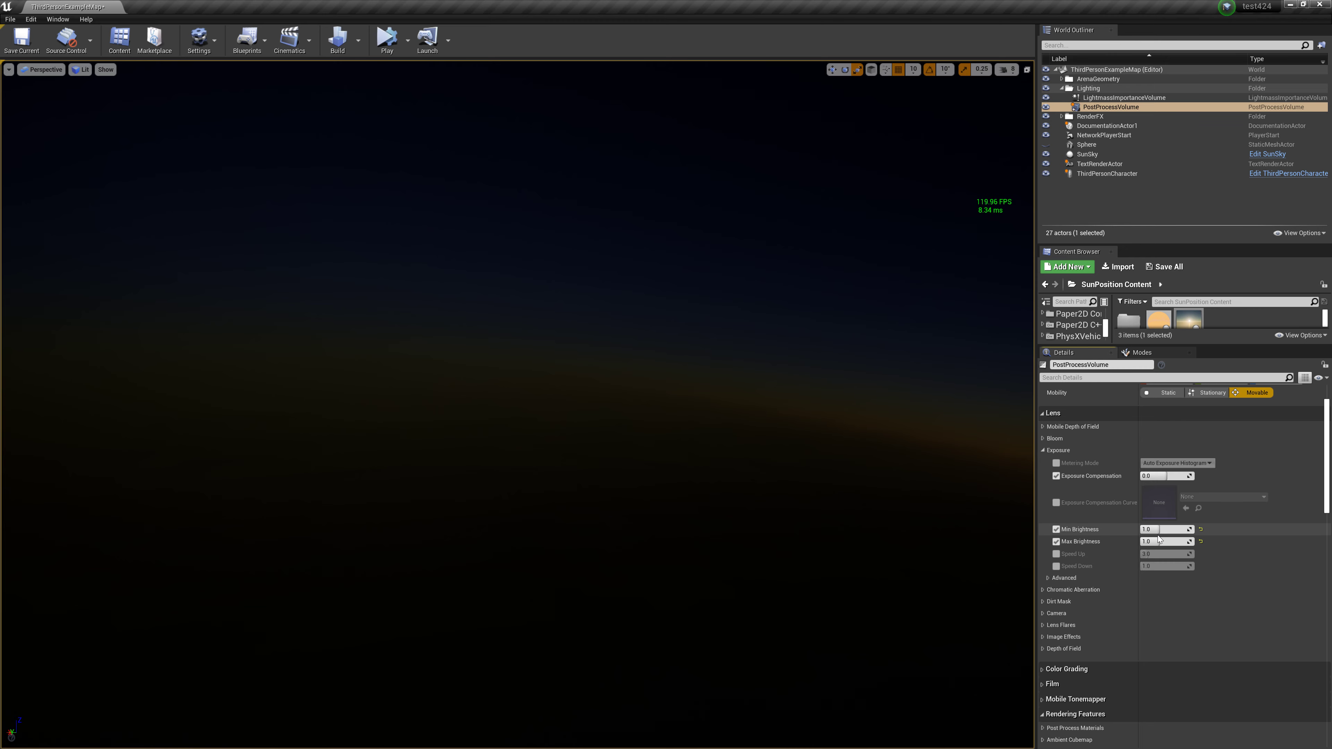
pyautogui.write('0.5')
pyautogui.press('Return')
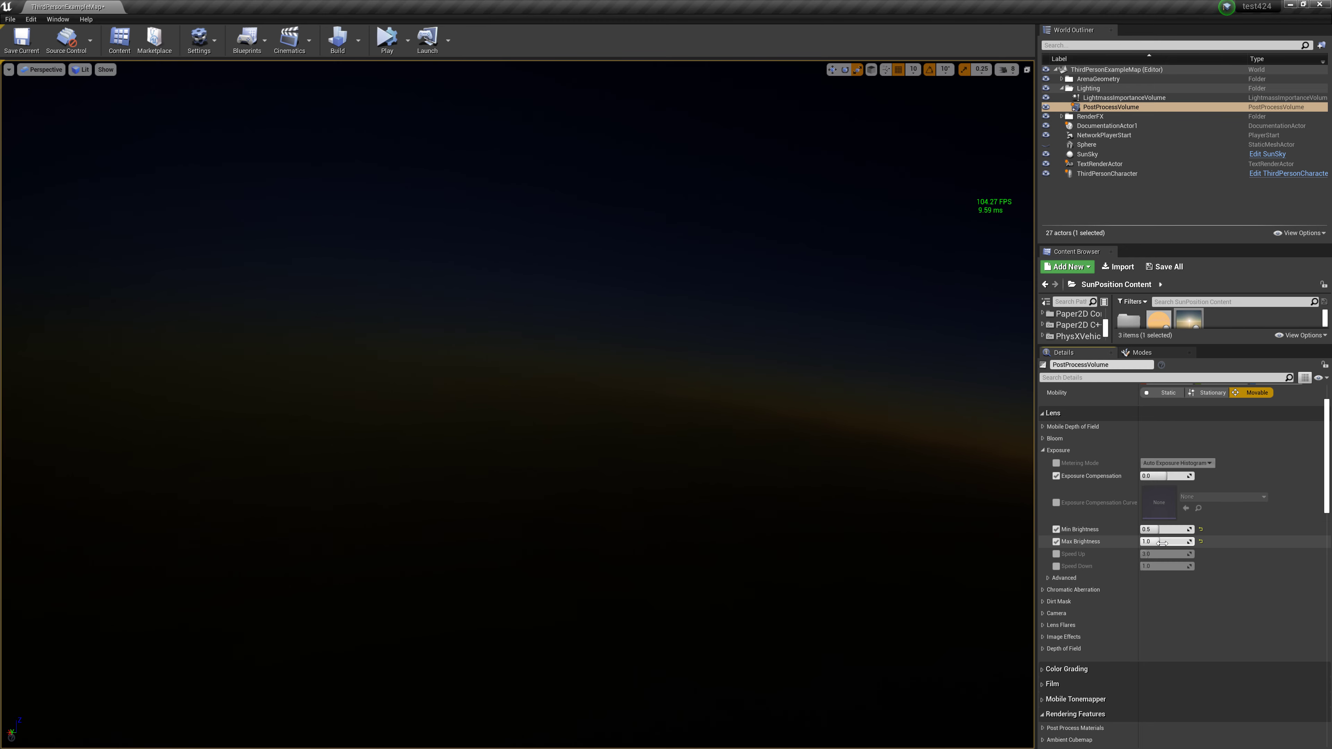
pyautogui.press('Return')
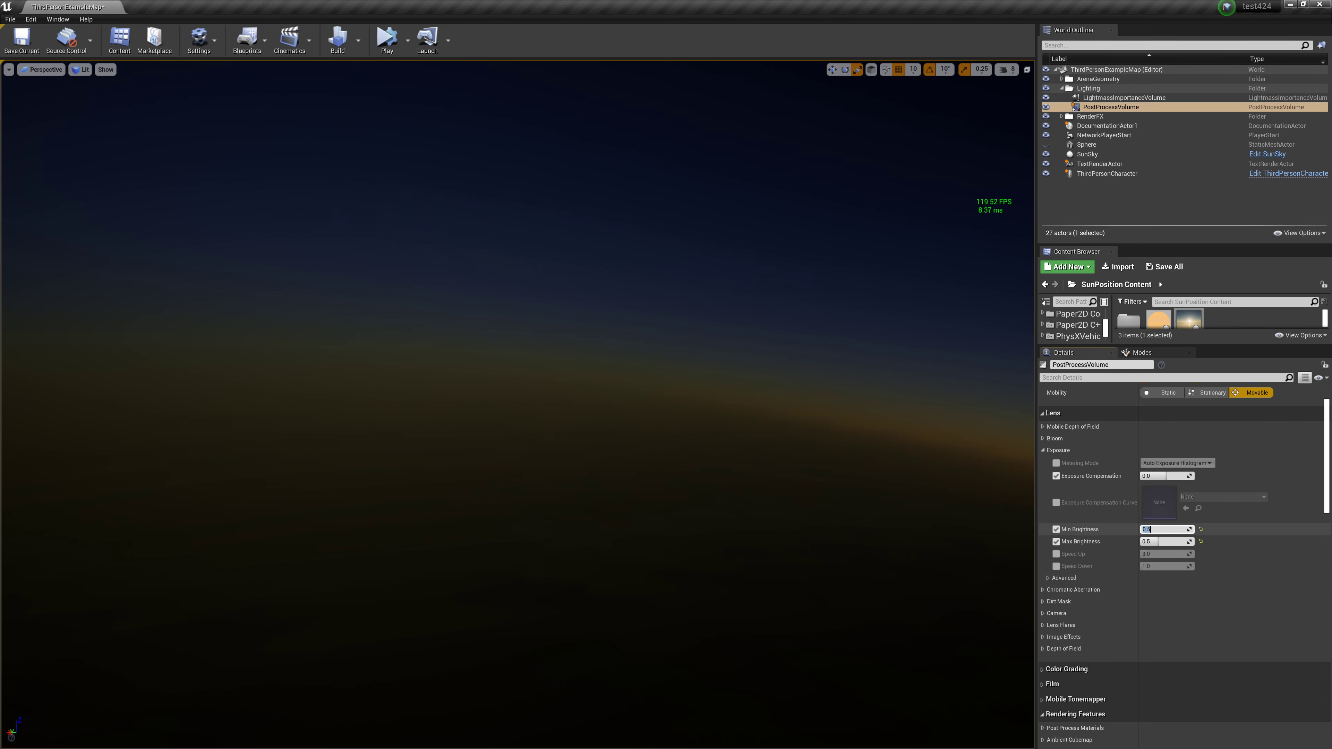
pyautogui.write('25')
pyautogui.moveTo(1154, 529); pyautogui.dragTo(1143, 530)
pyautogui.write('.25')
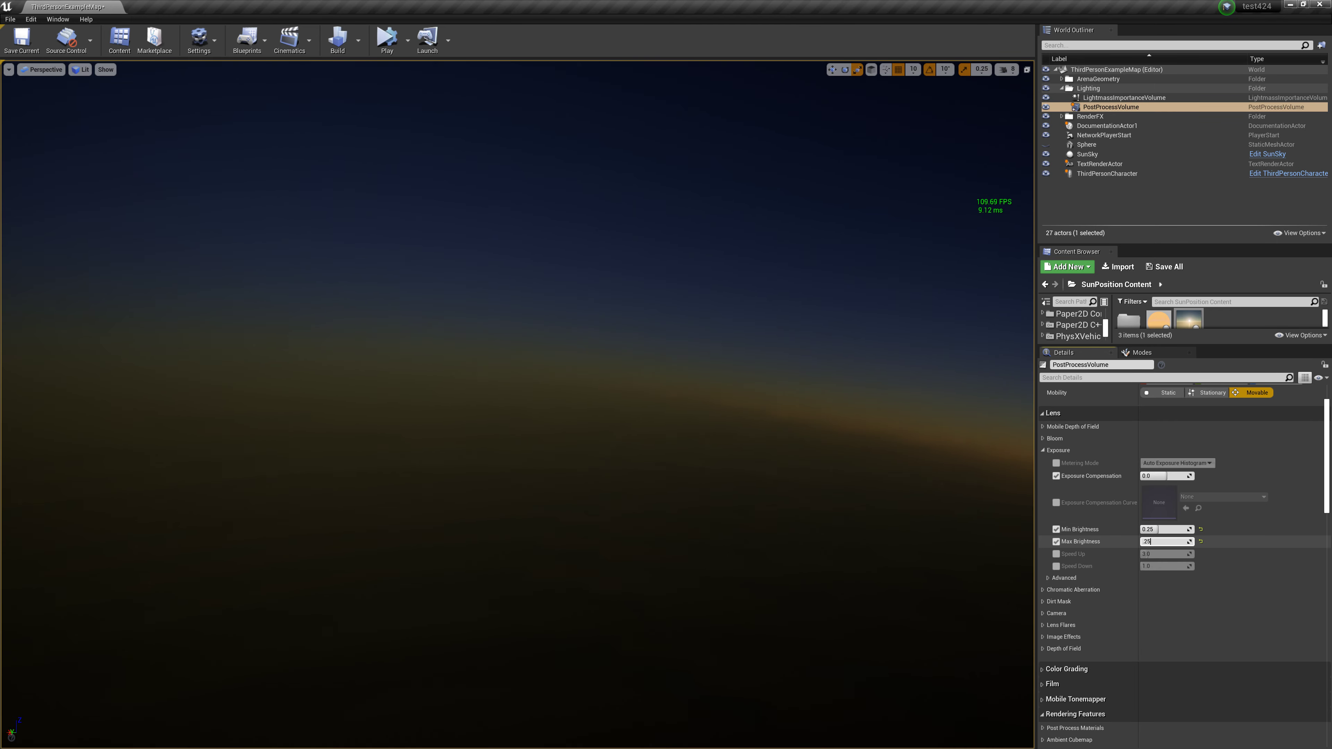
pyautogui.press('Return')
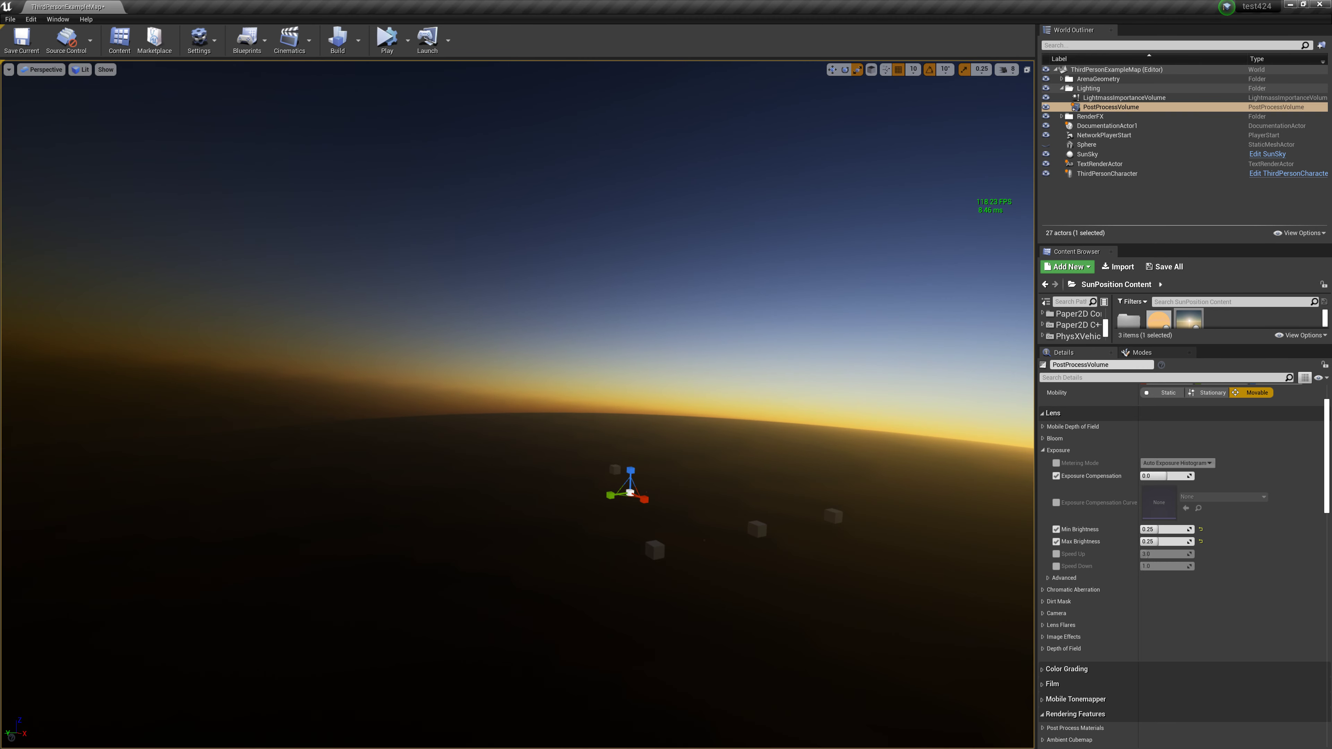
# Set both Min and Max Brightness to 0.75.
pyautogui.moveTo(861, 526); pyautogui.dragTo(860, 527, button='right')
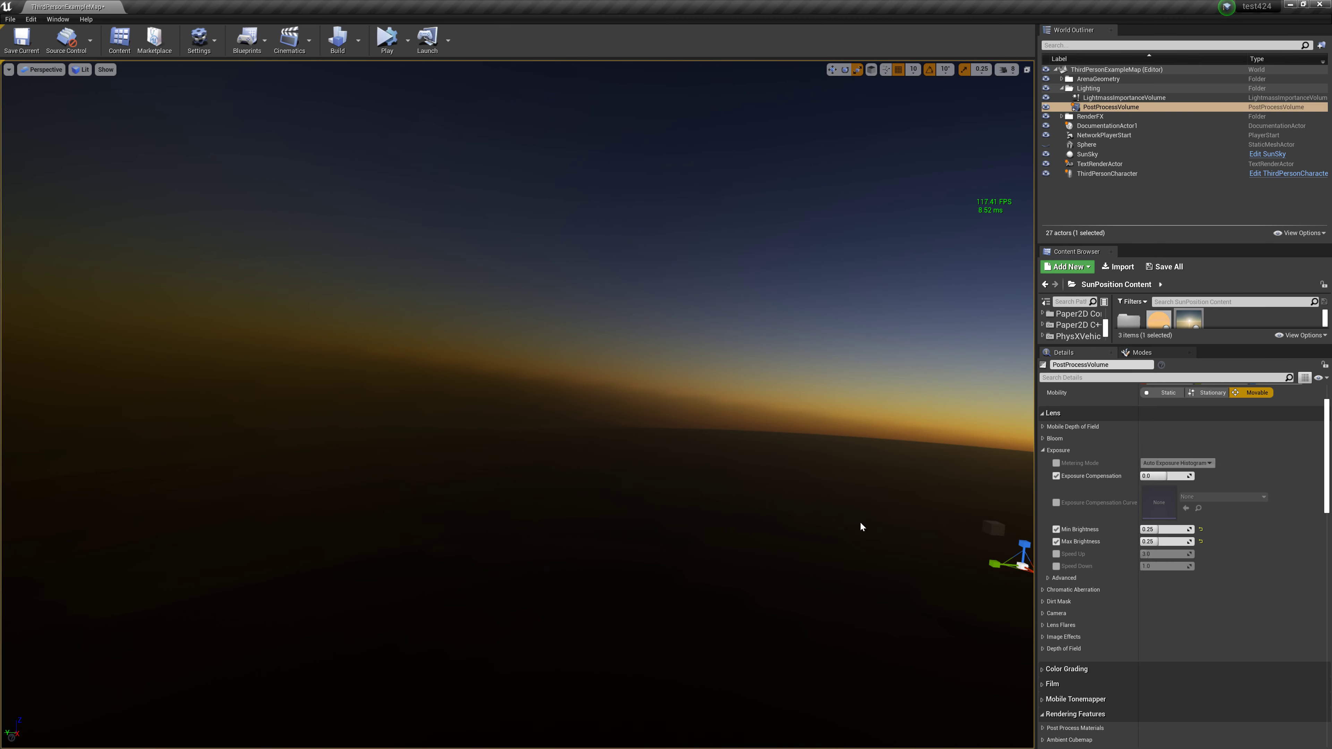
pyautogui.click(1162, 529)
pyautogui.write('0.75')
pyautogui.press('Return')
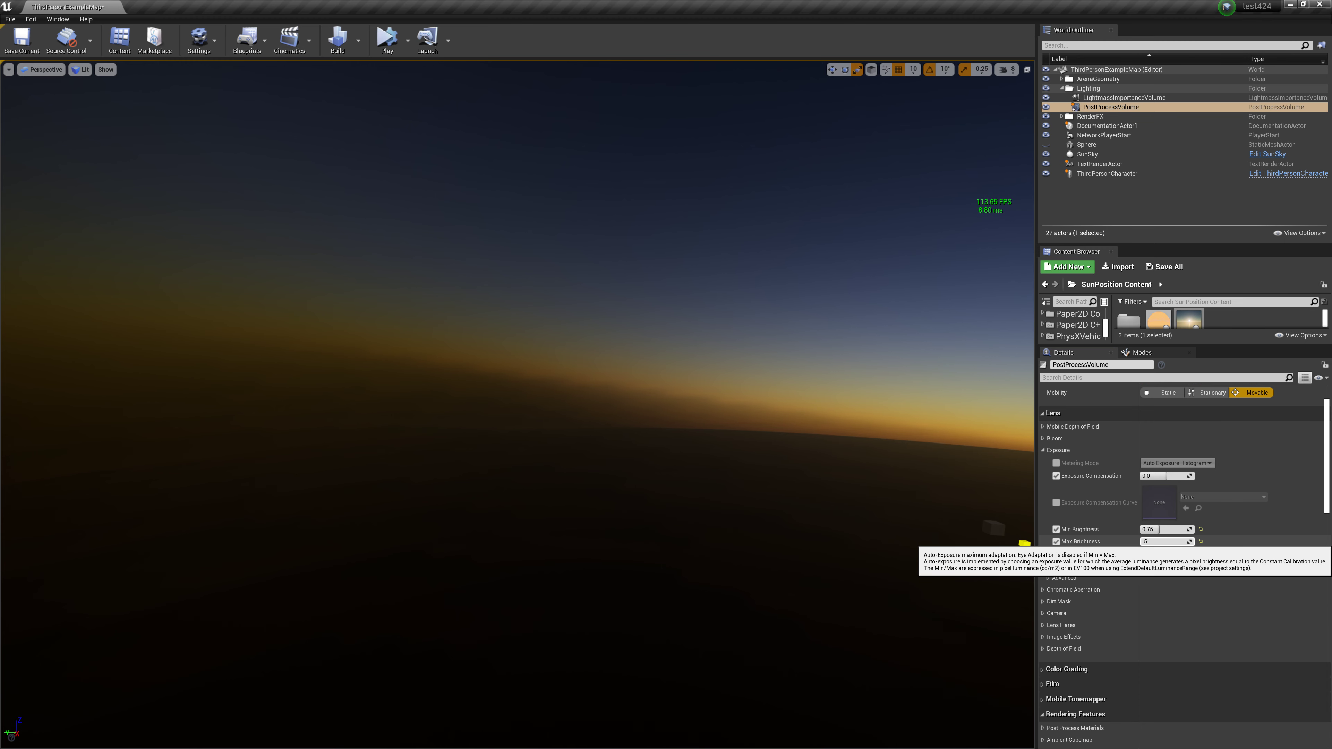
pyautogui.write('0.75')
pyautogui.press('Return')
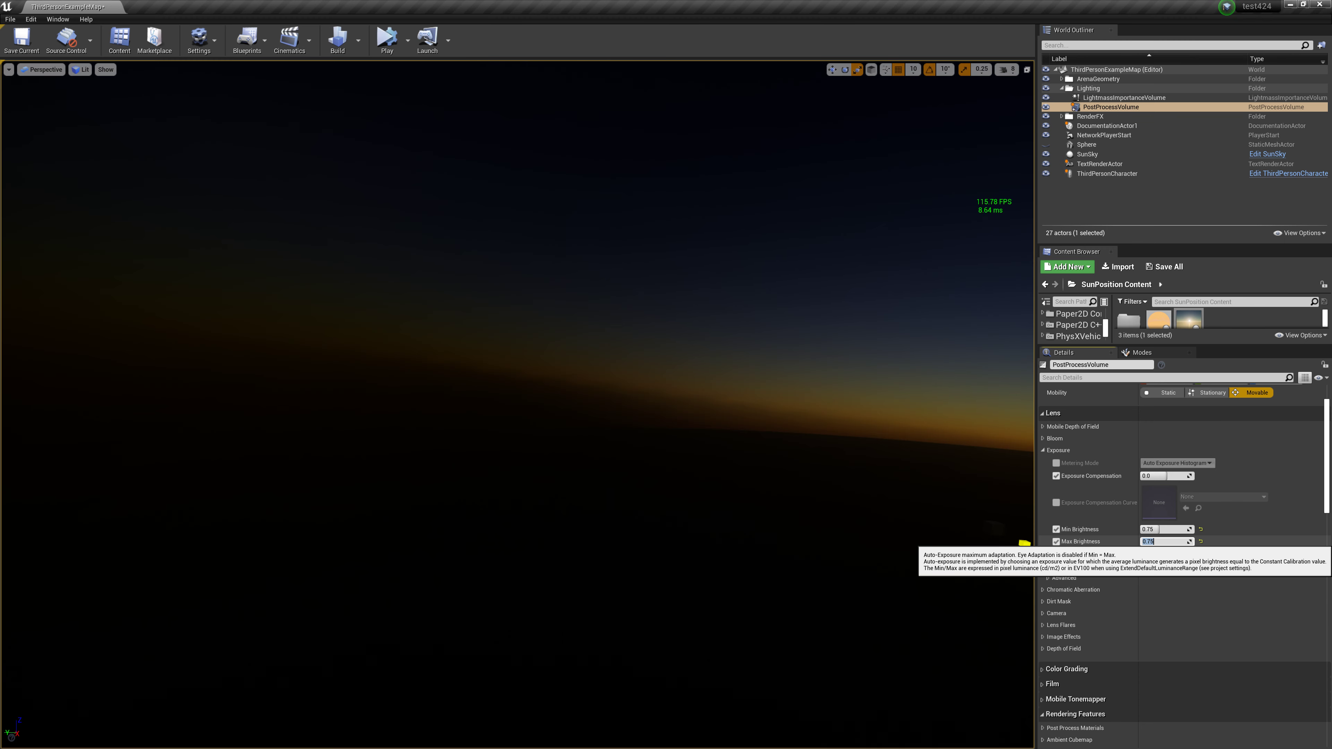
pyautogui.moveTo(1024, 544); pyautogui.dragTo(1024, 544, button='right')
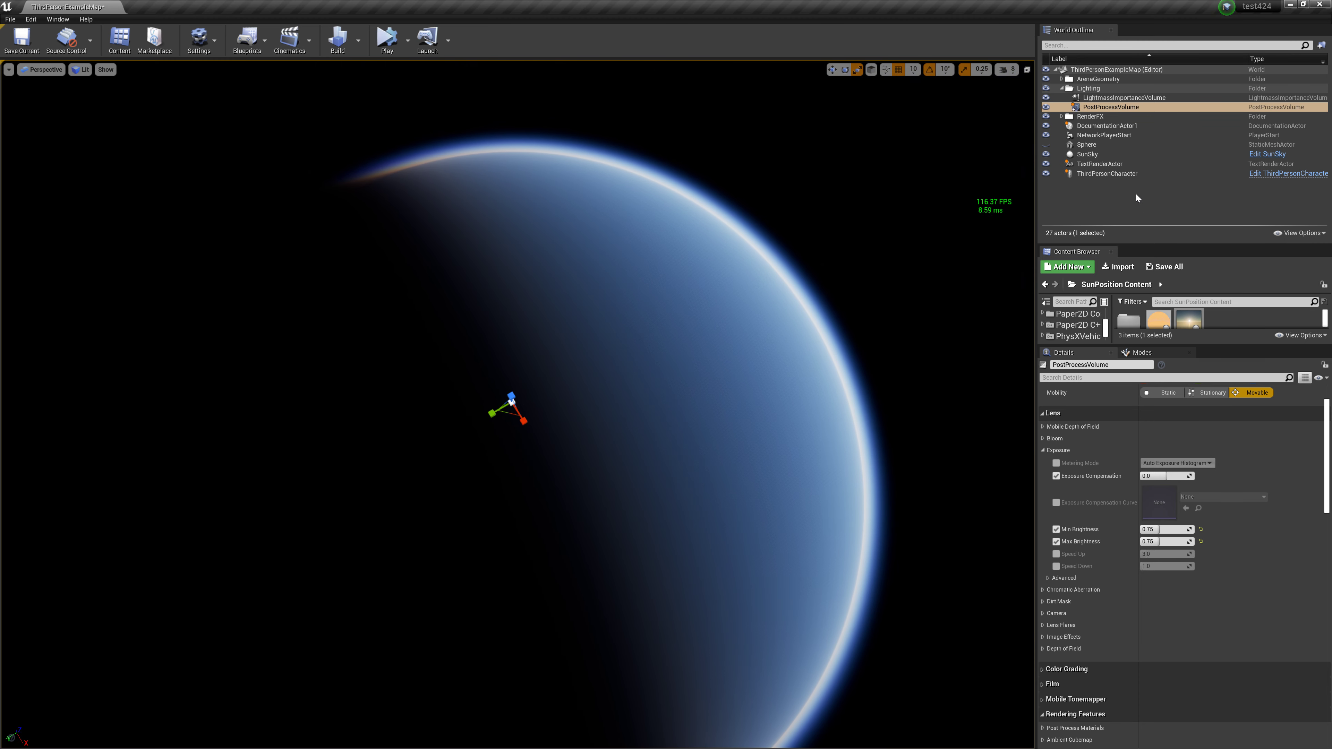
# Select the SunSky's SkyAtmosphere component and widen the Details panel.
pyautogui.click(1096, 154)
pyautogui.click(1091, 458)
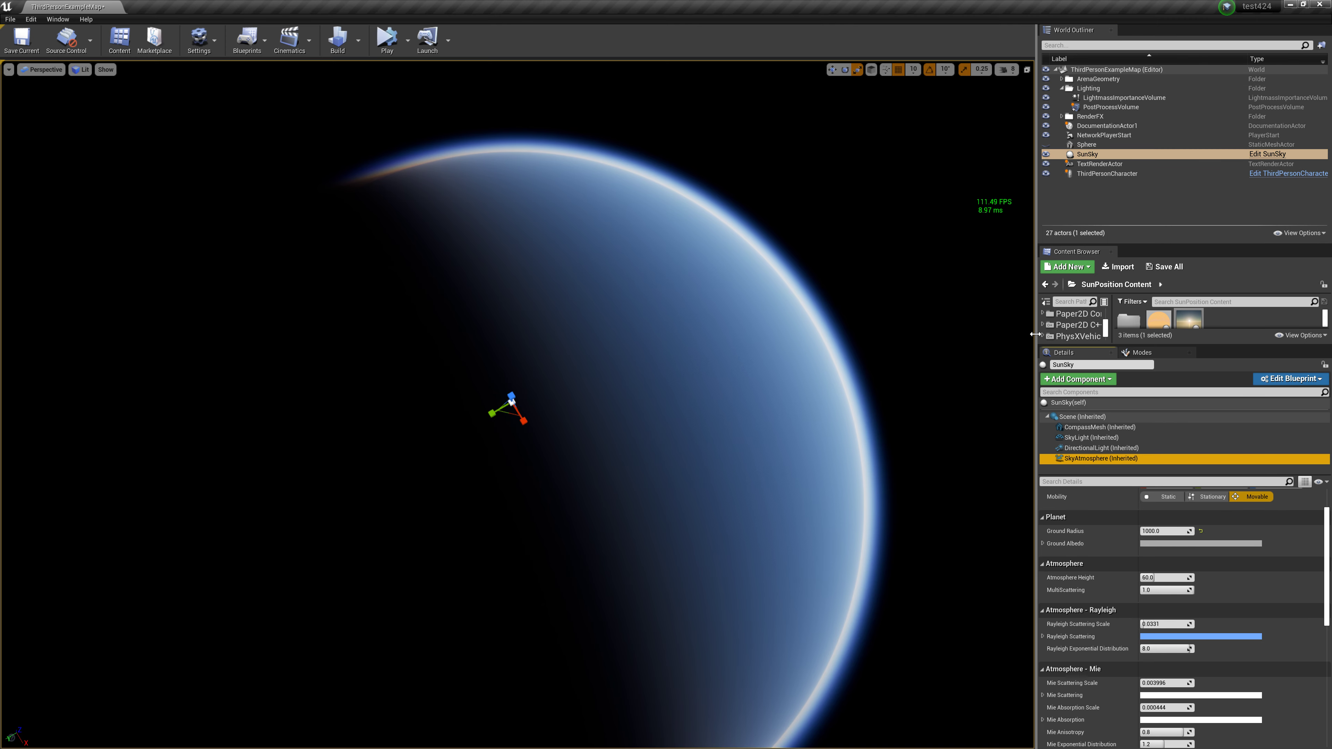
pyautogui.moveTo(1036, 344); pyautogui.dragTo(896, 344)
# Re-maximize the editor, raise the Content Browser splitter, and scroll Details to the Atmosphere category.
pyautogui.press('super+Down')
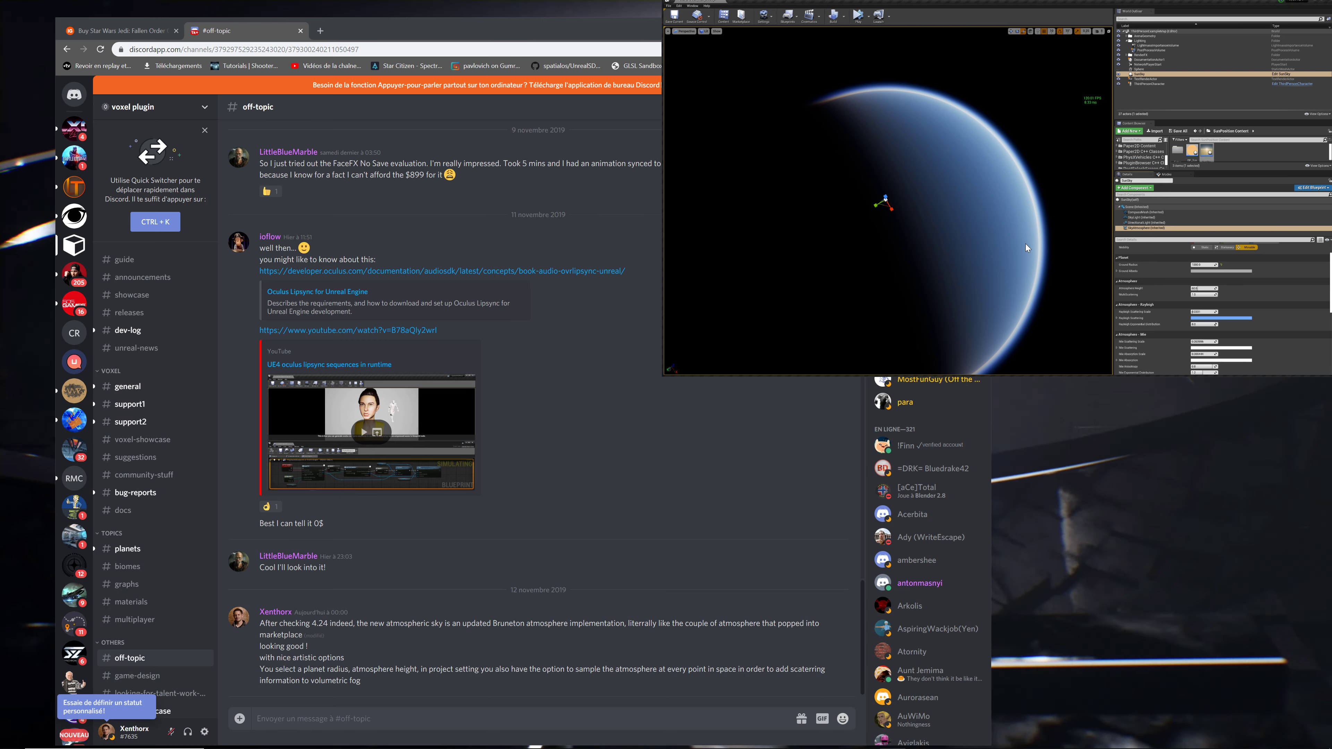
pyautogui.click(1304, 10)
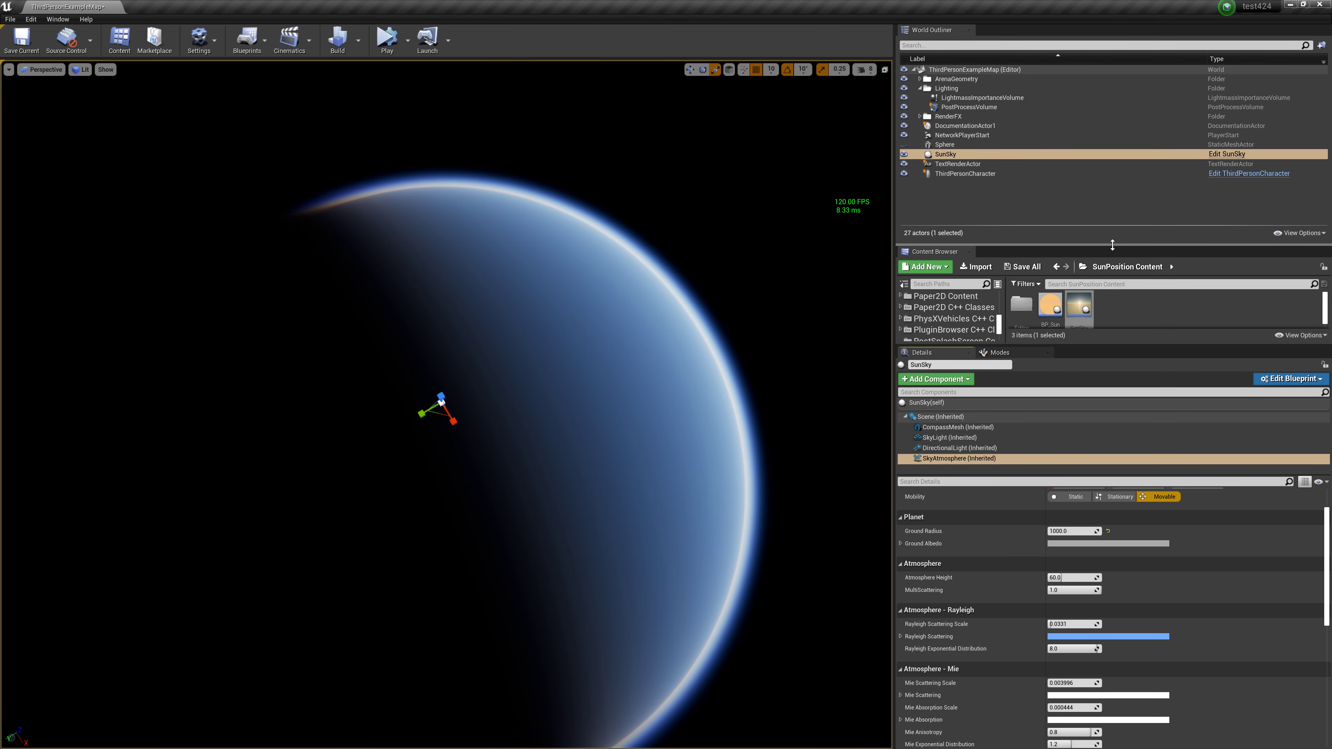
pyautogui.moveTo(1113, 245); pyautogui.dragTo(1114, 215)
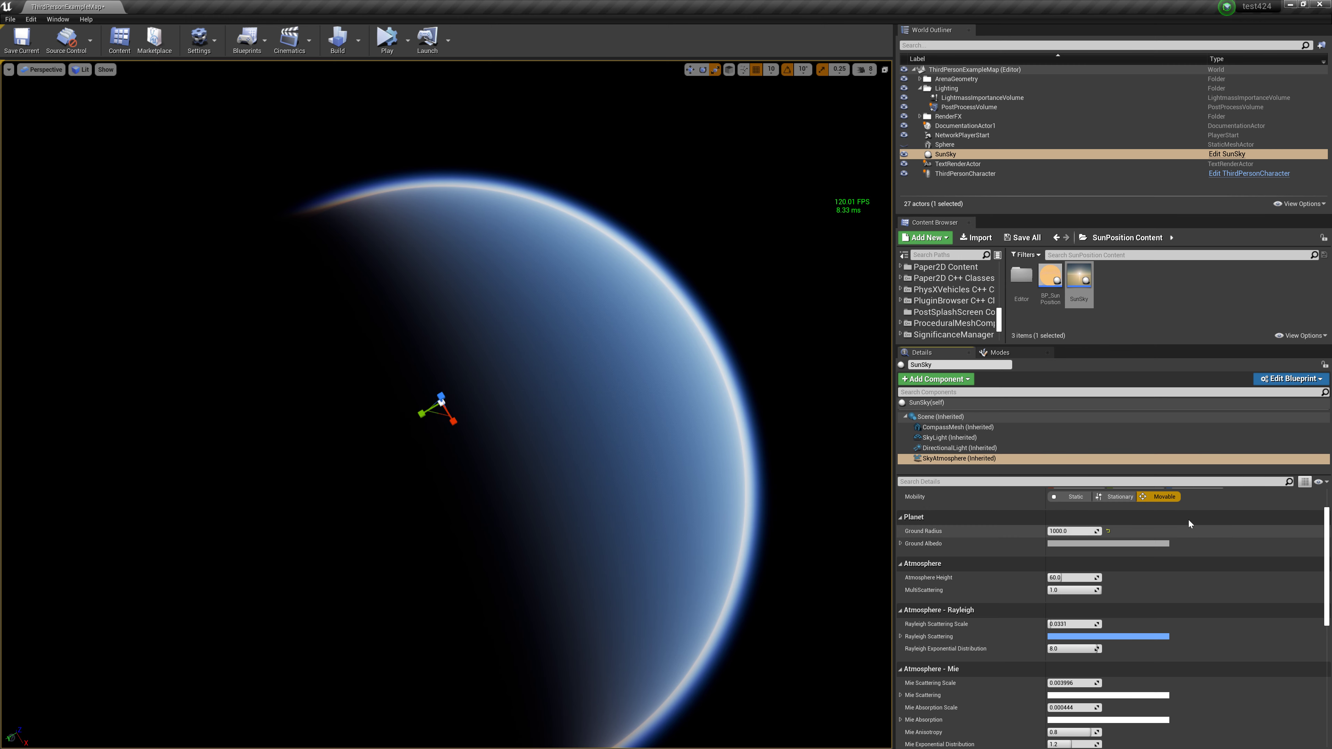
pyautogui.scroll(-1, 1328, 548)
pyautogui.moveTo(1328, 548); pyautogui.dragTo(1326, 569)
pyautogui.write('2000')
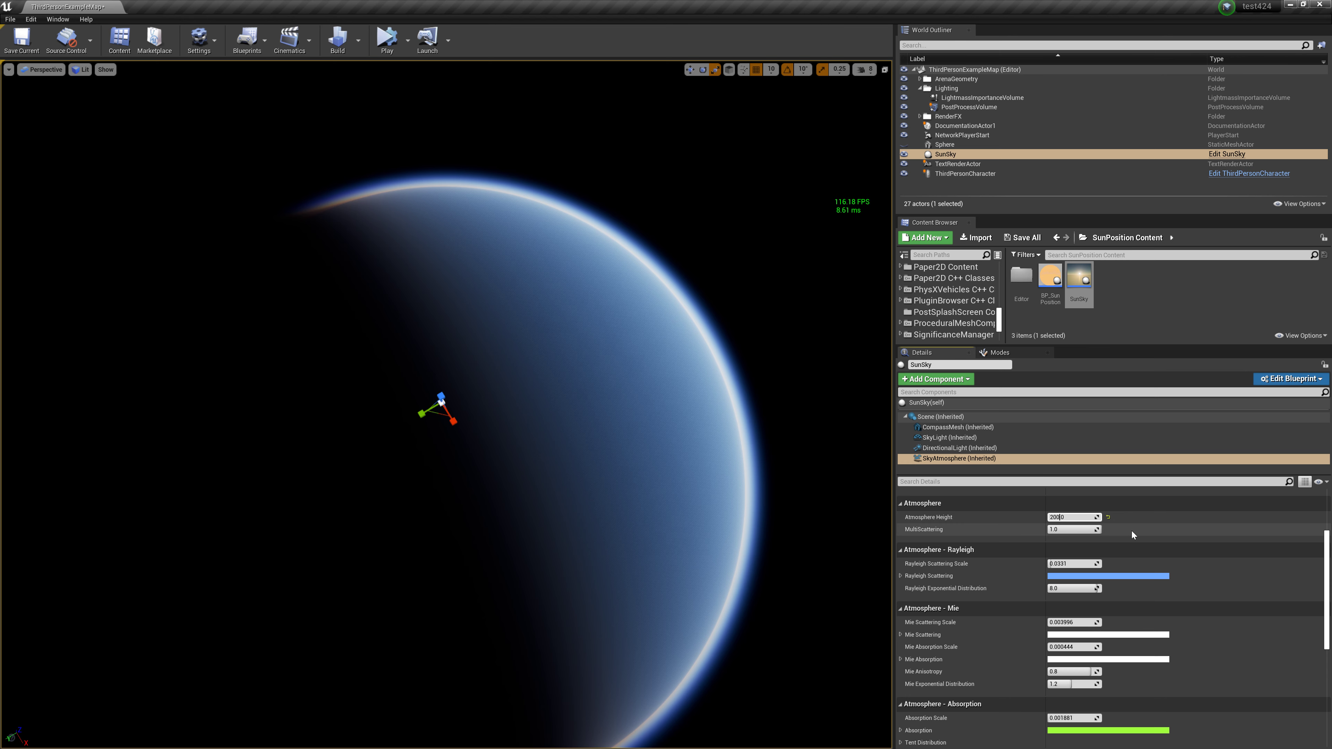
# Set Atmosphere Height to 2000, then 500, and fly the camera down toward the planet horizon.
pyautogui.press('Return')
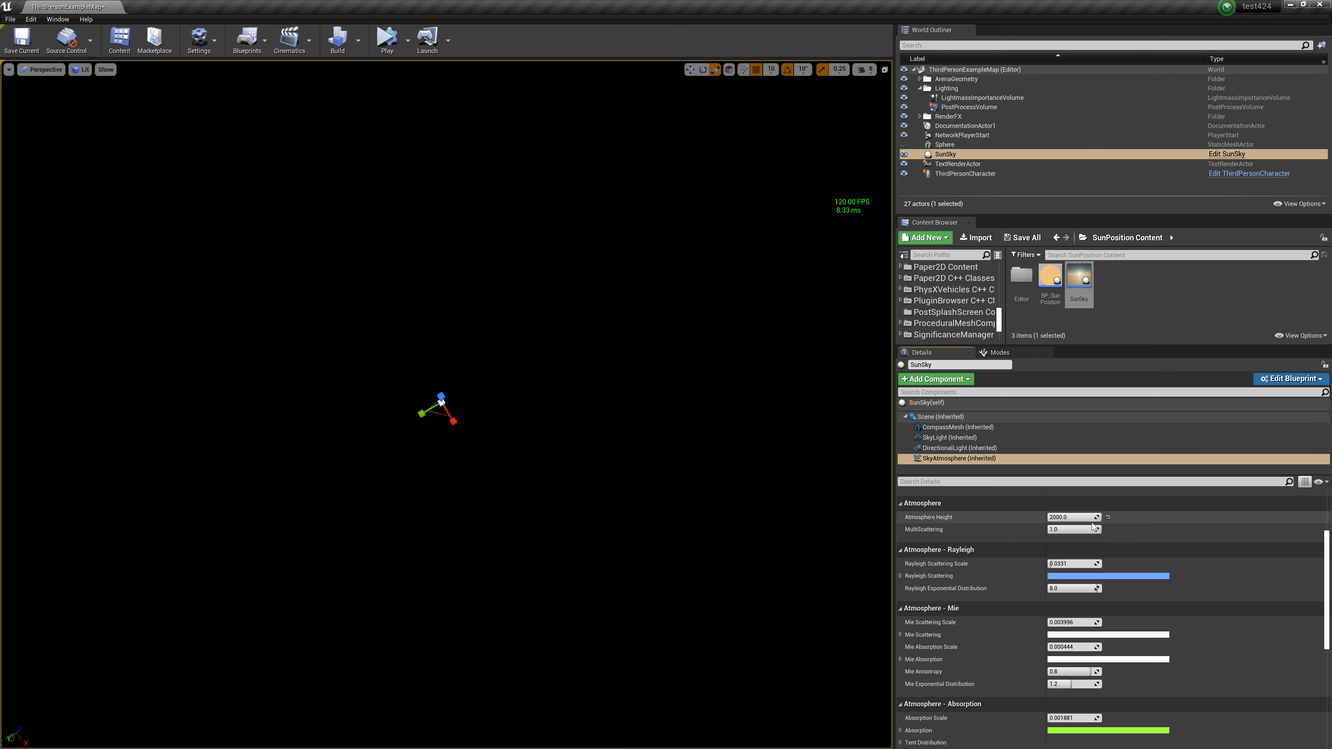
pyautogui.click(1073, 517)
pyautogui.write('500')
pyautogui.press('Return')
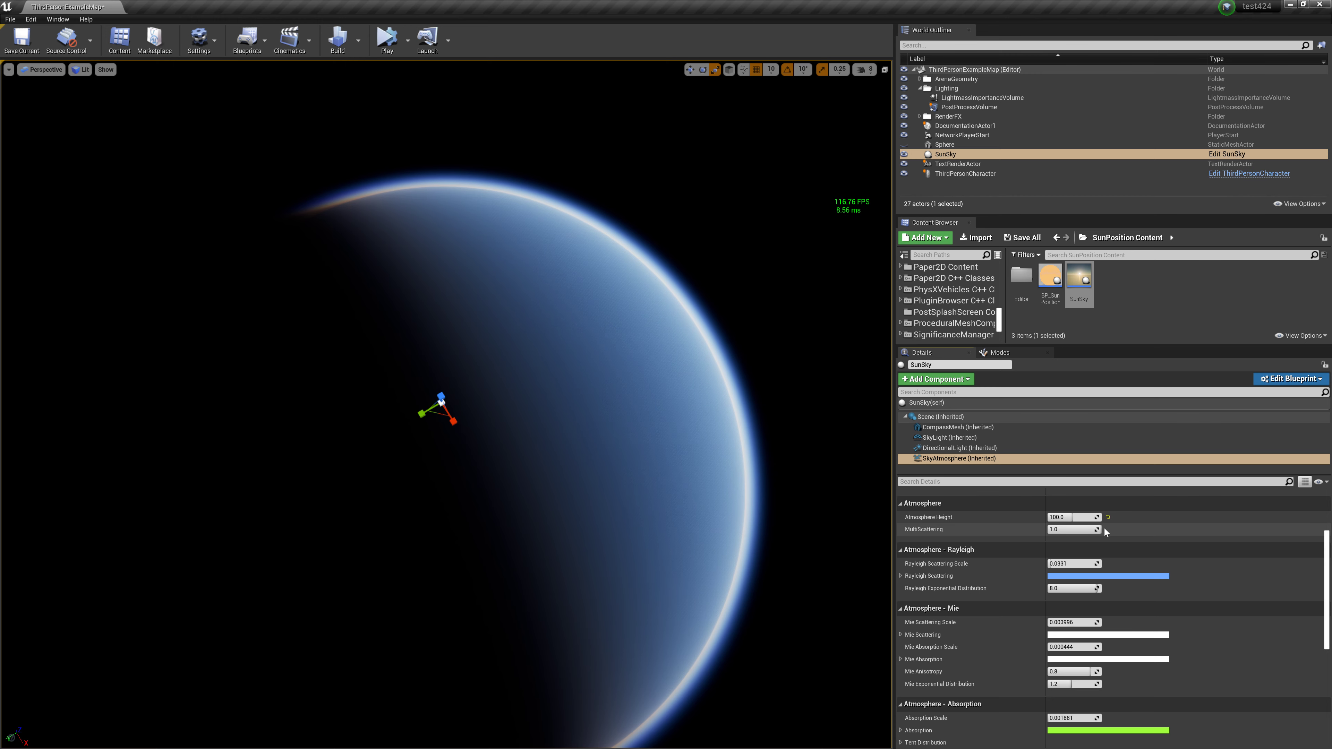
pyautogui.moveTo(473, 368)
pyautogui.mouseDown(button='right')
pyautogui.moveTo(504, 357)
pyautogui.moveTo(488, 378)
pyautogui.moveTo(503, 362)
pyautogui.mouseUp(button='right')
pyautogui.write('6')
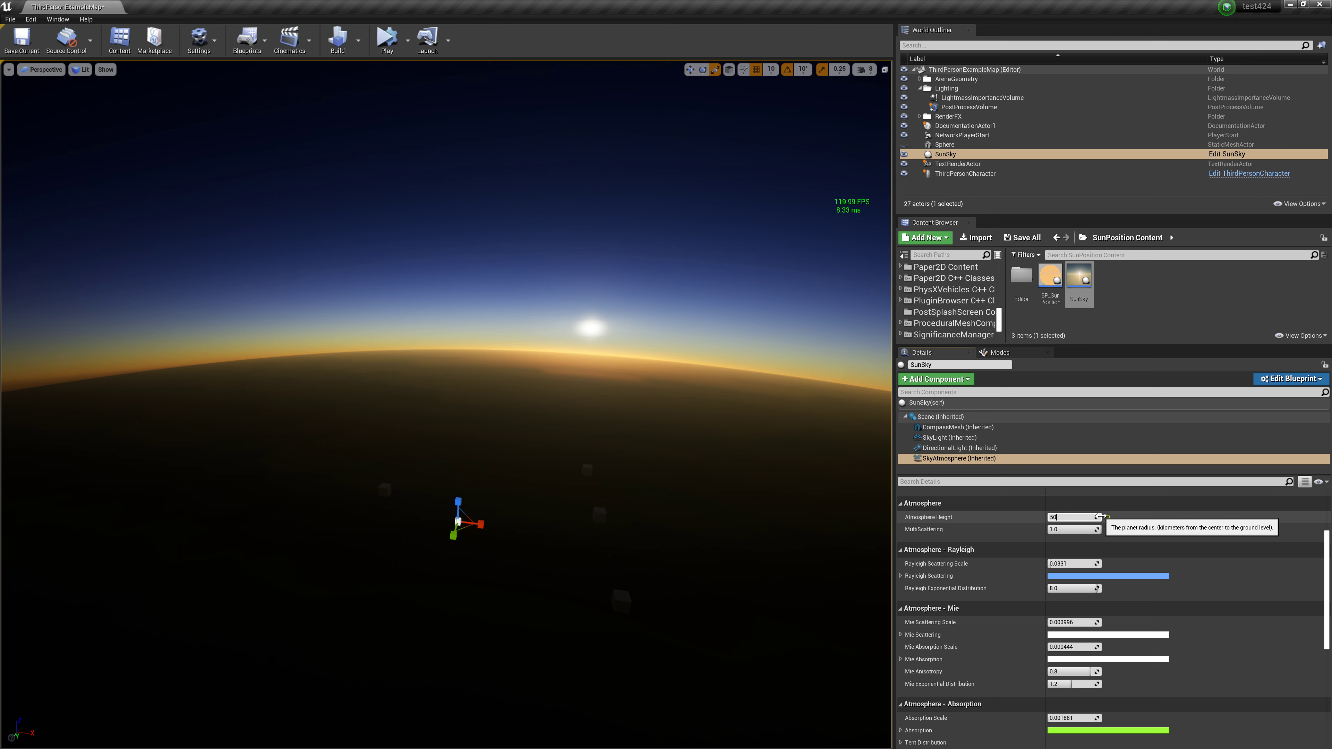
# Try Atmosphere Height values of 500, 10, 20, 30 and 50.
pyautogui.write('0')
pyautogui.press('Return')
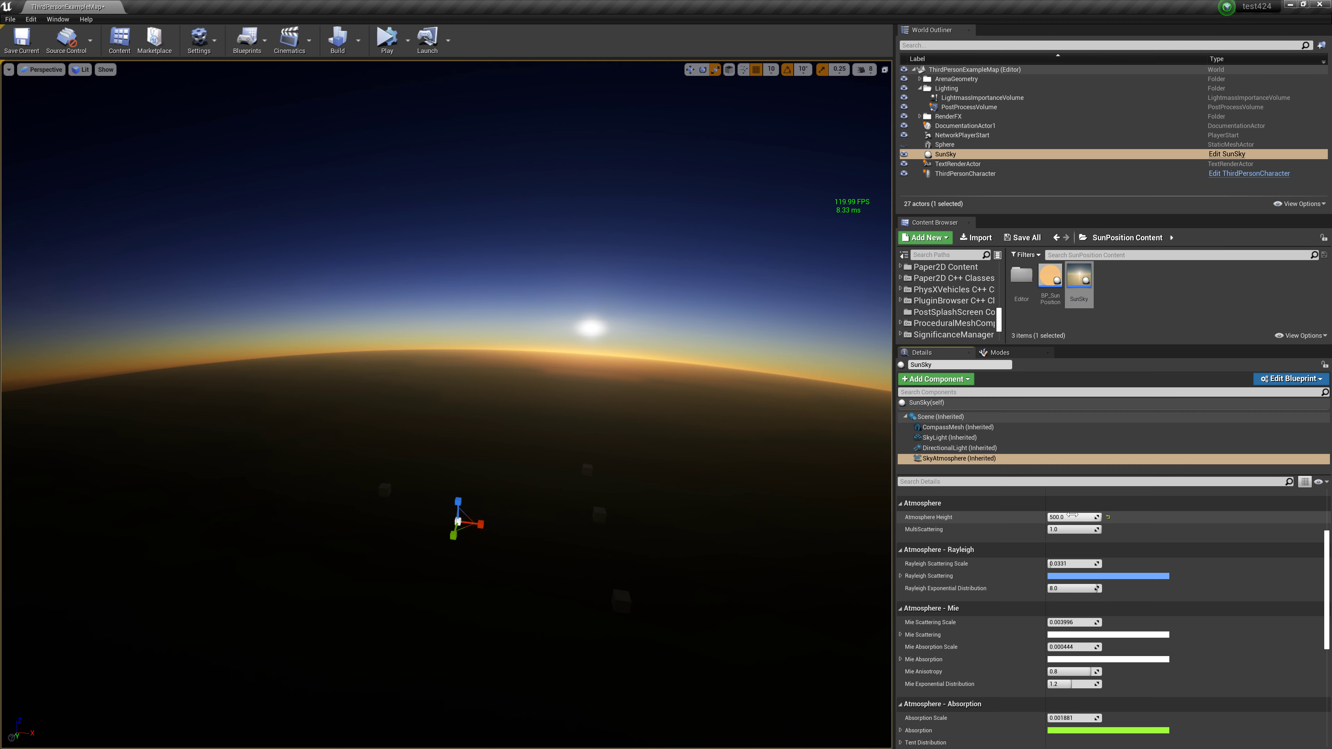
pyautogui.write('10')
pyautogui.press('Return')
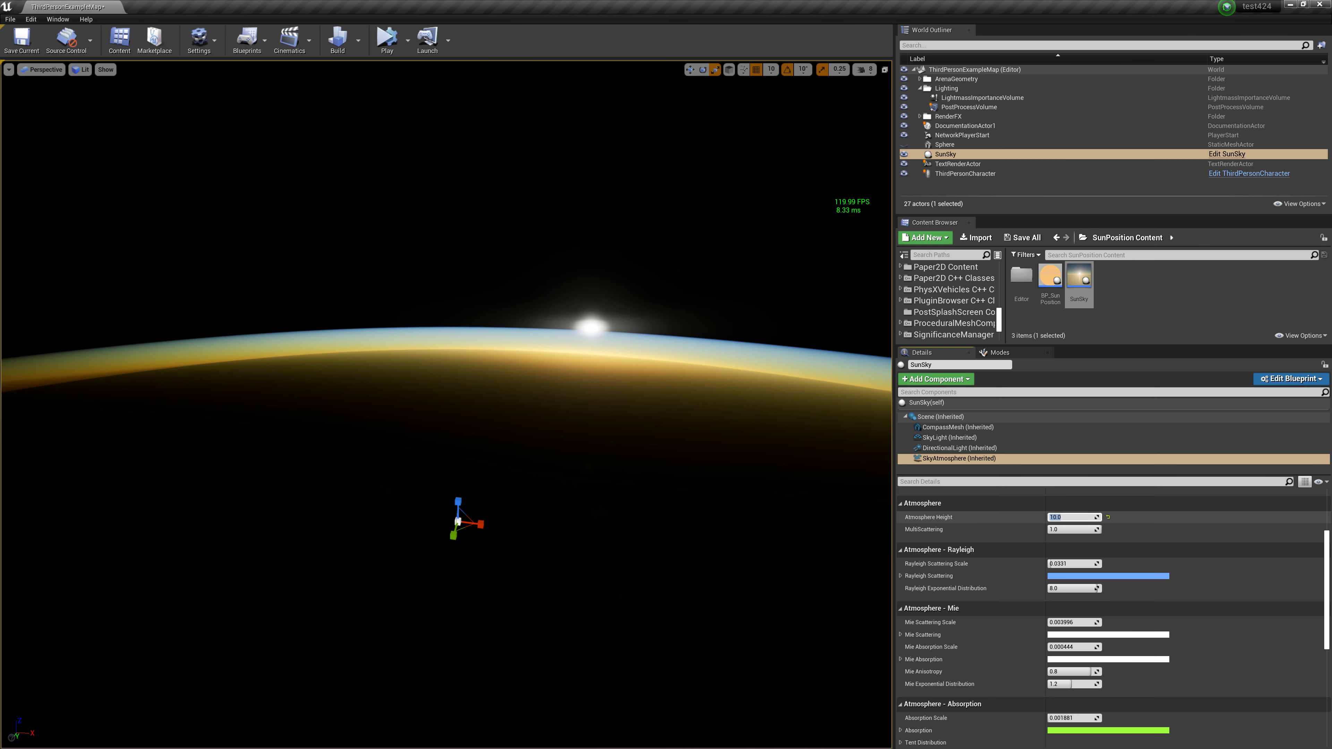
pyautogui.write('20')
pyautogui.press('Return')
pyautogui.write('30')
pyautogui.press('Return')
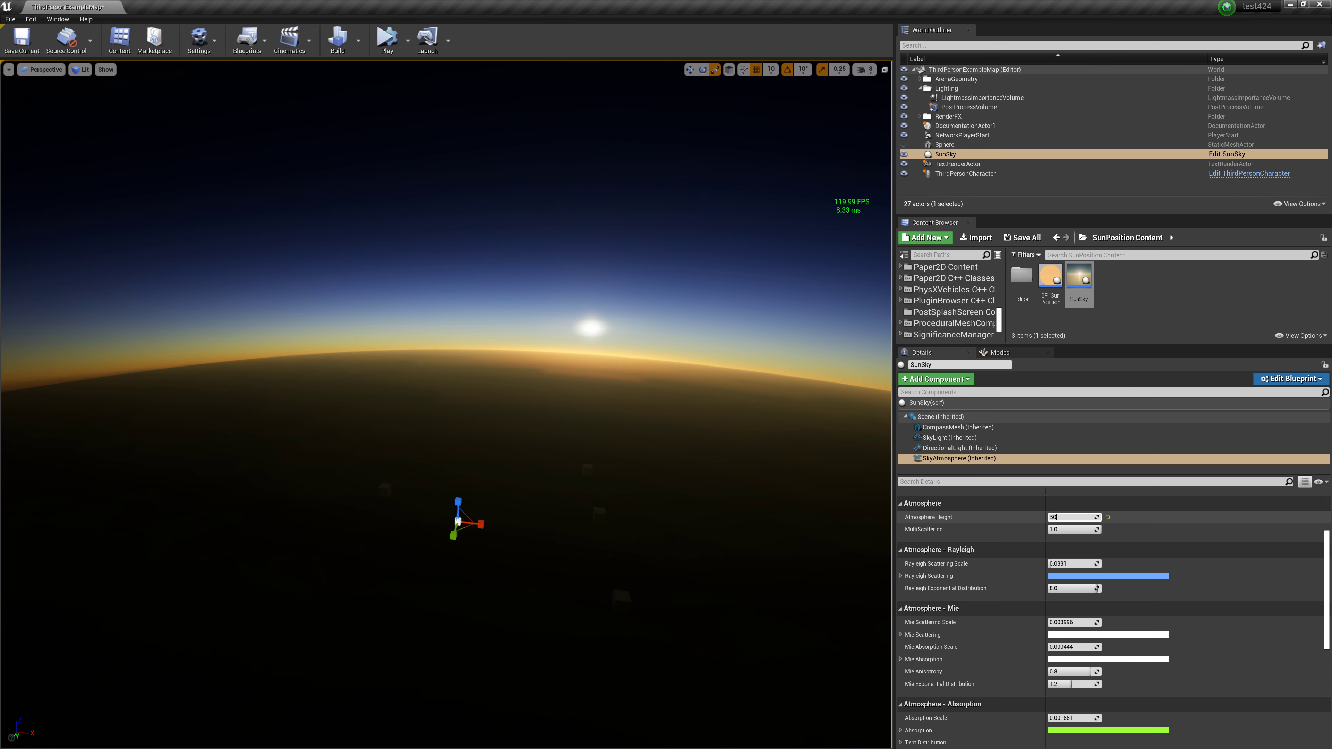
pyautogui.write('100')
pyautogui.press('Return')
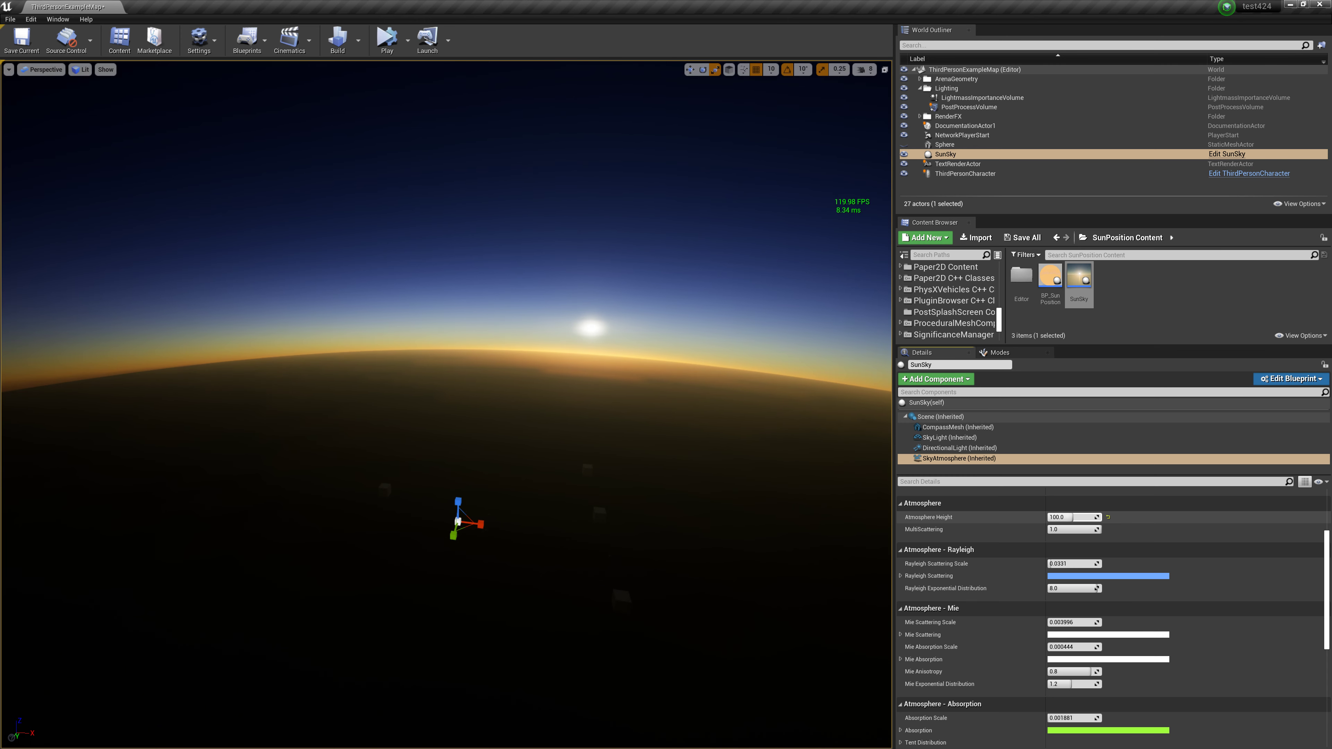
# Widen the 3D viewport and turn the view toward the setting sun.
pyautogui.moveTo(475, 399); pyautogui.dragTo(725, 386, button='right')
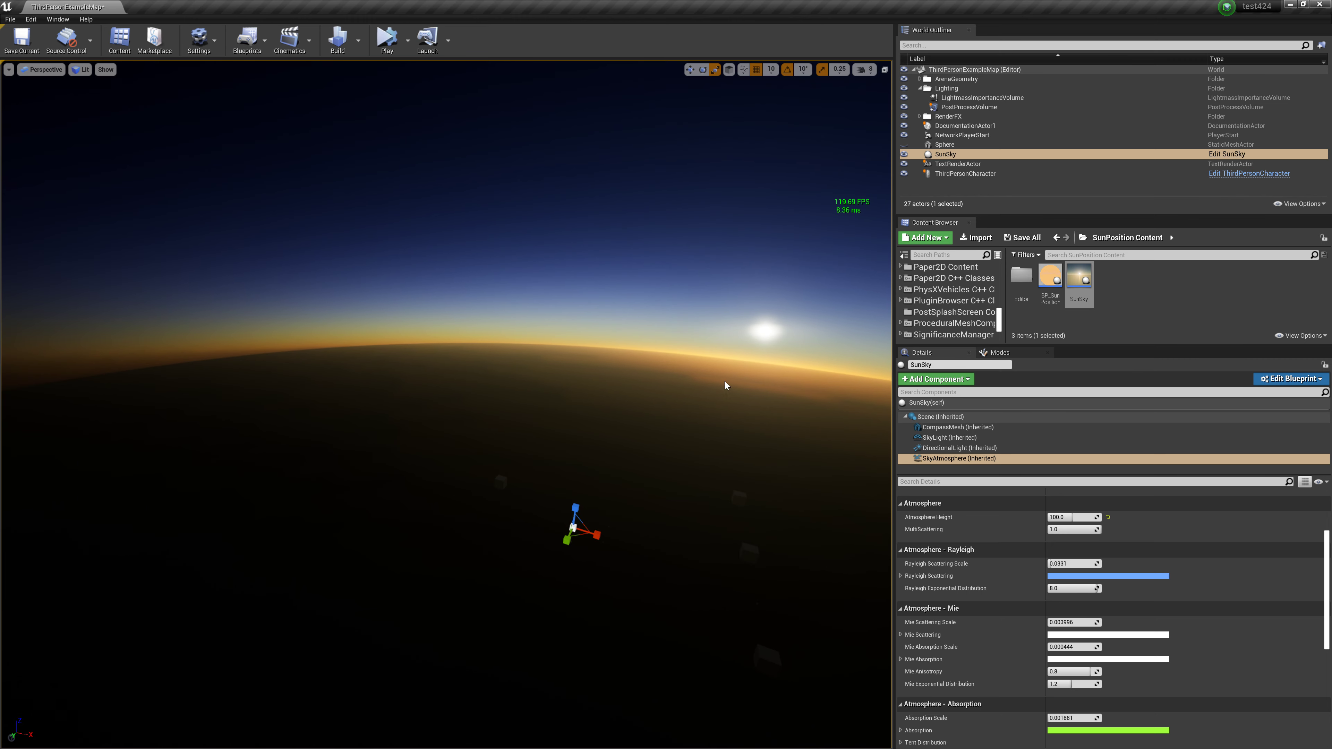
pyautogui.moveTo(895, 386); pyautogui.dragTo(1120, 386)
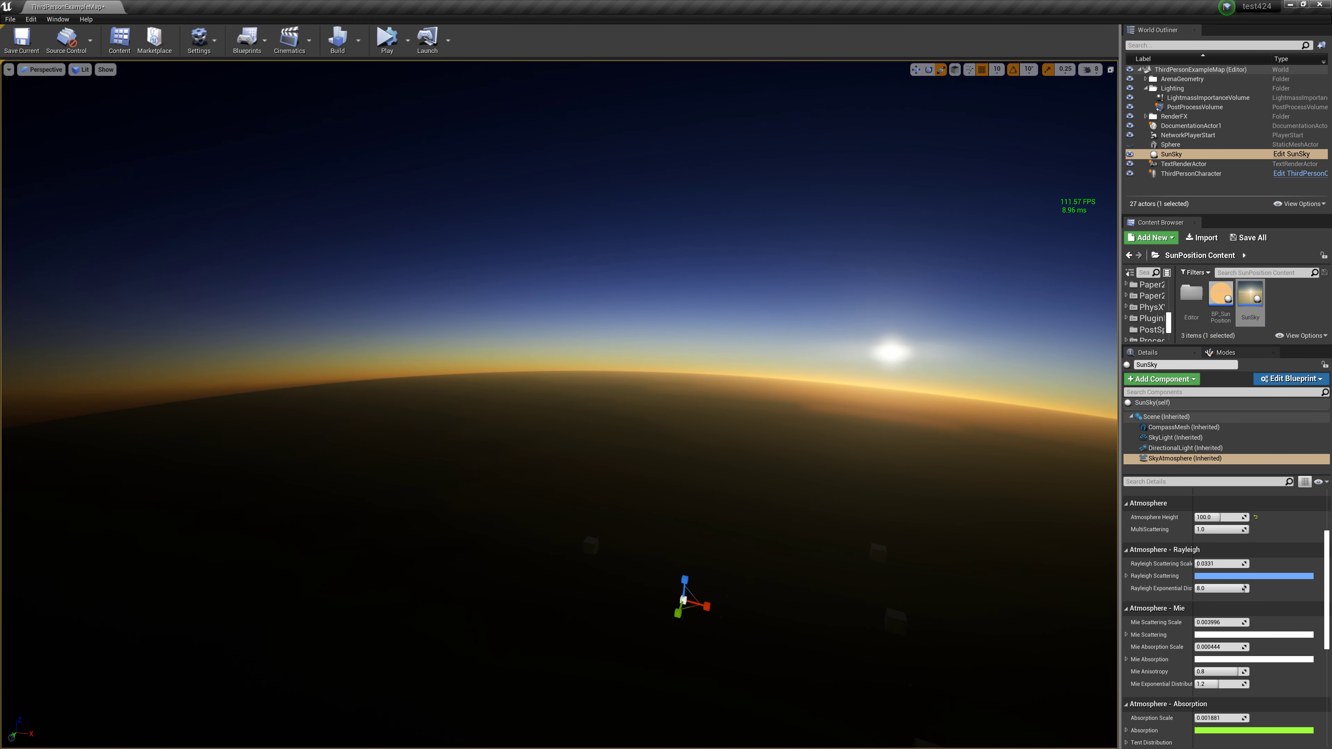
pyautogui.moveTo(1014, 482); pyautogui.dragTo(994, 498, button='right')
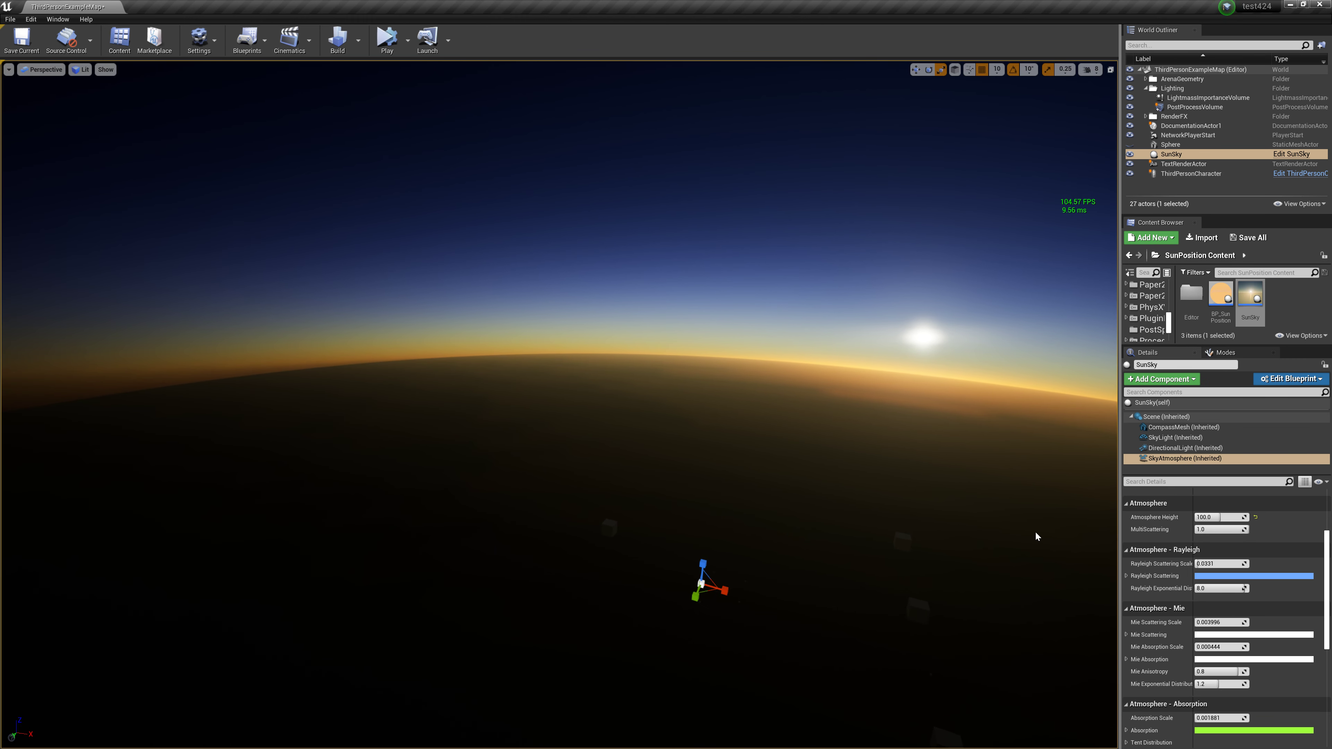
pyautogui.moveTo(953, 475); pyautogui.dragTo(971, 477, button='right')
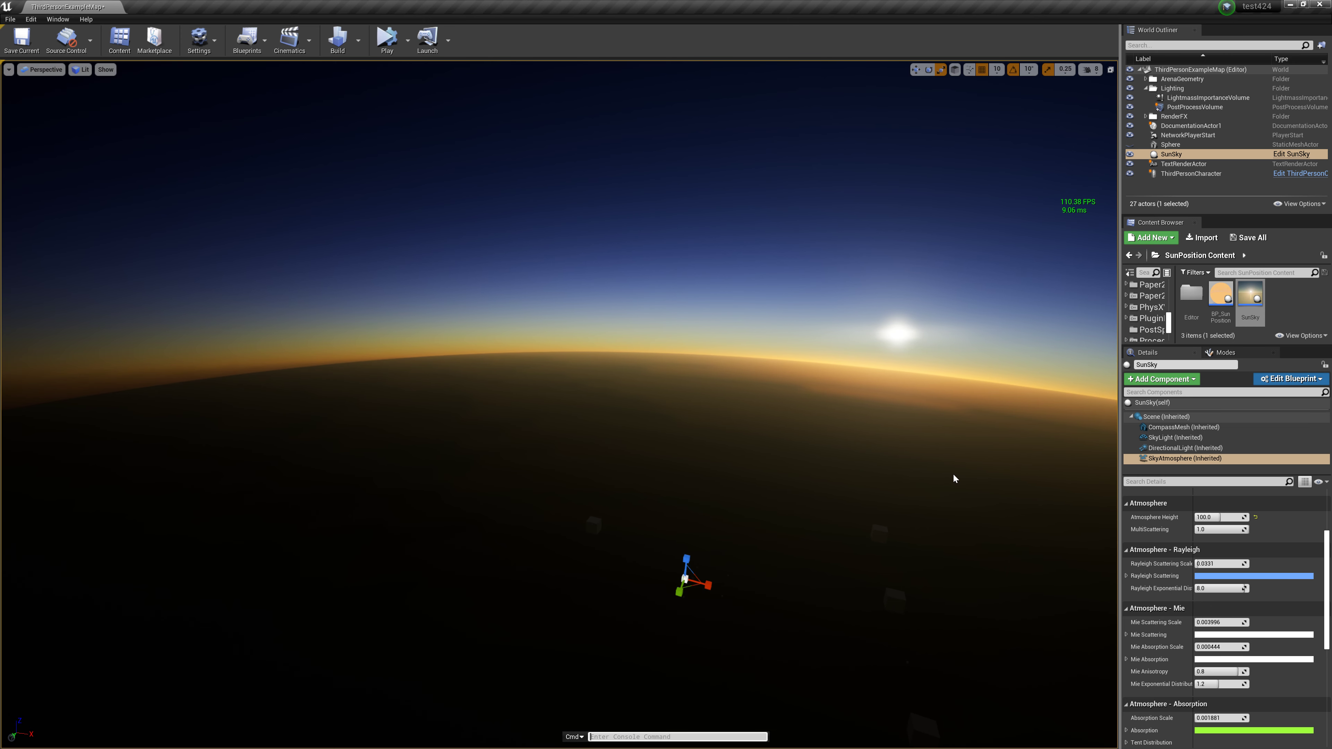
pyautogui.write('stat gpu')
pyautogui.press('Return')
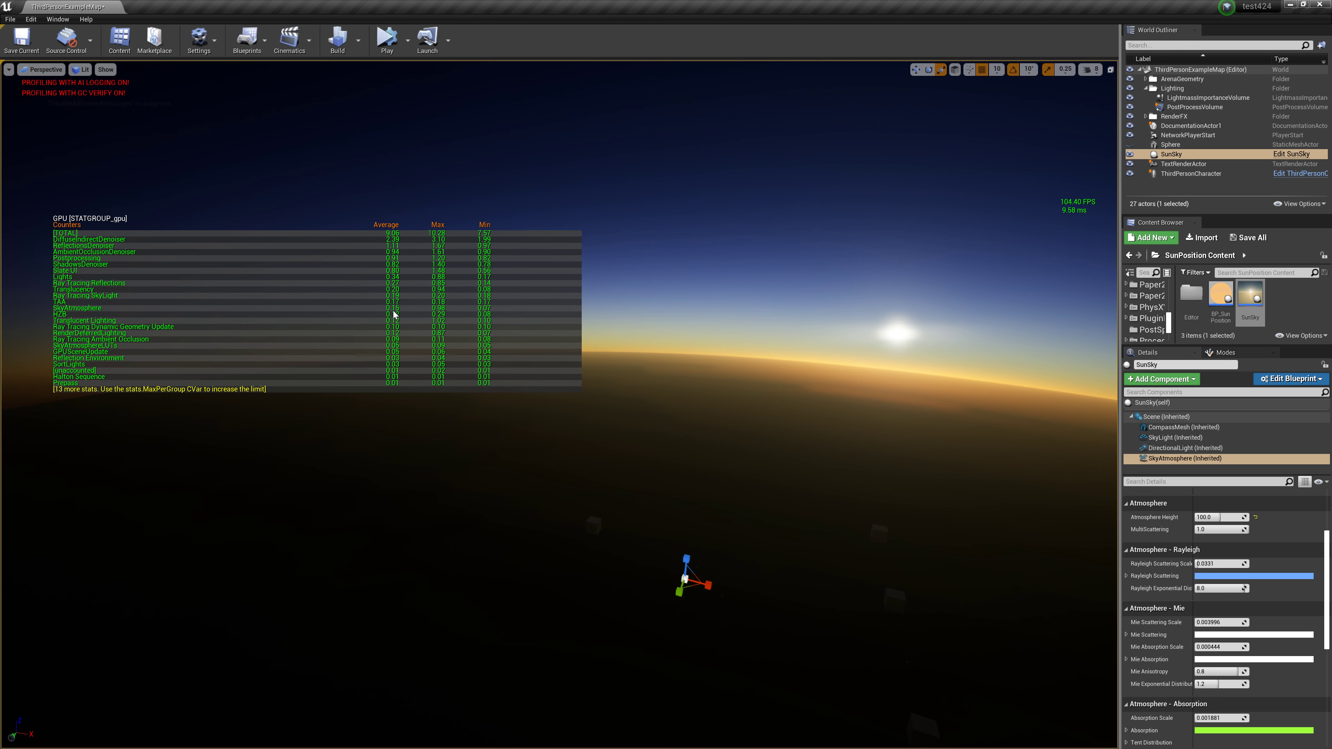
pyautogui.press('`')
pyautogui.press('Up')
pyautogui.press('Return')
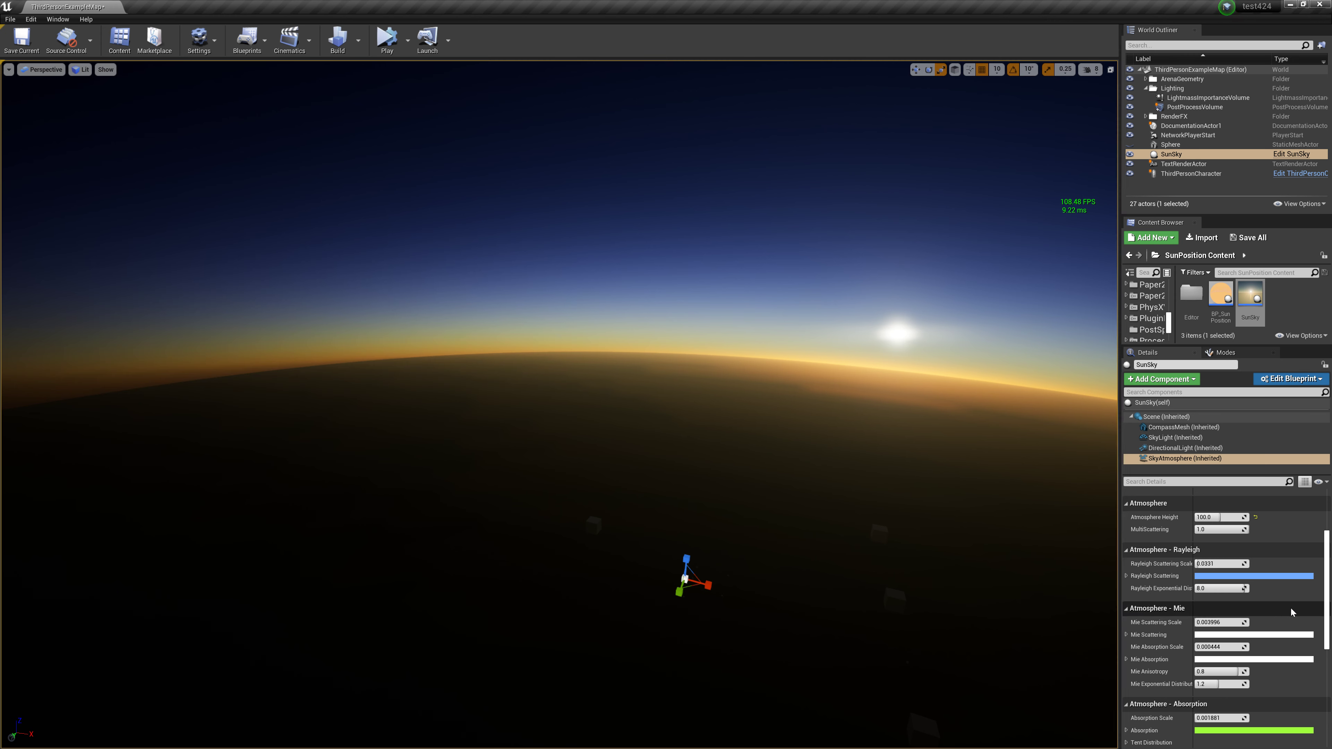
# Scroll down the SkyAtmosphere Details and drag the name/value divider right to show full labels.
pyautogui.scroll(-1, 1261, 630)
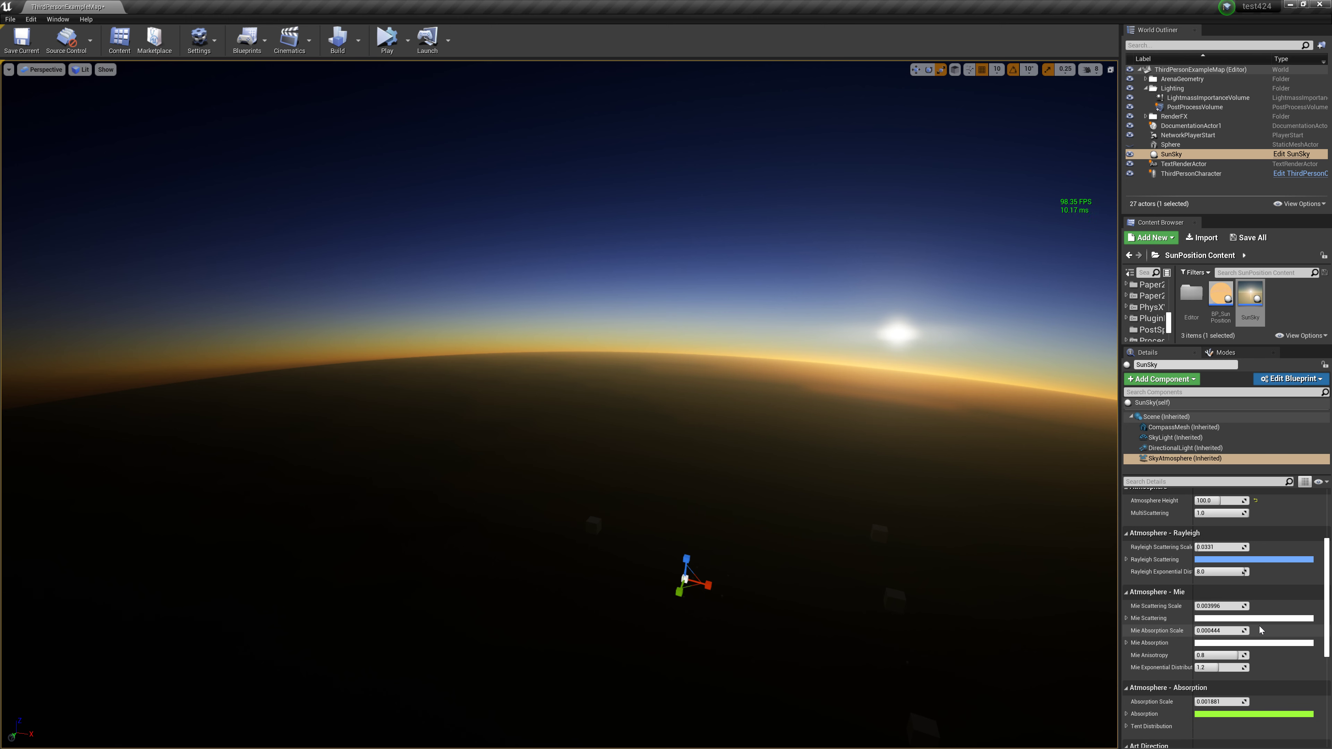
pyautogui.scroll(-1, 1262, 630)
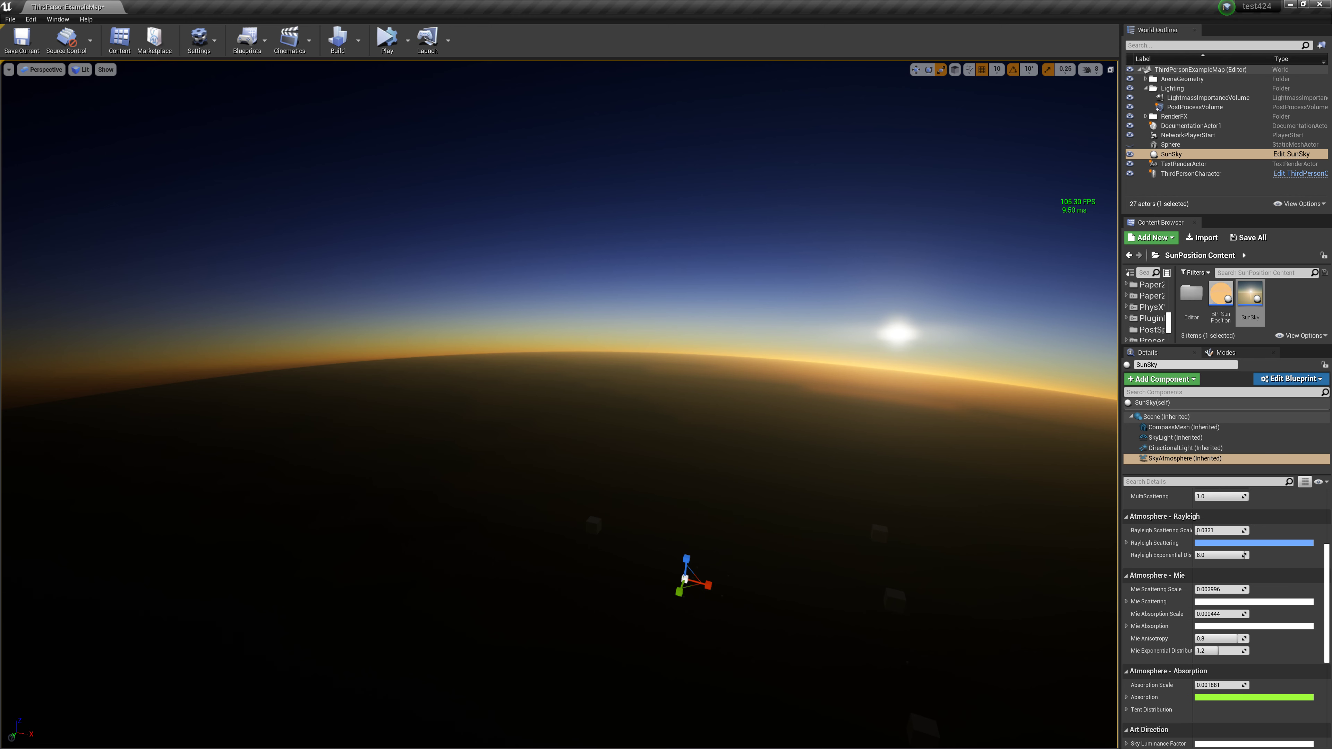
pyautogui.scroll(-1, 1265, 628)
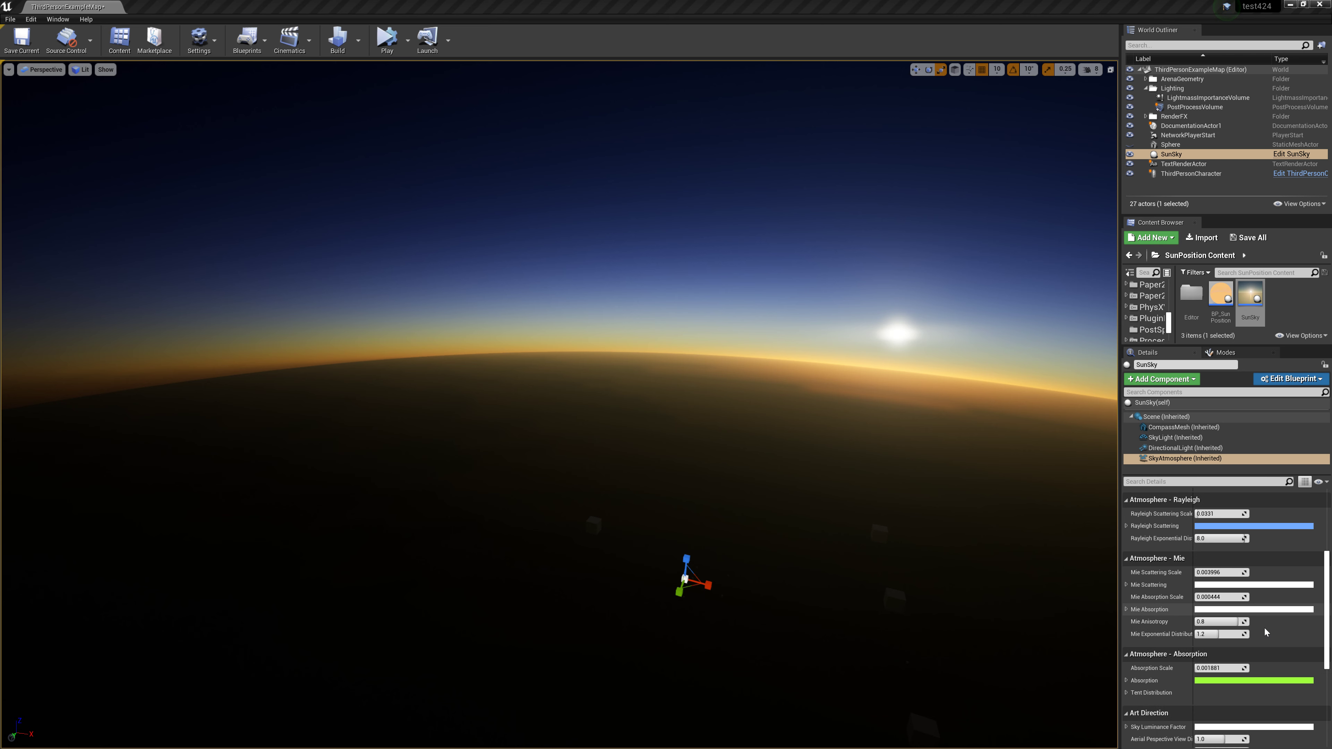
pyautogui.scroll(-1, 1265, 628)
pyautogui.scroll(-1, 1265, 629)
pyautogui.scroll(-1, 1264, 629)
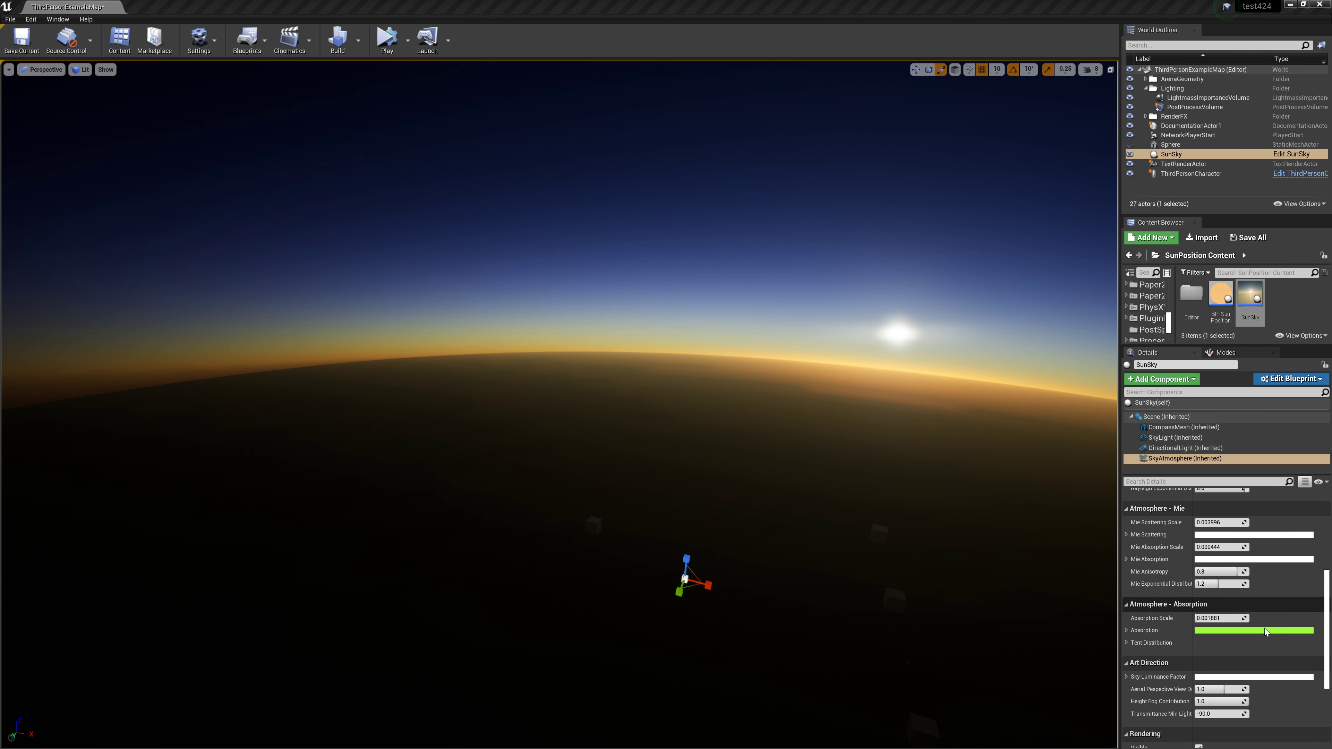
pyautogui.scroll(-1, 1265, 628)
pyautogui.scroll(-1, 1264, 628)
pyautogui.scroll(-1, 1264, 628)
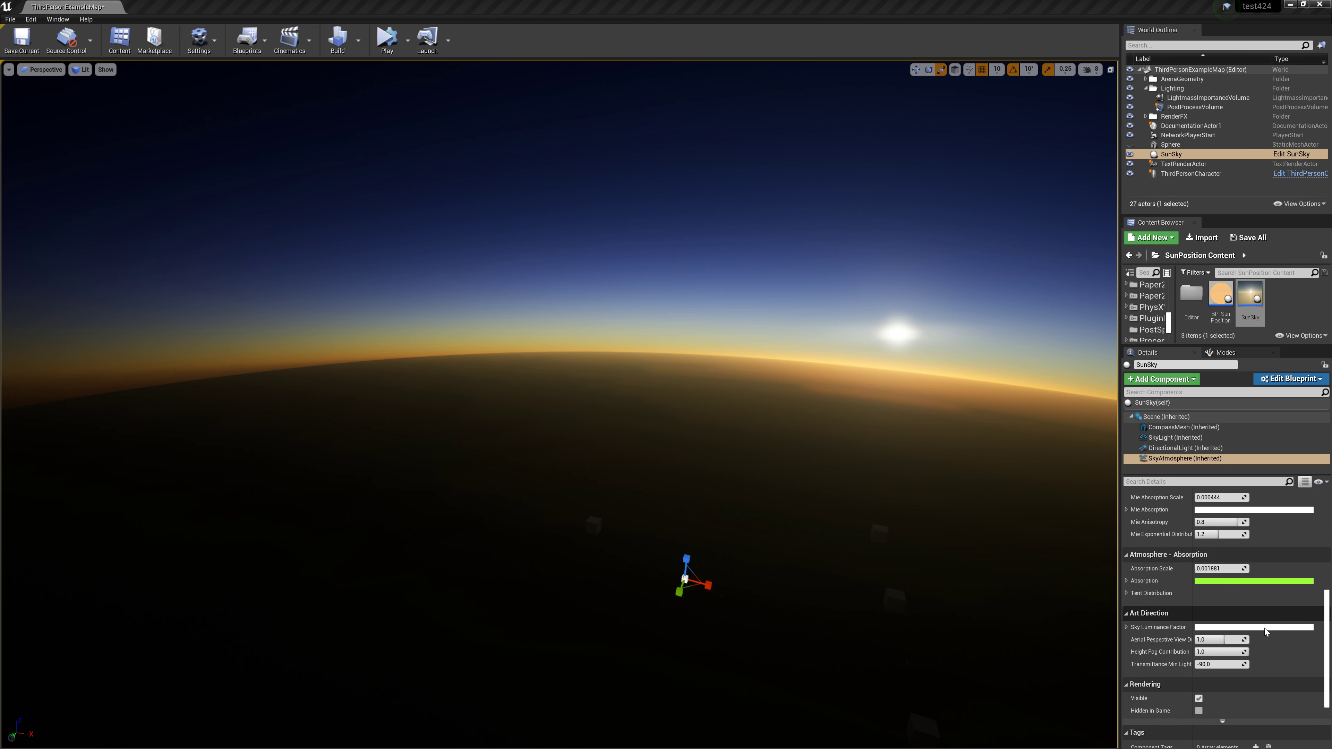
pyautogui.scroll(-1, 1264, 628)
pyautogui.scroll(-1, 1265, 629)
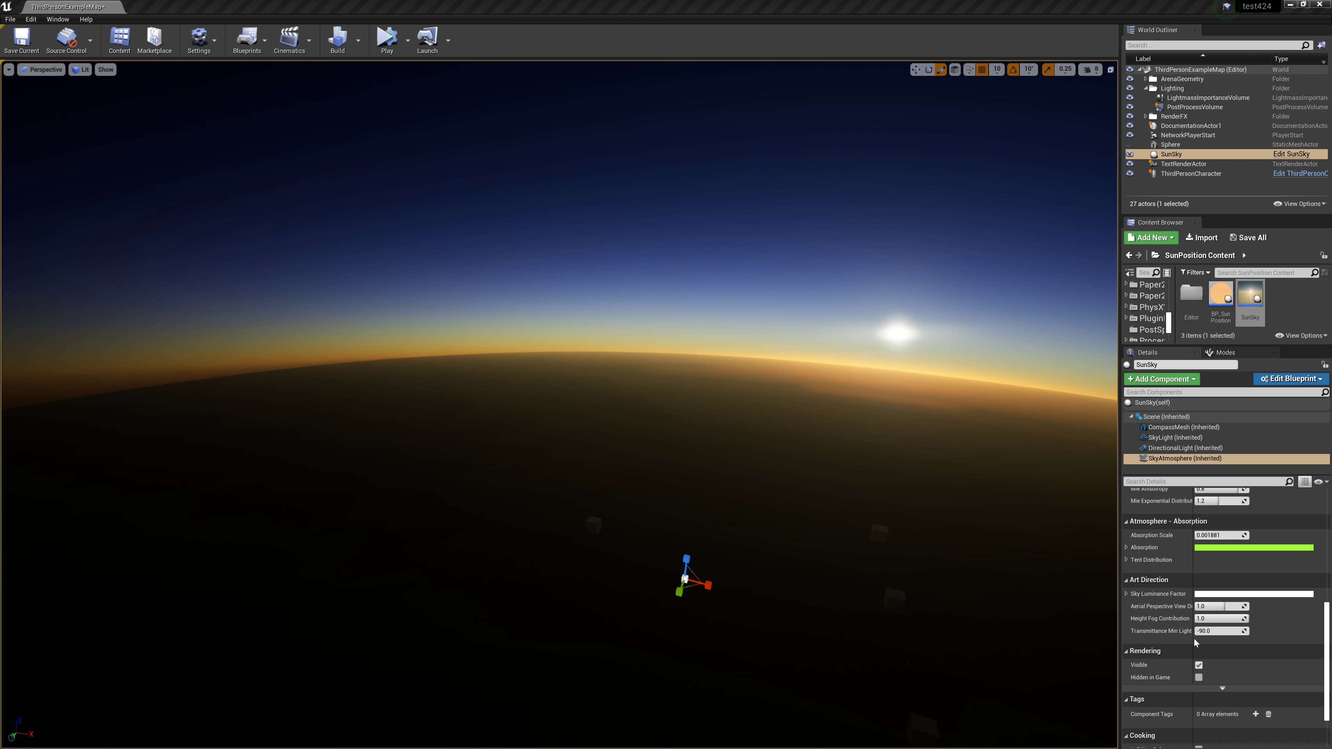
pyautogui.moveTo(1192, 638); pyautogui.dragTo(1200, 640)
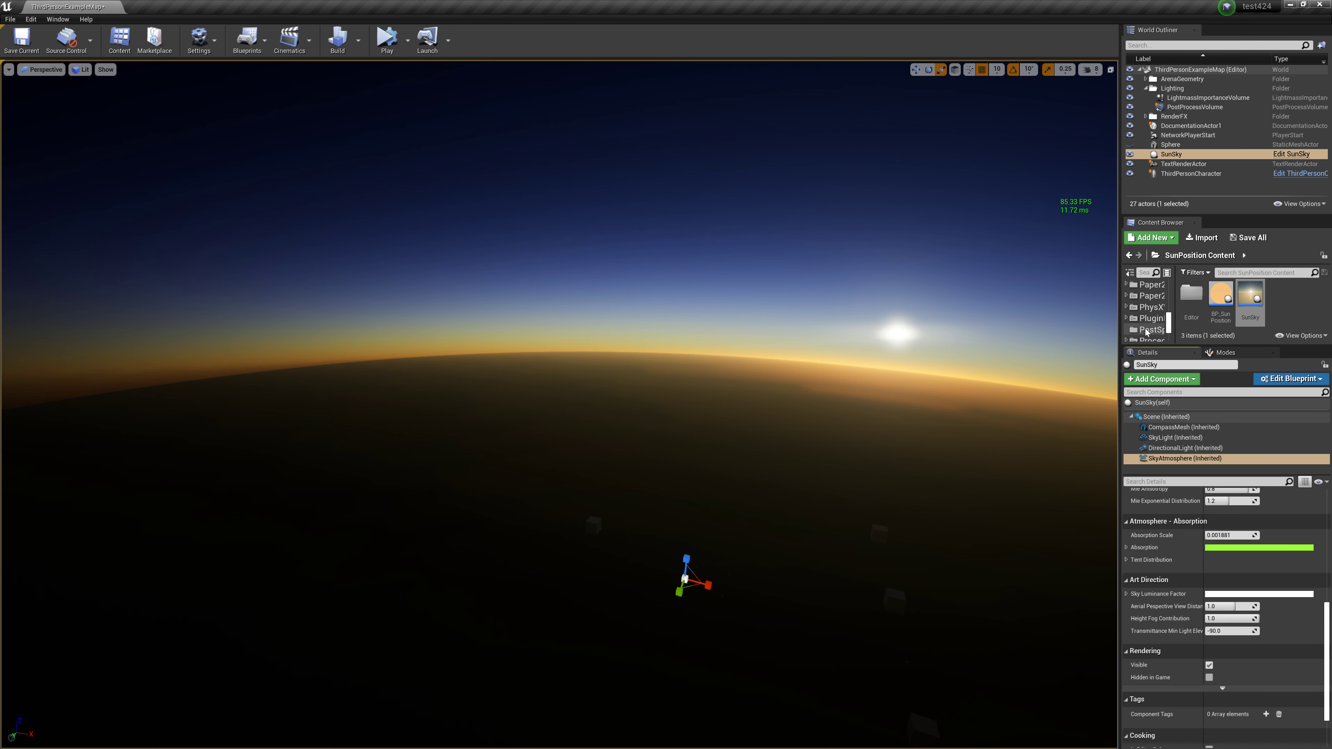
# Add an Exponential Height Fog to the level and place it at location 0, 0, 0.
pyautogui.click(1225, 352)
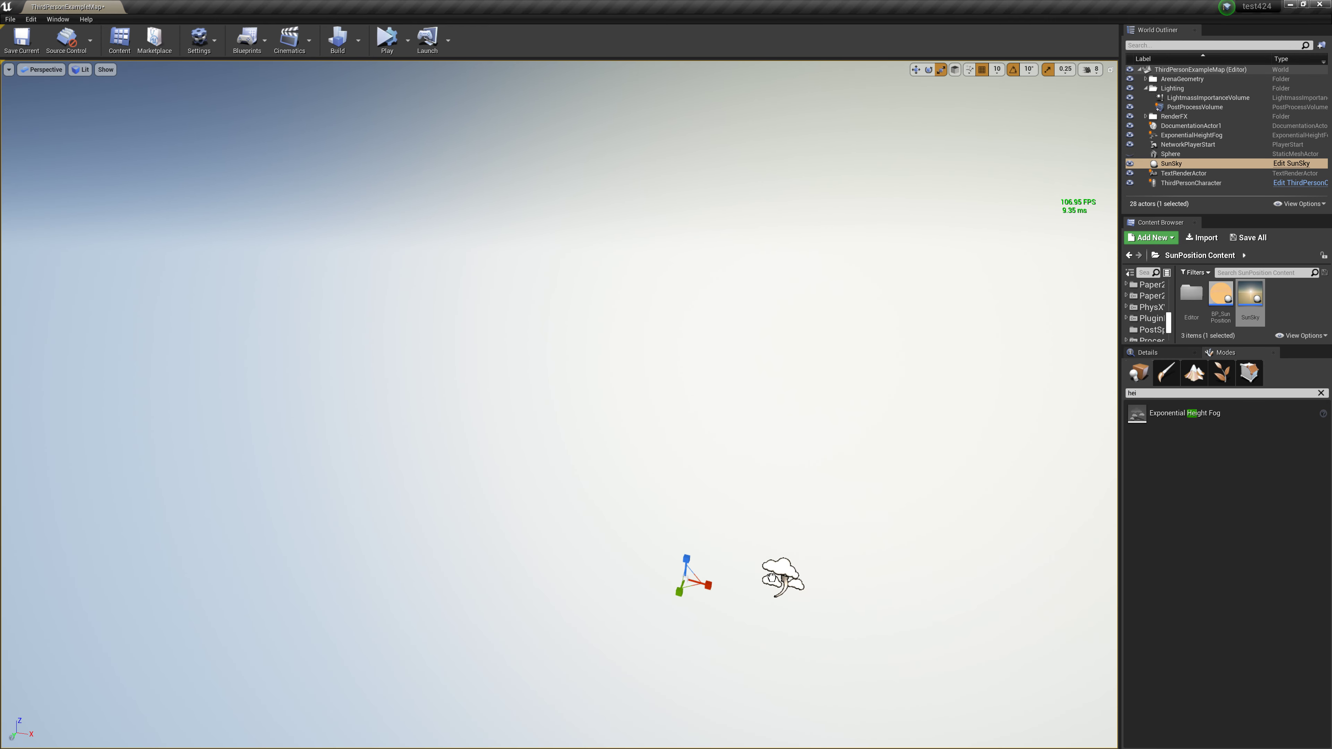
pyautogui.moveTo(1173, 412); pyautogui.dragTo(668, 586)
pyautogui.click(1147, 352)
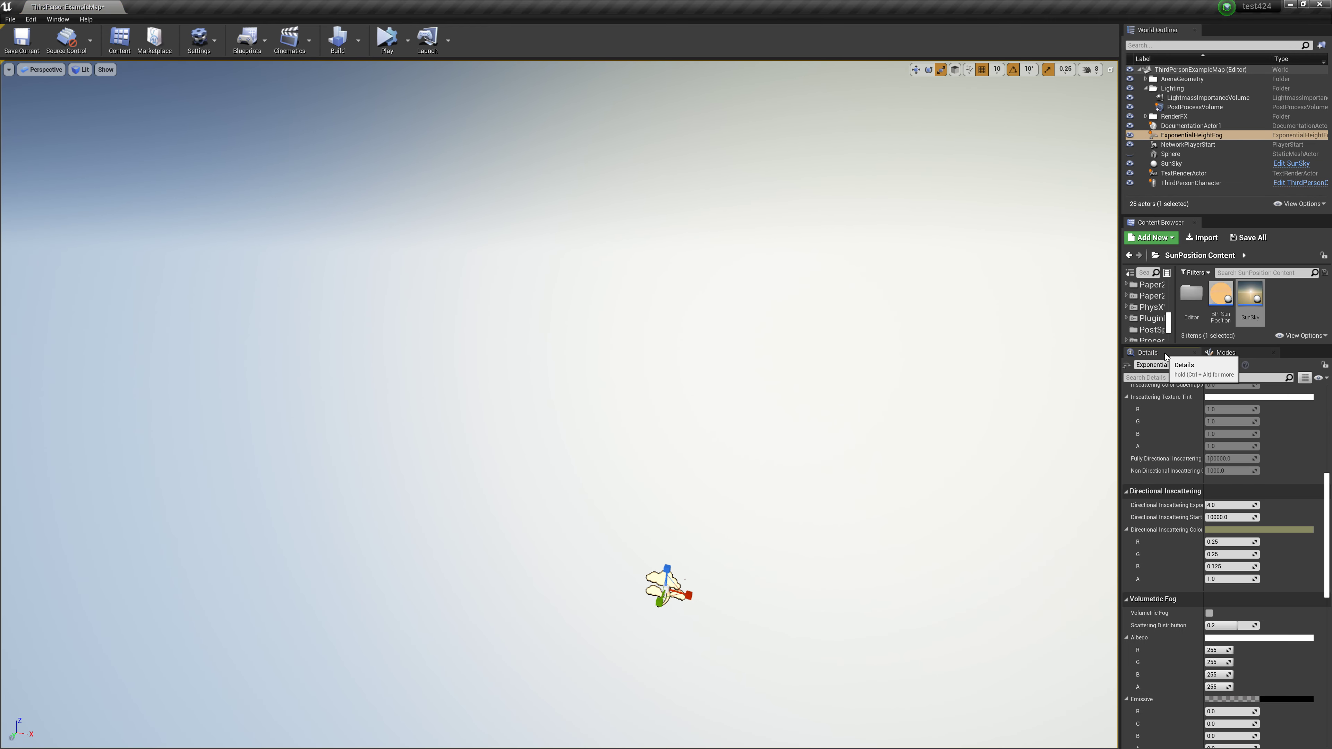
pyautogui.moveTo(1326, 477); pyautogui.dragTo(1326, 391)
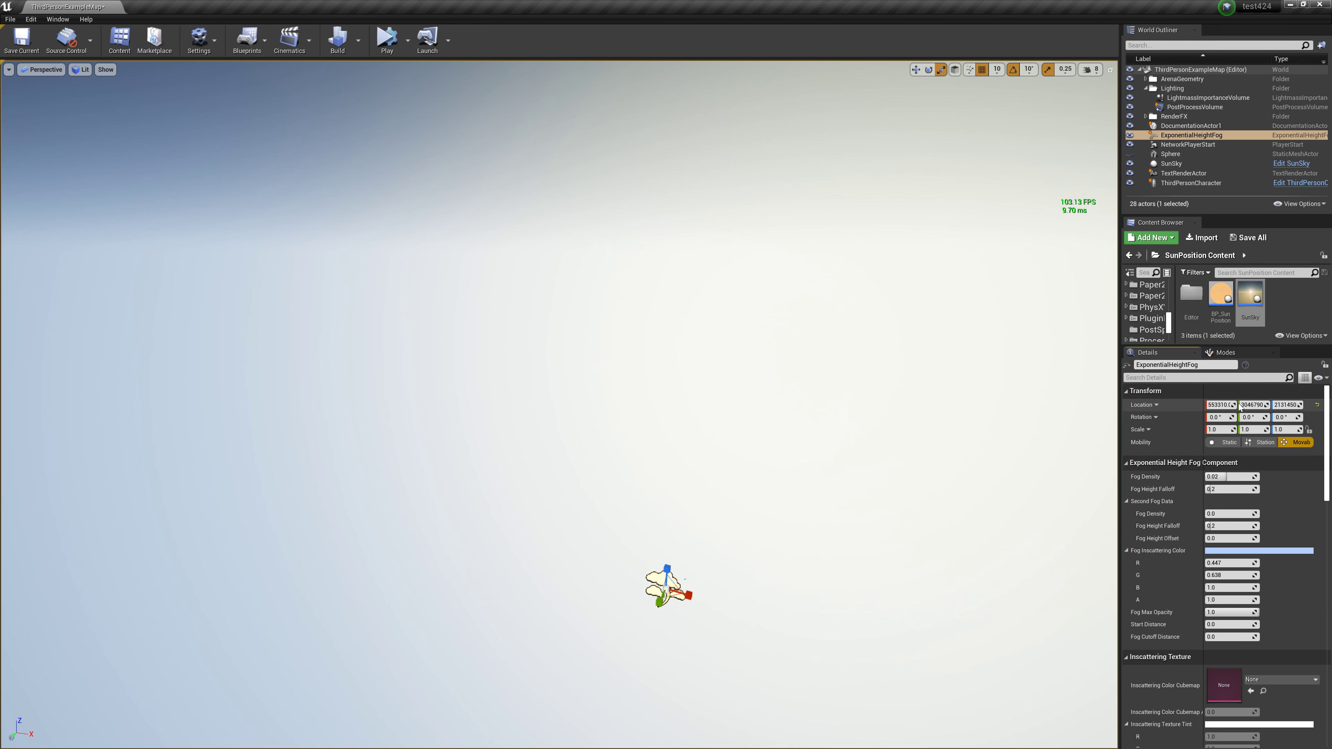
pyautogui.click(1220, 404)
pyautogui.write('0')
pyautogui.press('Tab')
pyautogui.write('0')
pyautogui.press('Tab')
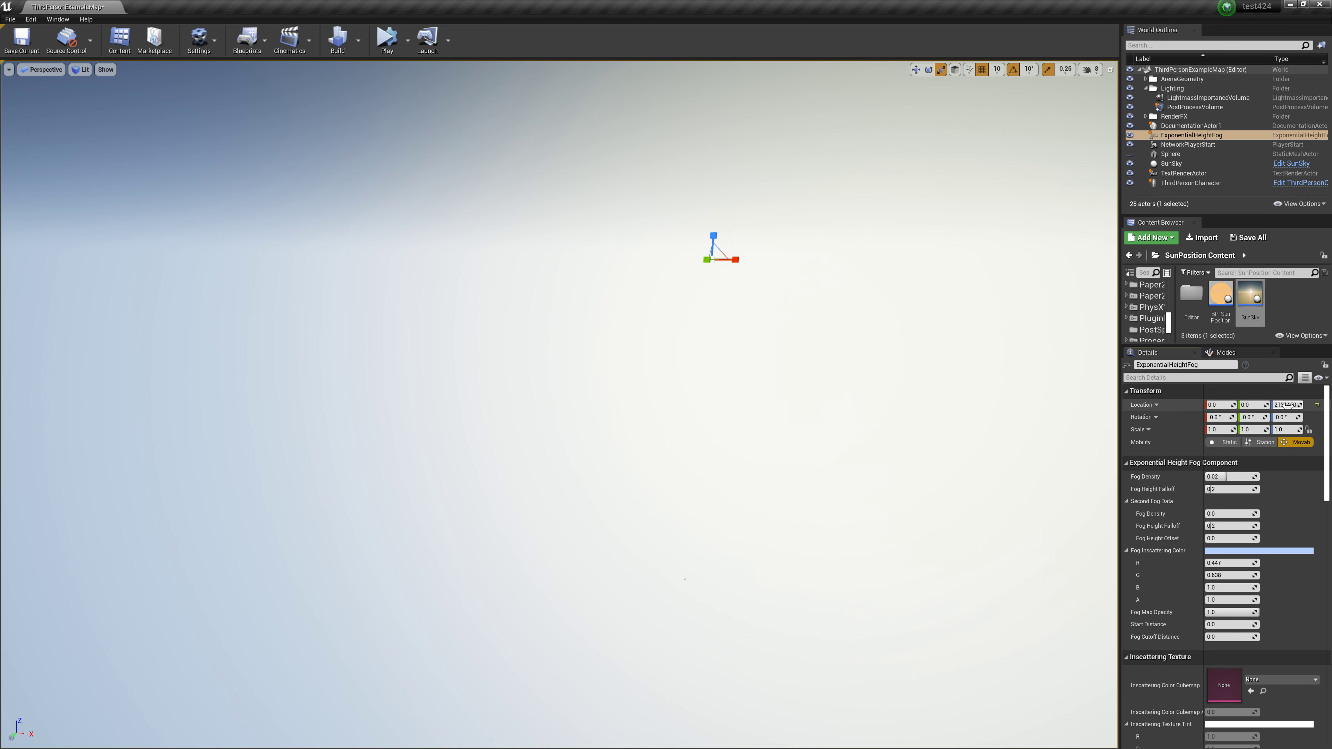
pyautogui.write('0')
pyautogui.press('Return')
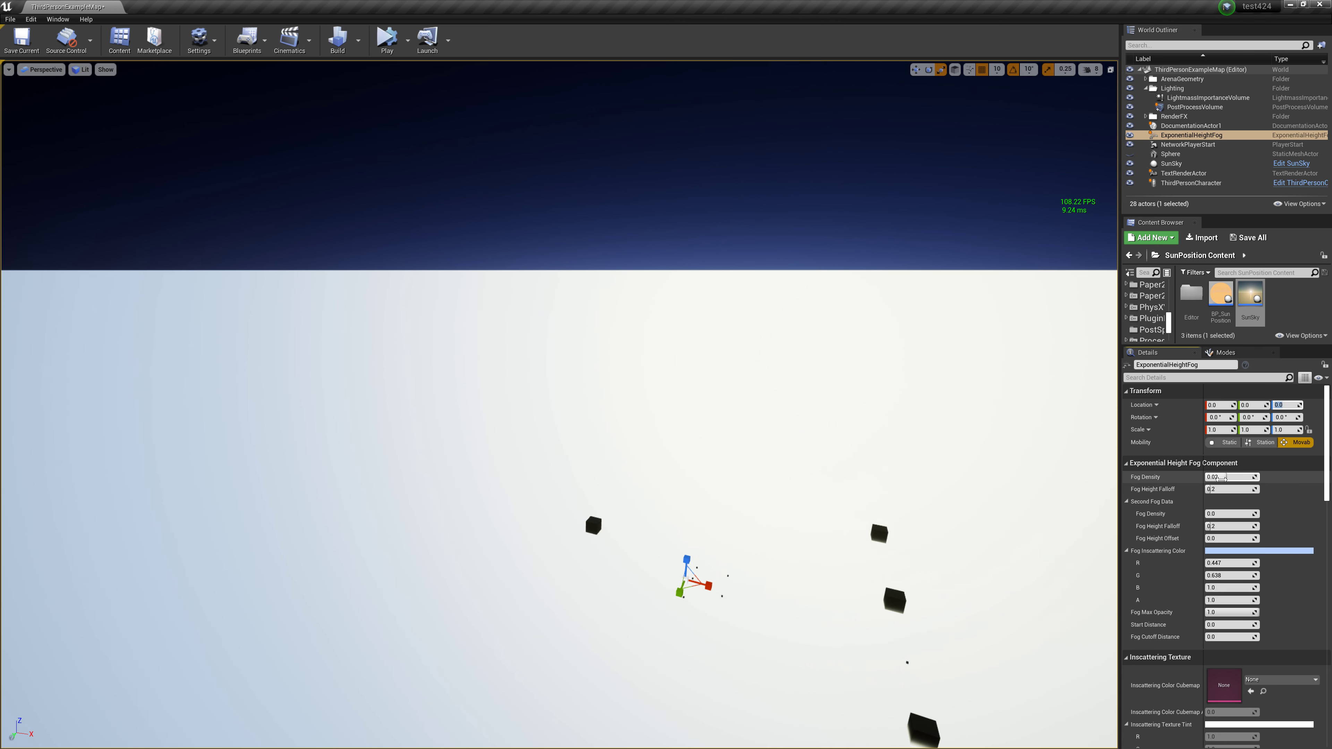
# Nudge fog density down and try height falloff 0 and 1.0 before resetting it to 0.2.
pyautogui.moveTo(1222, 478); pyautogui.dragTo(1220, 478)
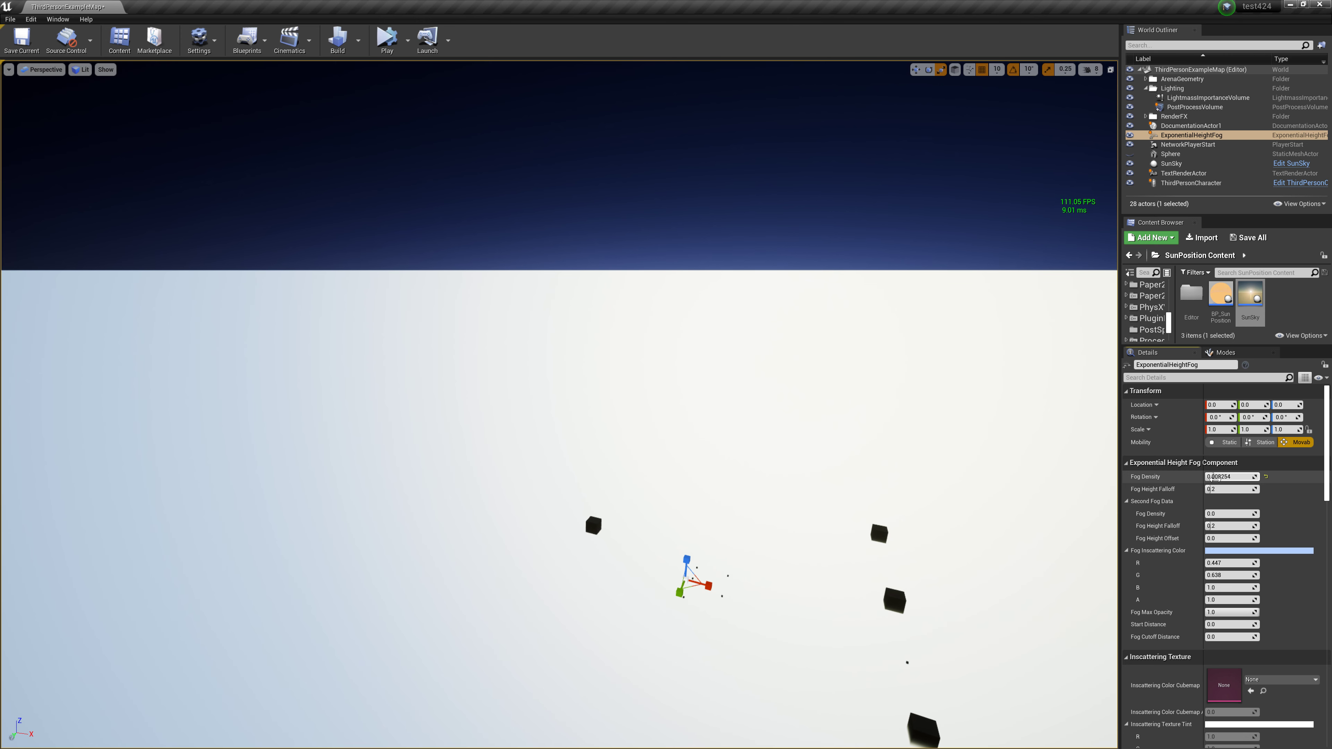
pyautogui.click(1223, 489)
pyautogui.write('0')
pyautogui.press('Return')
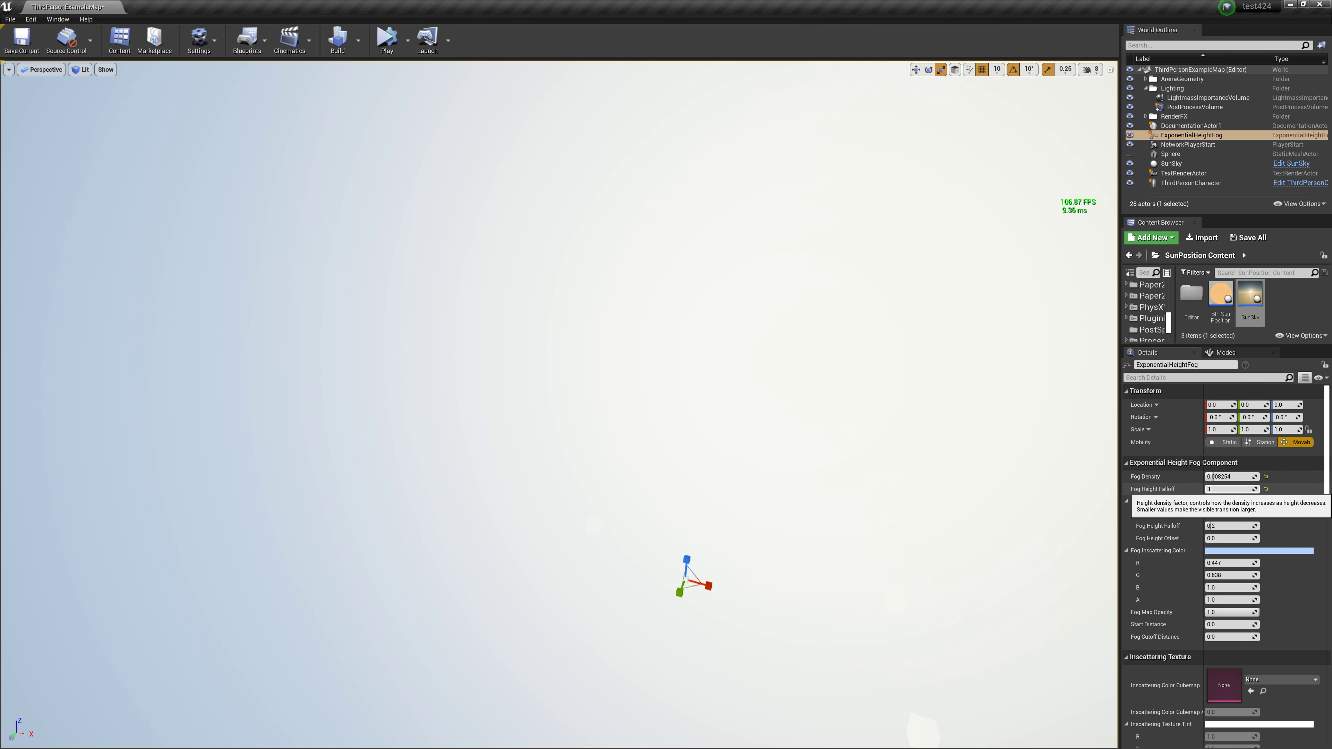
pyautogui.press('Return')
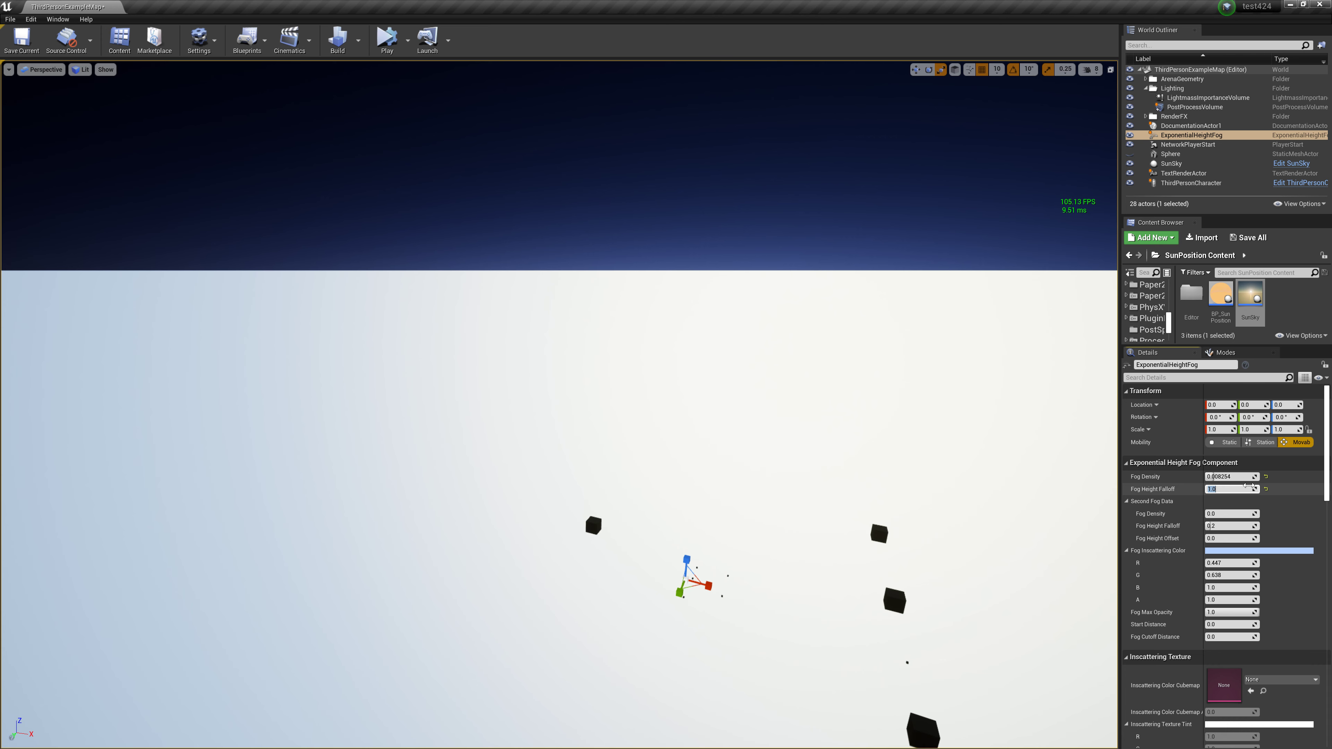
pyautogui.click(1267, 489)
# Set the fog density to 0.001, then to 0.
pyautogui.click(1230, 476)
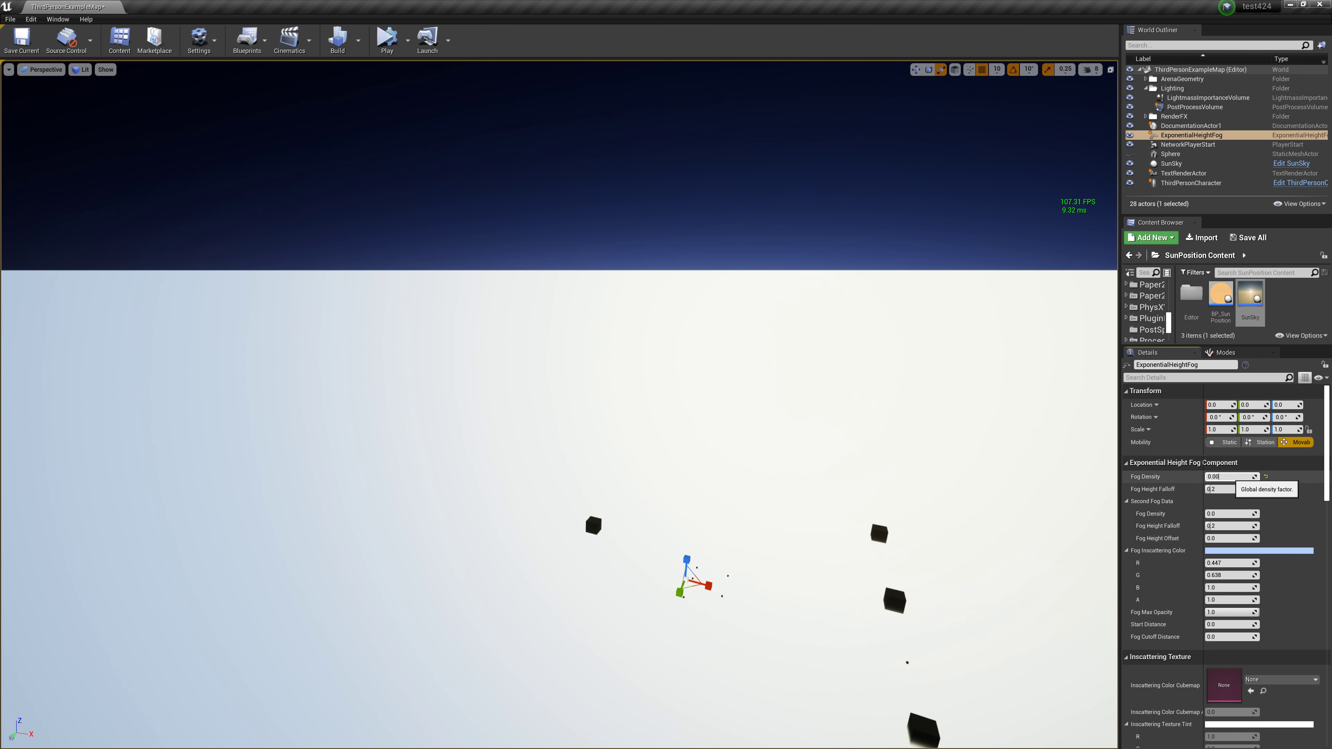
pyautogui.write('1')
pyautogui.press('Return')
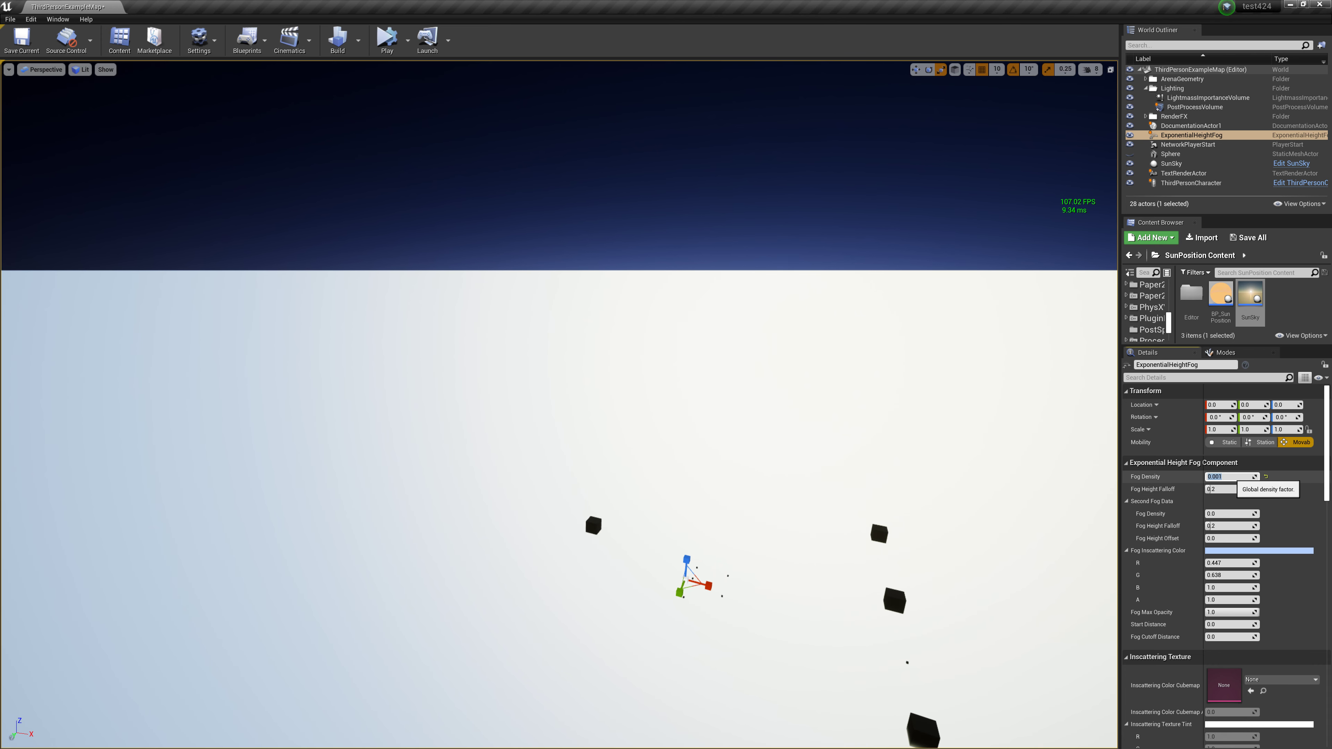
pyautogui.write('0')
pyautogui.press('Return')
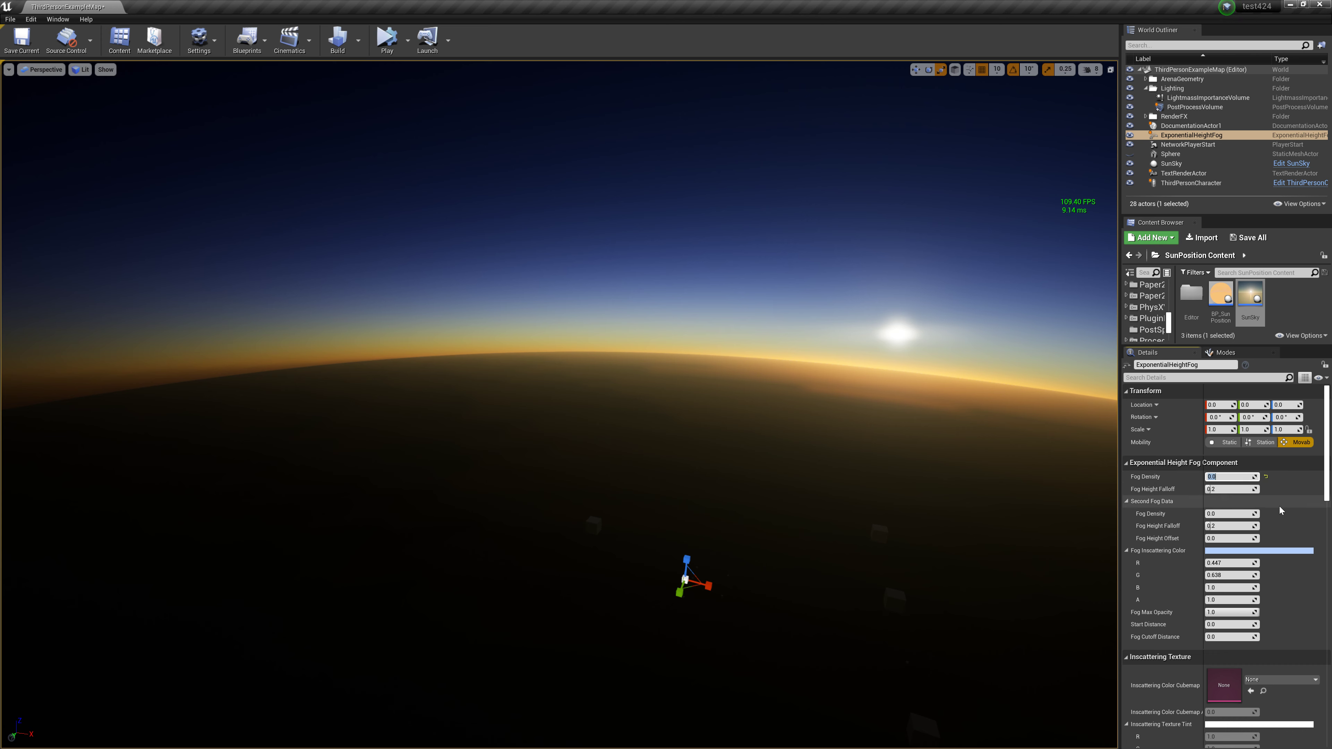
pyautogui.scroll(-1, 1279, 505)
pyautogui.scroll(-1, 1279, 505)
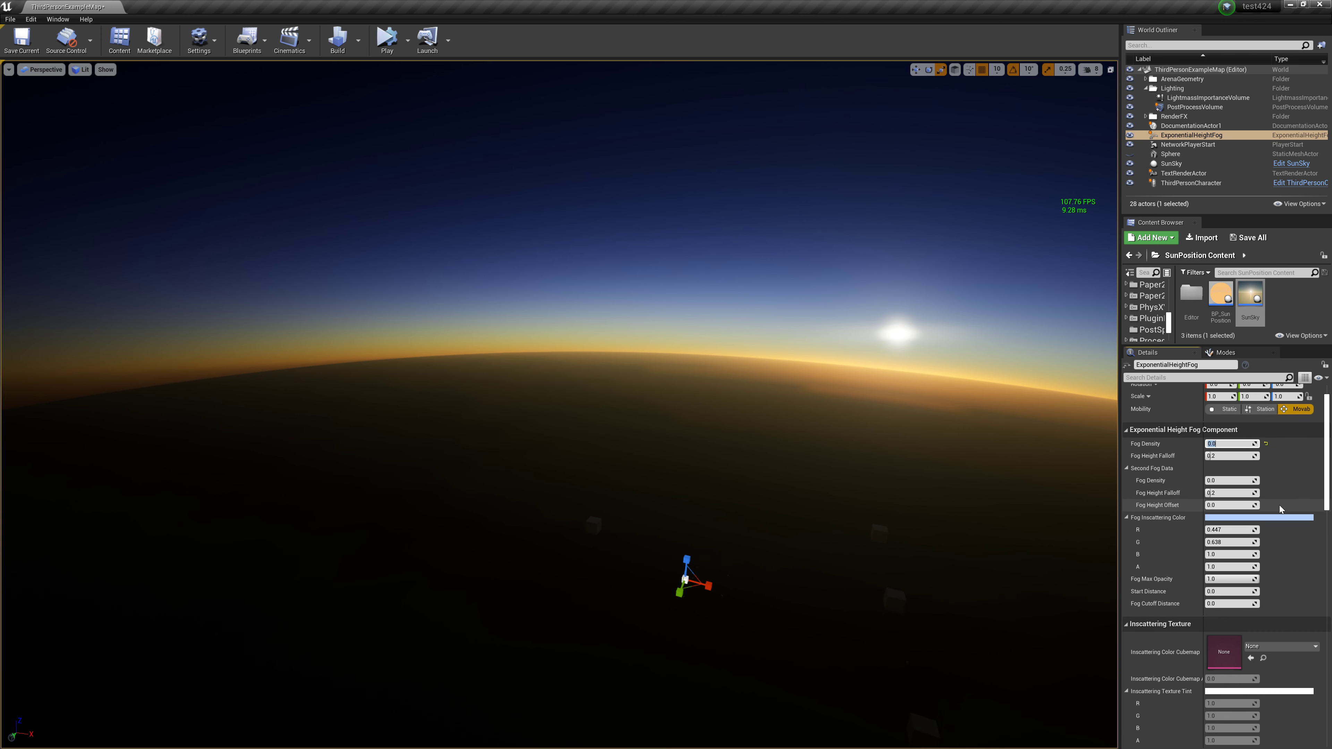
pyautogui.scroll(1, 1279, 505)
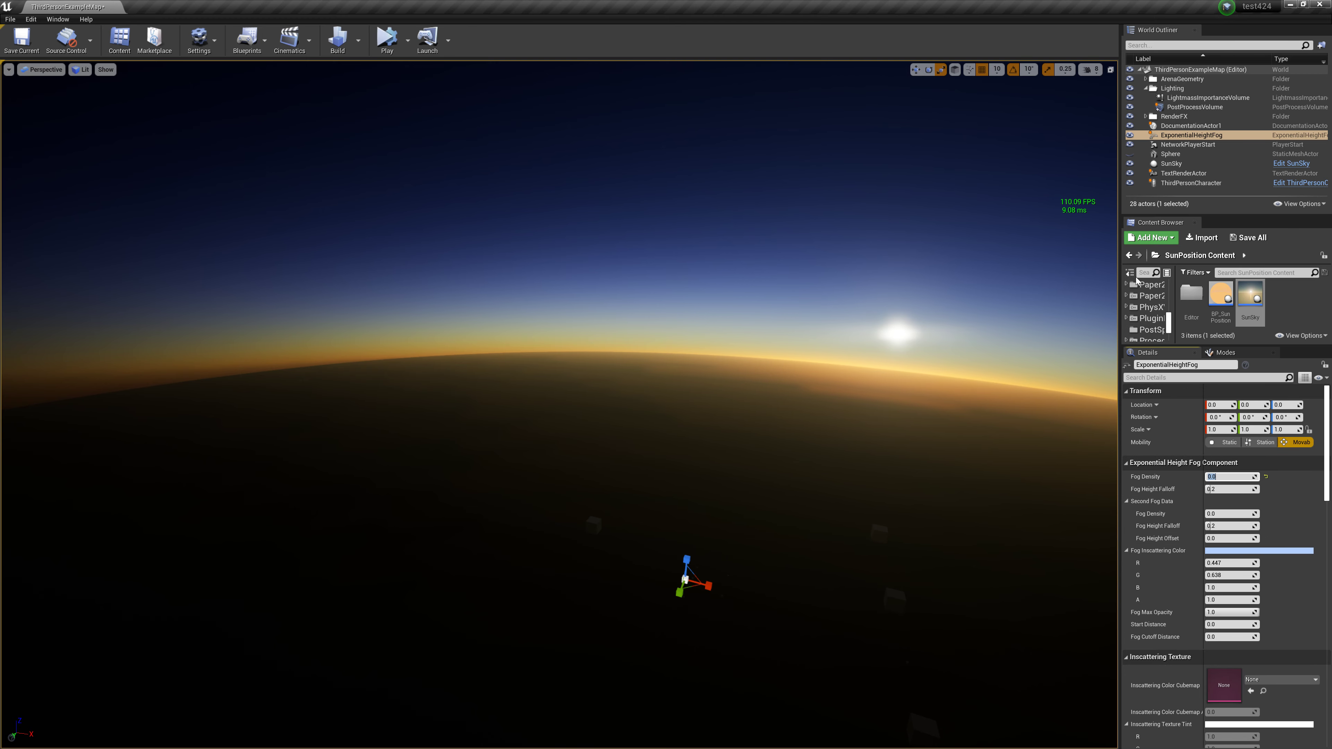
# Frame the lightmass importance volume and shift the SunSky solar time toward about 18.51.
pyautogui.doubleClick(1187, 99)
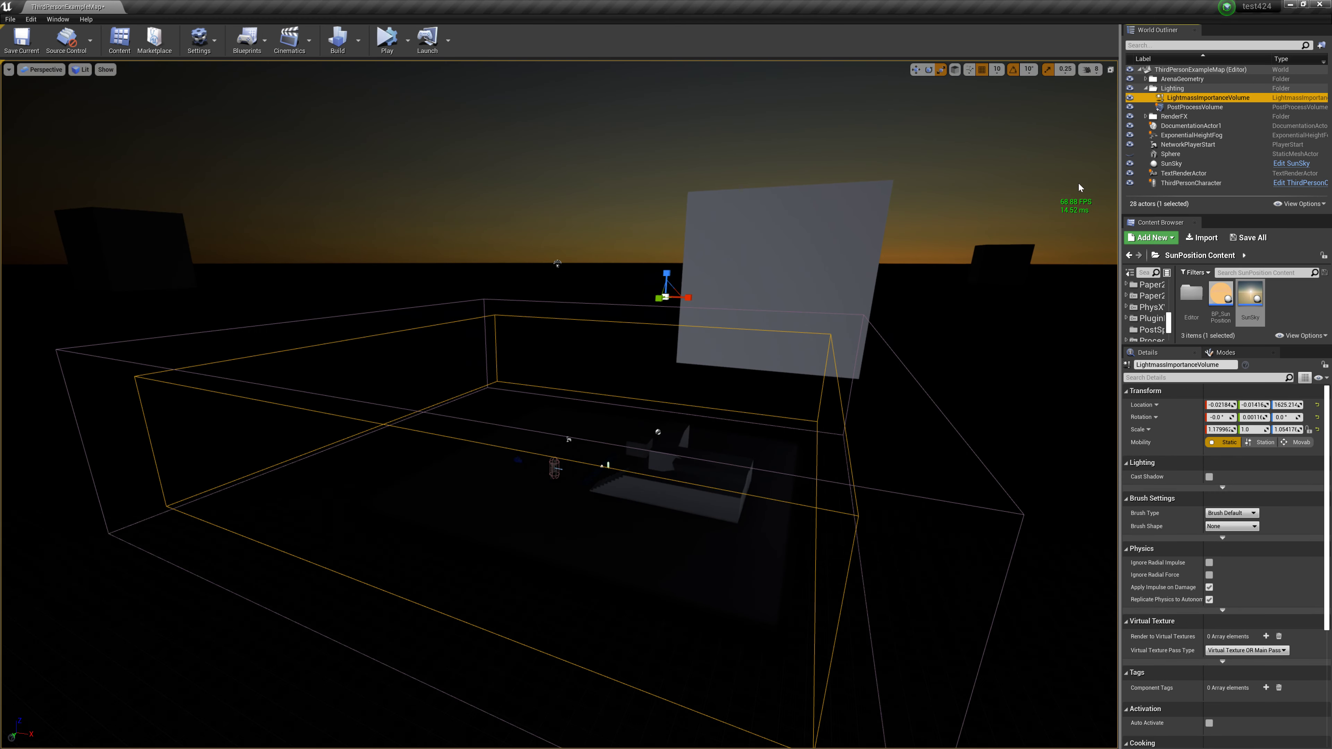
pyautogui.moveTo(559, 399); pyautogui.dragTo(567, 367, button='right')
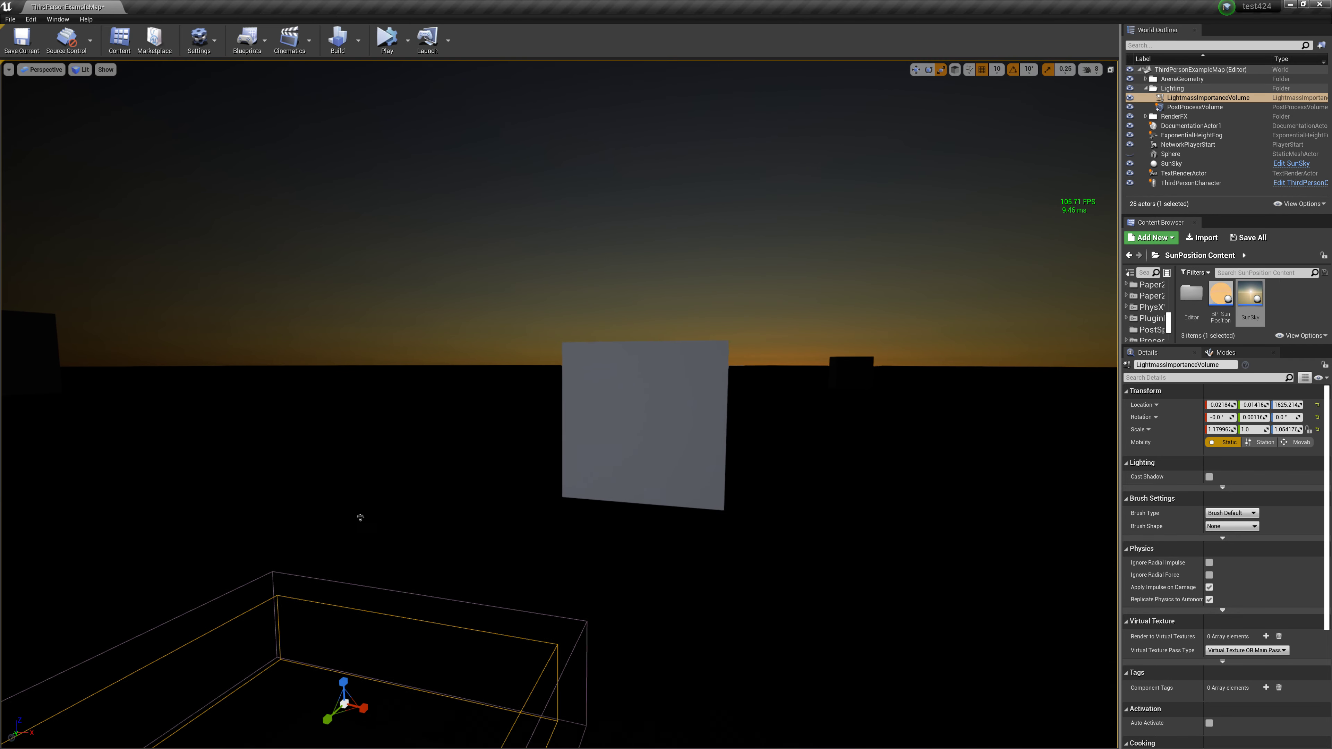
pyautogui.click(1171, 163)
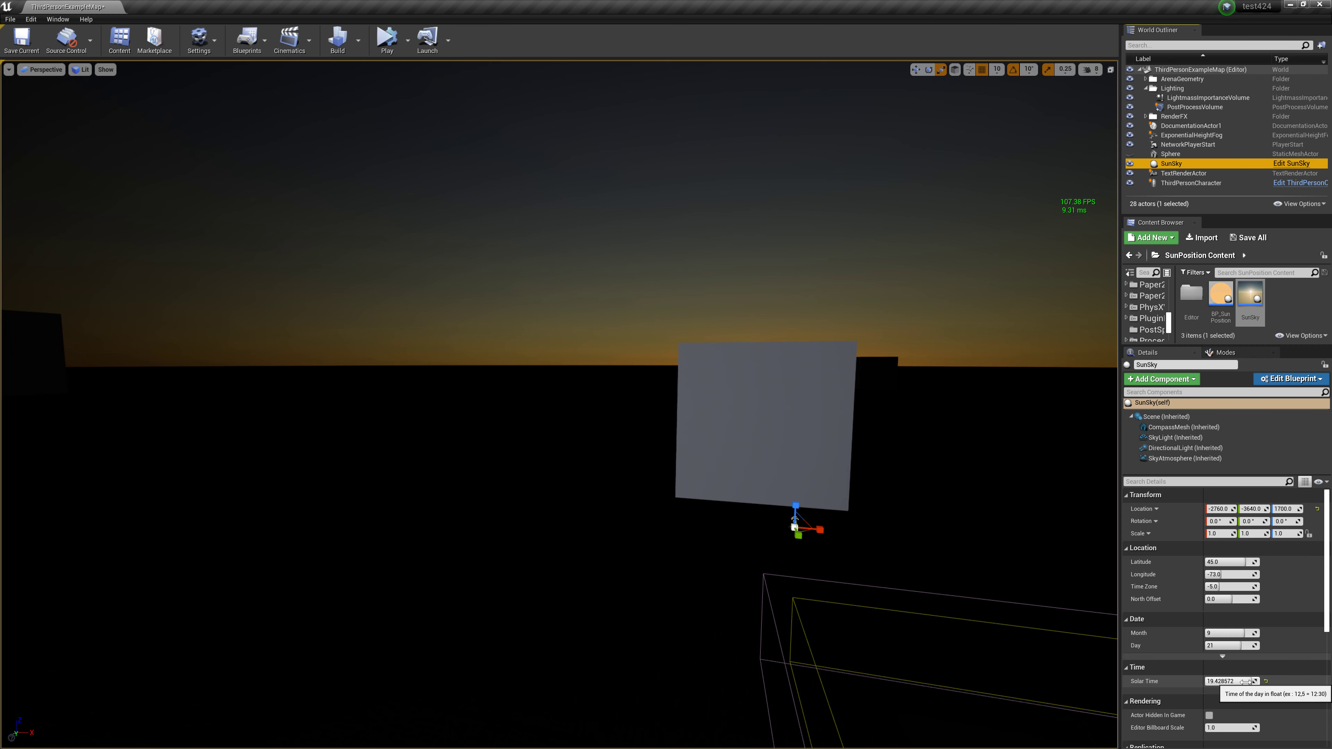
pyautogui.moveTo(1245, 681)
pyautogui.mouseDown()
pyautogui.moveTo(1207, 681)
pyautogui.moveTo(1243, 681)
pyautogui.mouseUp()
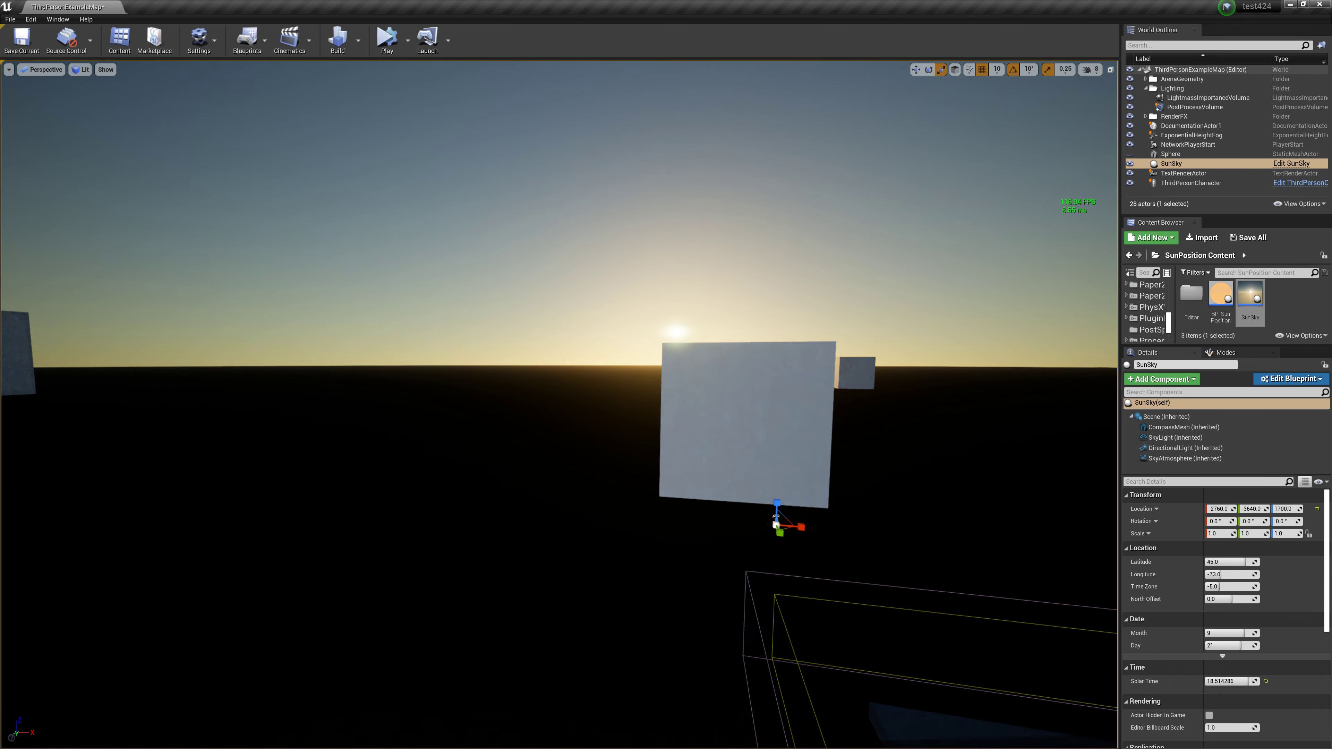
# Select the cube and move it along X to -19020 with the translate gizmo.
pyautogui.moveTo(556, 367); pyautogui.dragTo(629, 472)
pyautogui.moveTo(996, 575); pyautogui.dragTo(949, 574)
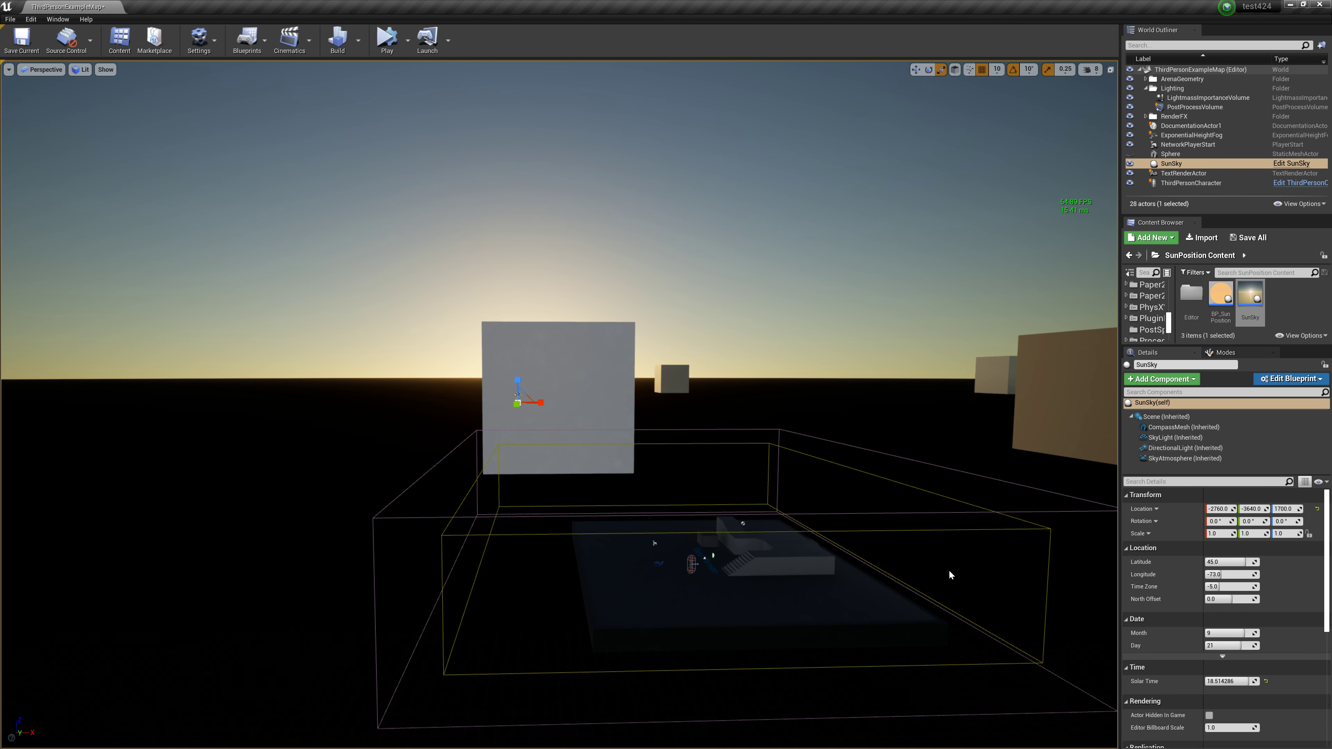
pyautogui.click(604, 360)
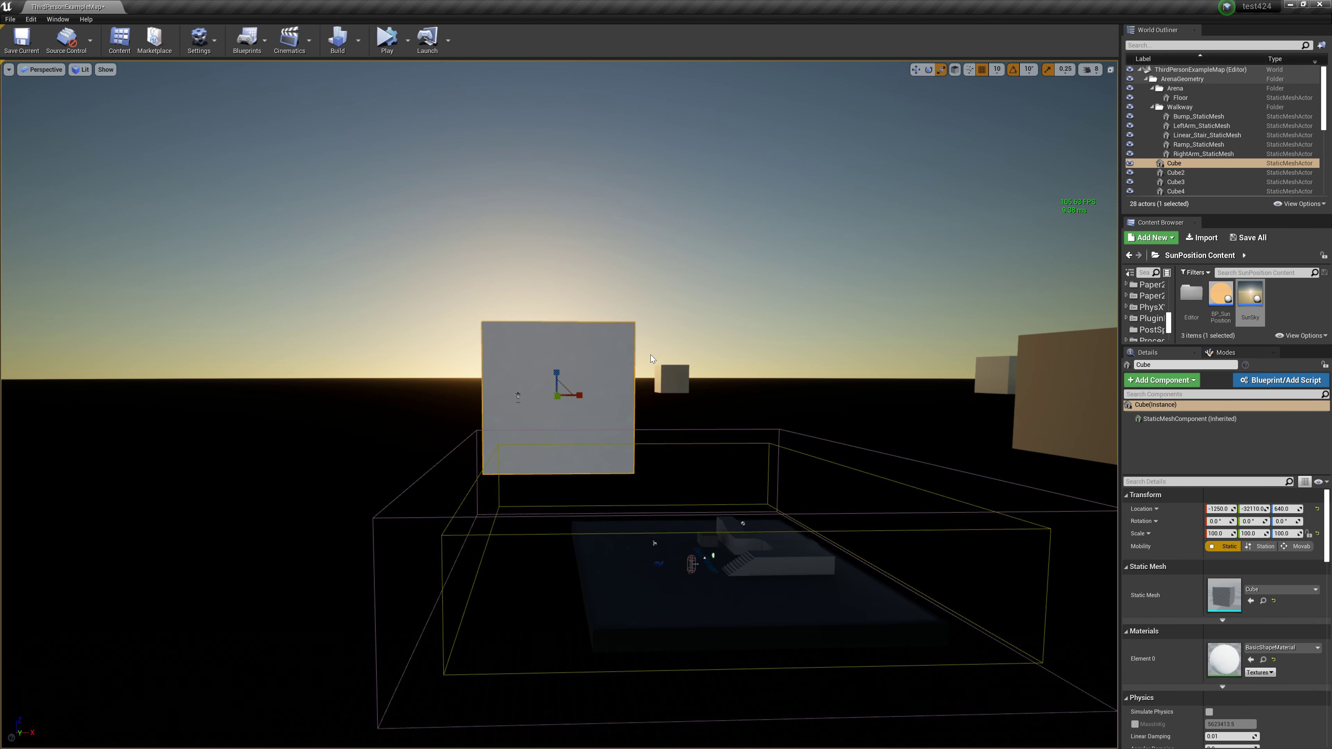
pyautogui.click(916, 69)
pyautogui.moveTo(585, 394)
pyautogui.mouseDown()
pyautogui.moveTo(347, 408)
pyautogui.moveTo(1123, 324)
pyautogui.mouseUp()
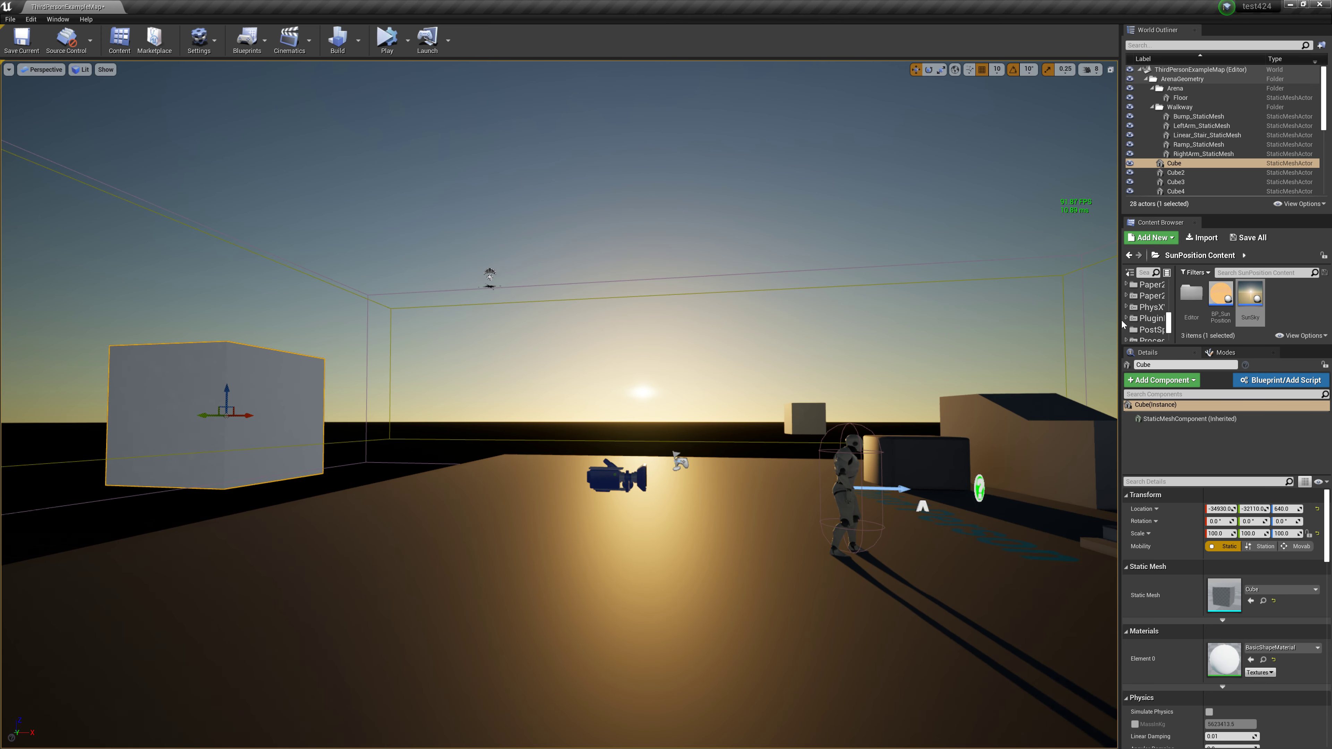
# Raise ExponentialHeightFog density to 0.02, then hide and restore the fog to compare the haze.
pyautogui.scroll(-5, 1206, 163)
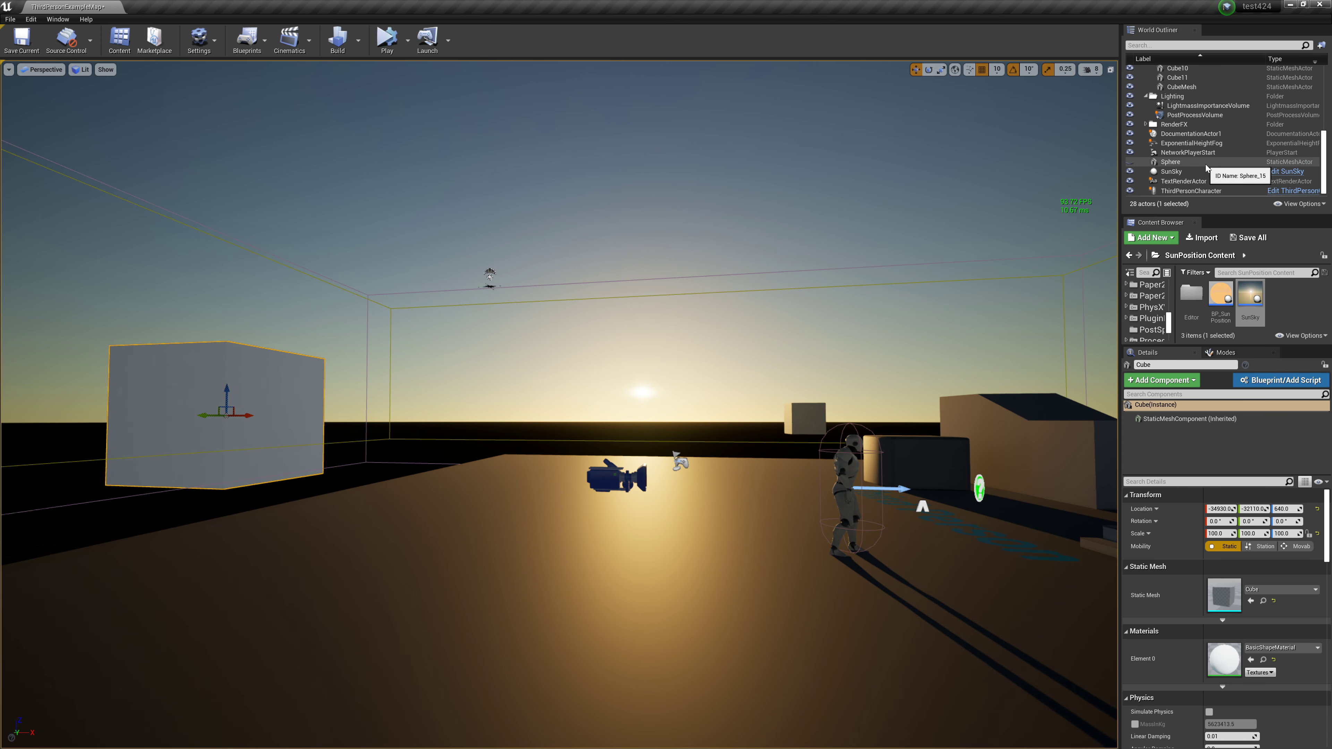
pyautogui.click(1190, 143)
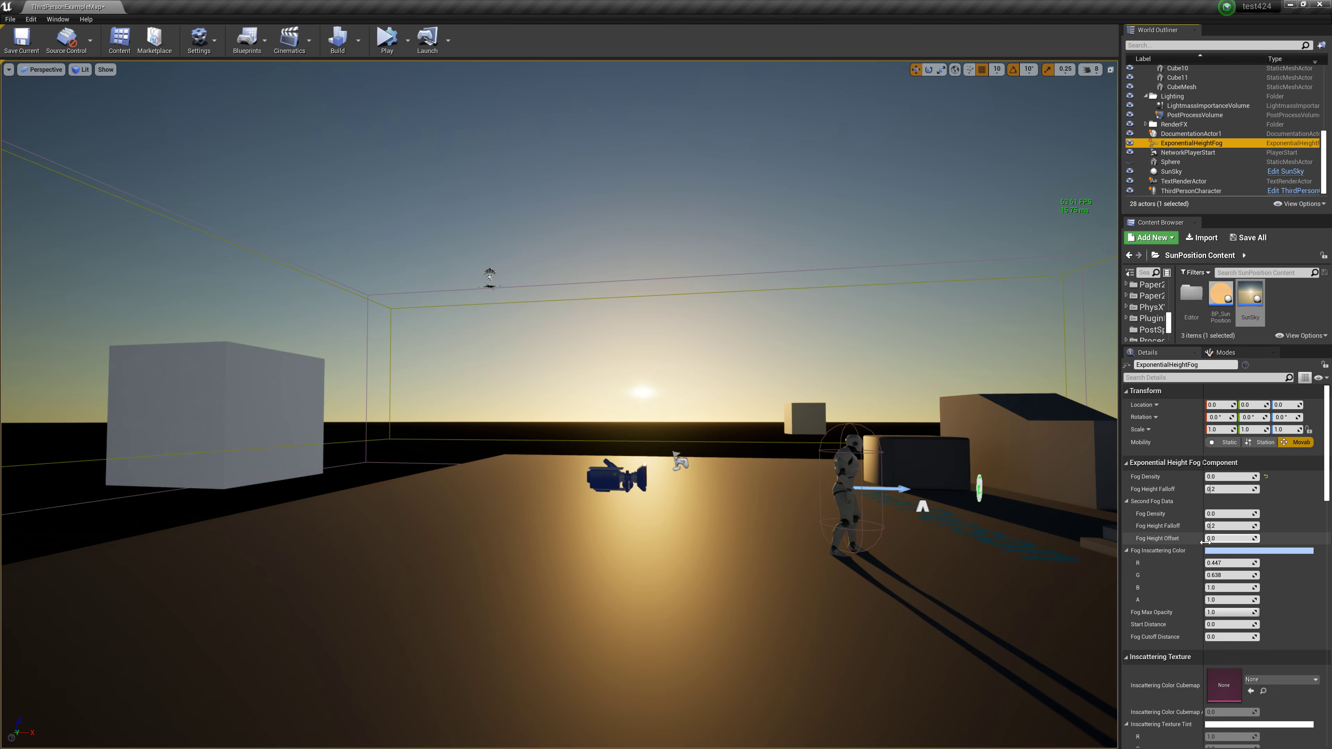
pyautogui.moveTo(1228, 476); pyautogui.dragTo(1265, 476)
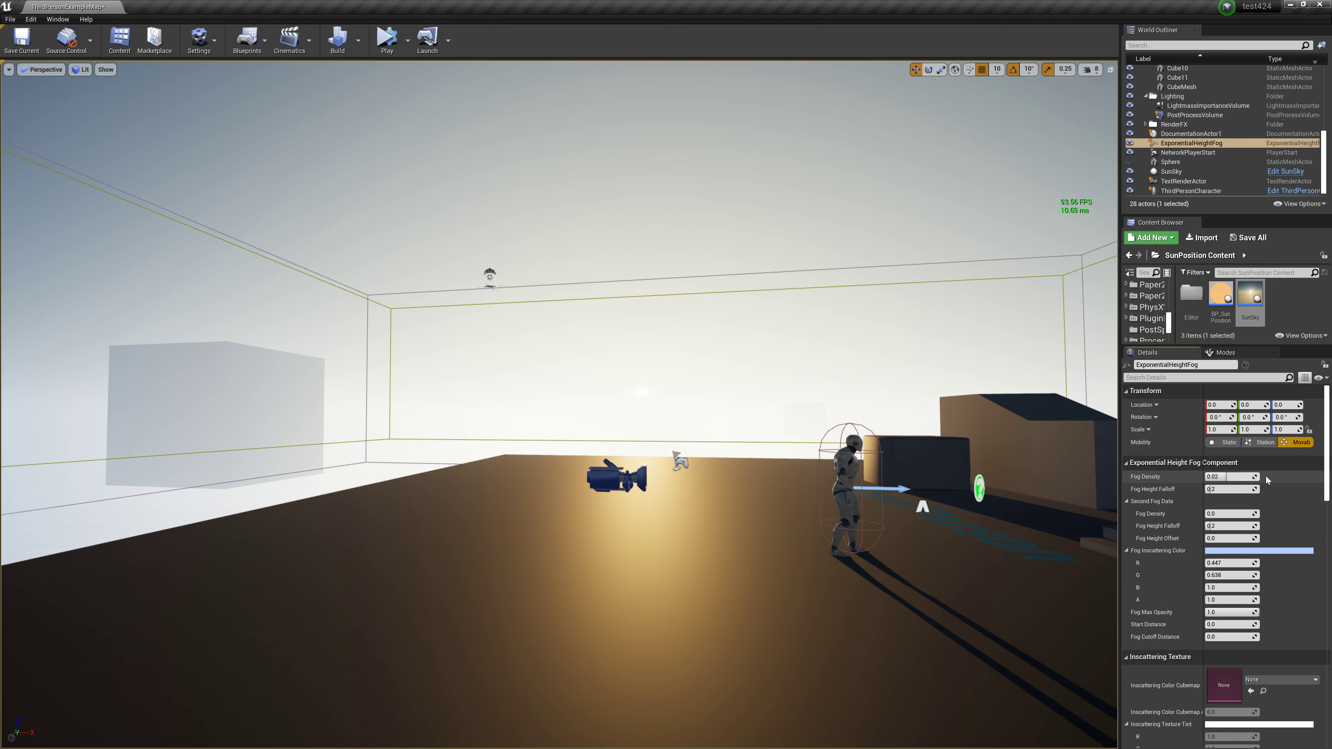
pyautogui.moveTo(787, 368)
pyautogui.mouseDown(button='right')
pyautogui.moveTo(473, 341)
pyautogui.moveTo(735, 336)
pyautogui.mouseUp(button='right')
pyautogui.moveTo(637, 291); pyautogui.dragTo(637, 291, button='right')
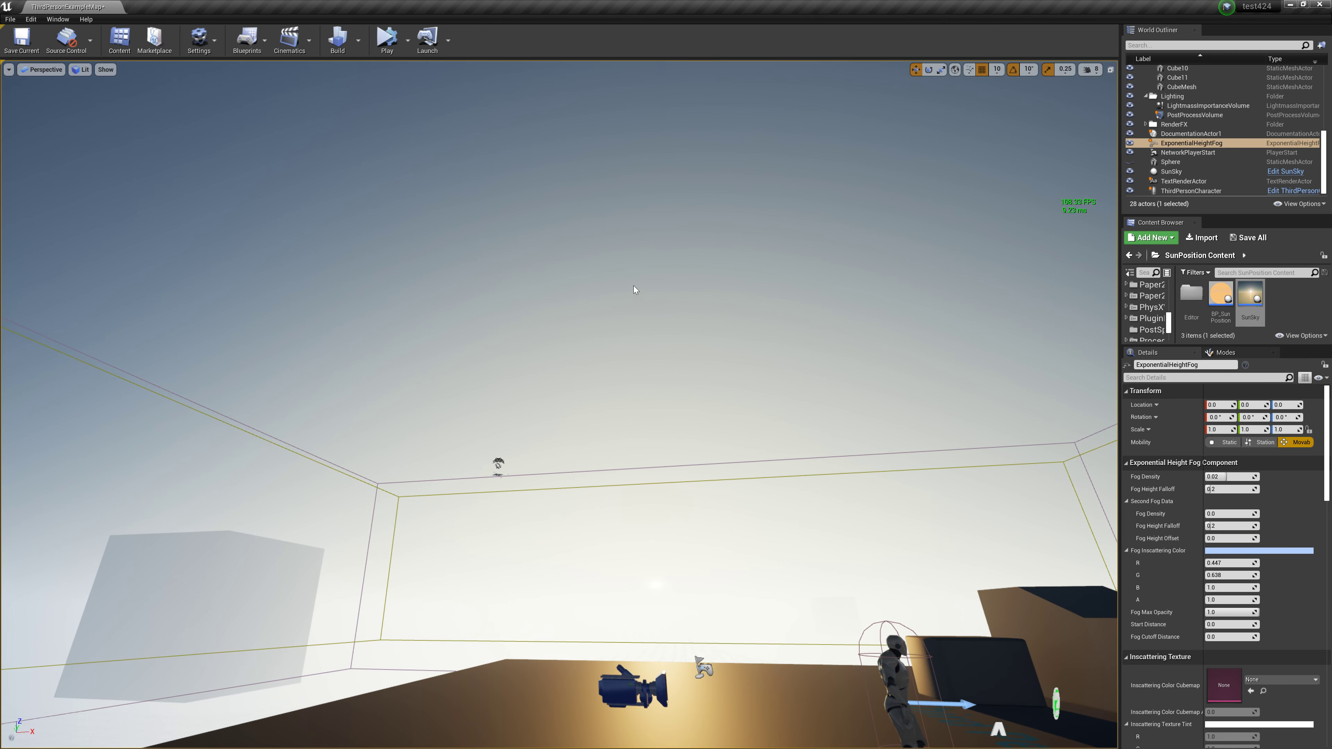
pyautogui.click(1131, 143)
pyautogui.click(1131, 142)
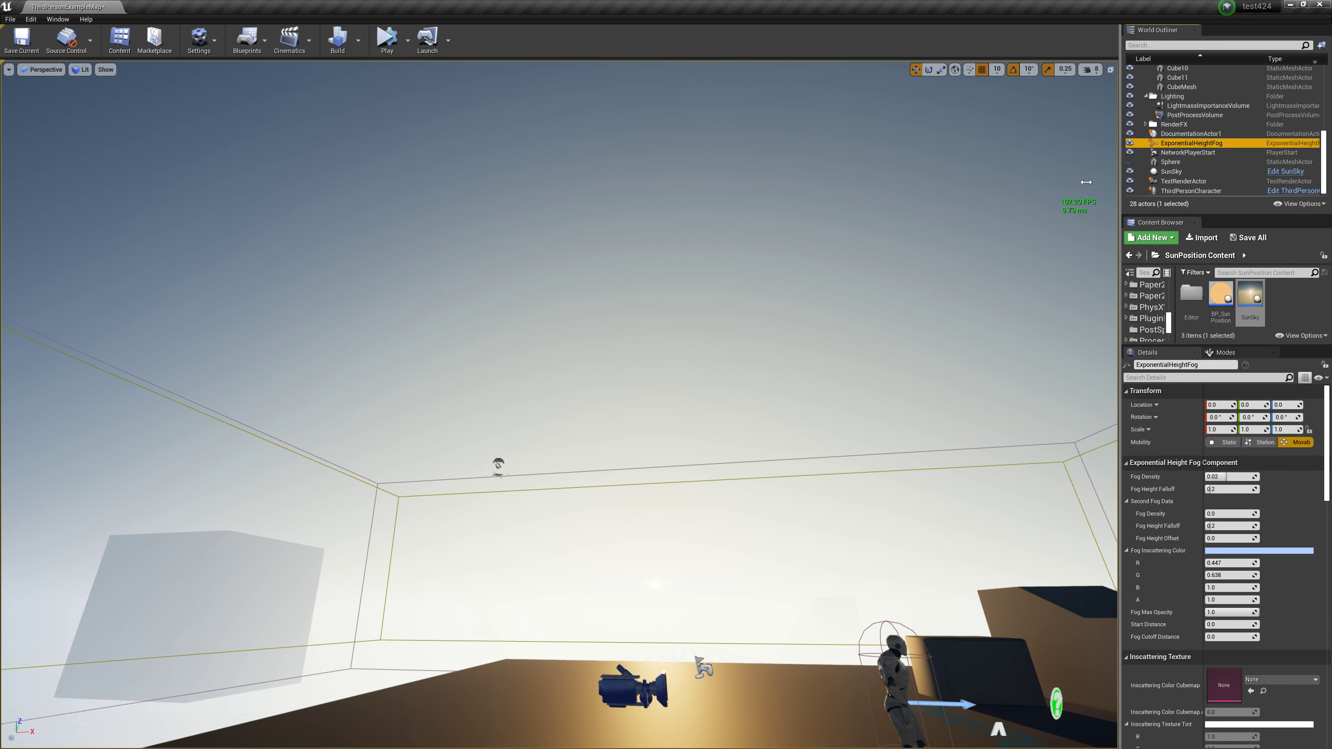
pyautogui.moveTo(556, 368); pyautogui.dragTo(556, 367, button='right')
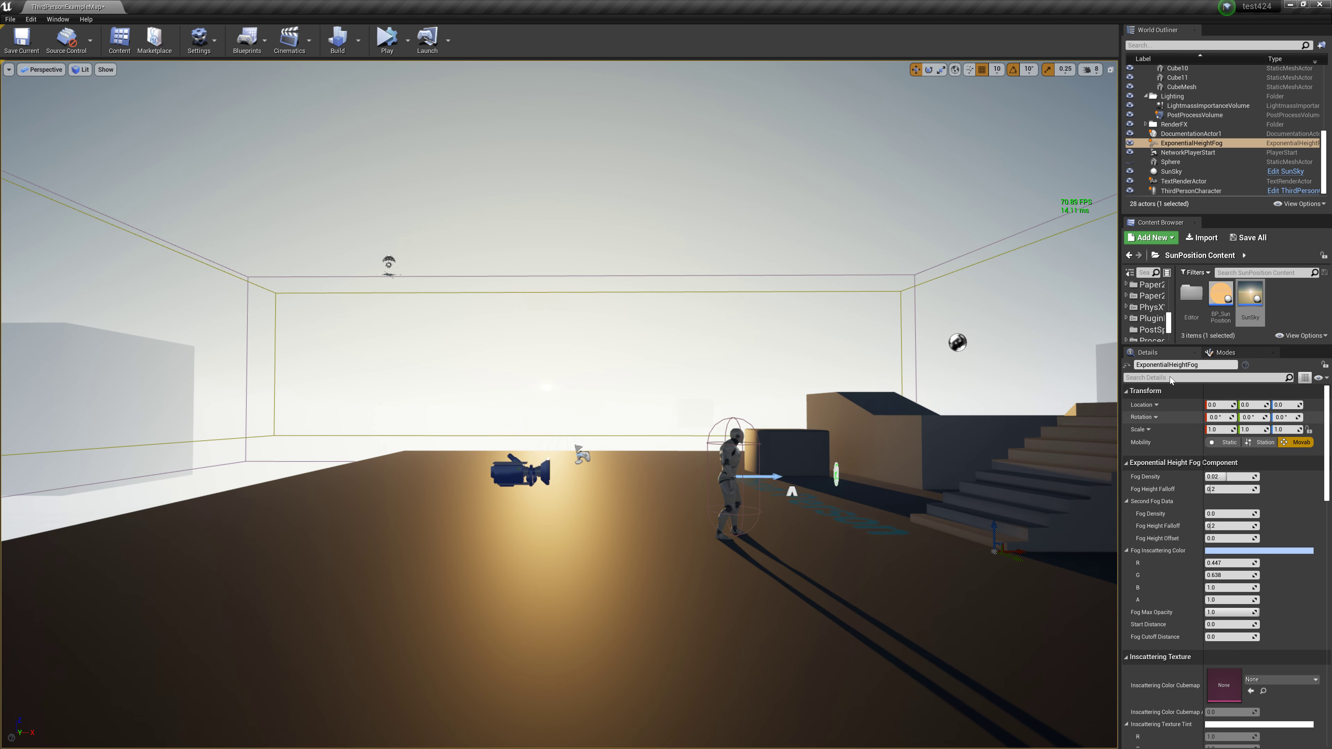
# Select the SunSky's SkyAtmosphere component and scroll to its Art Direction settings.
pyautogui.click(1175, 171)
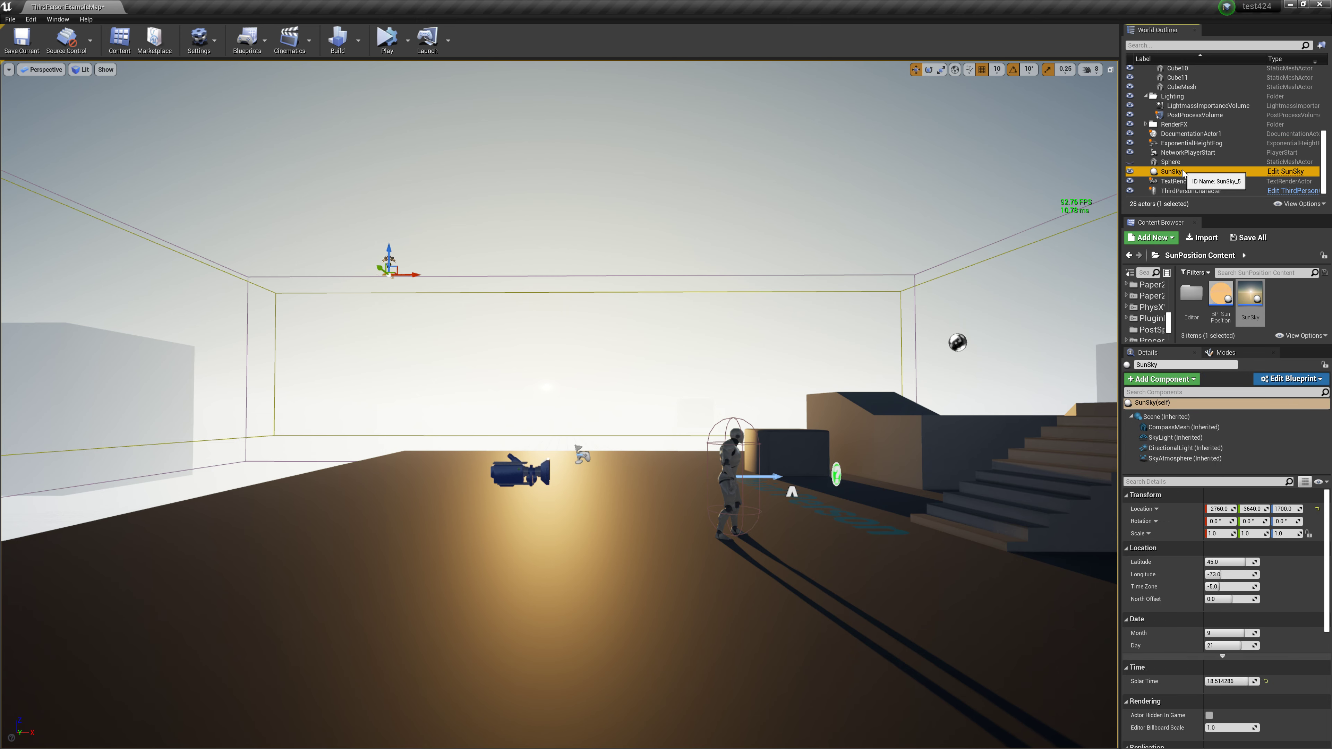
pyautogui.click(1164, 460)
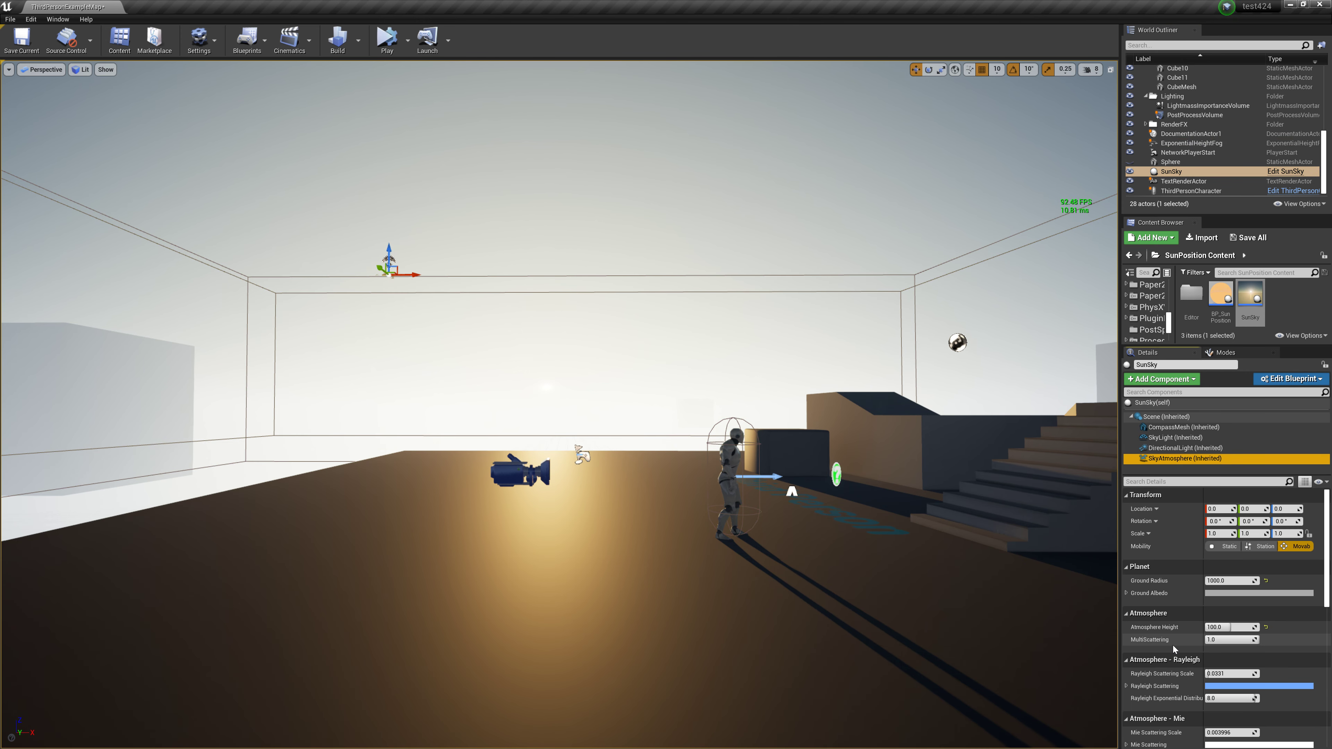
pyautogui.scroll(-1, 1172, 646)
pyautogui.scroll(-1, 1173, 645)
pyautogui.scroll(-1, 1172, 645)
pyautogui.scroll(-1, 1173, 646)
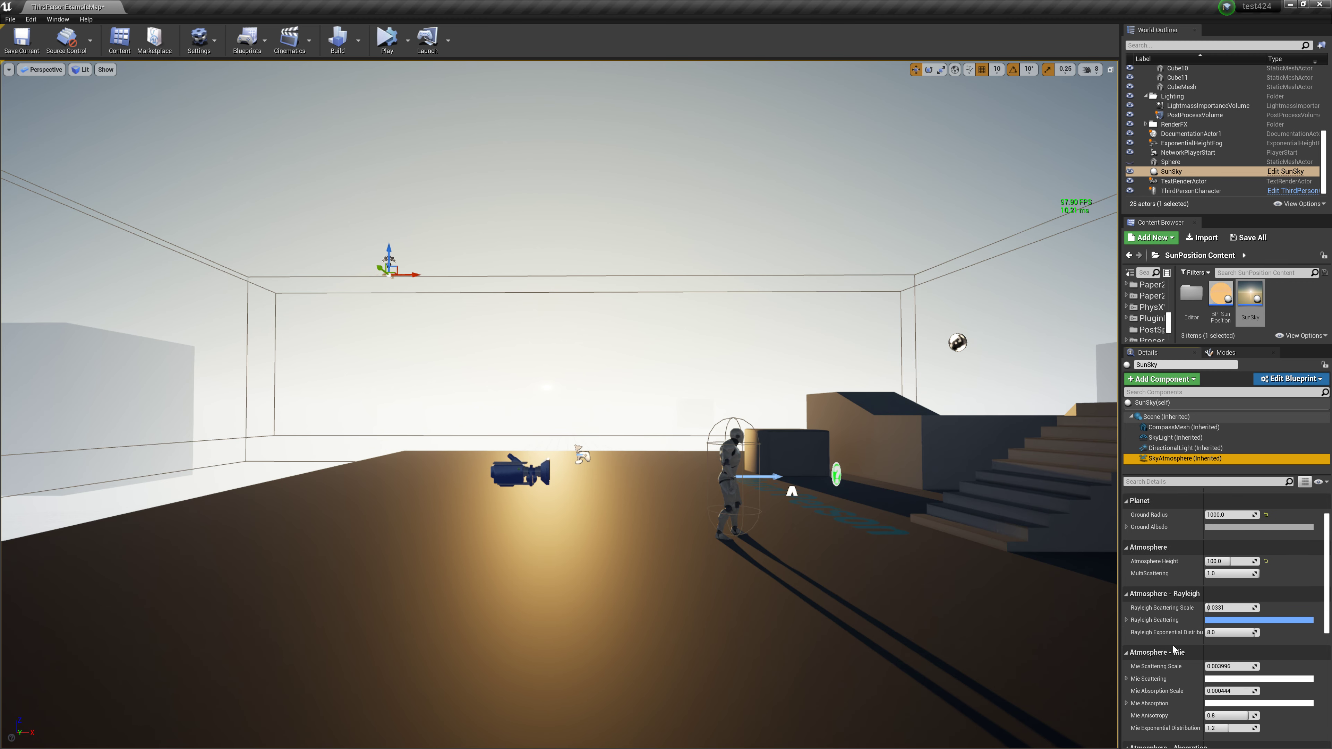
pyautogui.scroll(-1, 1173, 645)
pyautogui.scroll(-2, 1174, 645)
pyautogui.scroll(-1, 1173, 645)
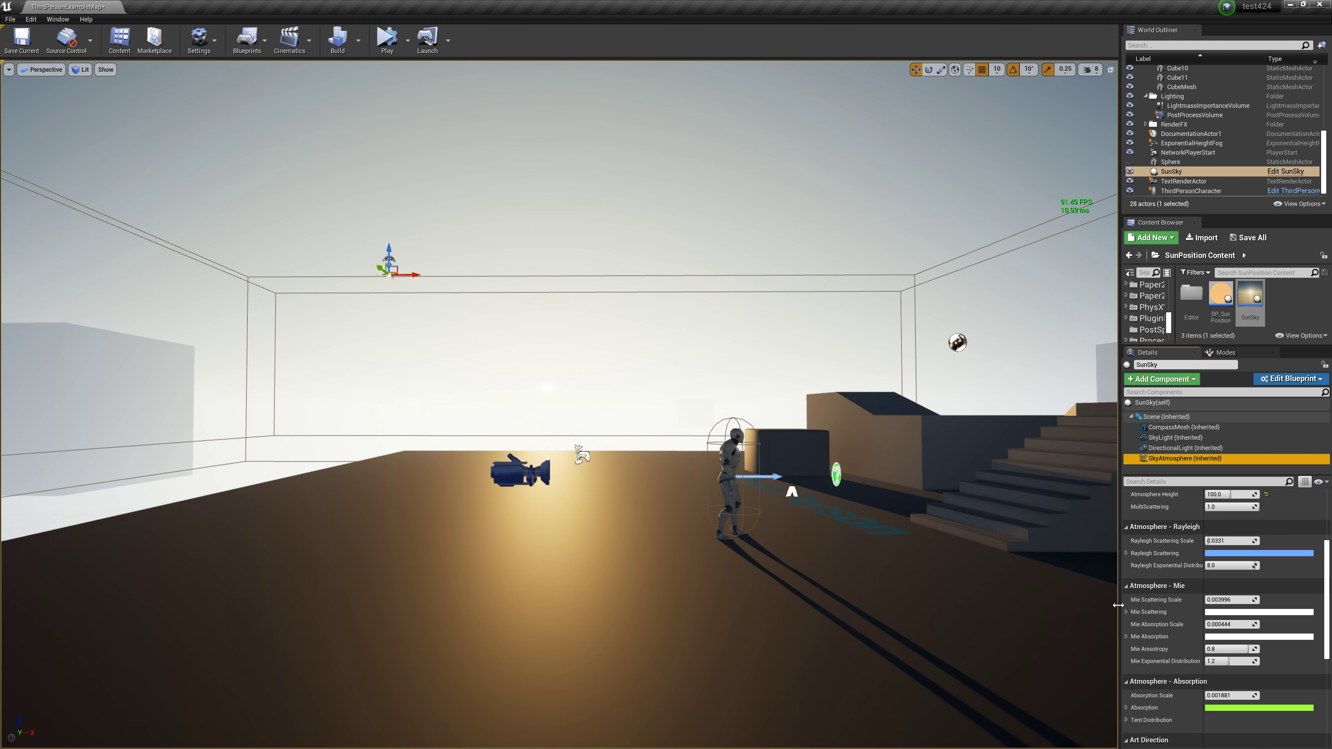
pyautogui.moveTo(1119, 605); pyautogui.dragTo(1036, 609)
pyautogui.scroll(-1, 1094, 644)
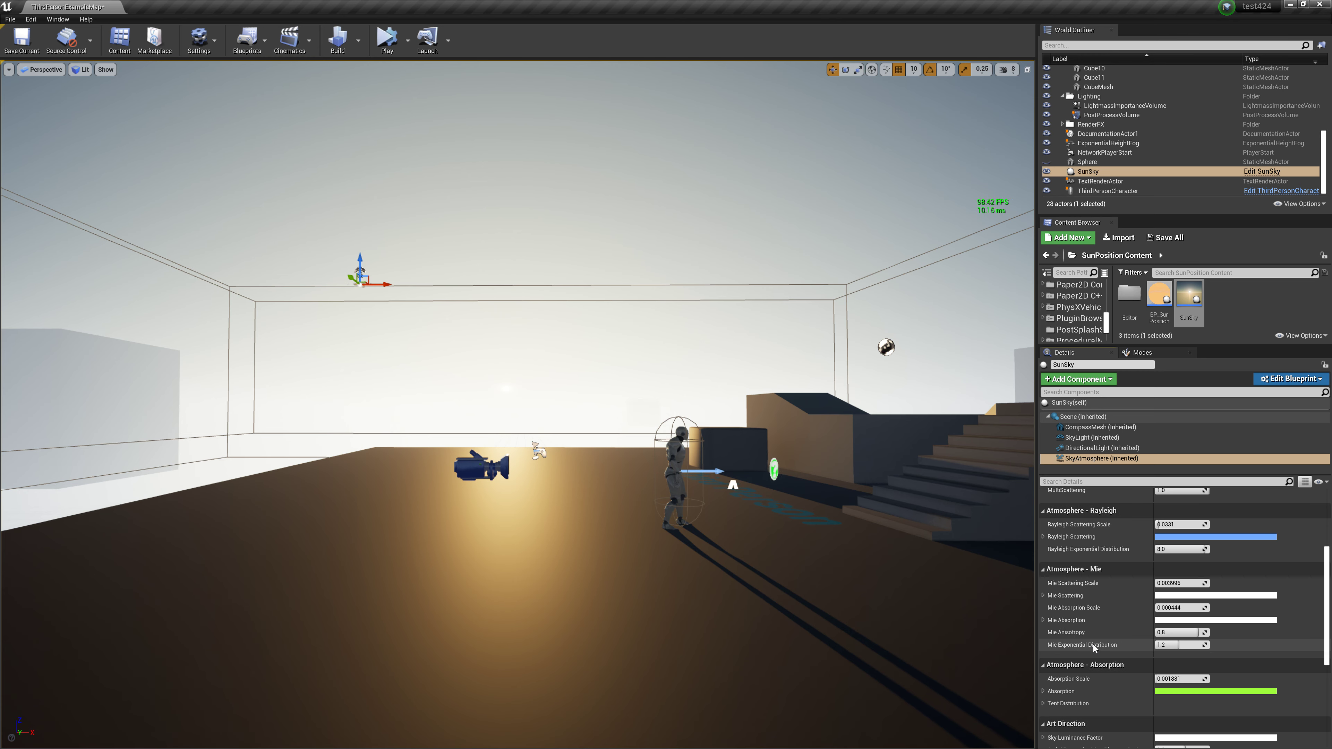
pyautogui.scroll(-2, 1095, 643)
pyautogui.scroll(-1, 1098, 642)
pyautogui.scroll(-2, 1099, 642)
pyautogui.scroll(-2, 1099, 642)
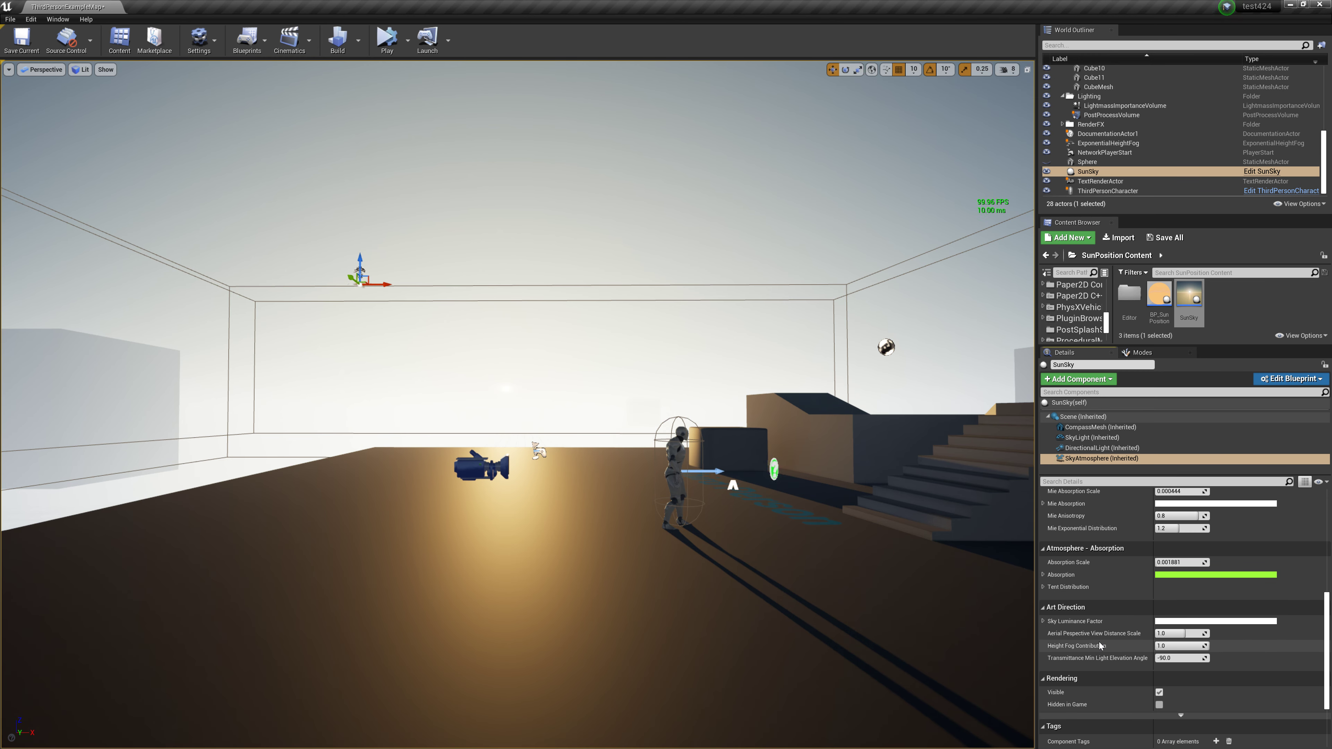
pyautogui.scroll(-1, 1099, 642)
pyautogui.scroll(-1, 1099, 642)
pyautogui.scroll(-1, 1100, 641)
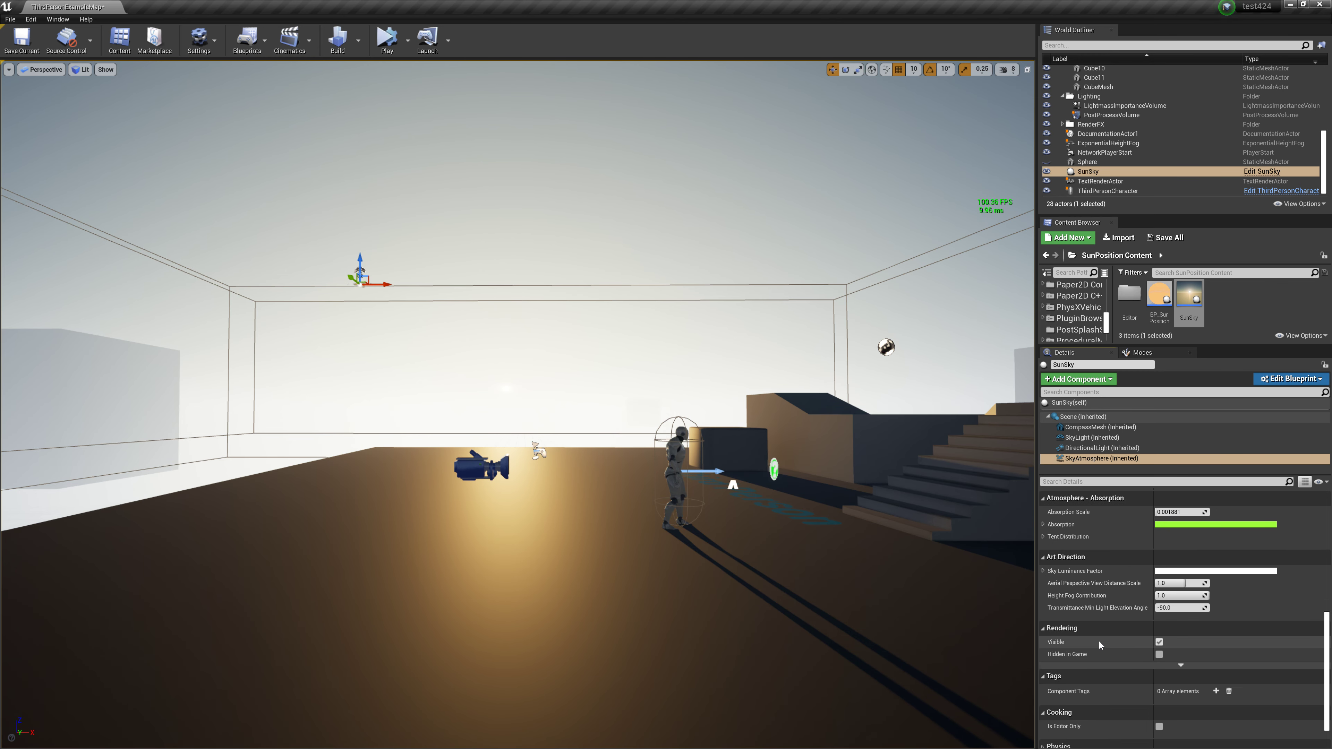
pyautogui.scroll(-1, 1099, 642)
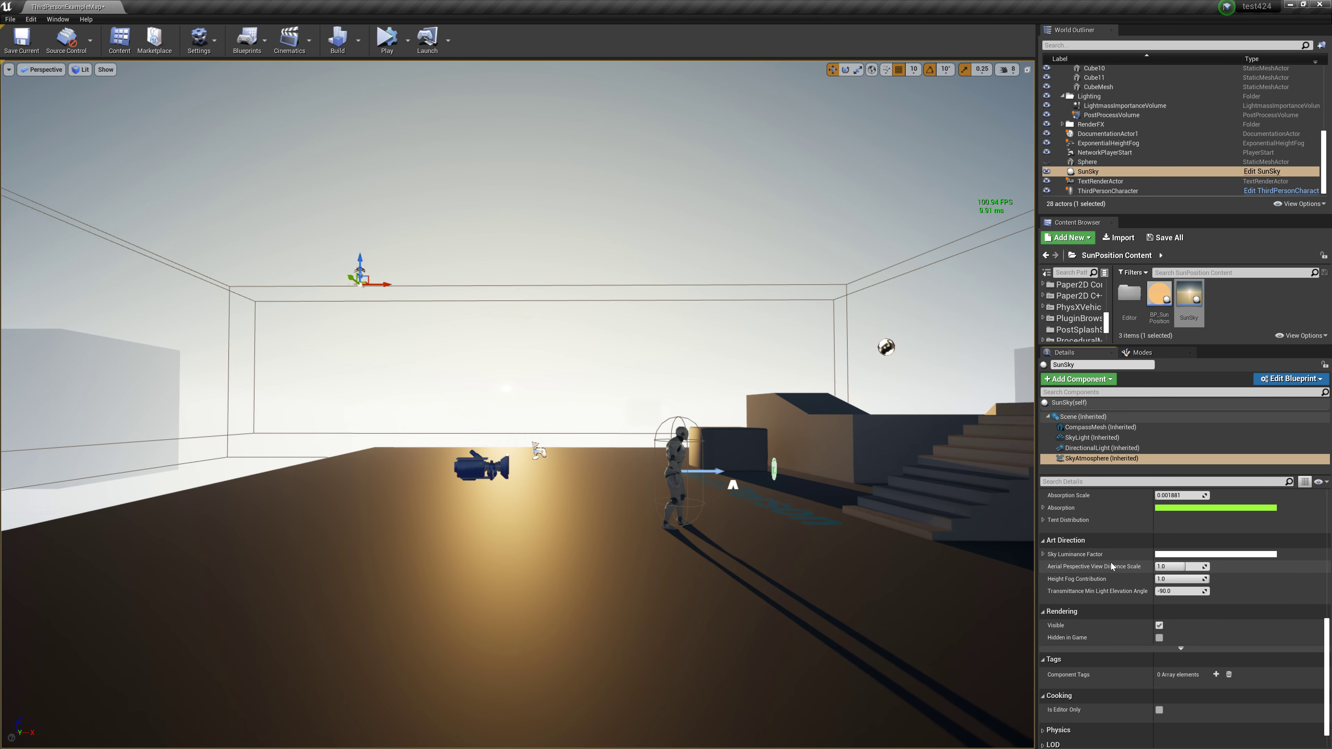
pyautogui.scroll(-1, 1114, 588)
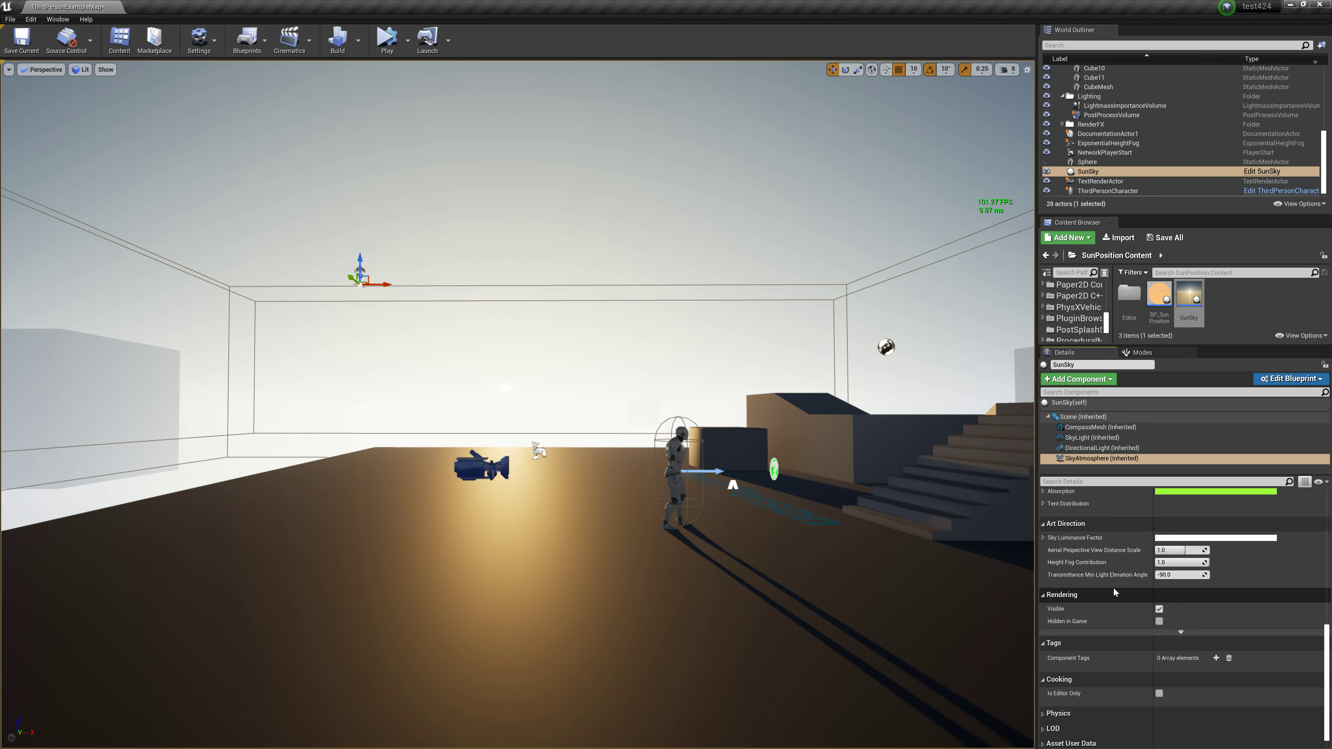
pyautogui.scroll(-1, 1113, 580)
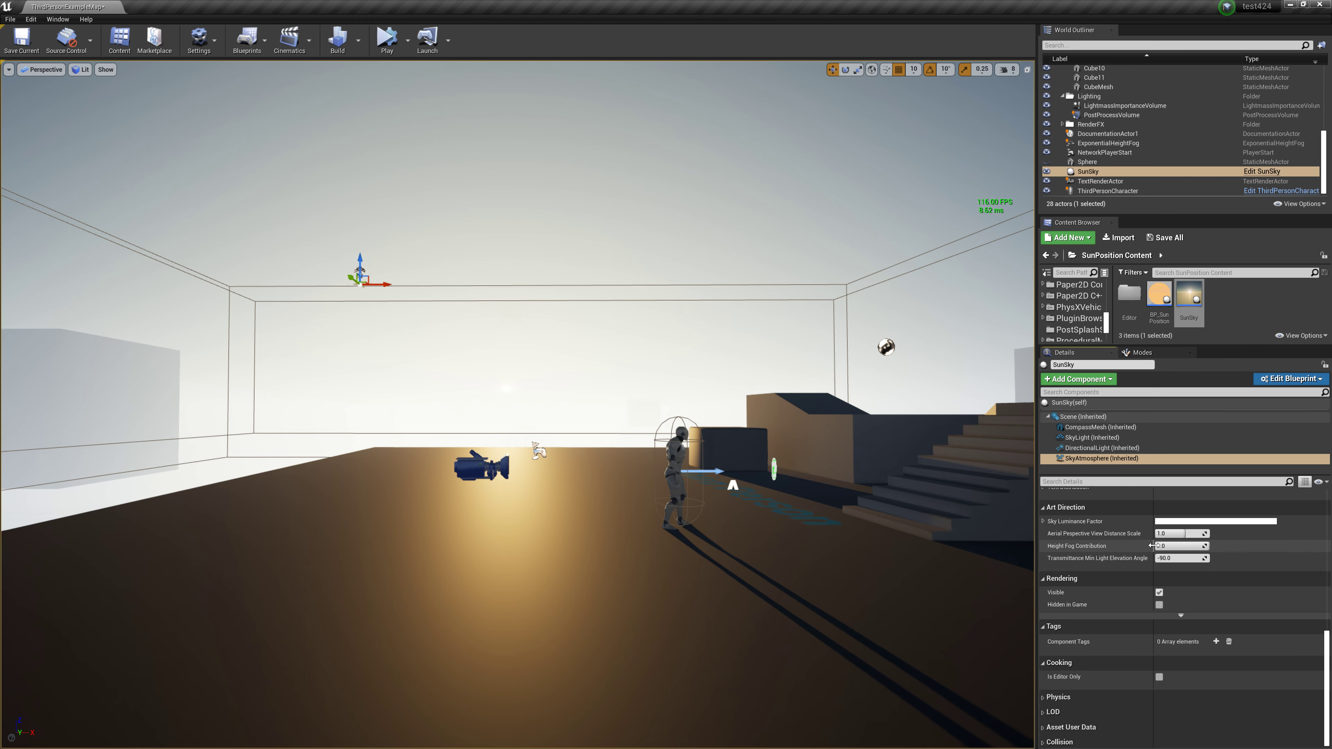
# Drop Height Fog Contribution to 0.0, then restore it to 1.0.
pyautogui.moveTo(1177, 545); pyautogui.dragTo(1133, 546)
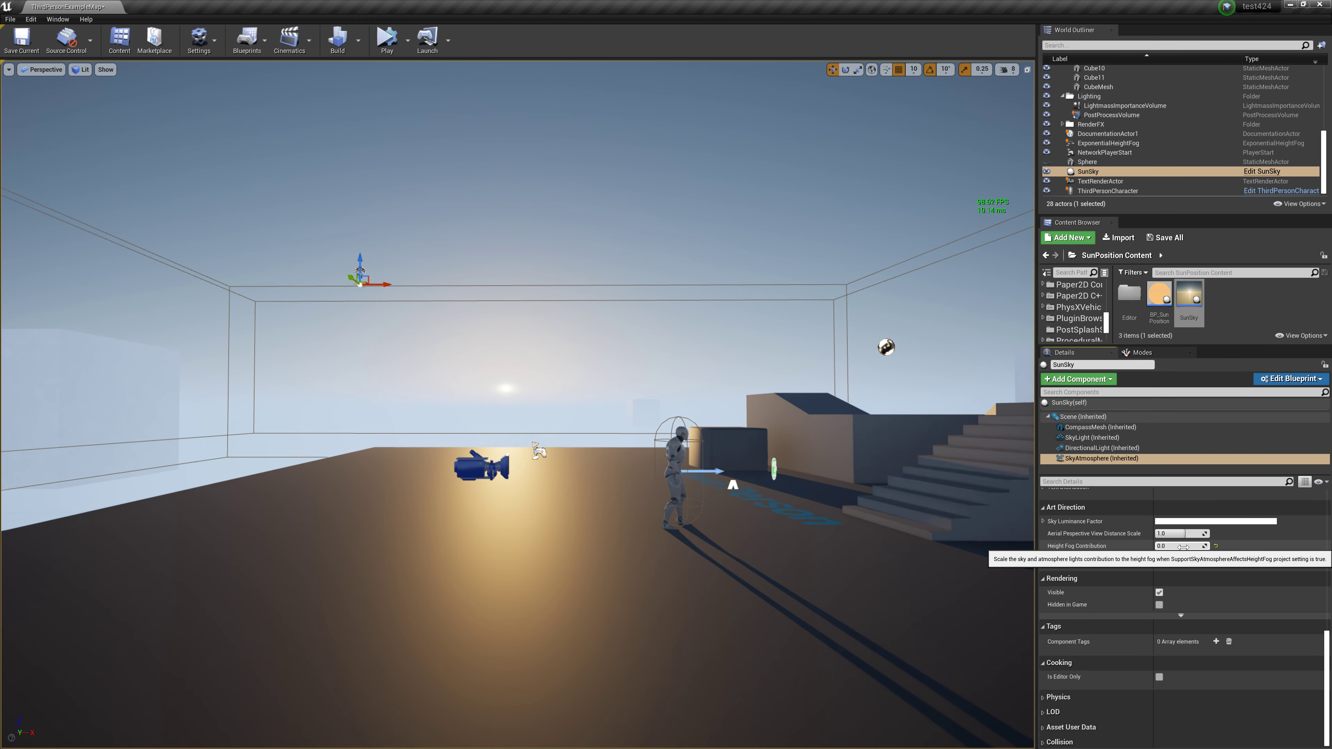
pyautogui.click(1176, 546)
pyautogui.write('1')
pyautogui.press('Return')
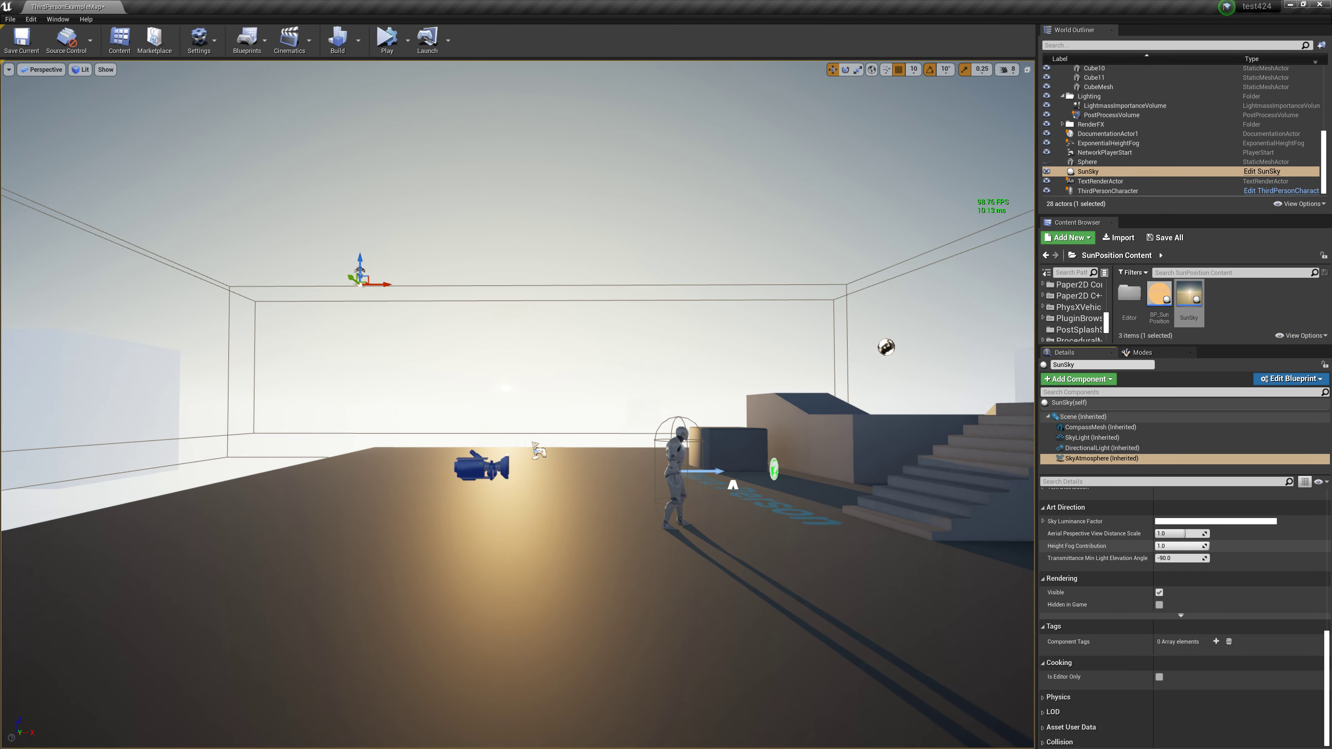
pyautogui.hotkey('ctrl', 'z')
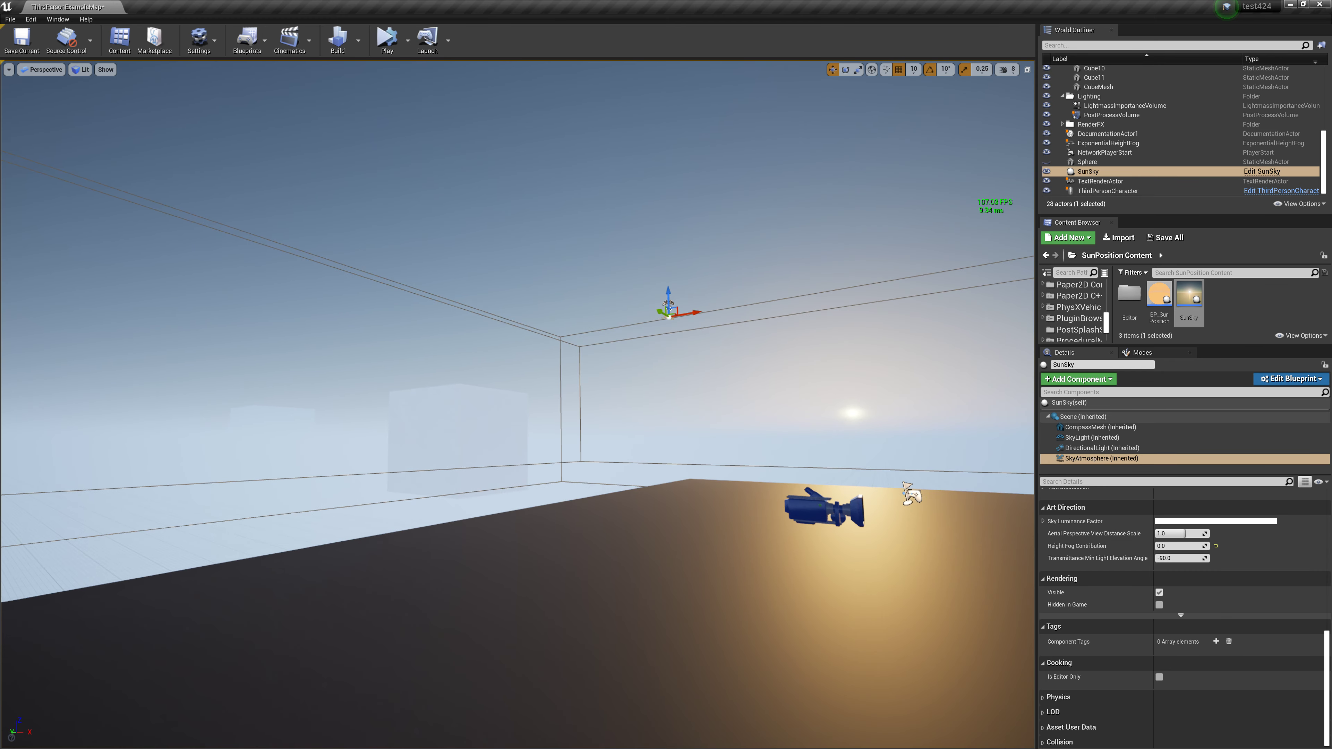
pyautogui.moveTo(911, 493); pyautogui.dragTo(840, 483, button='right')
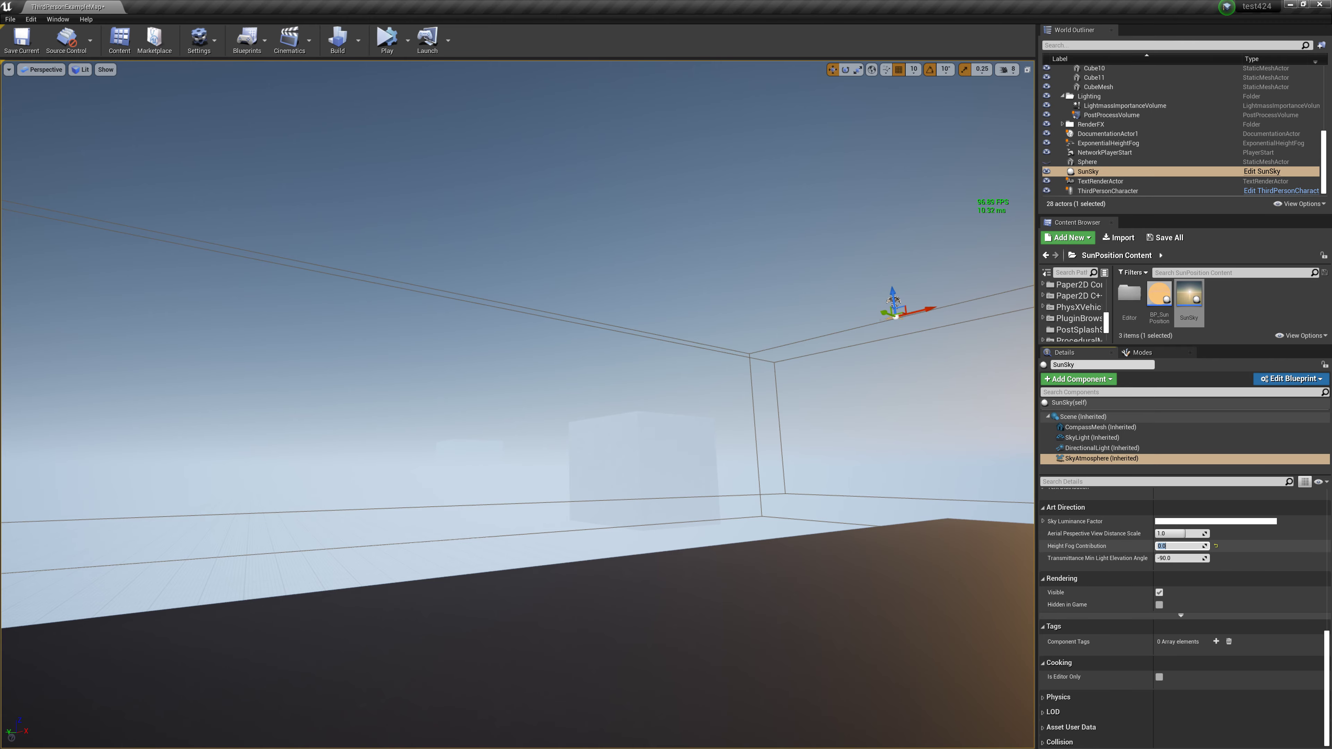
pyautogui.write('1')
pyautogui.press('Return')
# Frame the stairs and character, and compare Height Fog Contribution 0.0 against 1.0 again.
pyautogui.moveTo(577, 367); pyautogui.dragTo(473, 341, button='right')
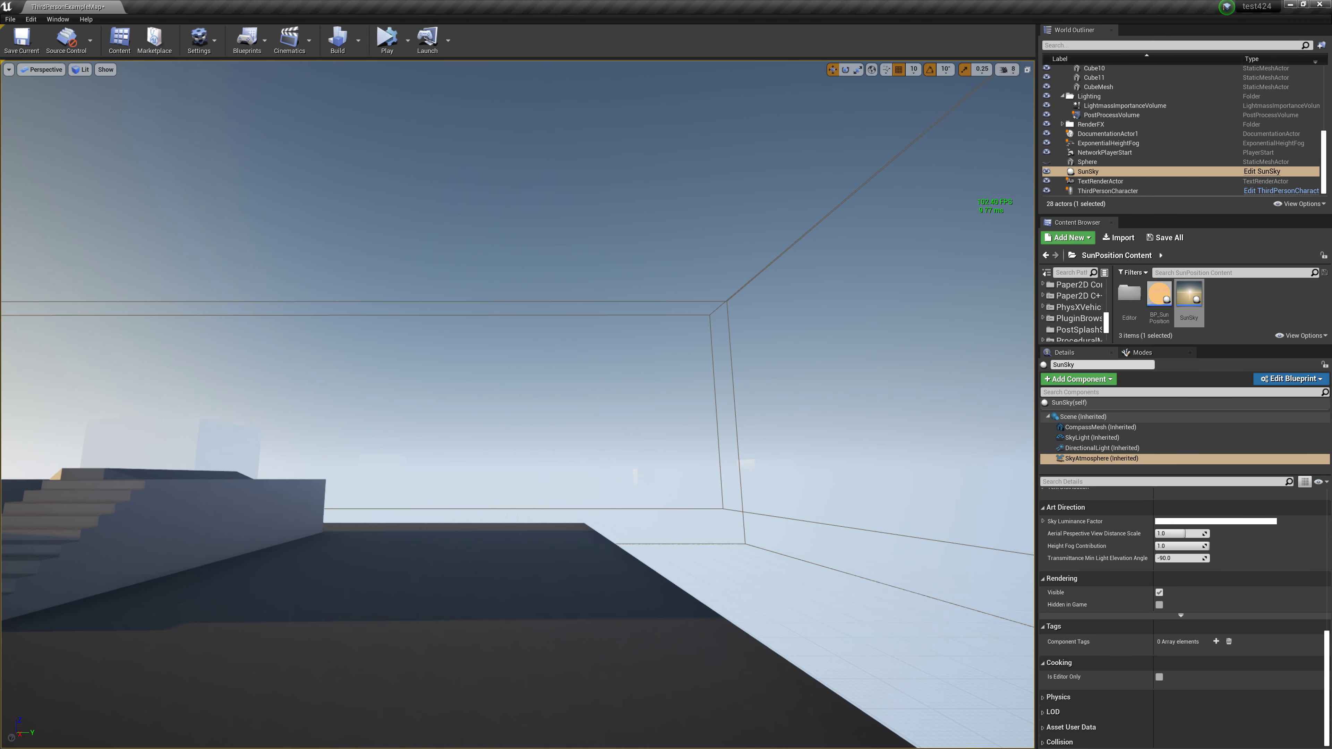
pyautogui.moveTo(577, 367)
pyautogui.mouseDown(button='right')
pyautogui.moveTo(550, 363)
pyautogui.moveTo(525, 315)
pyautogui.mouseUp(button='right')
pyautogui.click(9, 70)
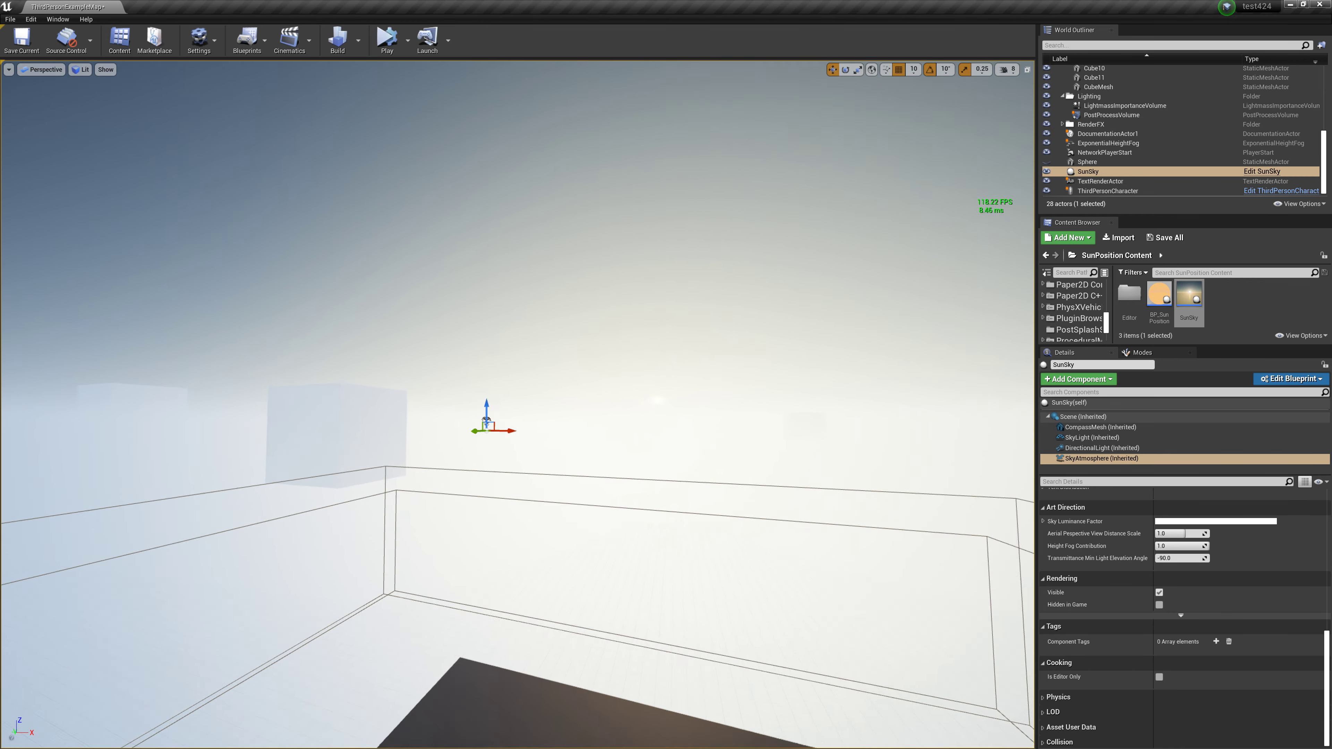
pyautogui.moveTo(486, 420); pyautogui.dragTo(419, 399, button='right')
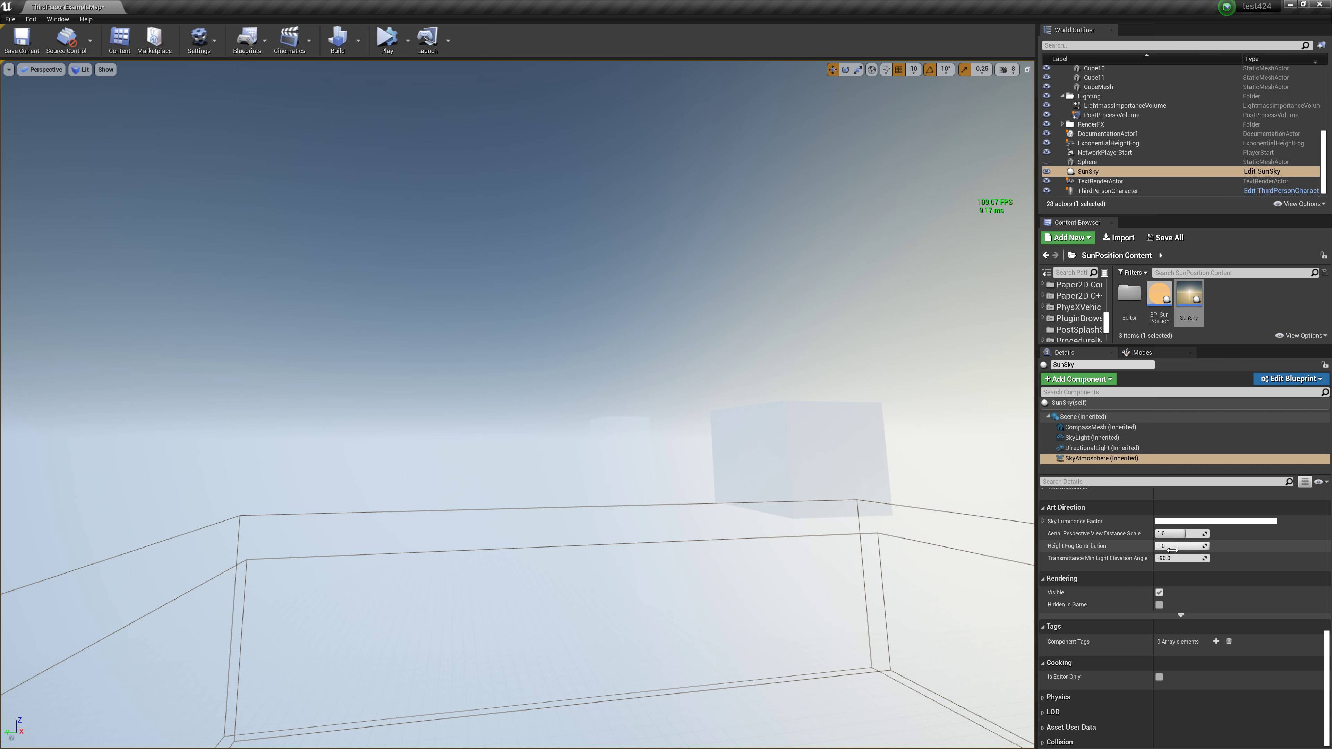
pyautogui.moveTo(1168, 546); pyautogui.dragTo(1128, 546)
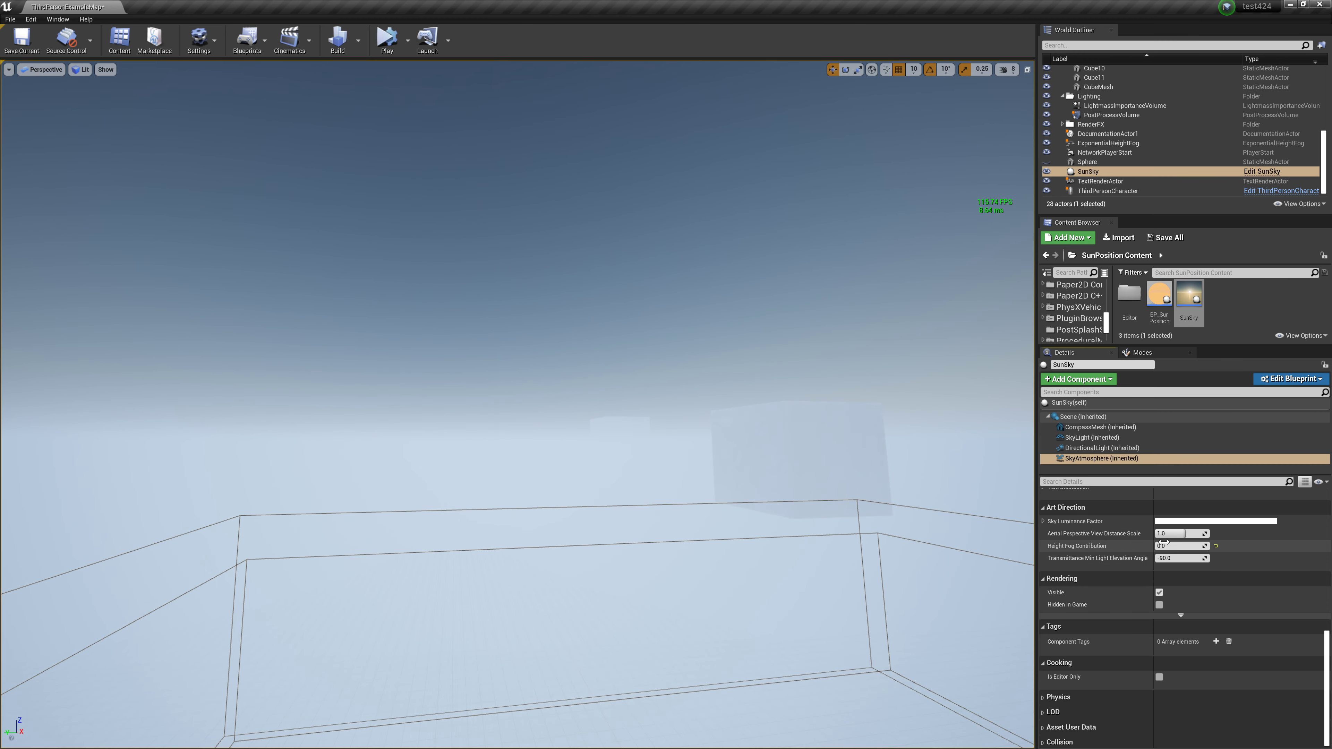
pyautogui.write('1')
pyautogui.press('Return')
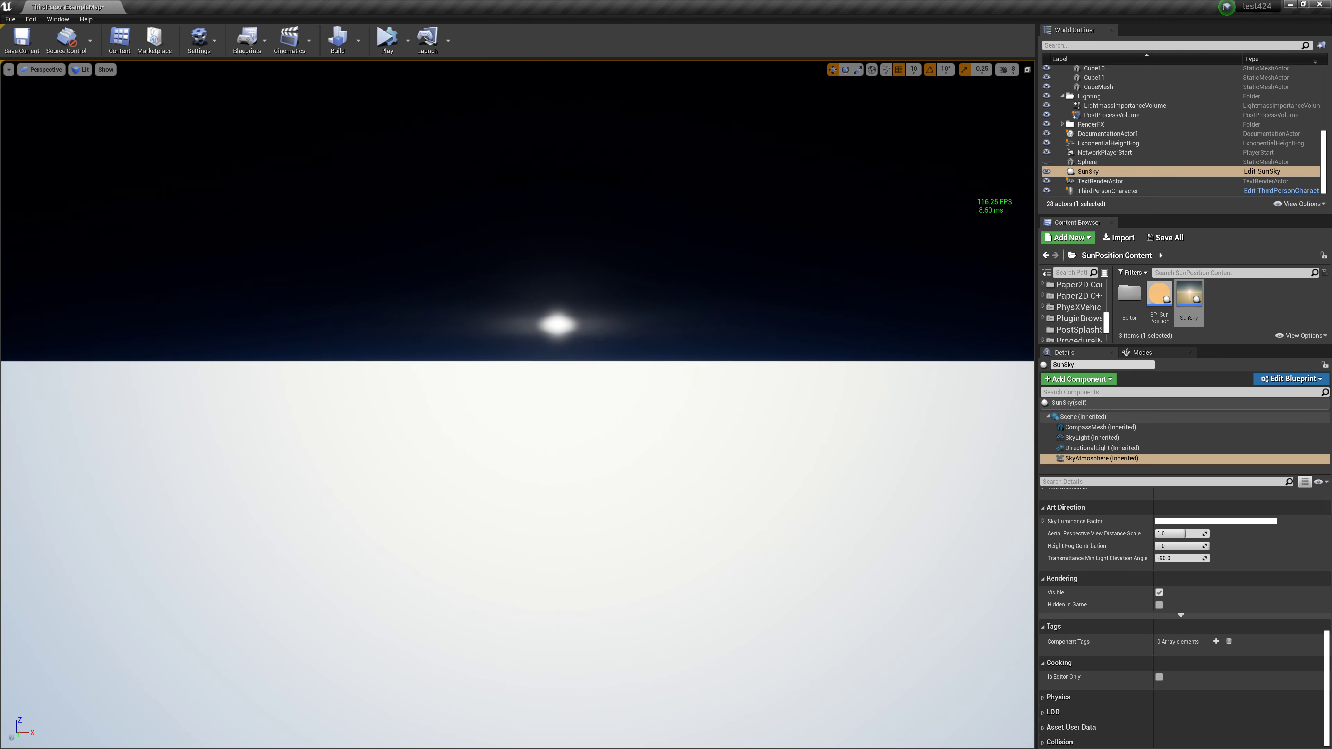
# Reset Atmosphere Height to 60, drag it up to about 88.95, and select the ExponentialHeightFog.
pyautogui.scroll(3, 1238, 581)
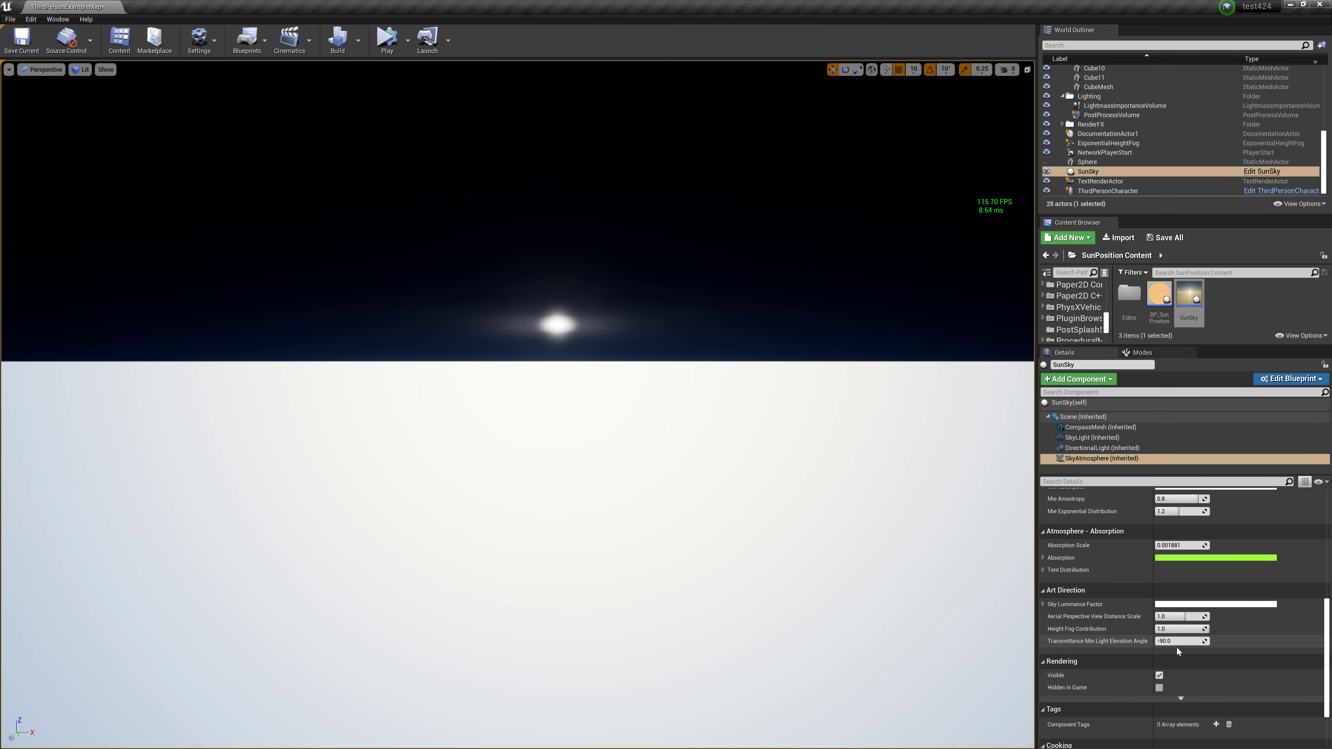
pyautogui.scroll(4, 1177, 648)
pyautogui.scroll(3, 1232, 652)
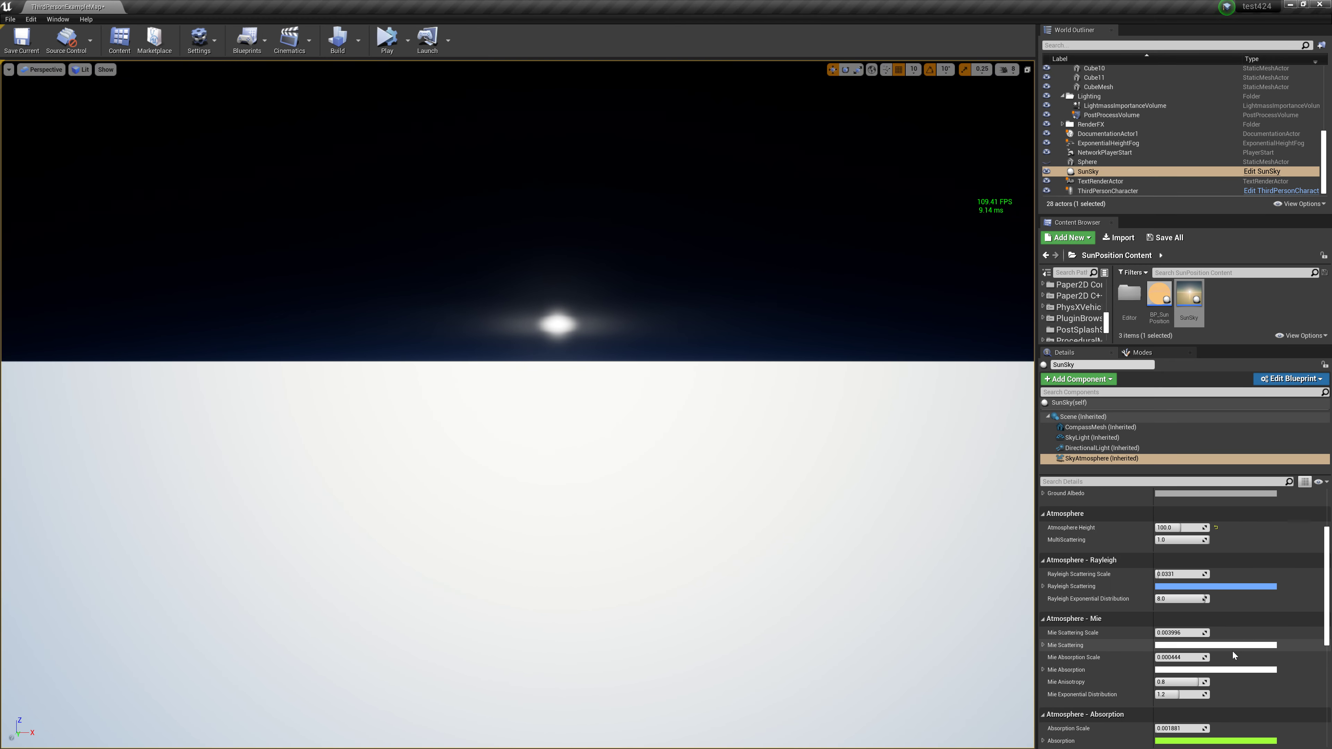
pyautogui.scroll(1, 1233, 652)
pyautogui.scroll(1, 1232, 651)
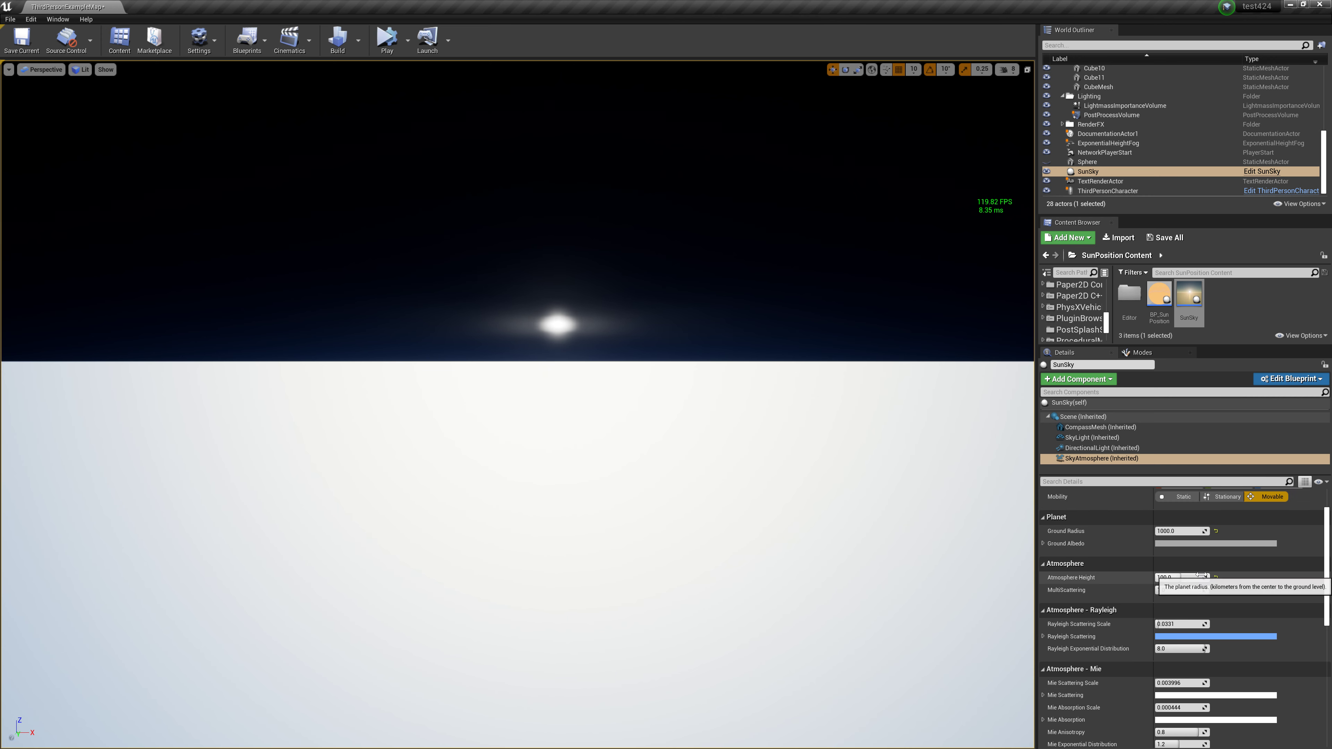
pyautogui.click(1216, 577)
pyautogui.moveTo(1182, 577); pyautogui.dragTo(1206, 578)
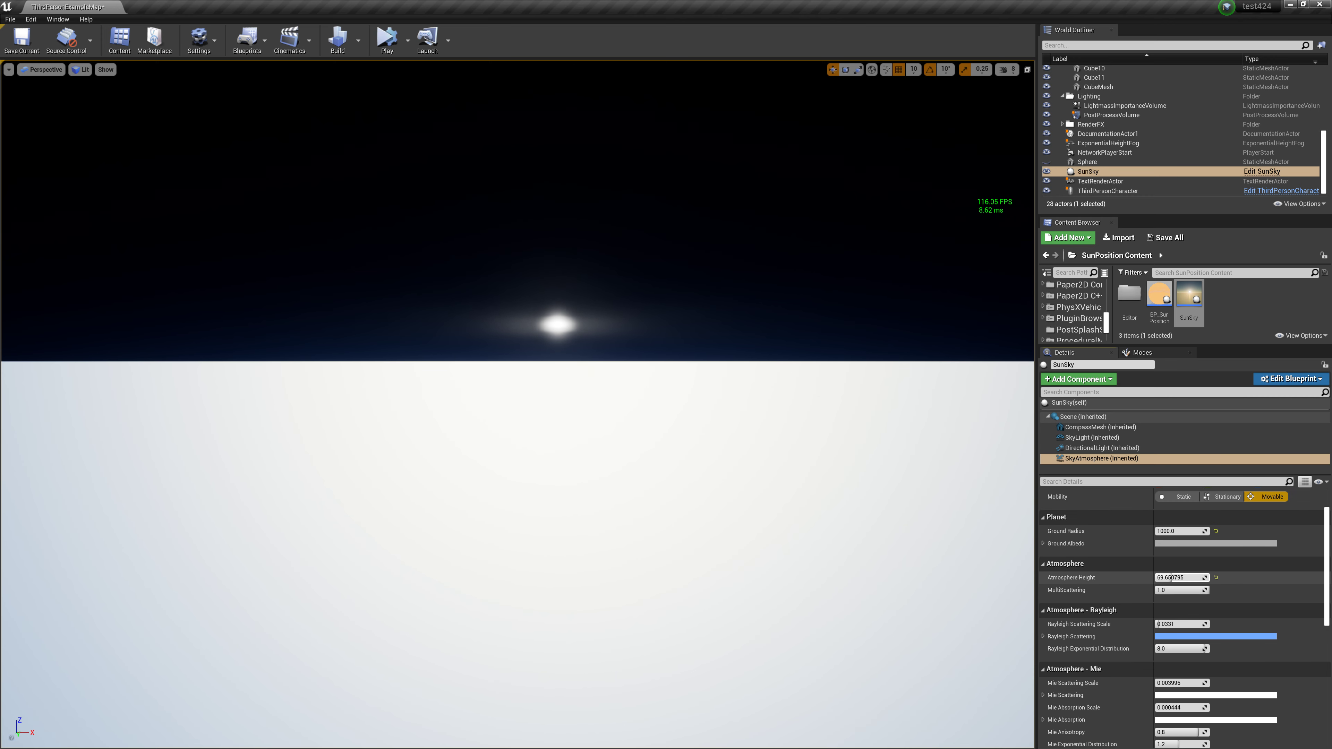
pyautogui.click(1109, 143)
pyautogui.scroll(1, 1246, 583)
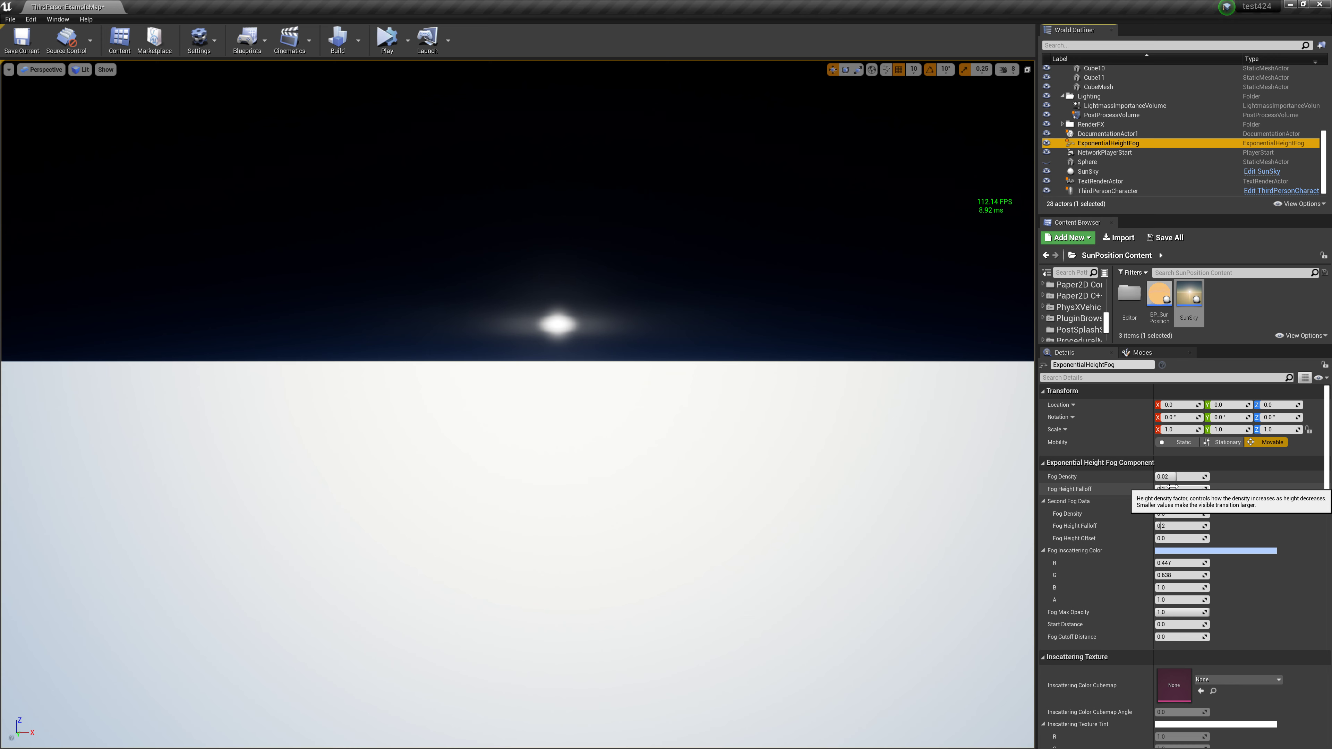
# Set Fog Height Falloff to 0.01, then adjust it to 0.1.
pyautogui.click(1173, 488)
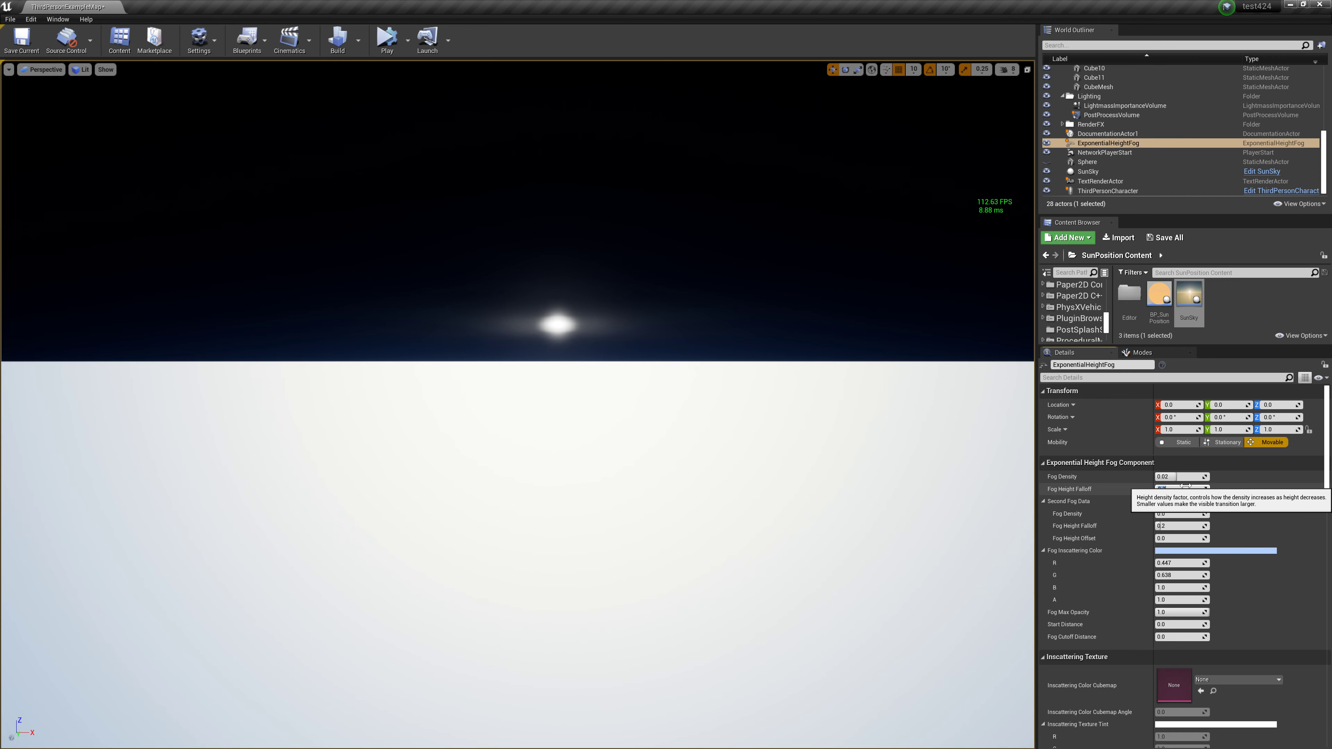
pyautogui.write('0.01')
pyautogui.press('Return')
pyautogui.moveTo(1186, 486); pyautogui.dragTo(1201, 487)
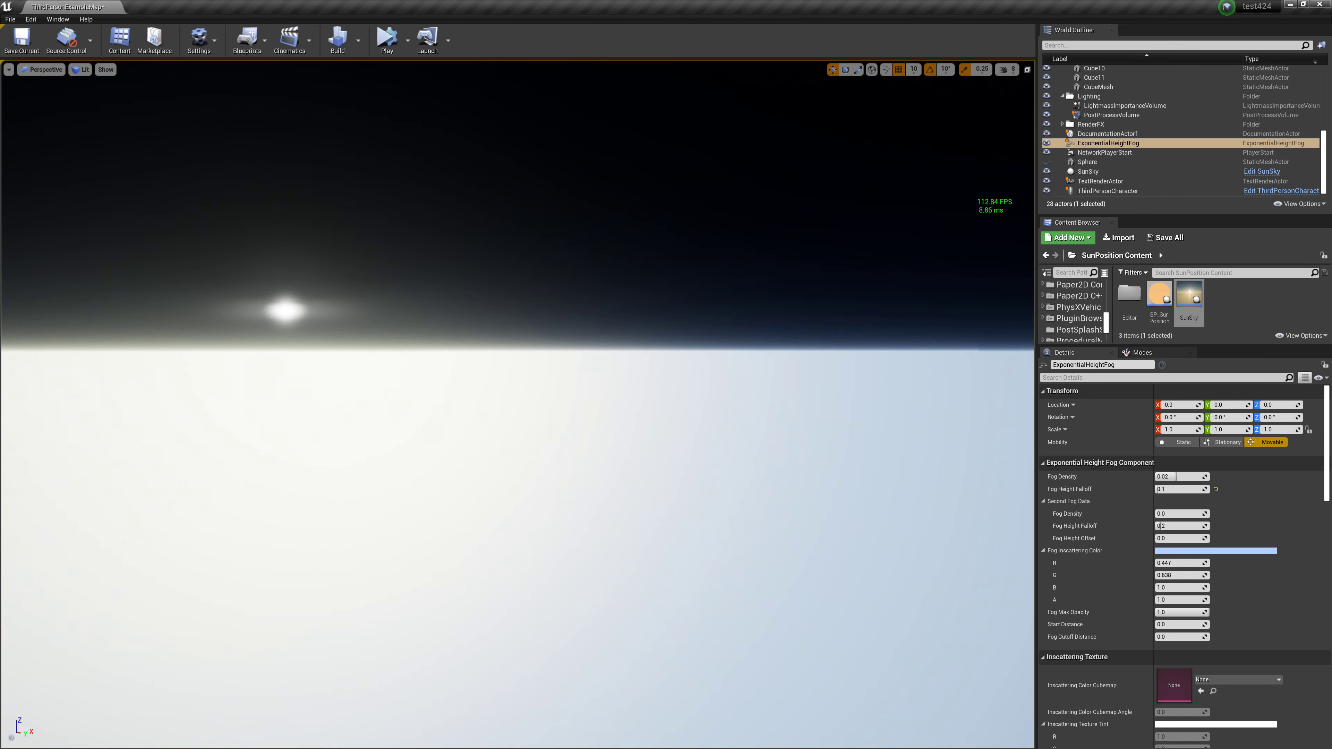
pyautogui.moveTo(524, 420); pyautogui.dragTo(466, 441, button='right')
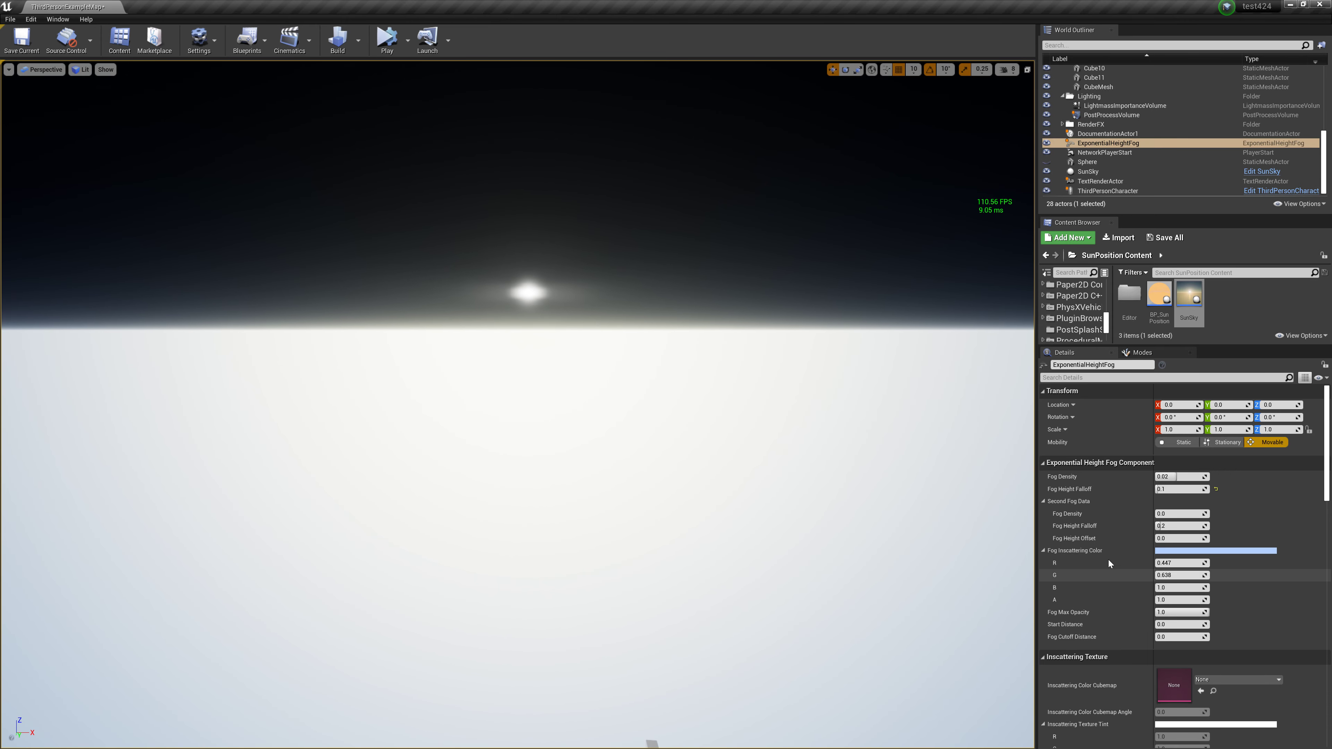
# Experiment with Fog Cutoff Distance values, ending with a cutoff of 100.
pyautogui.moveTo(1181, 637); pyautogui.dragTo(1207, 637)
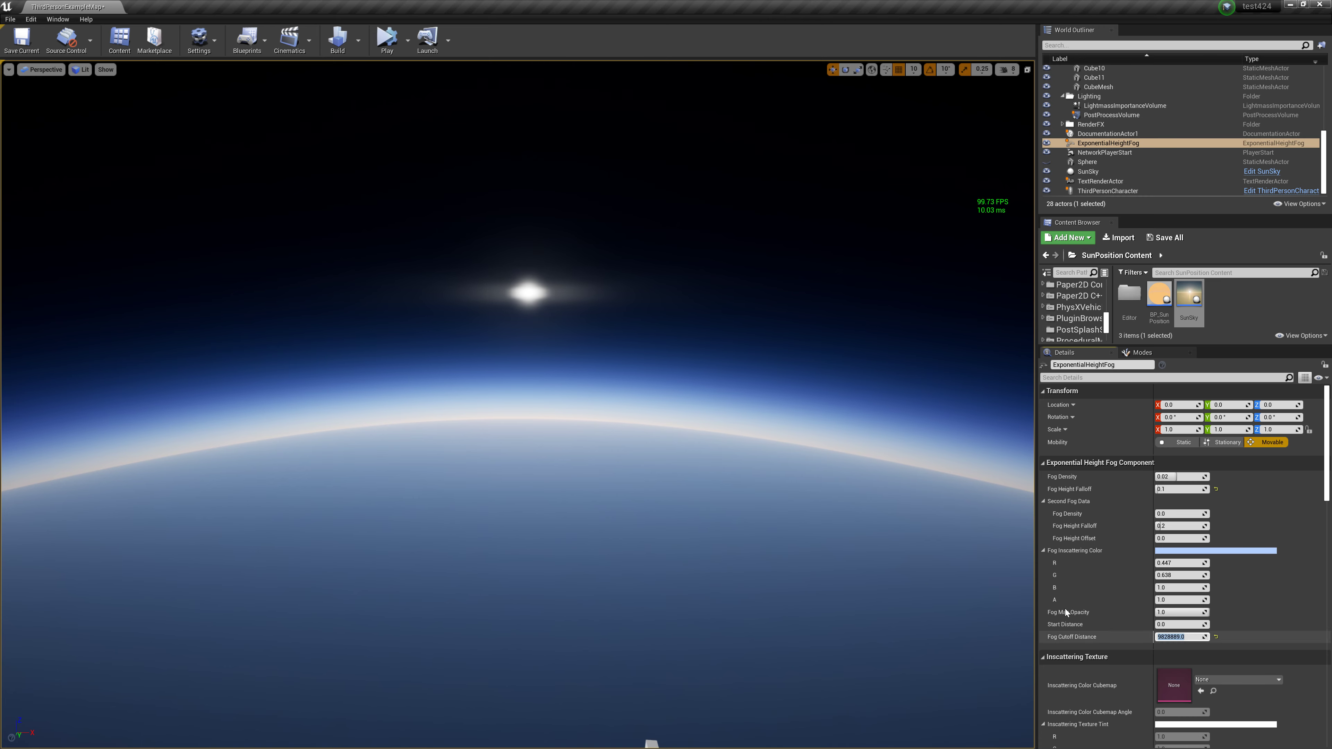
pyautogui.moveTo(524, 420); pyautogui.dragTo(472, 472, button='right')
pyautogui.moveTo(517, 399); pyautogui.dragTo(514, 336, button='right')
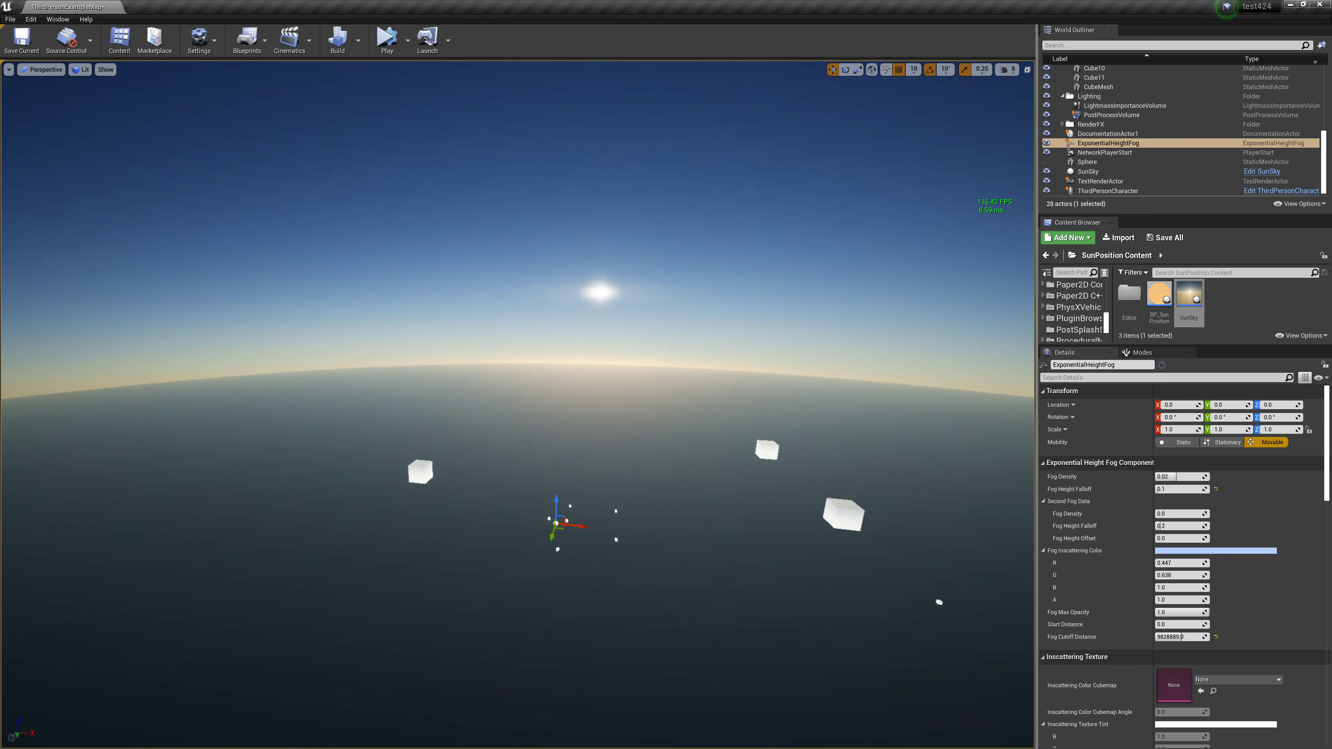
pyautogui.click(1181, 637)
pyautogui.write('0')
pyautogui.press('Return')
pyautogui.write('10')
pyautogui.press('Return')
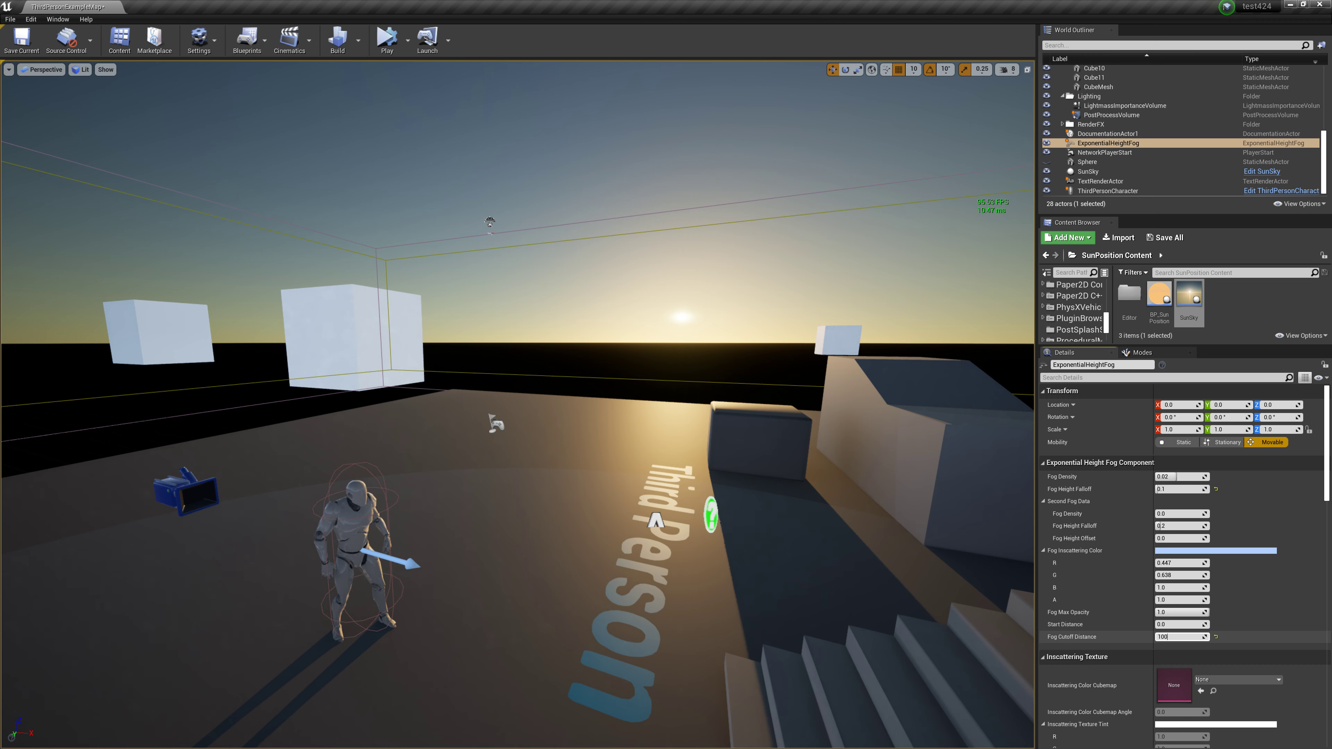
pyautogui.write('00.0')
# Raise the height fog's Fog Cutoff Distance to 10000, then 100000, then 1000000.
pyautogui.press('Return')
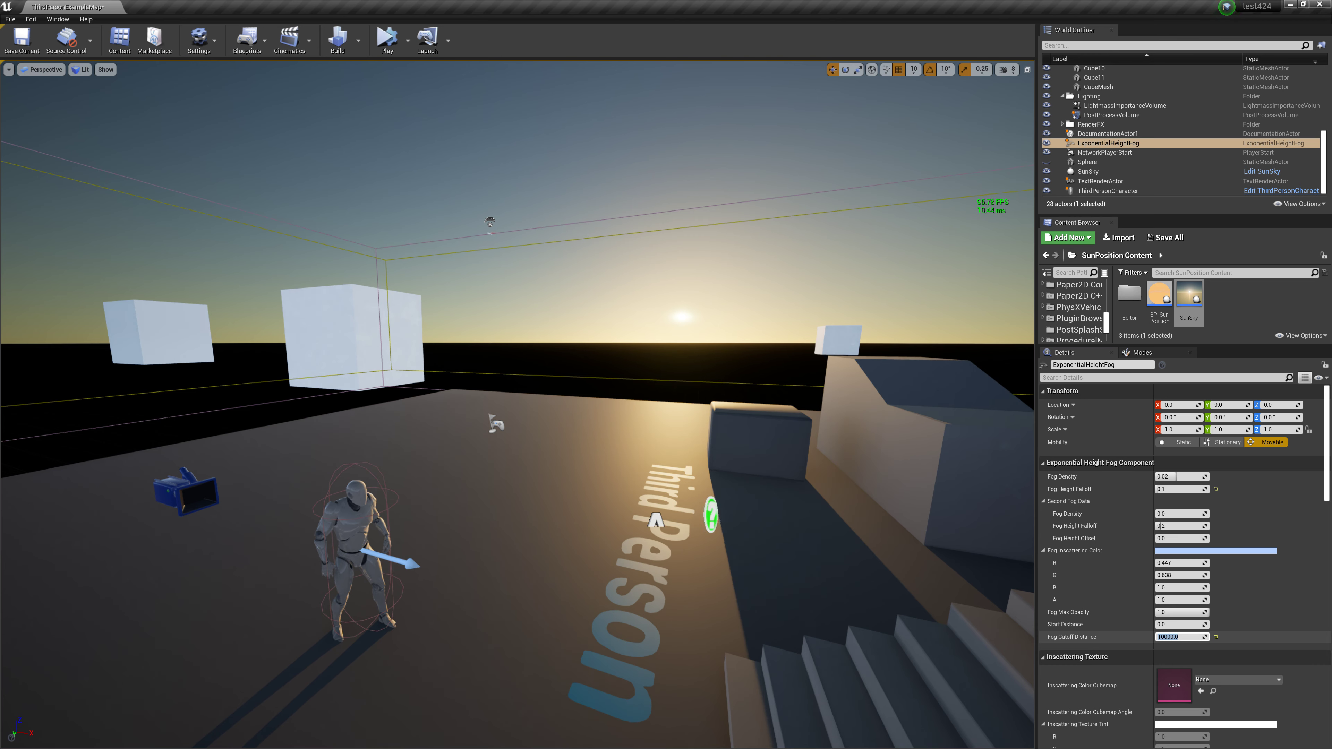
pyautogui.click(1231, 654)
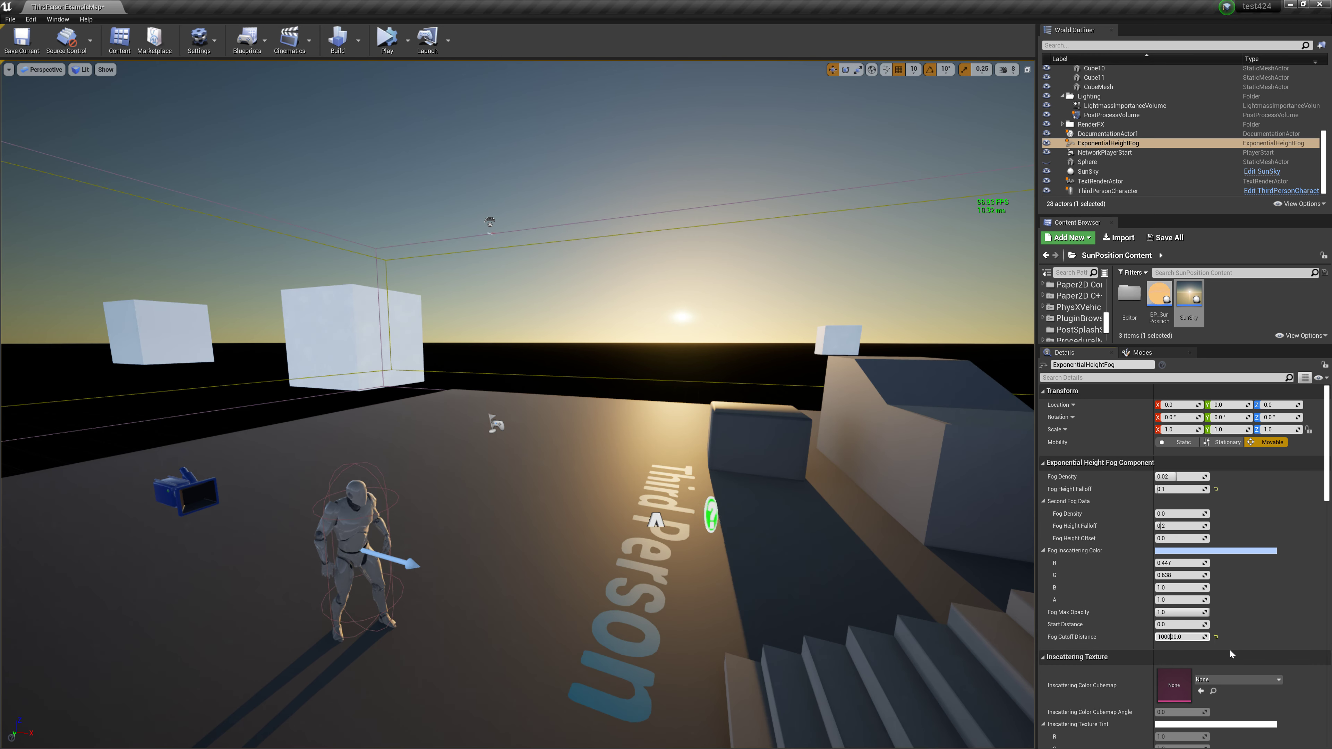
pyautogui.press('Return')
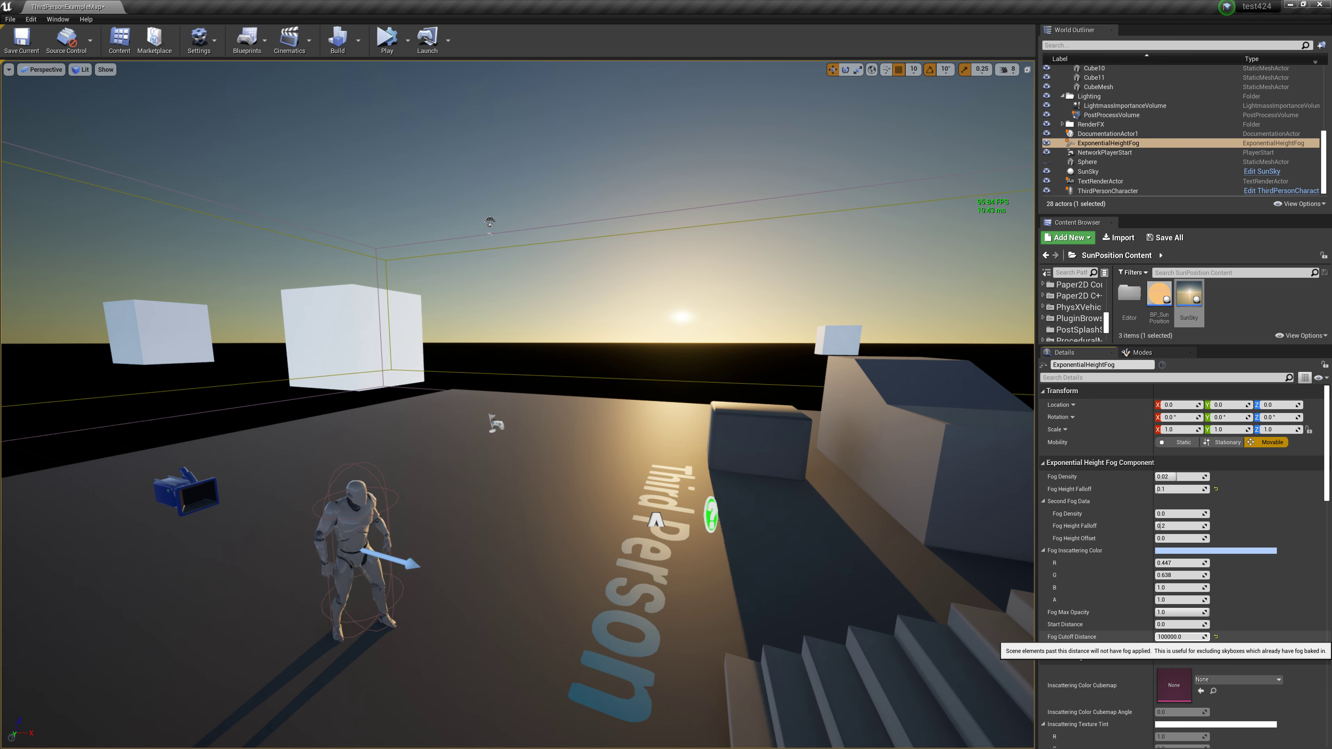
pyautogui.write('1000000')
pyautogui.press('Return')
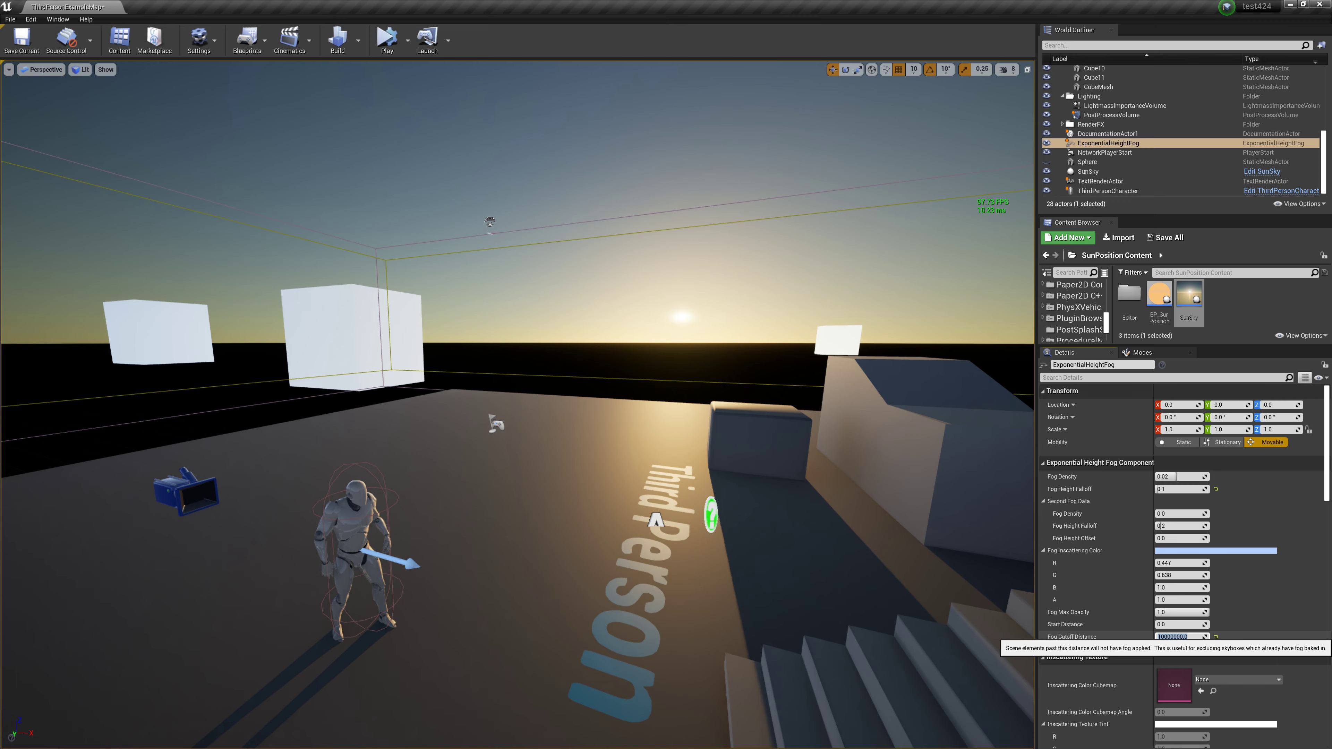
# Enter the final Fog Cutoff Distance of 20971520 and look up at the sunset sky.
pyautogui.write('20971520')
pyautogui.press('Return')
pyautogui.moveTo(824, 533)
pyautogui.mouseDown(button='right')
pyautogui.moveTo(656, 519)
pyautogui.moveTo(760, 520)
pyautogui.mouseUp(button='right')
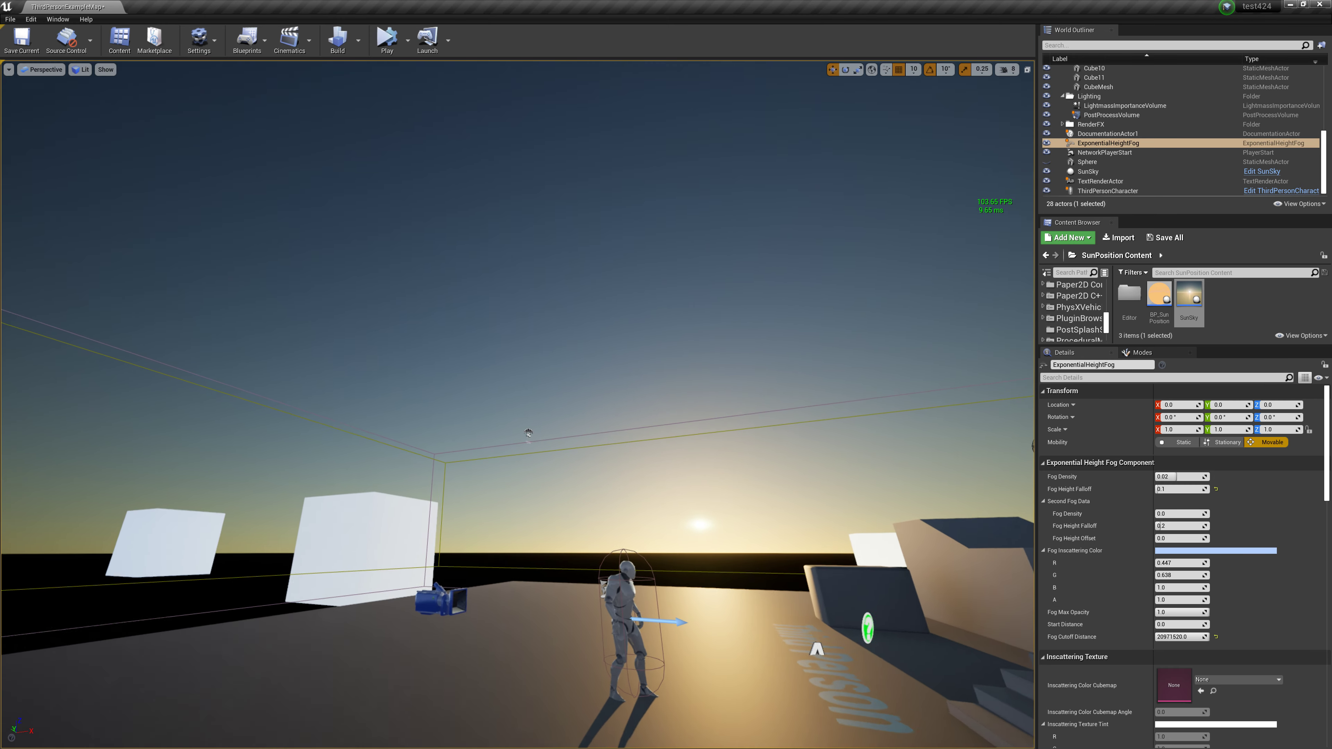
pyautogui.moveTo(761, 519)
pyautogui.mouseDown(button='right')
pyautogui.moveTo(765, 420)
pyautogui.moveTo(745, 446)
pyautogui.mouseUp(button='right')
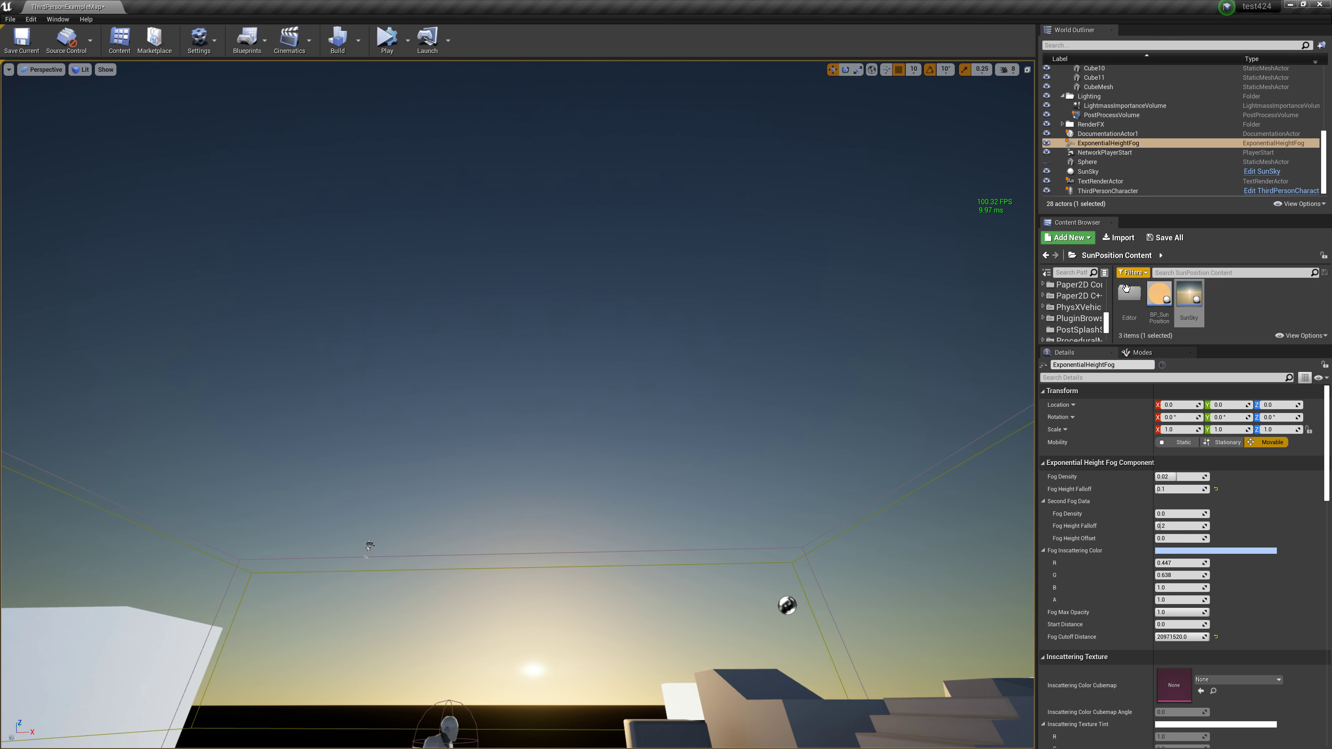
pyautogui.moveTo(1114, 346); pyautogui.dragTo(1107, 353)
# Select the SunSky actor and show its SkyAtmosphere (Inherited) component settings.
pyautogui.hotkey('ctrl', 'shift', 'h')
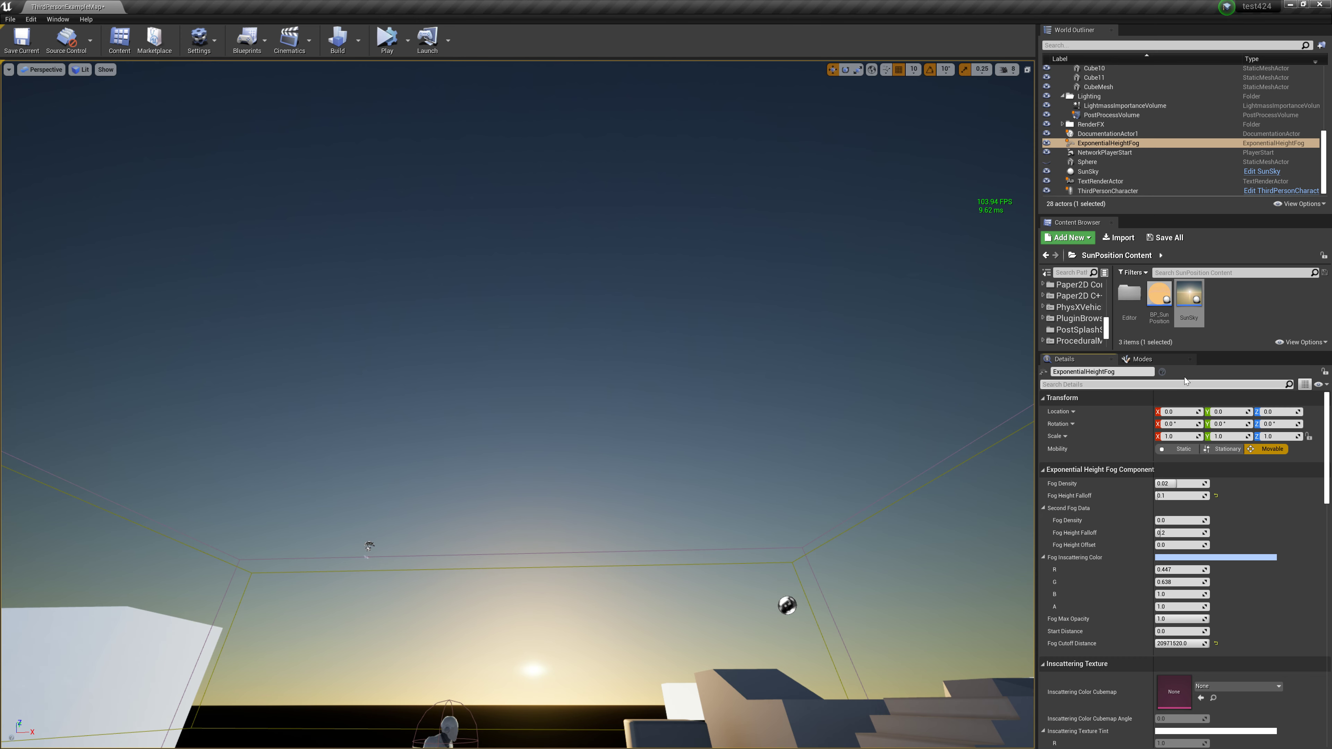
pyautogui.click(1090, 171)
pyautogui.click(1091, 464)
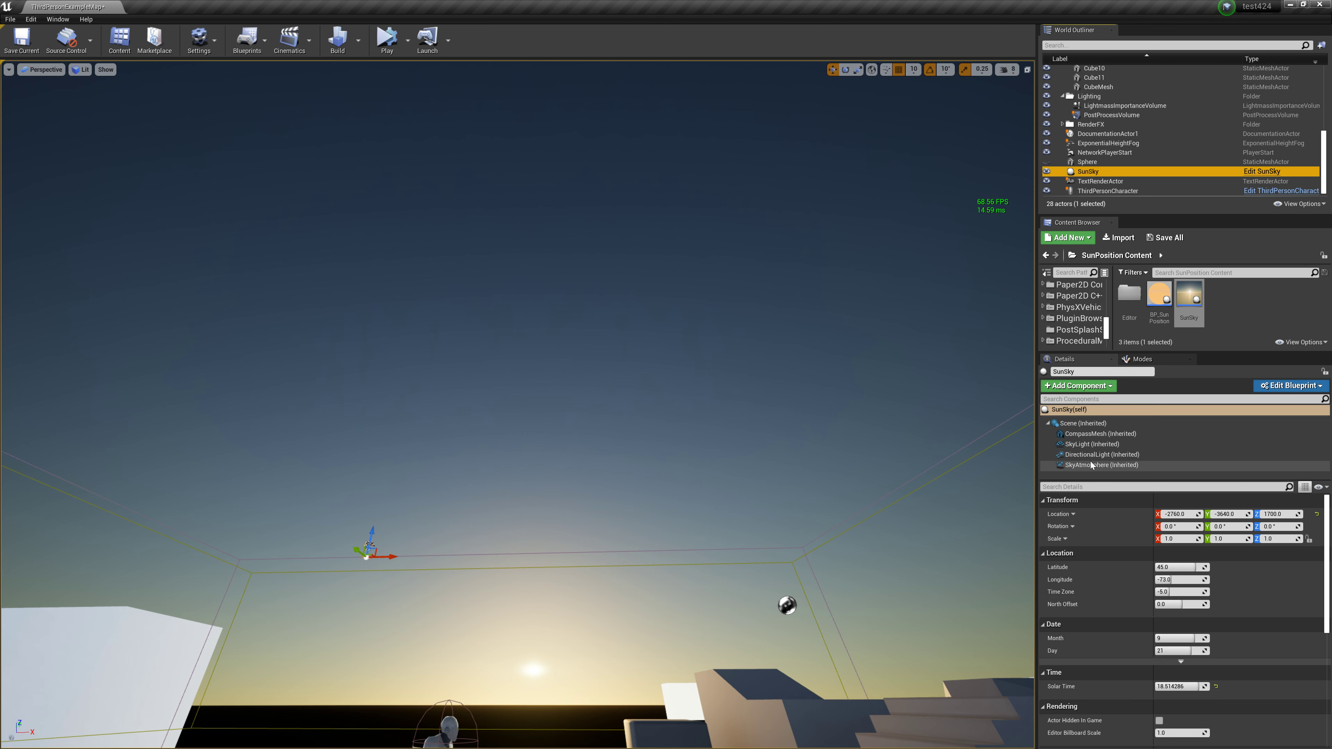
pyautogui.scroll(-10, 1096, 656)
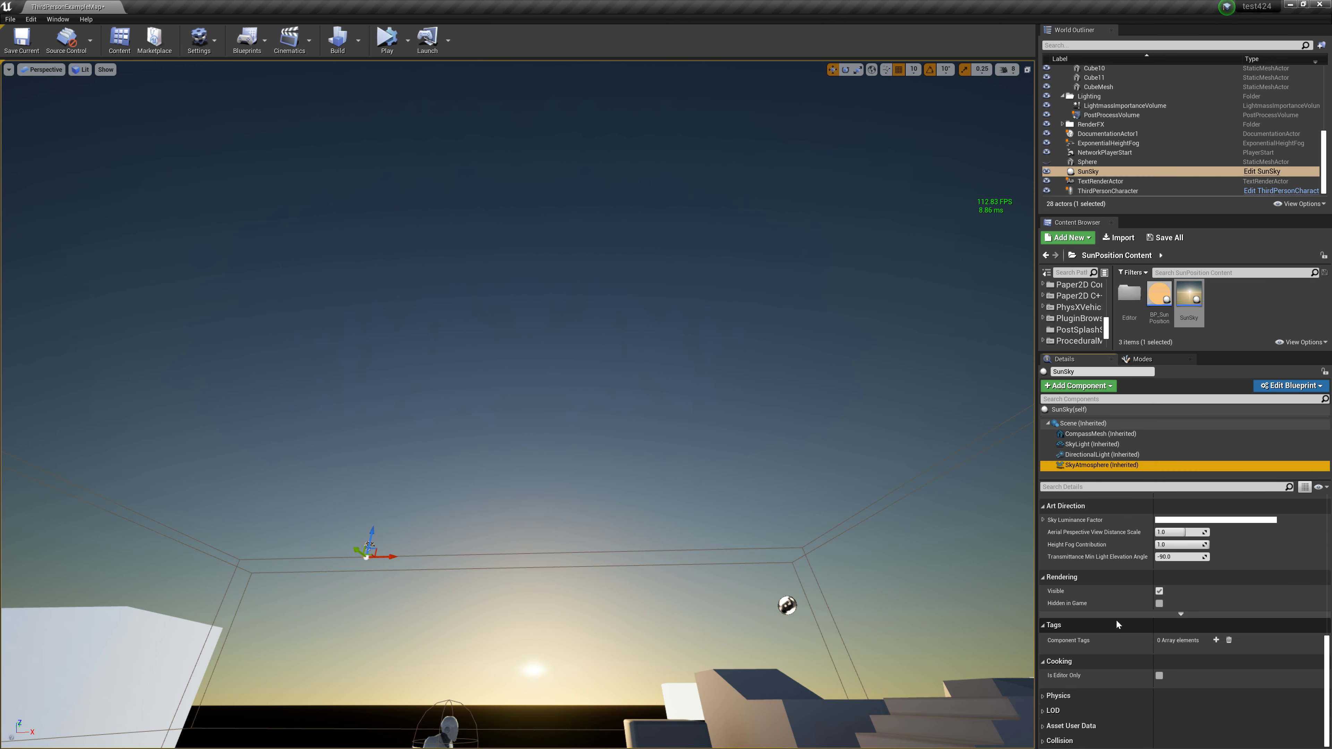
# Set Height Fog Contribution to 0, then reset it to the default 1.0.
pyautogui.click(1178, 544)
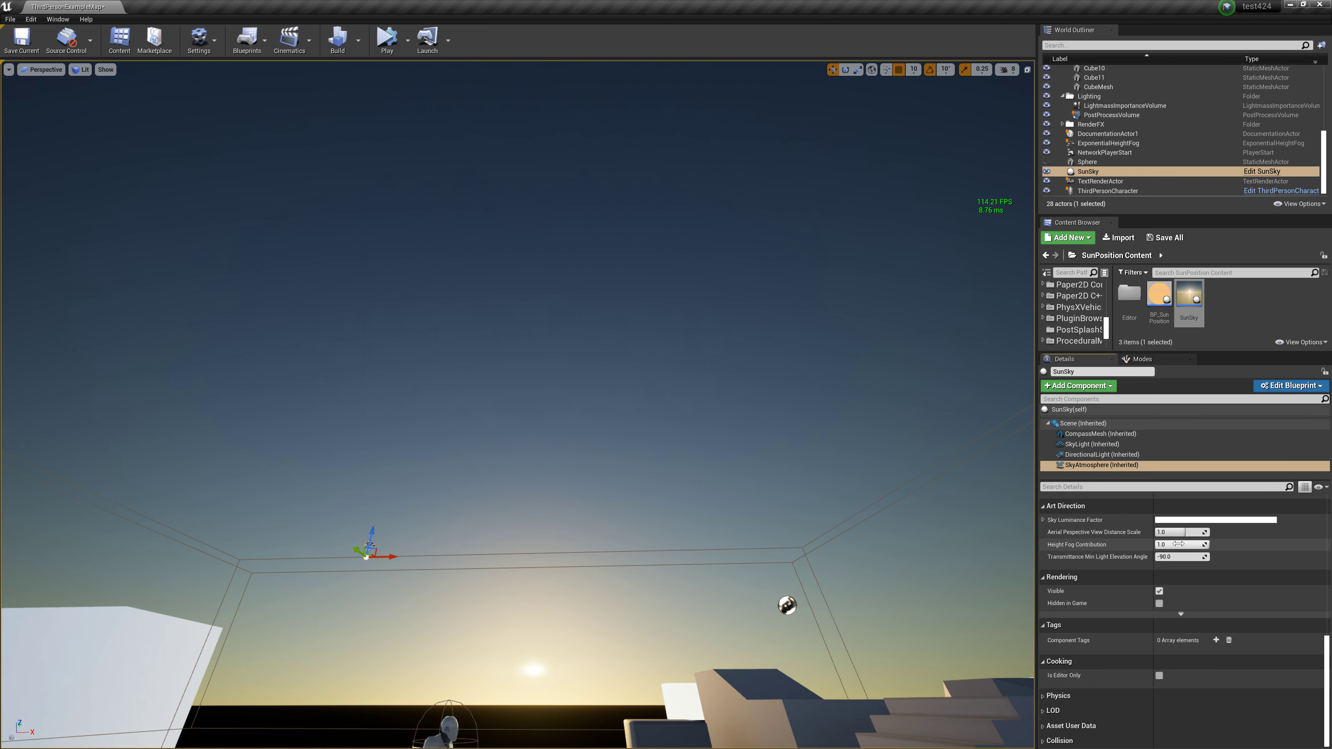
pyautogui.write('0')
pyautogui.press('Return')
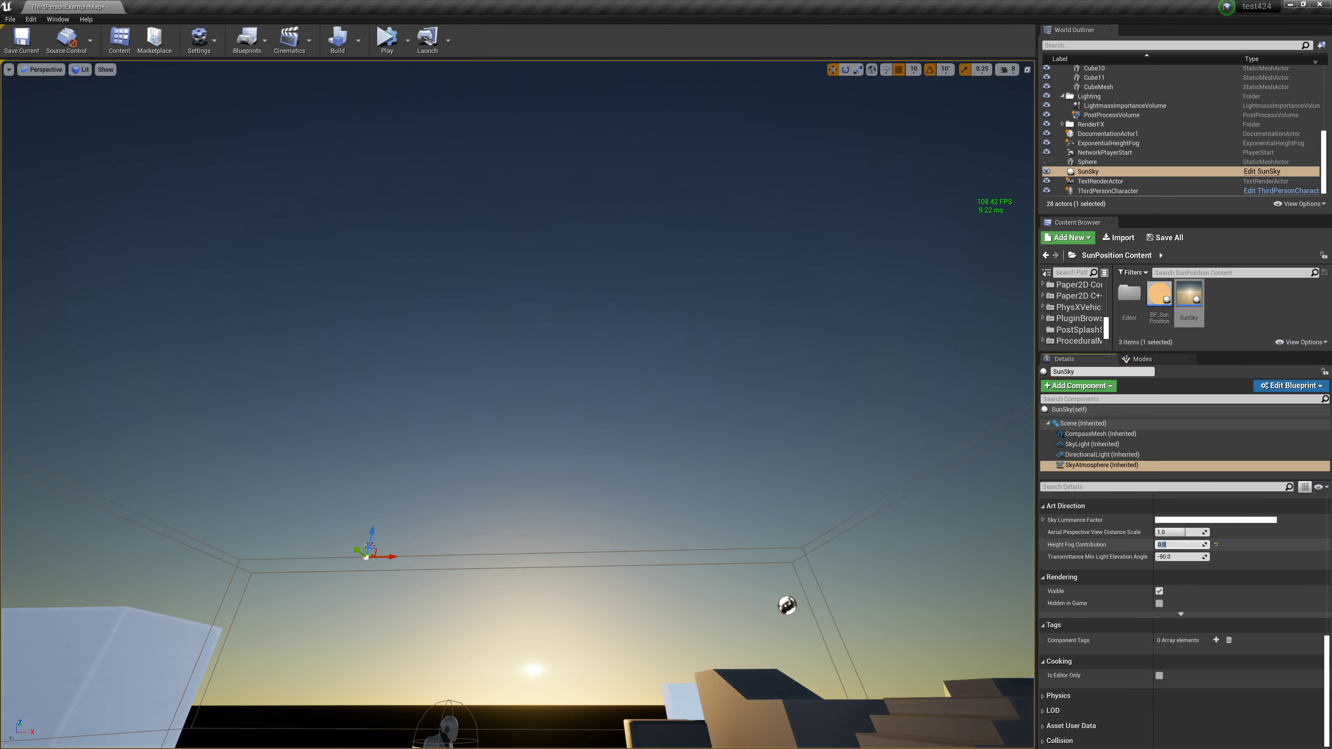
pyautogui.click(1215, 544)
pyautogui.moveTo(941, 507); pyautogui.dragTo(941, 525, button='right')
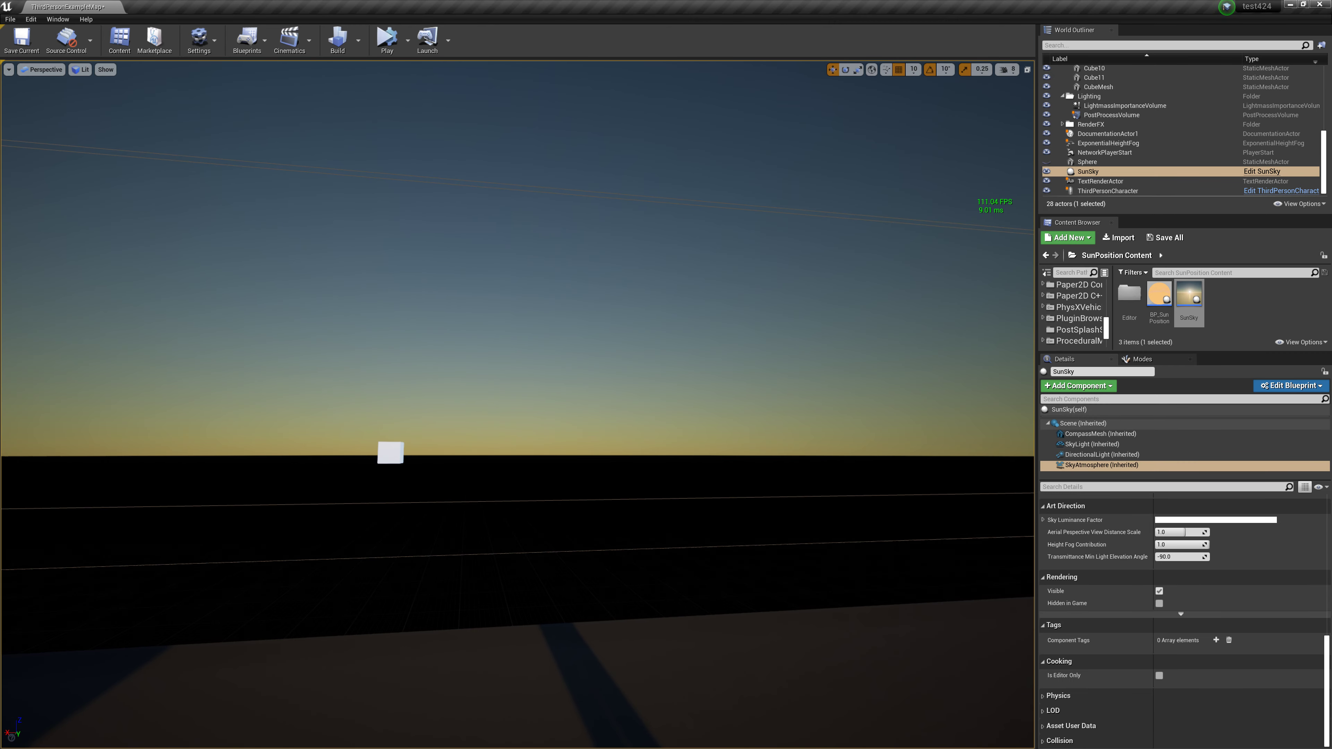
pyautogui.moveTo(733, 420); pyautogui.dragTo(733, 420, button='right')
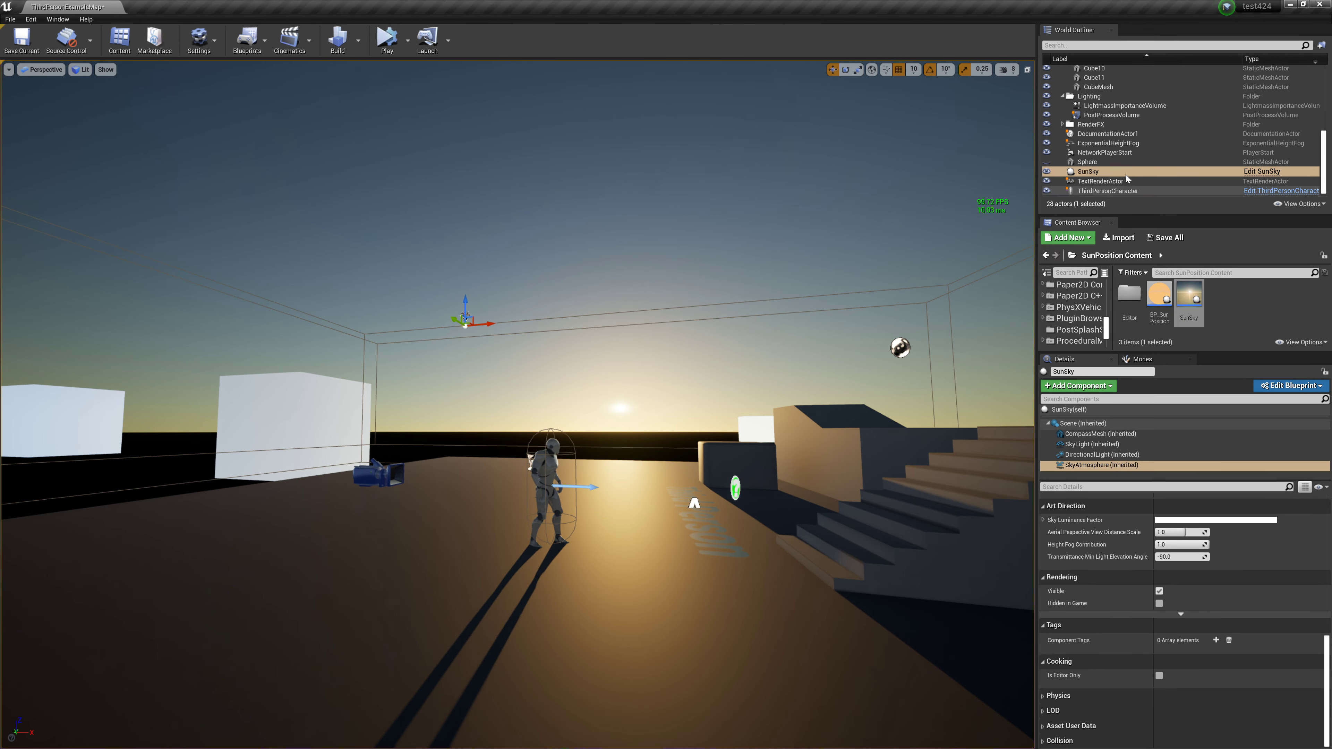
# Enable Volumetric Fog on ExponentialHeightFog and raise Scattering Distribution from 0.2 to about 0.54.
pyautogui.click(1108, 142)
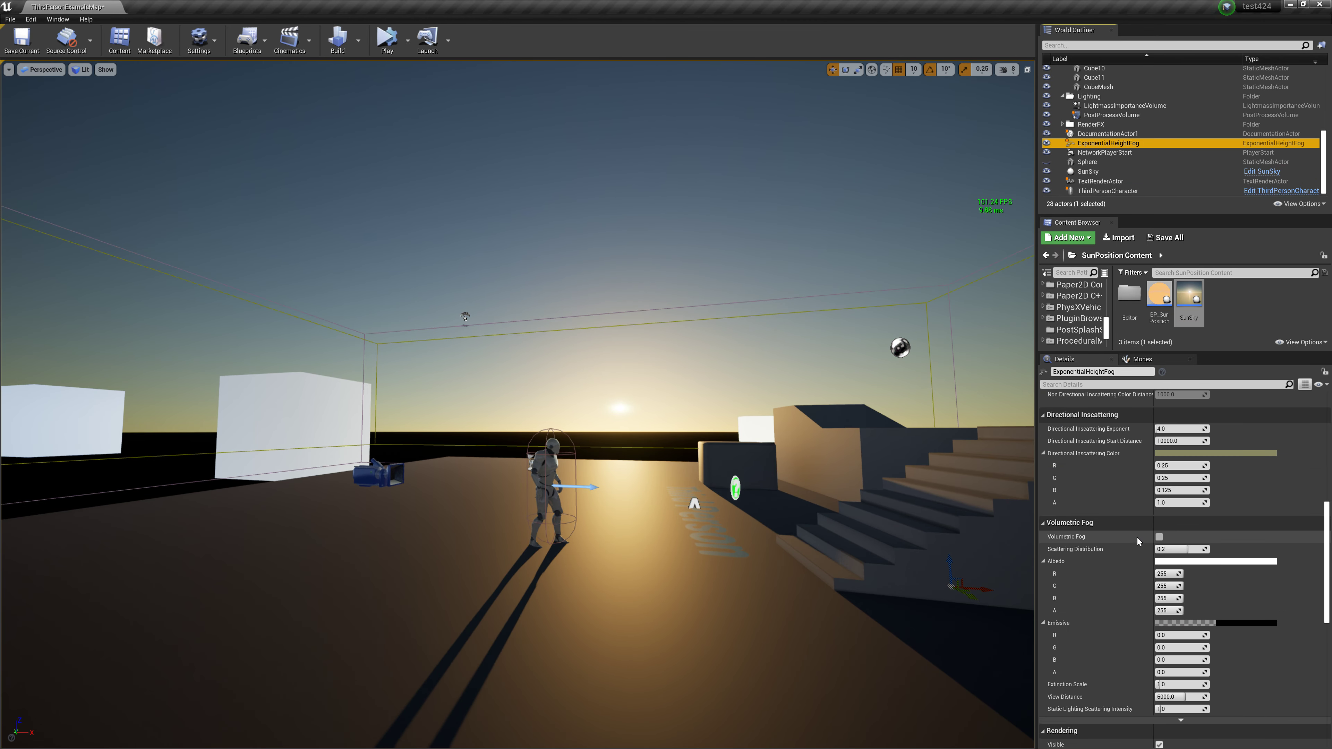
pyautogui.click(1159, 537)
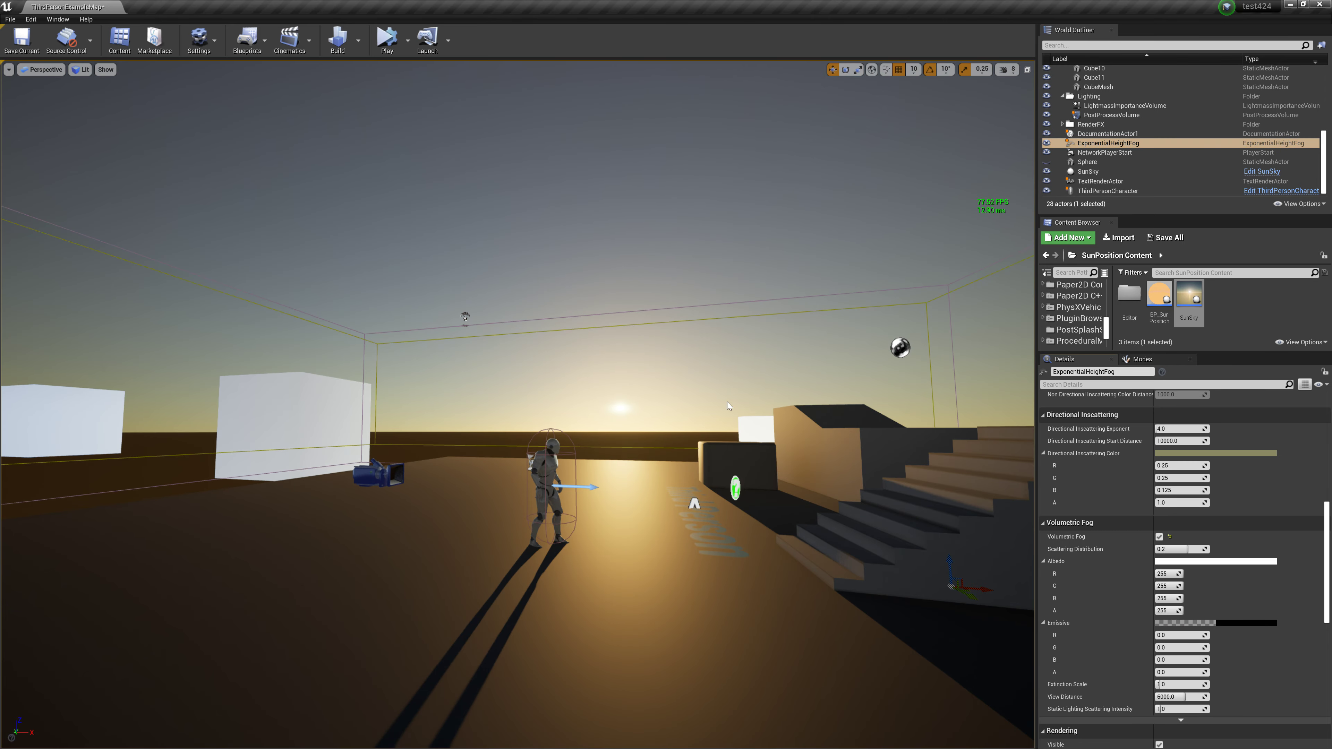
pyautogui.moveTo(525, 368); pyautogui.dragTo(524, 263, button='right')
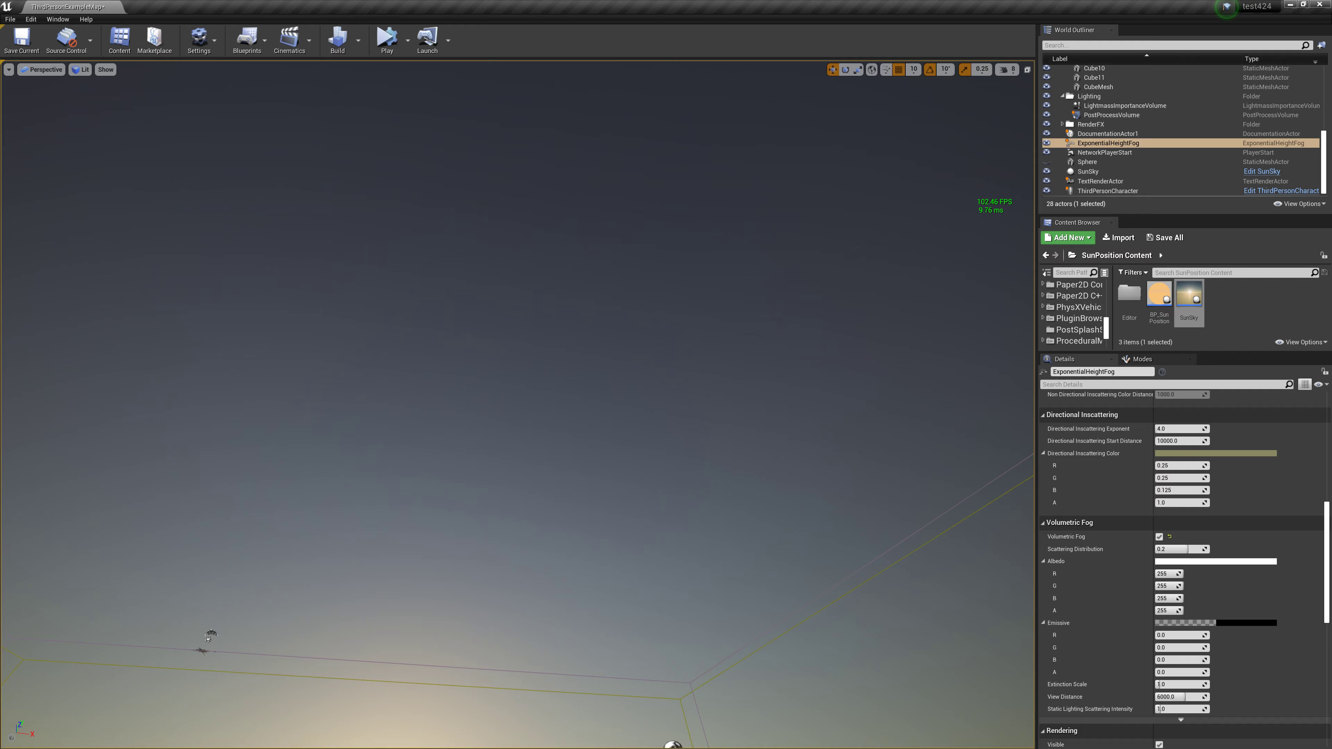
pyautogui.moveTo(525, 368); pyautogui.dragTo(525, 367, button='right')
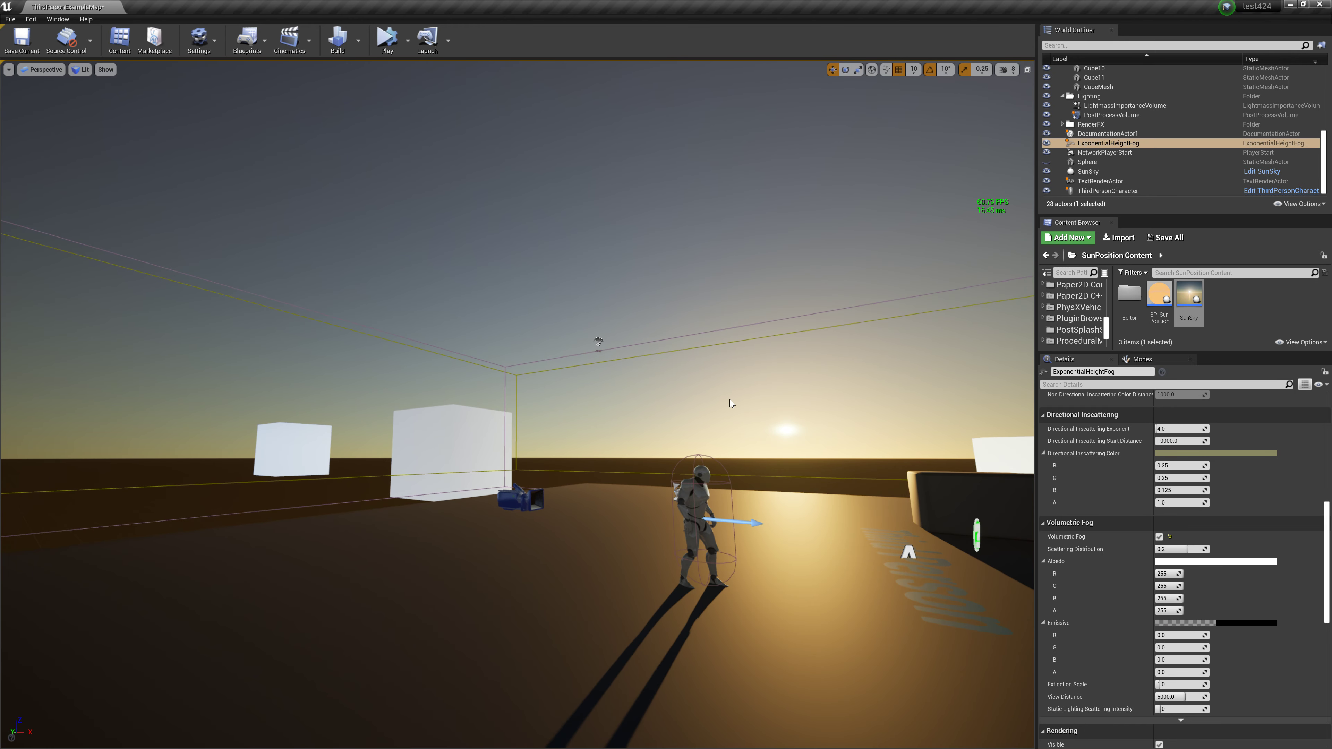
pyautogui.moveTo(1181, 552); pyautogui.dragTo(1201, 551)
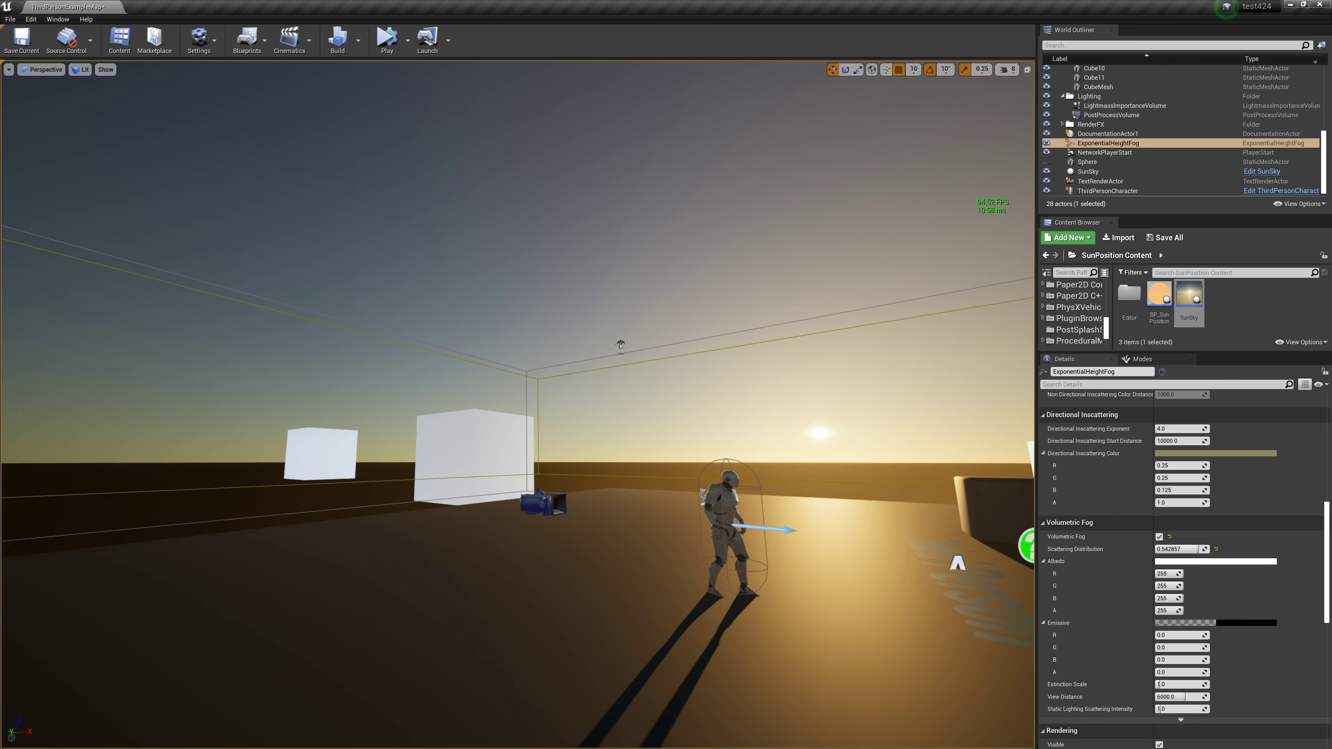
pyautogui.moveTo(525, 367)
pyautogui.mouseDown(button='right')
pyautogui.moveTo(546, 378)
pyautogui.moveTo(503, 376)
pyautogui.moveTo(530, 376)
pyautogui.mouseUp(button='right')
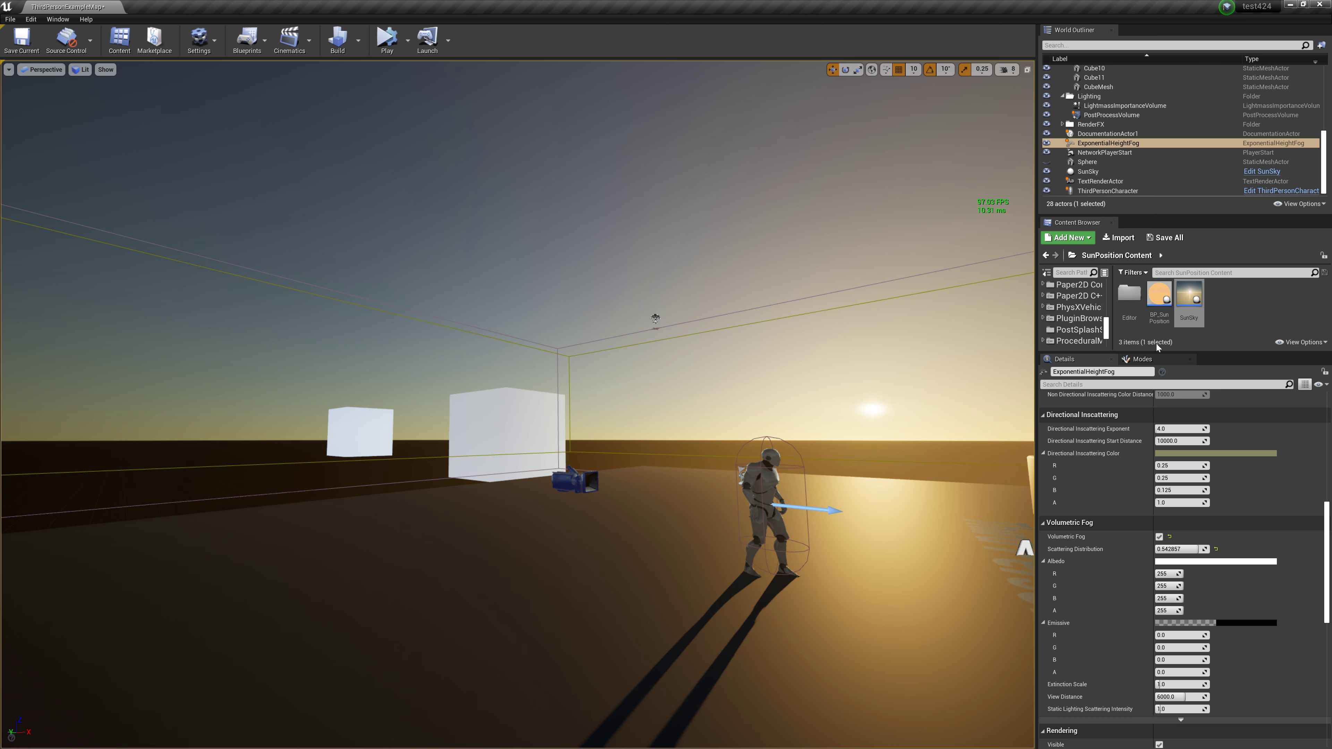
# Search the placeable actors for 'hei', then switch to Landscape mode.
pyautogui.click(1141, 359)
pyautogui.write('hei')
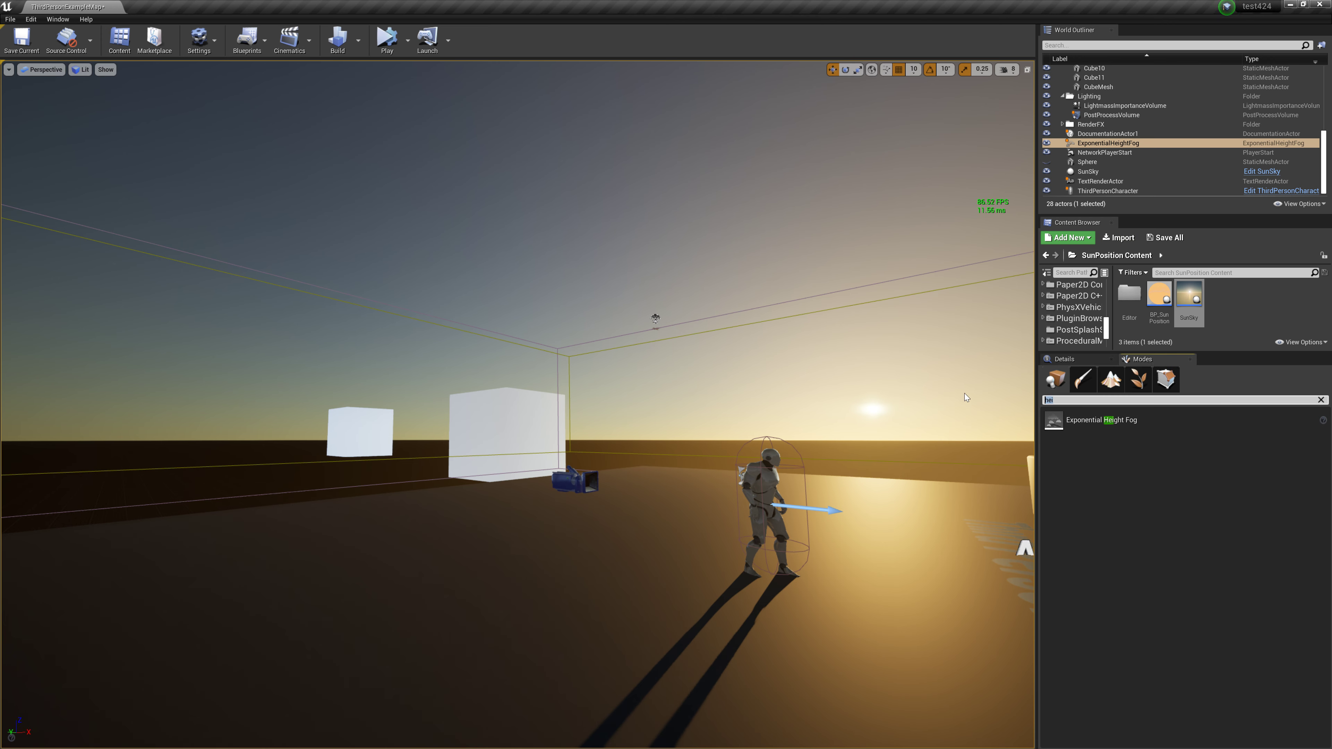
pyautogui.press('Escape')
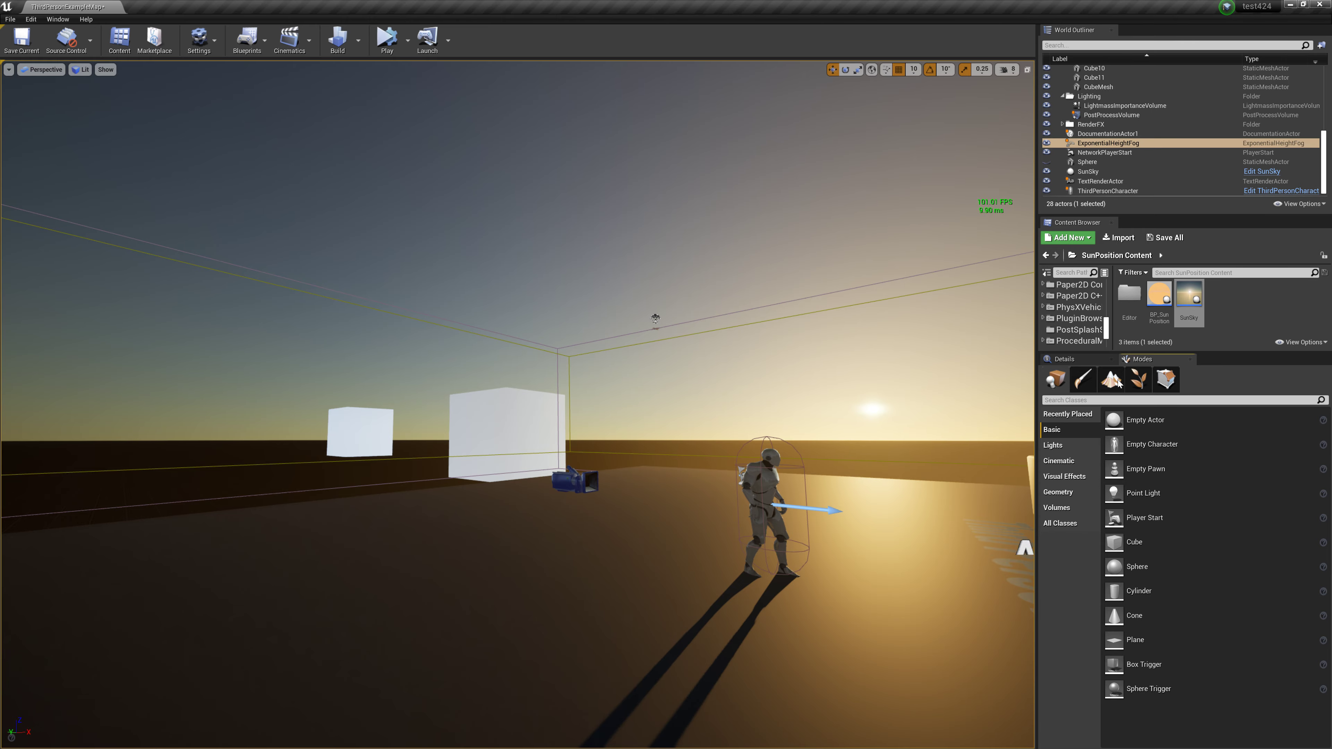
pyautogui.hotkey('shift', '3')
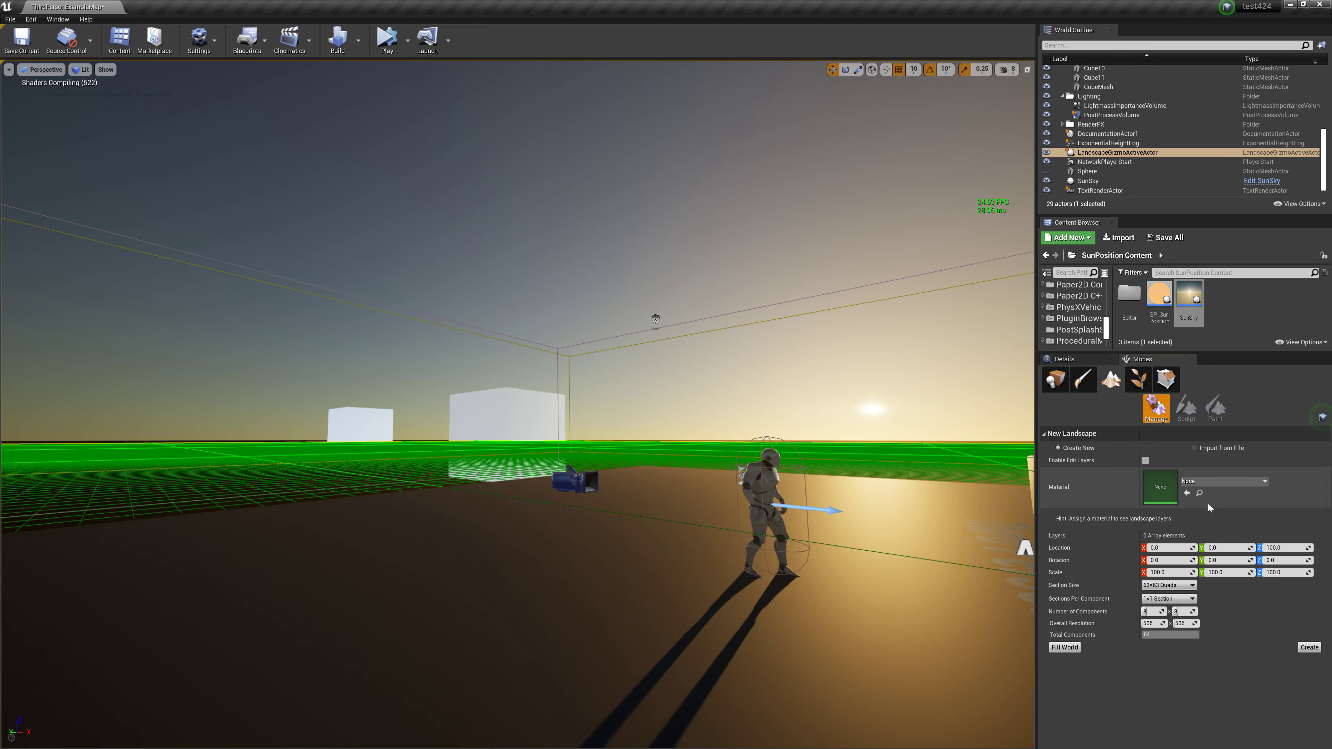
# Choose Import from File for the new landscape and browse for a heightmap file.
pyautogui.moveTo(735, 472); pyautogui.dragTo(682, 524, button='middle')
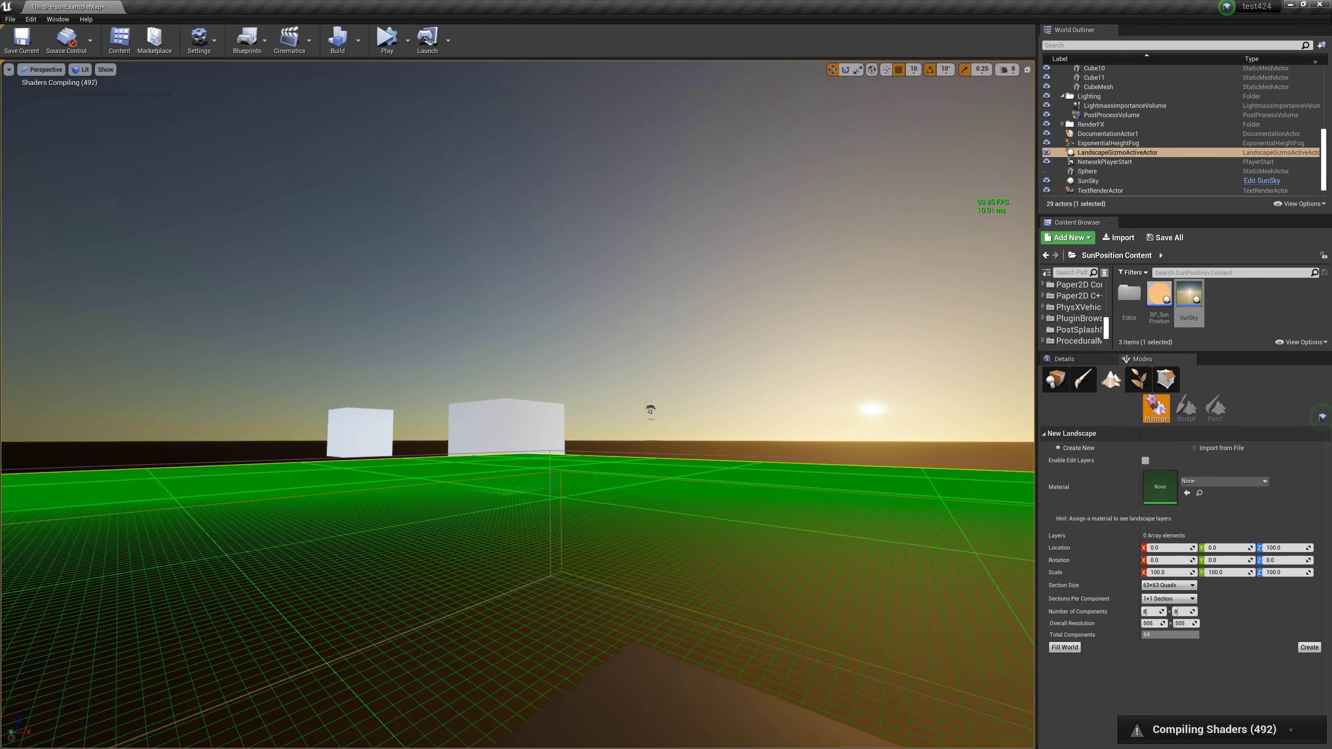
pyautogui.moveTo(682, 472); pyautogui.dragTo(734, 525)
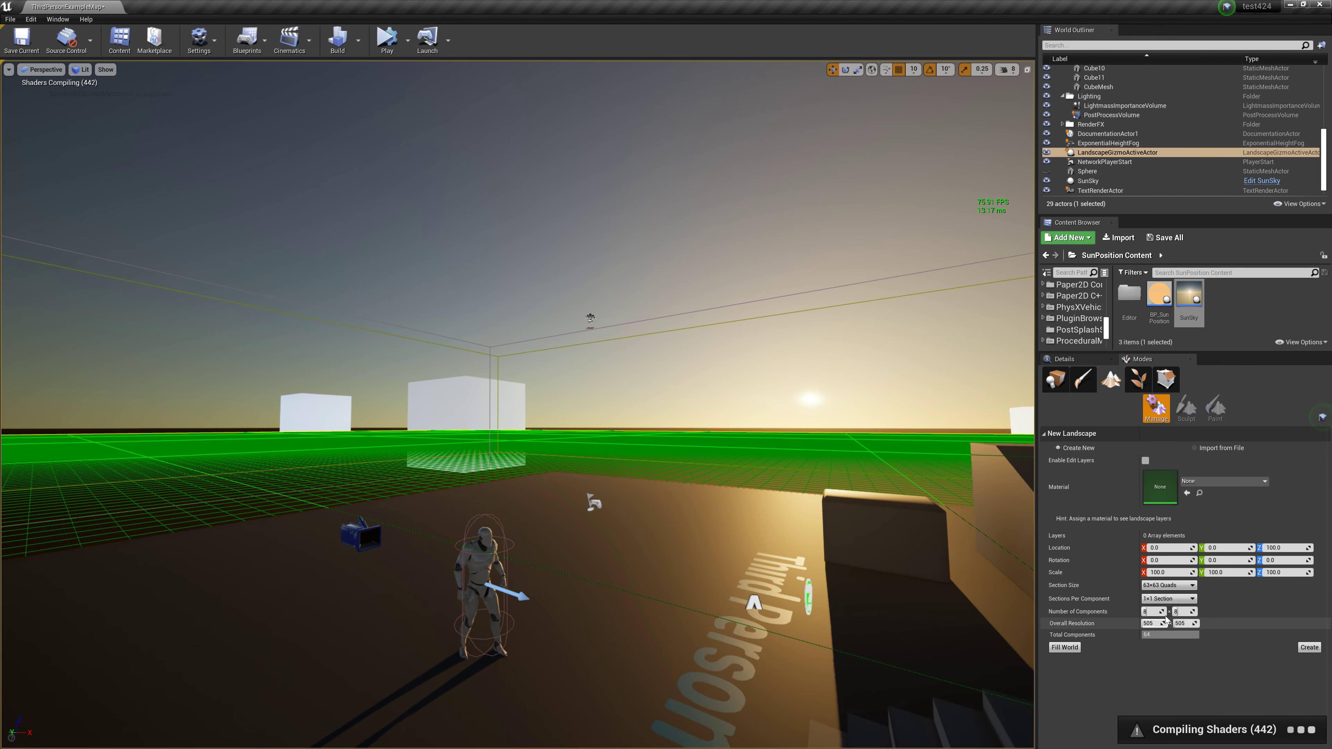
pyautogui.click(1194, 447)
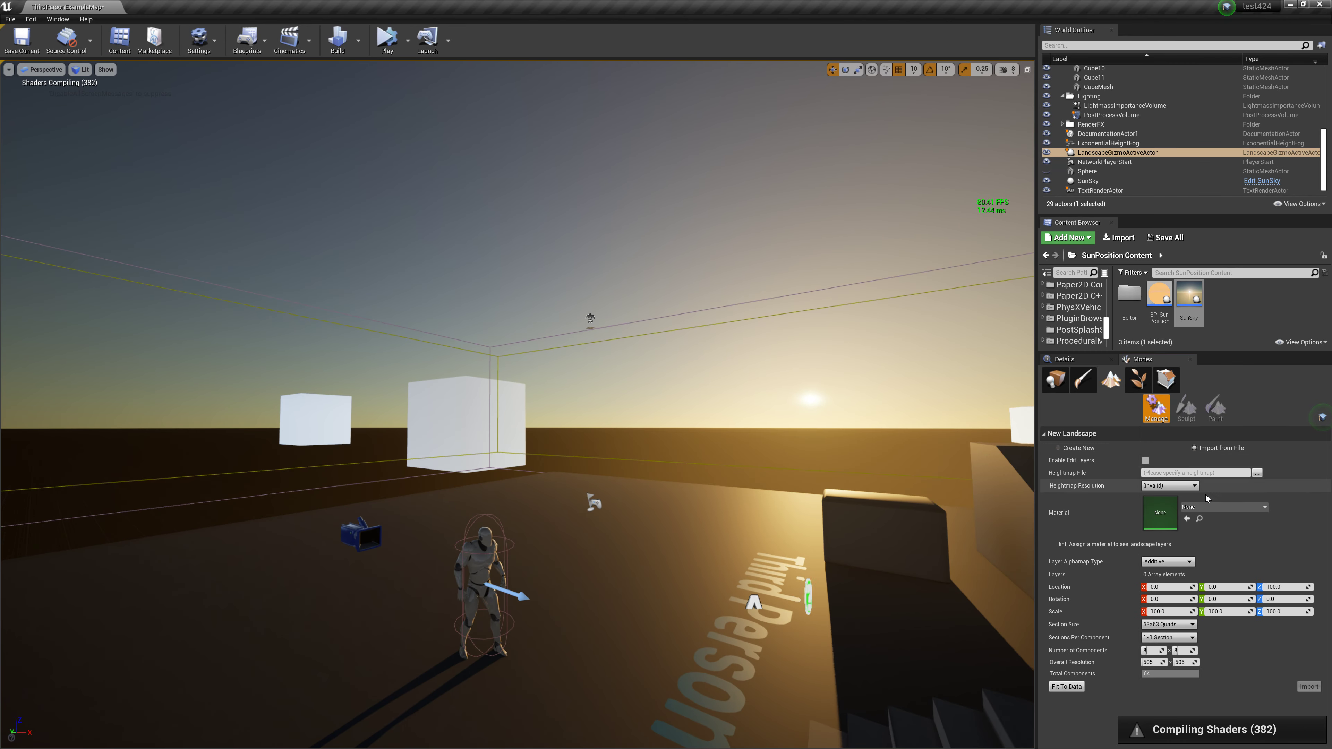
pyautogui.click(1258, 473)
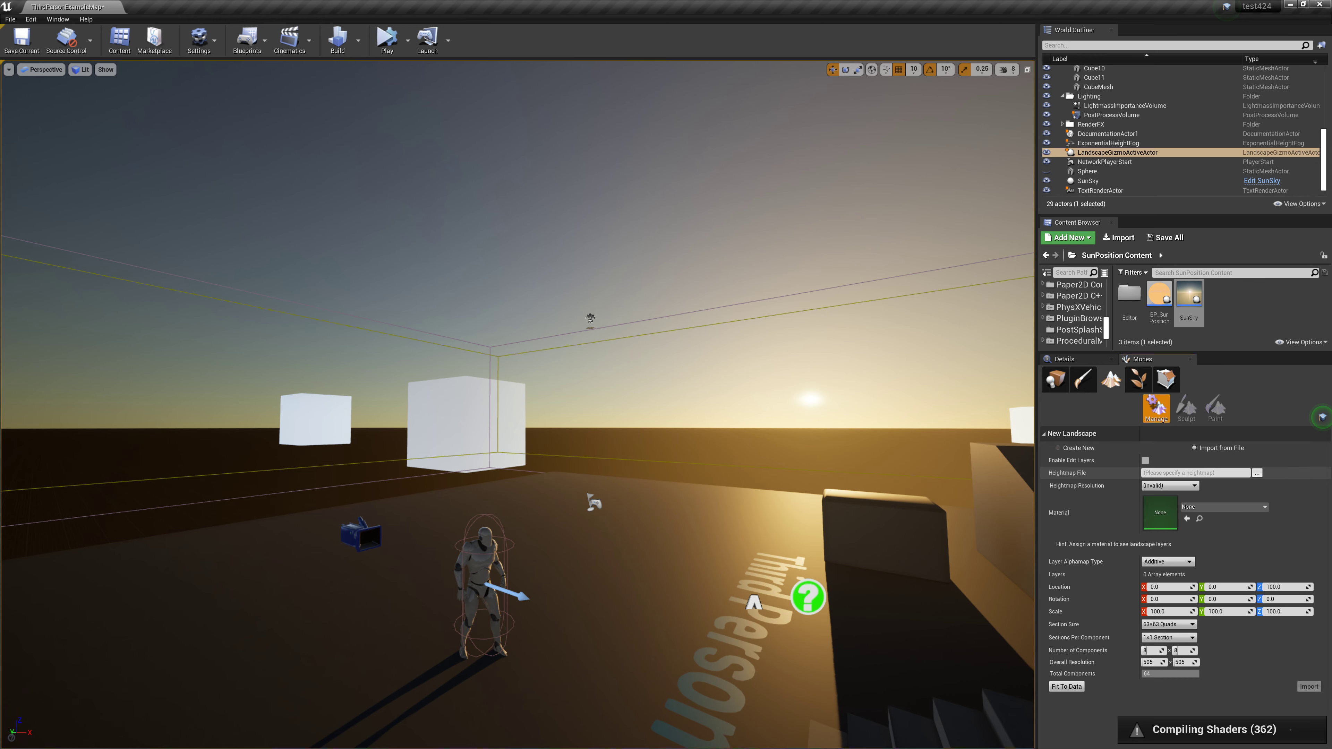
# Preview voron16.png in Windows Photos and close it, keeping it as the heightmap.
pyautogui.click(1167, 148)
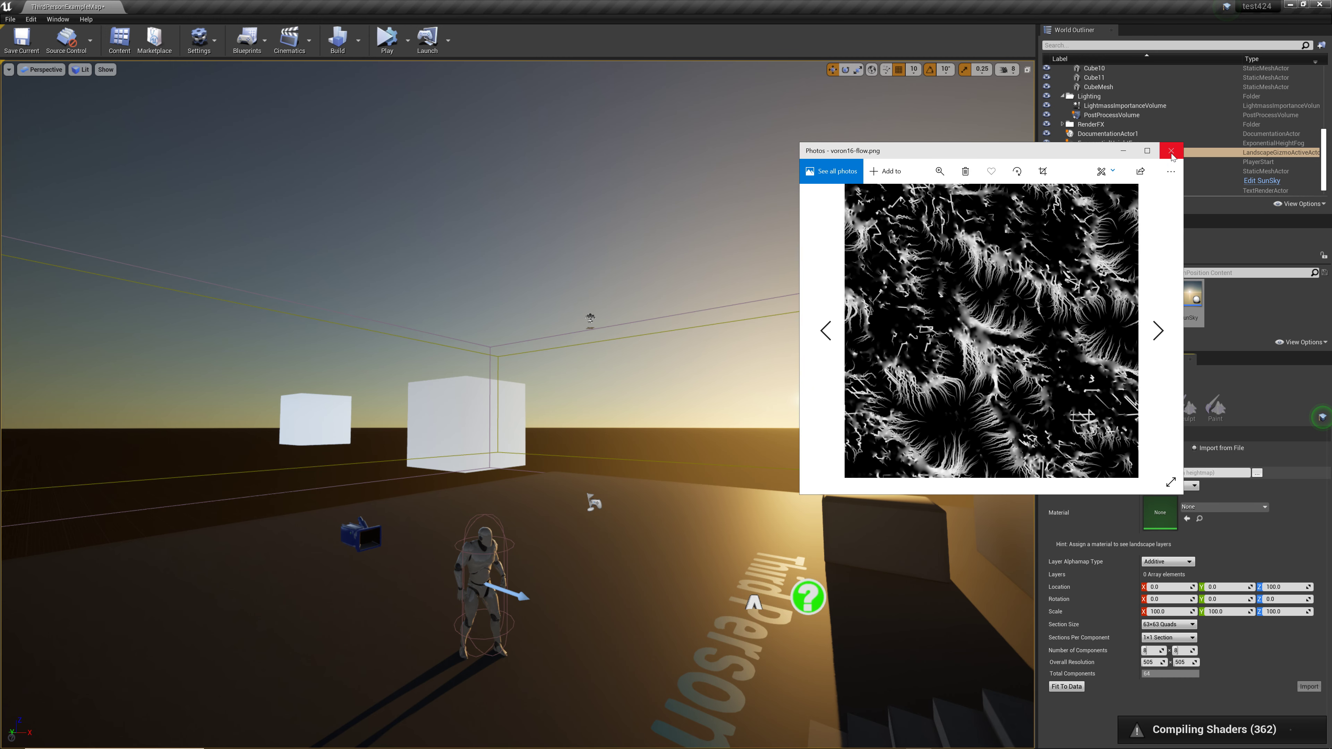
pyautogui.click(1171, 152)
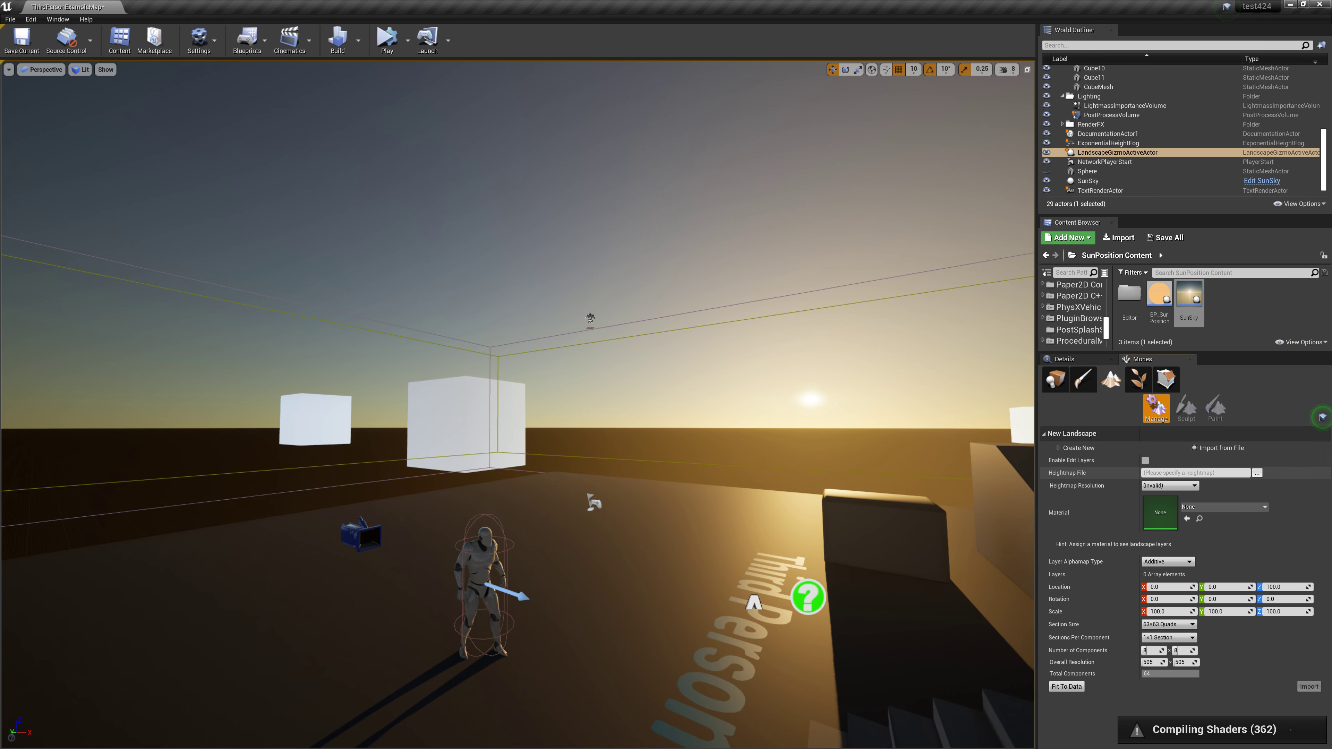
pyautogui.click(1170, 149)
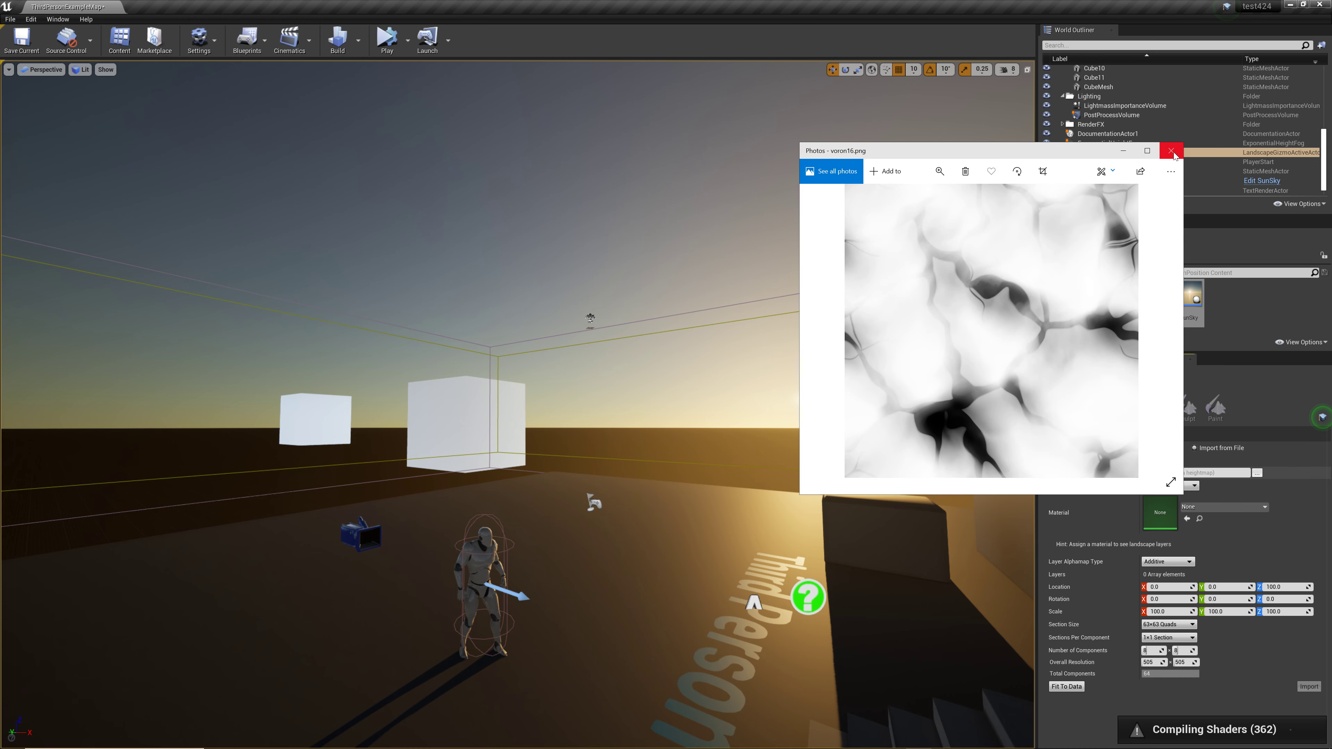
pyautogui.click(1170, 150)
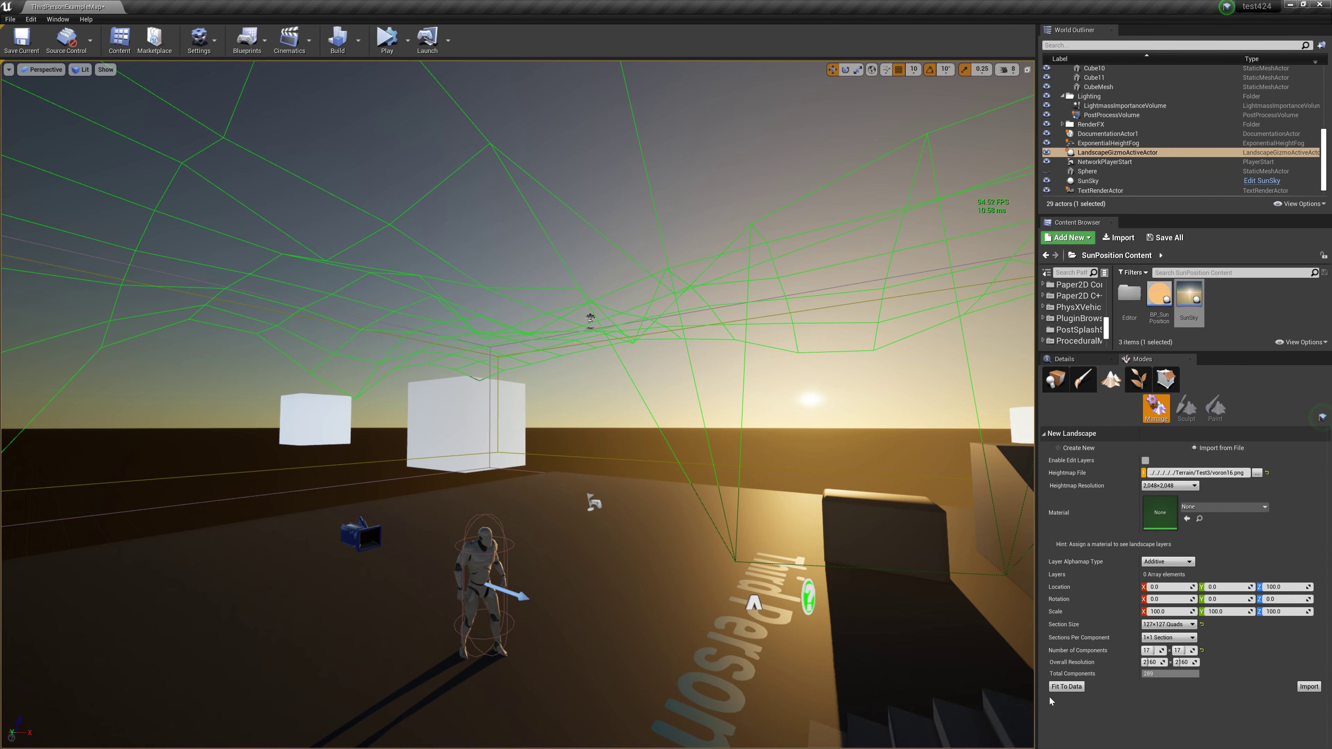
# Load the heightmap preview and set the landscape scale to 200 on X, Y and Z.
pyautogui.click(1309, 686)
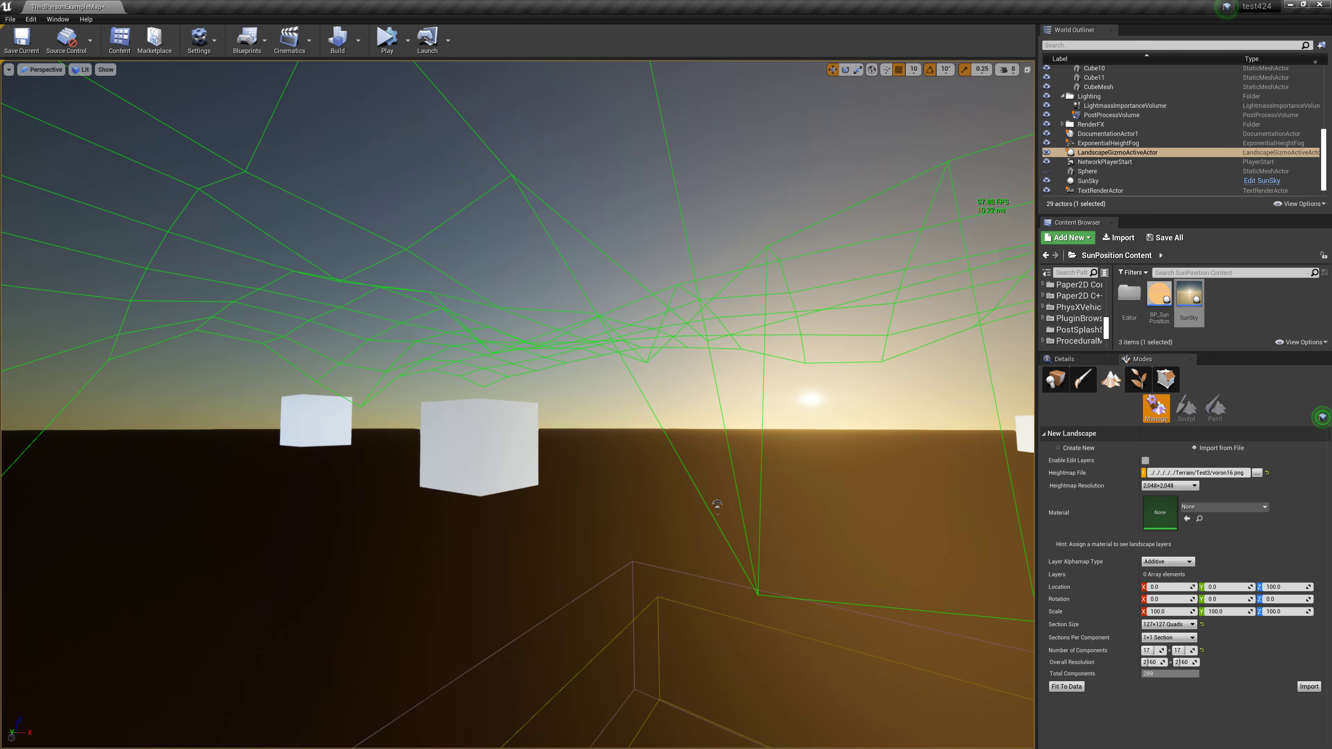
pyautogui.moveTo(718, 505)
pyautogui.mouseDown(button='right')
pyautogui.moveTo(743, 431)
pyautogui.moveTo(740, 470)
pyautogui.mouseUp(button='right')
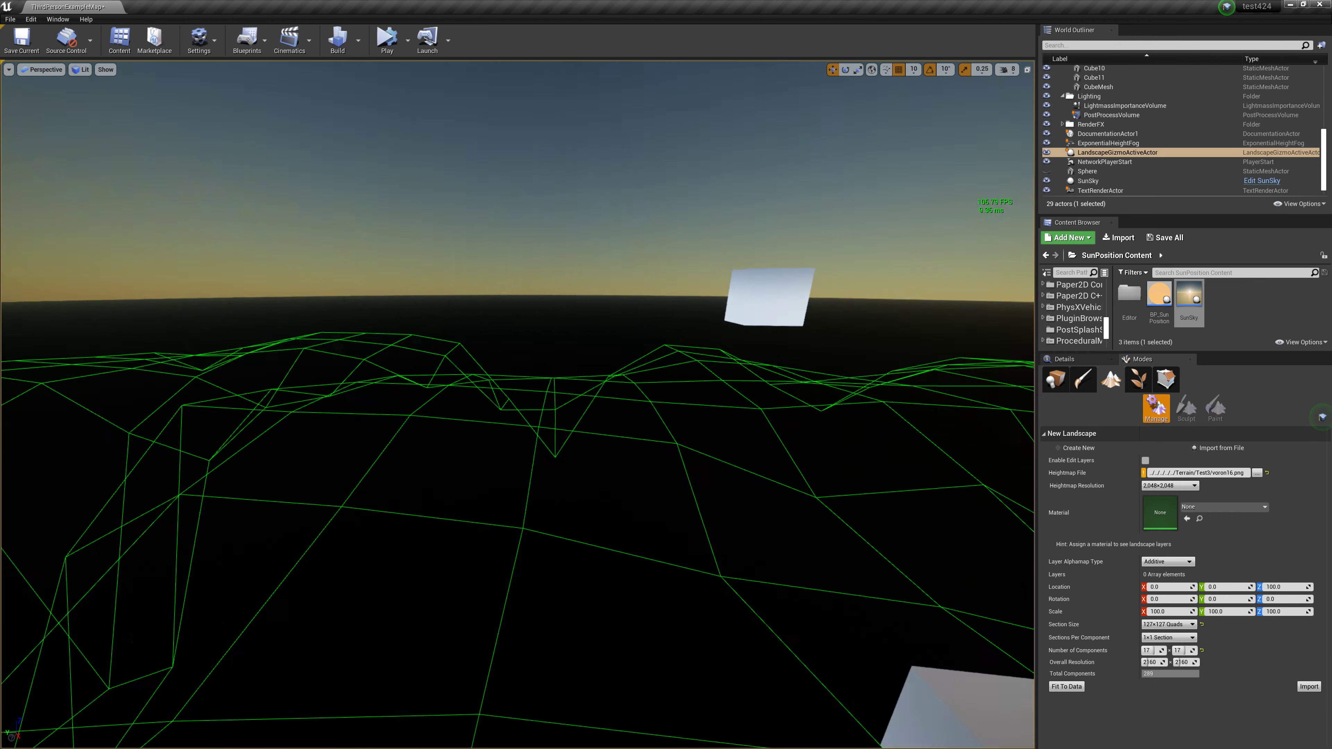
pyautogui.click(1165, 611)
pyautogui.write('200')
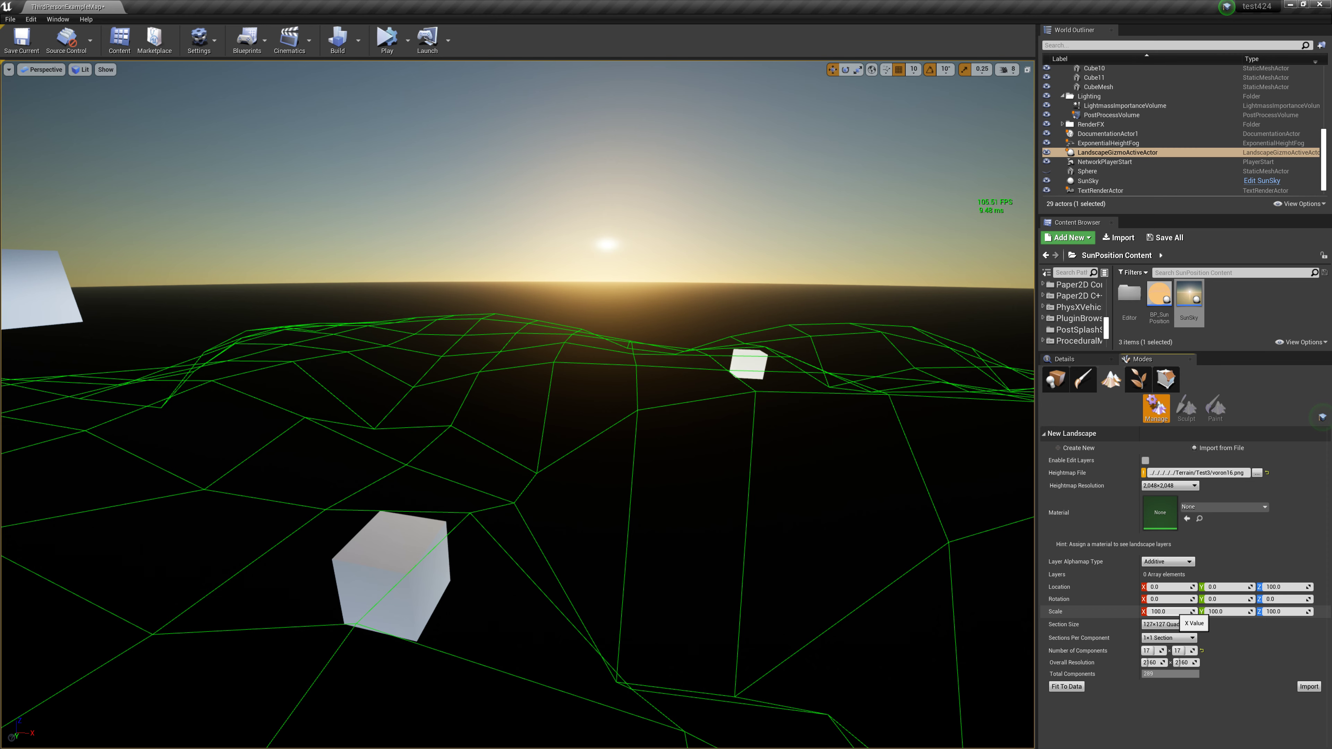
pyautogui.press('Tab')
pyautogui.write('200')
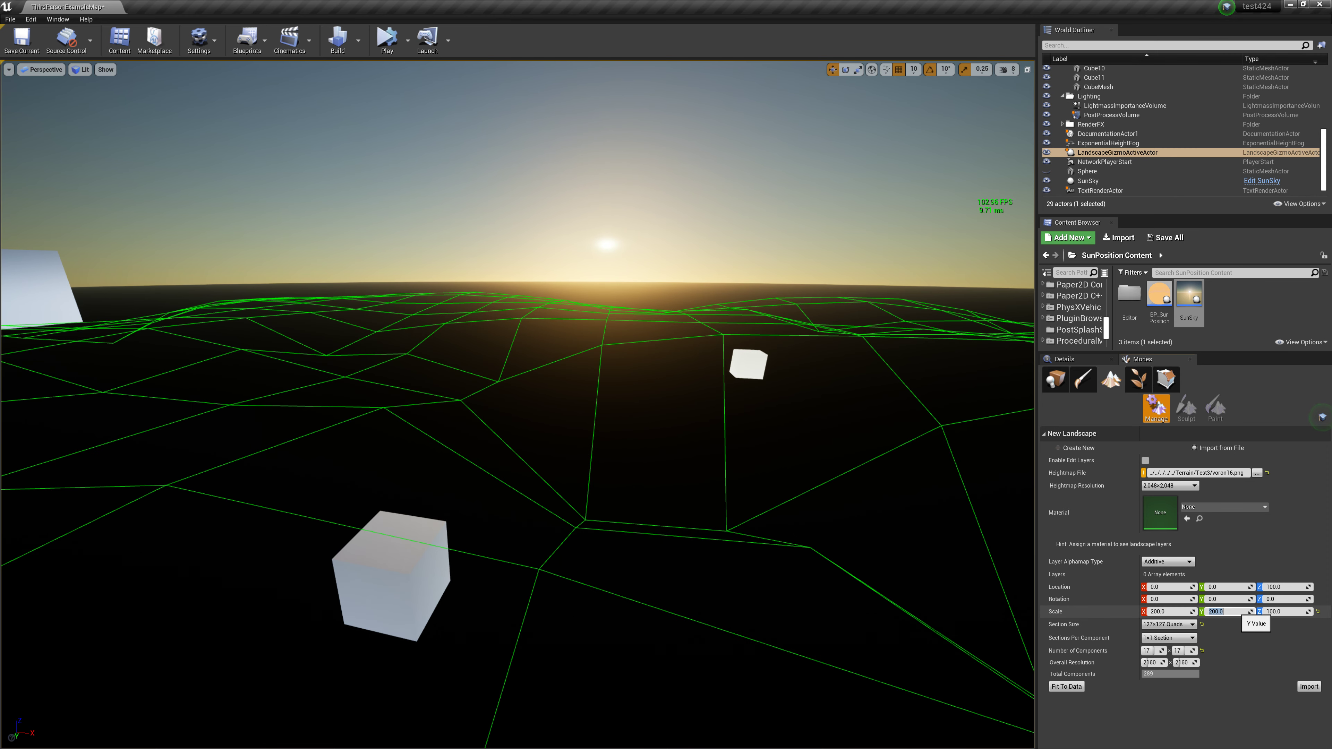
pyautogui.press('Tab')
pyautogui.write('200')
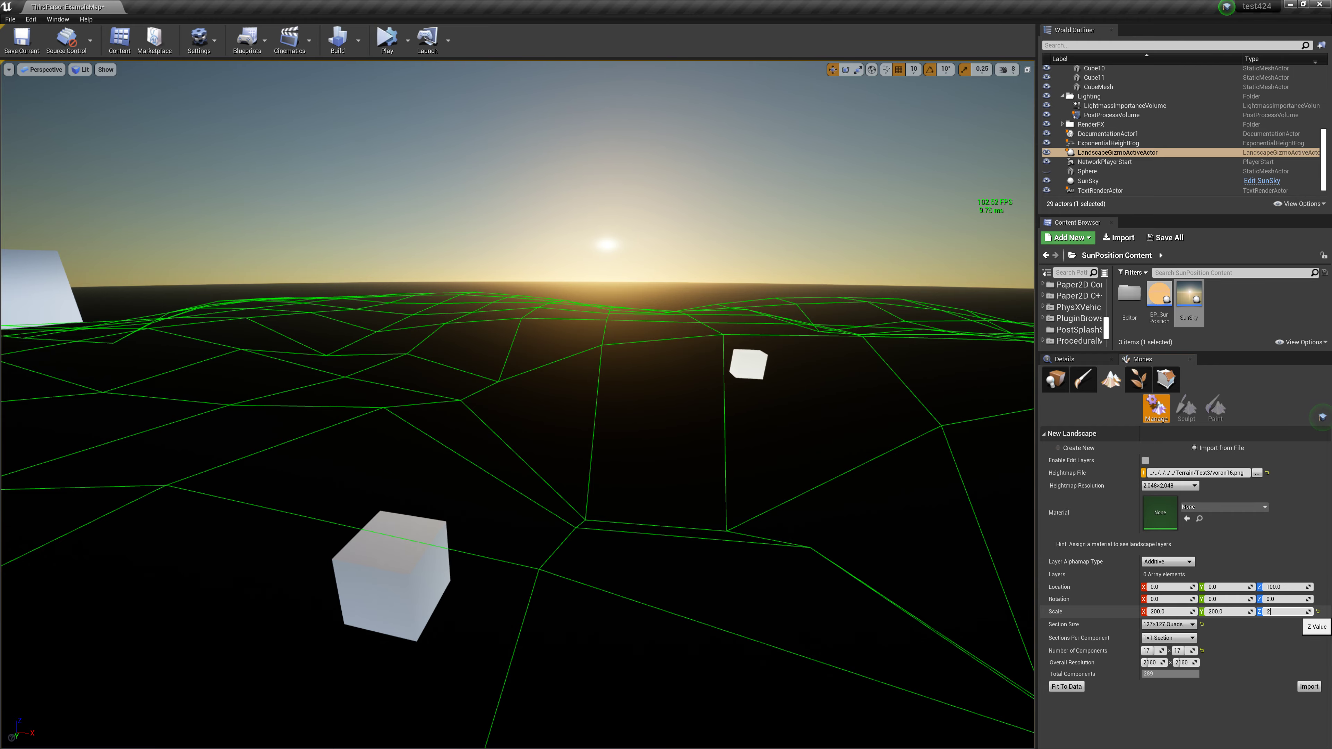
pyautogui.press('Return')
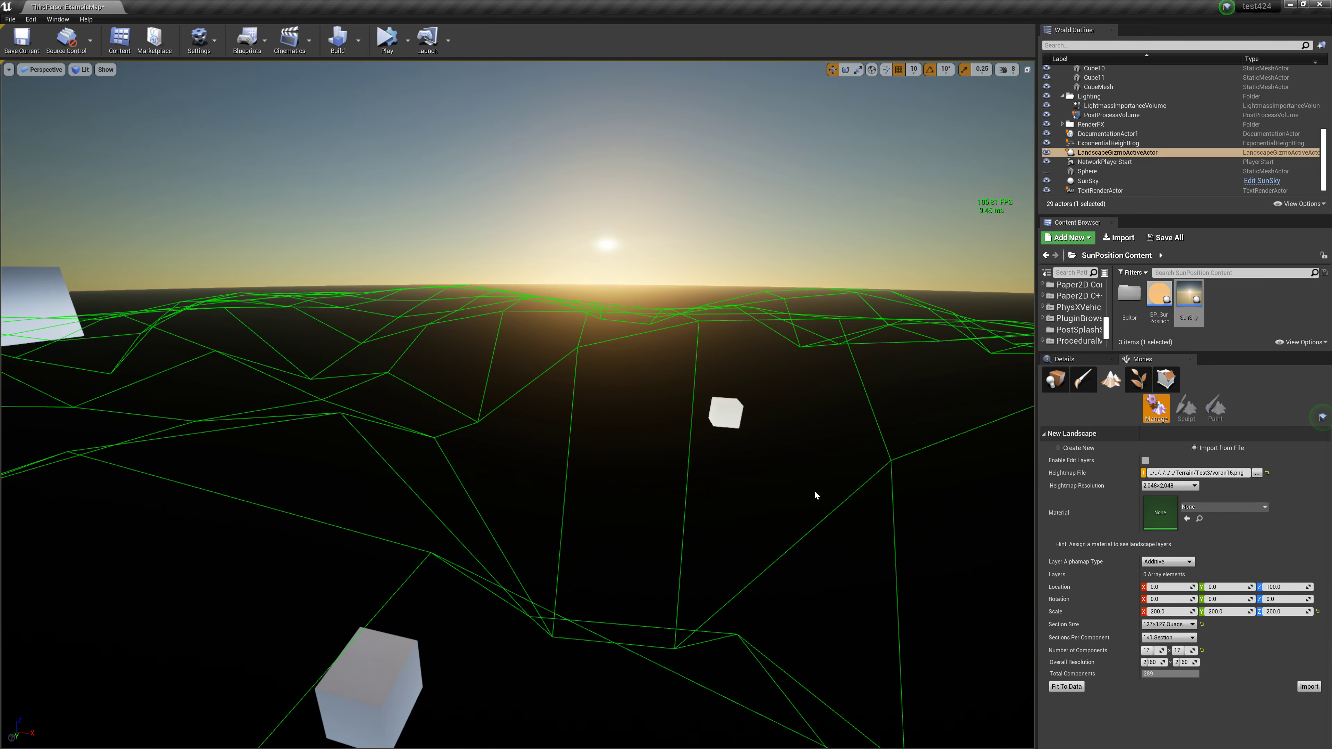
# Leave section size at 127×127 quads and swap the heightmap file for crater.png.
pyautogui.moveTo(812, 496); pyautogui.dragTo(810, 493, button='right')
pyautogui.click(1172, 624)
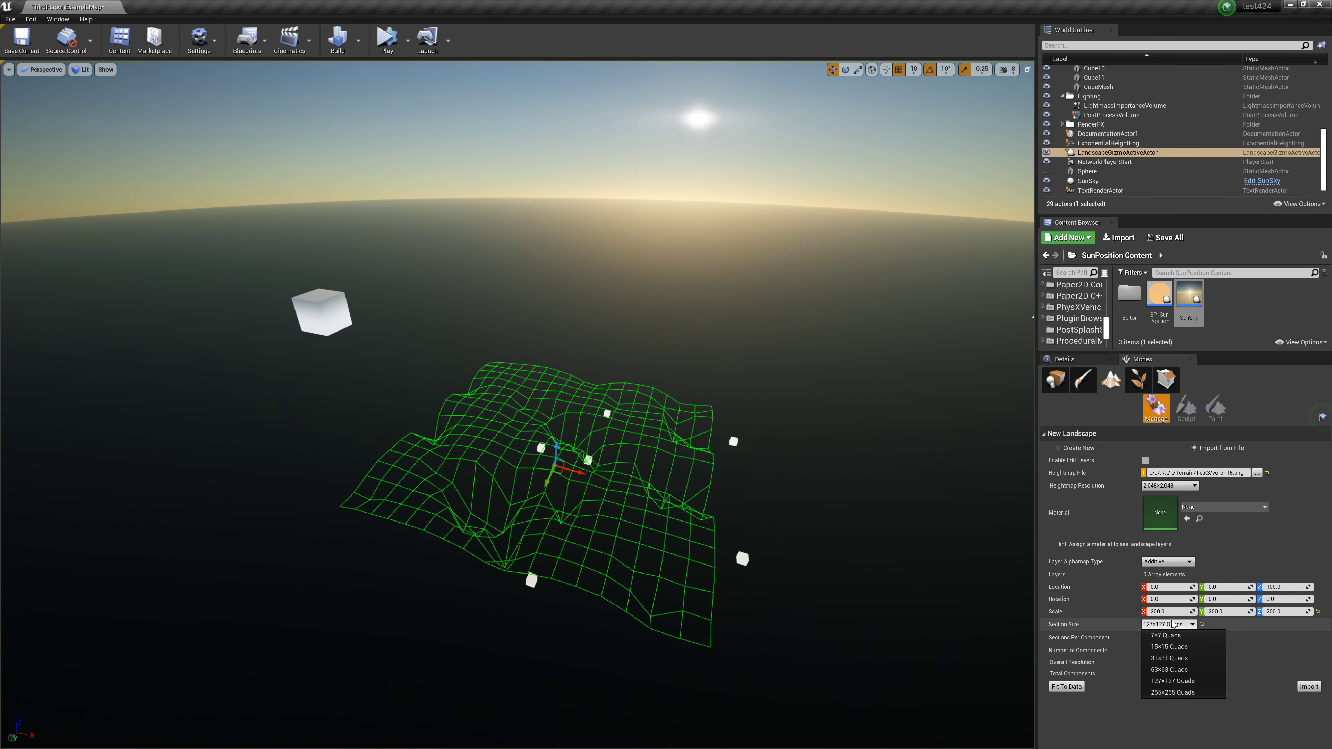
pyautogui.click(1173, 625)
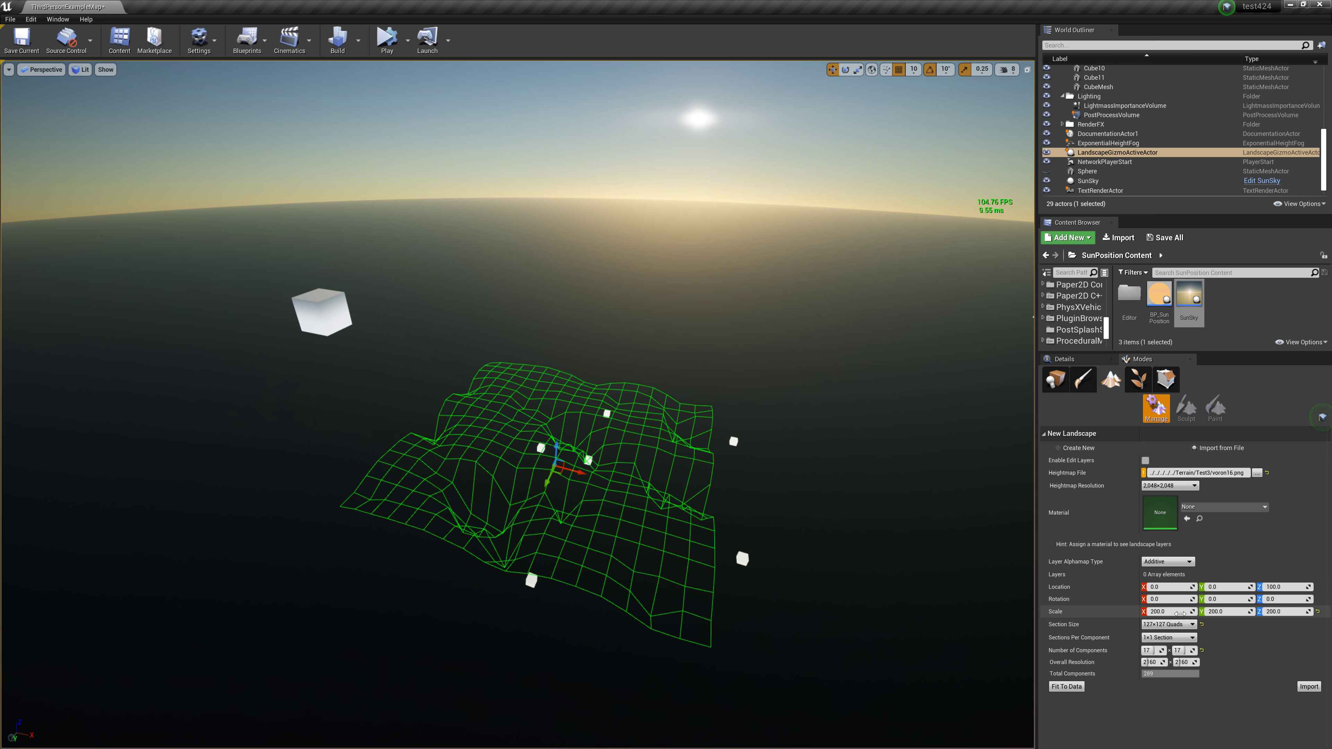
pyautogui.click(1257, 474)
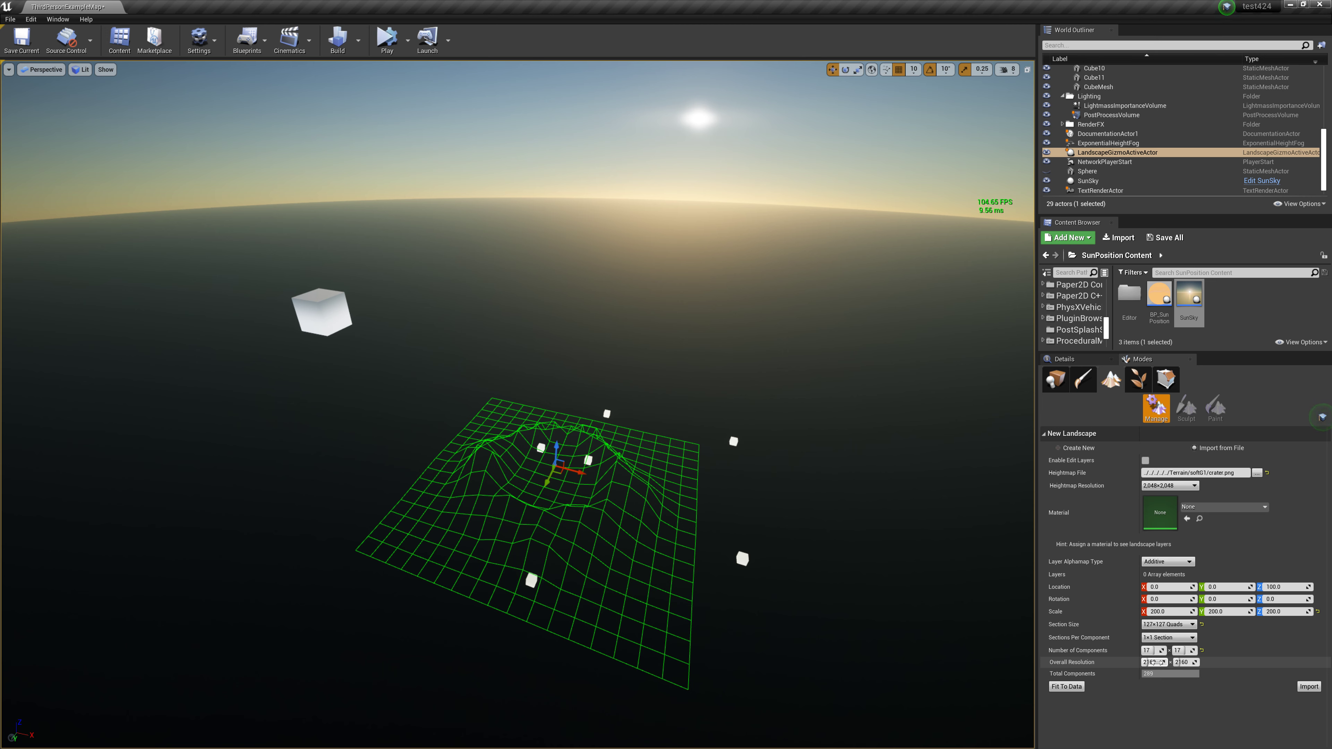
# Set Section Size to 255×255 Quads and Number of Components X to 22.
pyautogui.click(1168, 624)
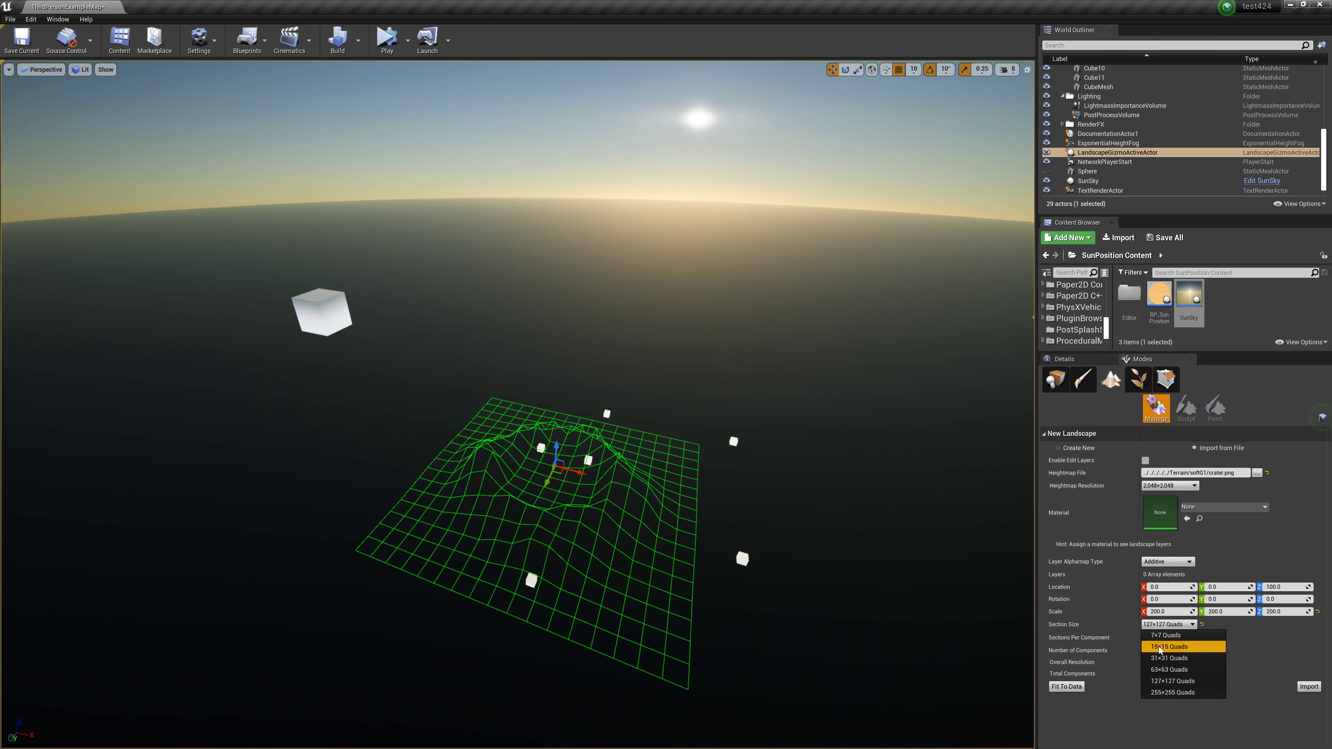
pyautogui.click(1168, 693)
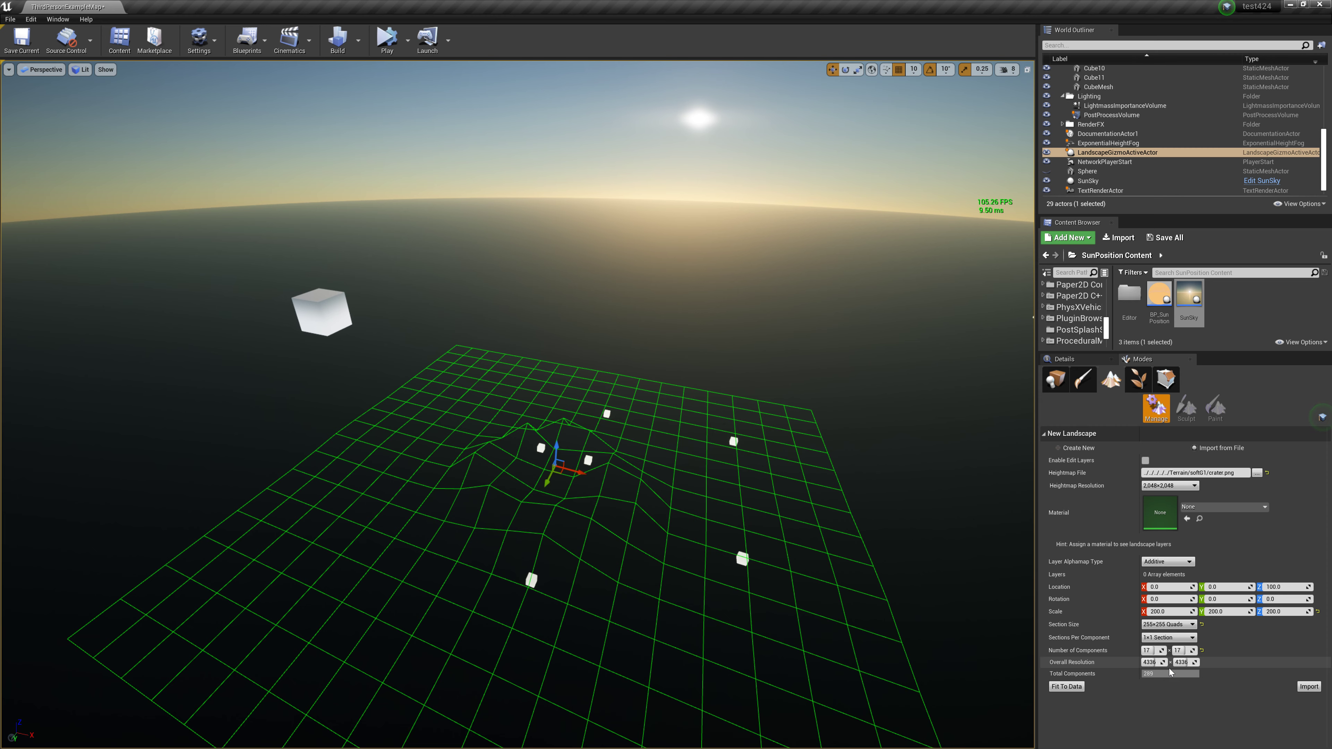
pyautogui.moveTo(1154, 651); pyautogui.dragTo(1151, 651)
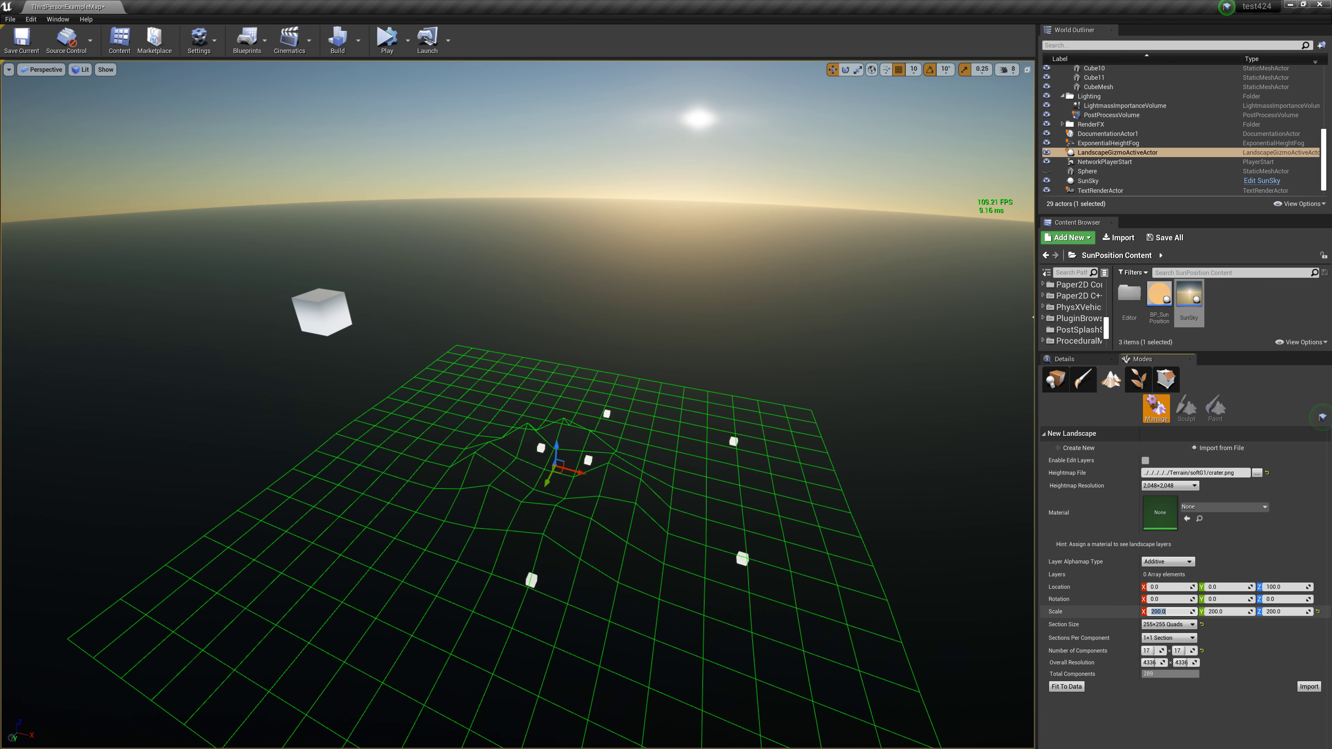
pyautogui.moveTo(1151, 651); pyautogui.dragTo(1159, 651)
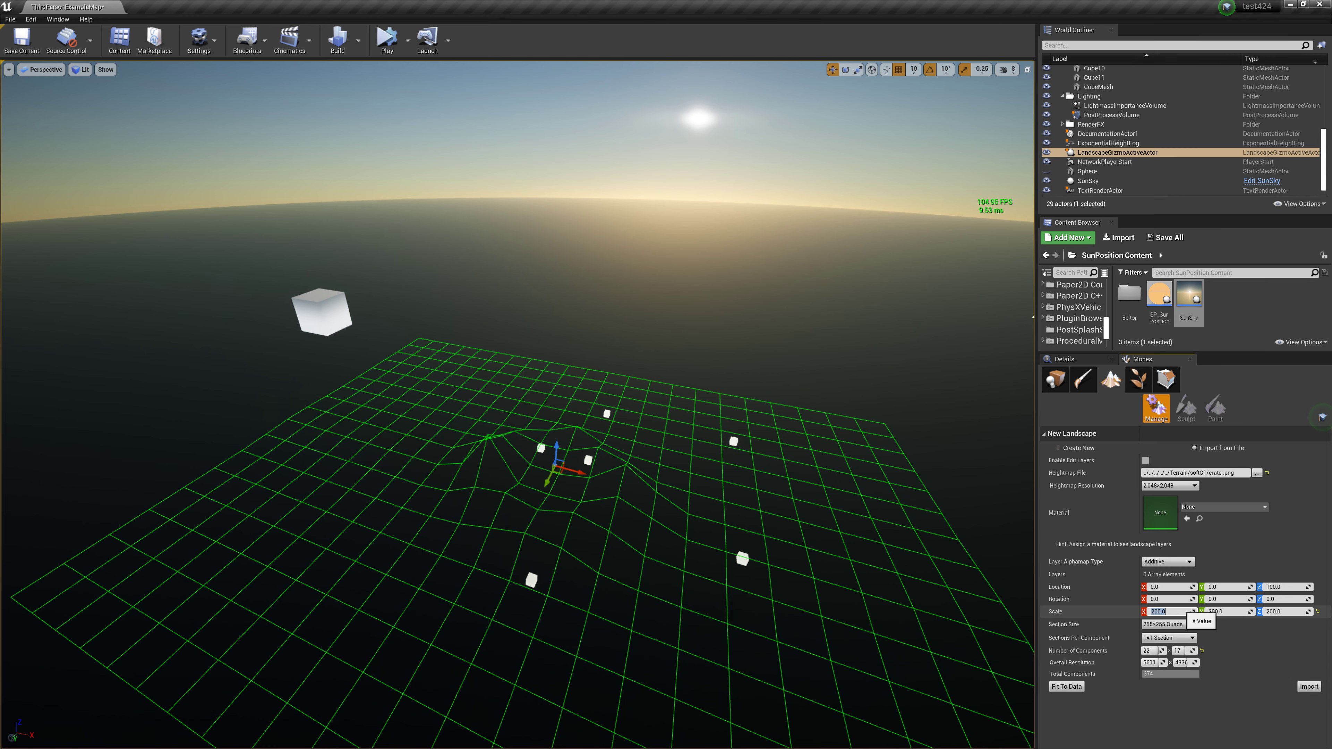
# Set the landscape scale to 20000/20000/2000, then correct X scale to 2000.
pyautogui.click(1168, 612)
pyautogui.write('20000')
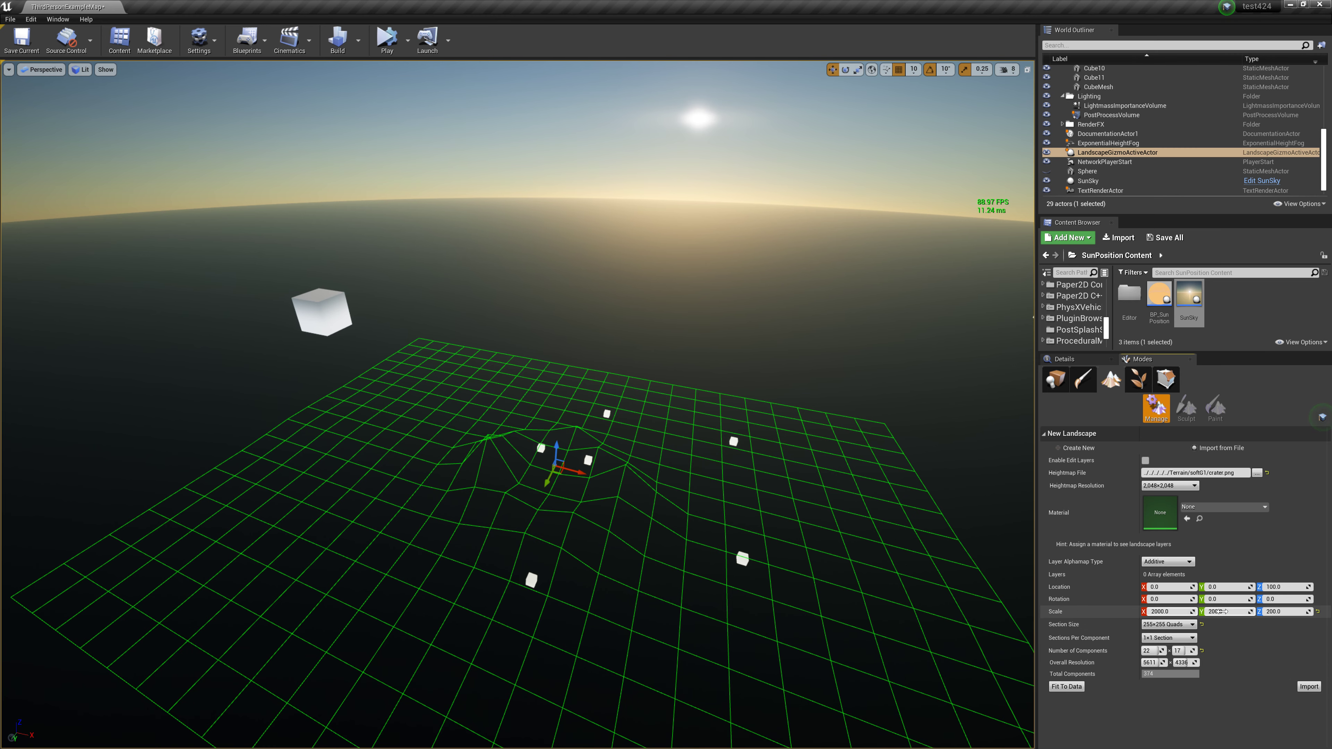
pyautogui.press('Tab')
pyautogui.write('20000')
pyautogui.press('Tab')
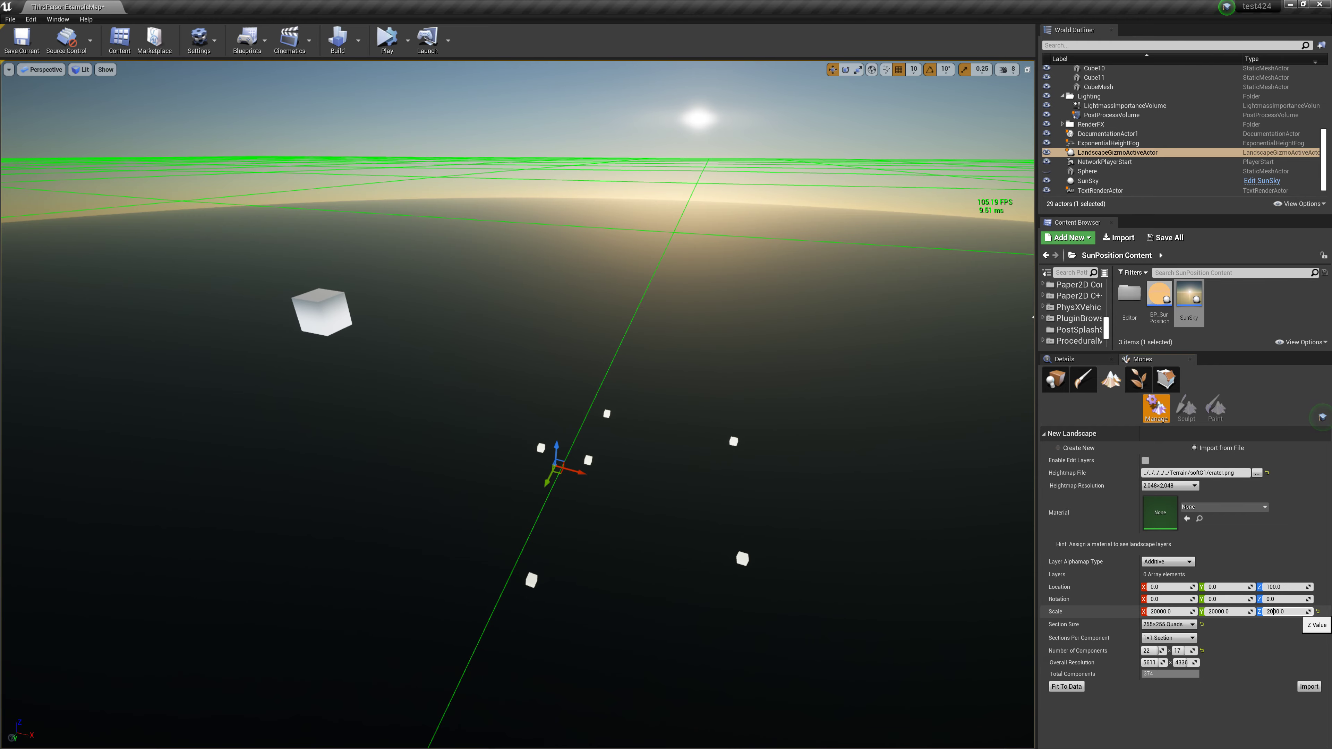
pyautogui.press('Return')
pyautogui.moveTo(891, 367)
pyautogui.mouseDown(button='right')
pyautogui.moveTo(892, 388)
pyautogui.moveTo(787, 420)
pyautogui.moveTo(803, 435)
pyautogui.mouseUp(button='right')
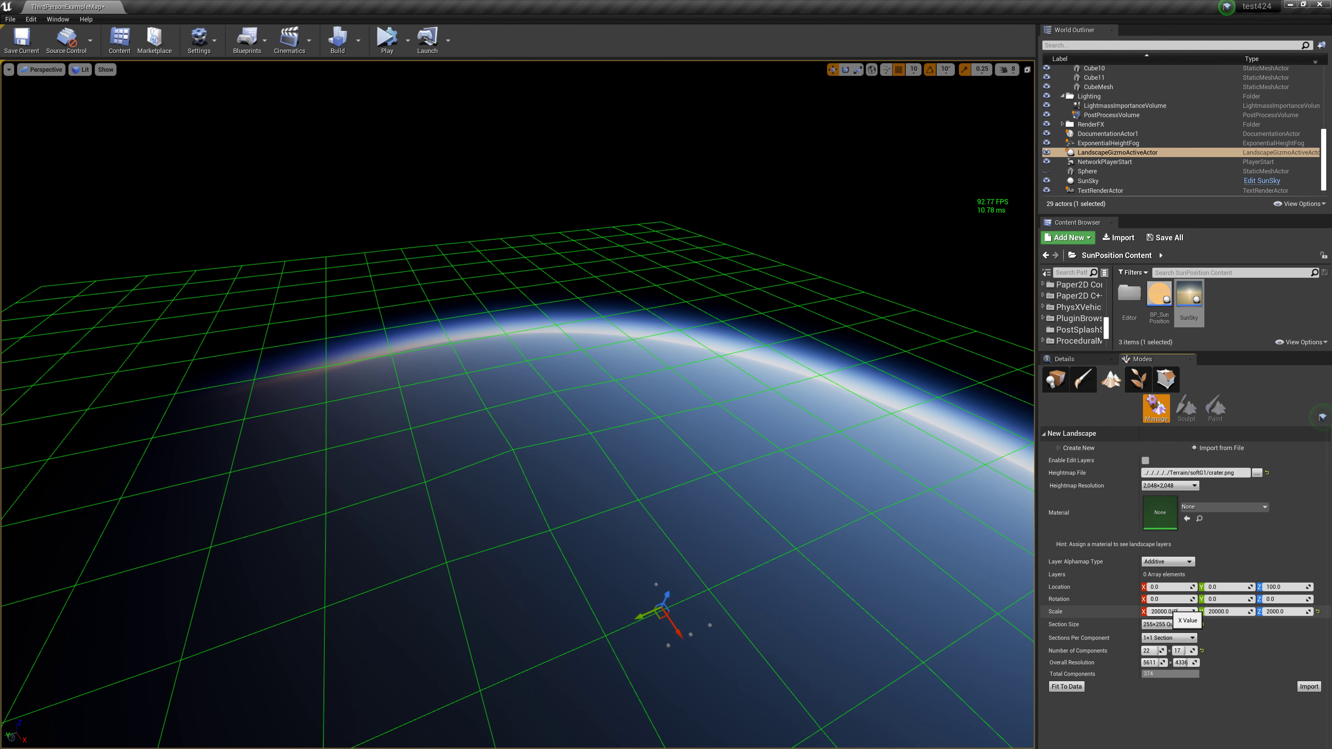
pyautogui.write('2000')
pyautogui.press('Return')
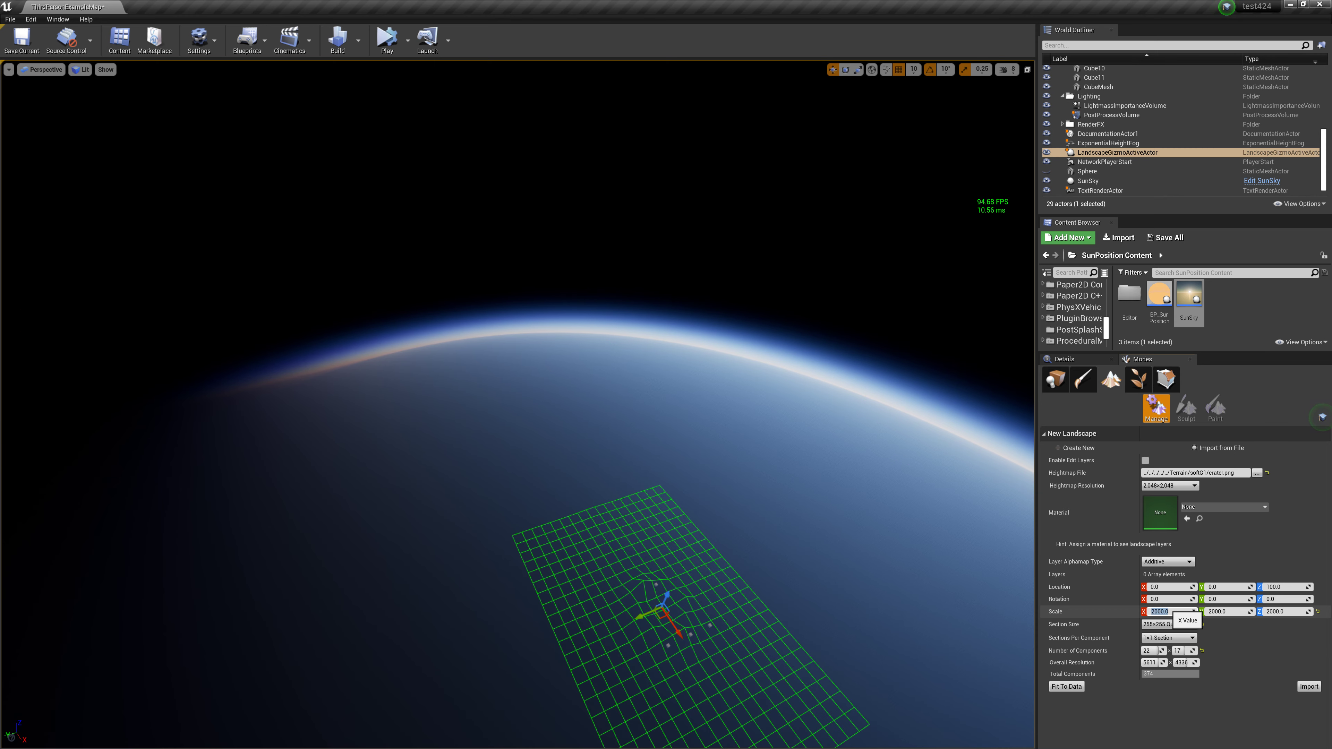
# Nudge the X and Y scale to about 1993 and import the crater landscape.
pyautogui.click(1227, 611)
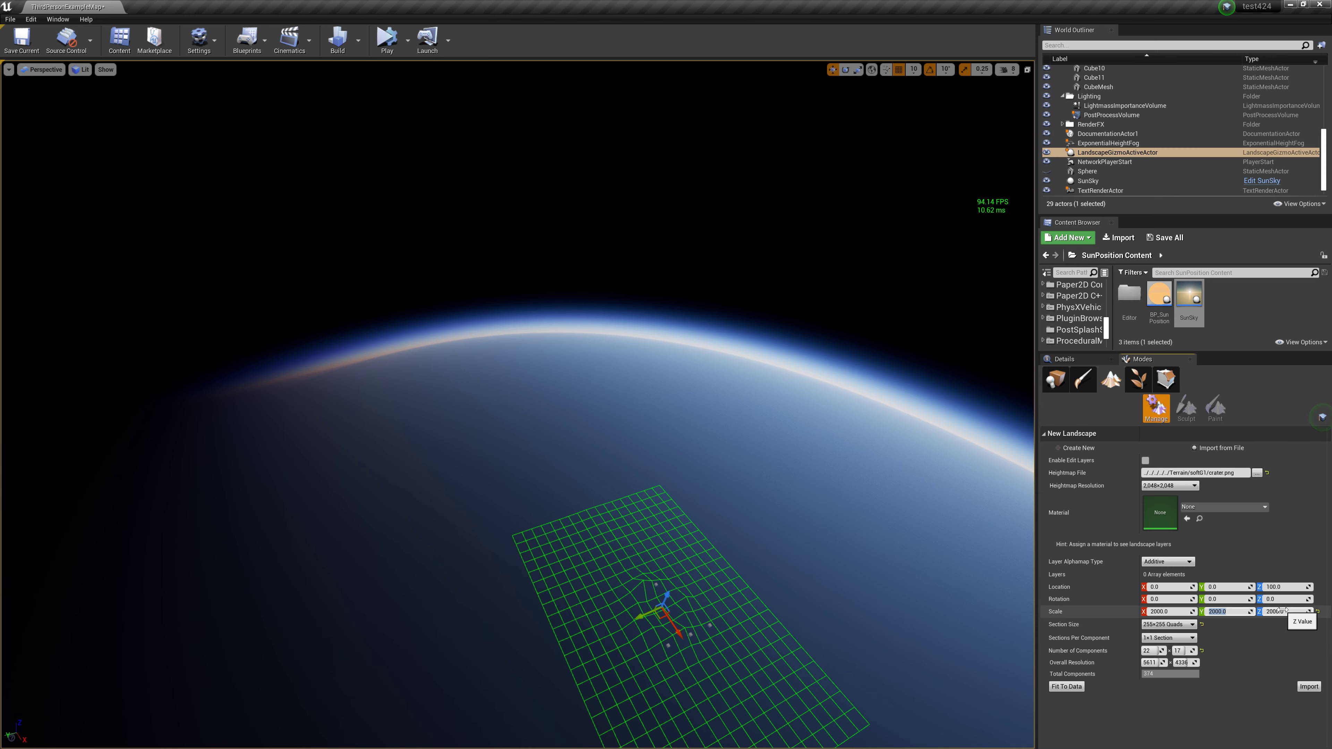
pyautogui.moveTo(525, 368)
pyautogui.mouseDown(button='right')
pyautogui.moveTo(525, 420)
pyautogui.moveTo(524, 394)
pyautogui.mouseUp(button='right')
pyautogui.moveTo(1227, 611); pyautogui.dragTo(1164, 612)
pyautogui.moveTo(524, 394)
pyautogui.mouseDown(button='right')
pyautogui.moveTo(525, 341)
pyautogui.moveTo(524, 368)
pyautogui.mouseUp(button='right')
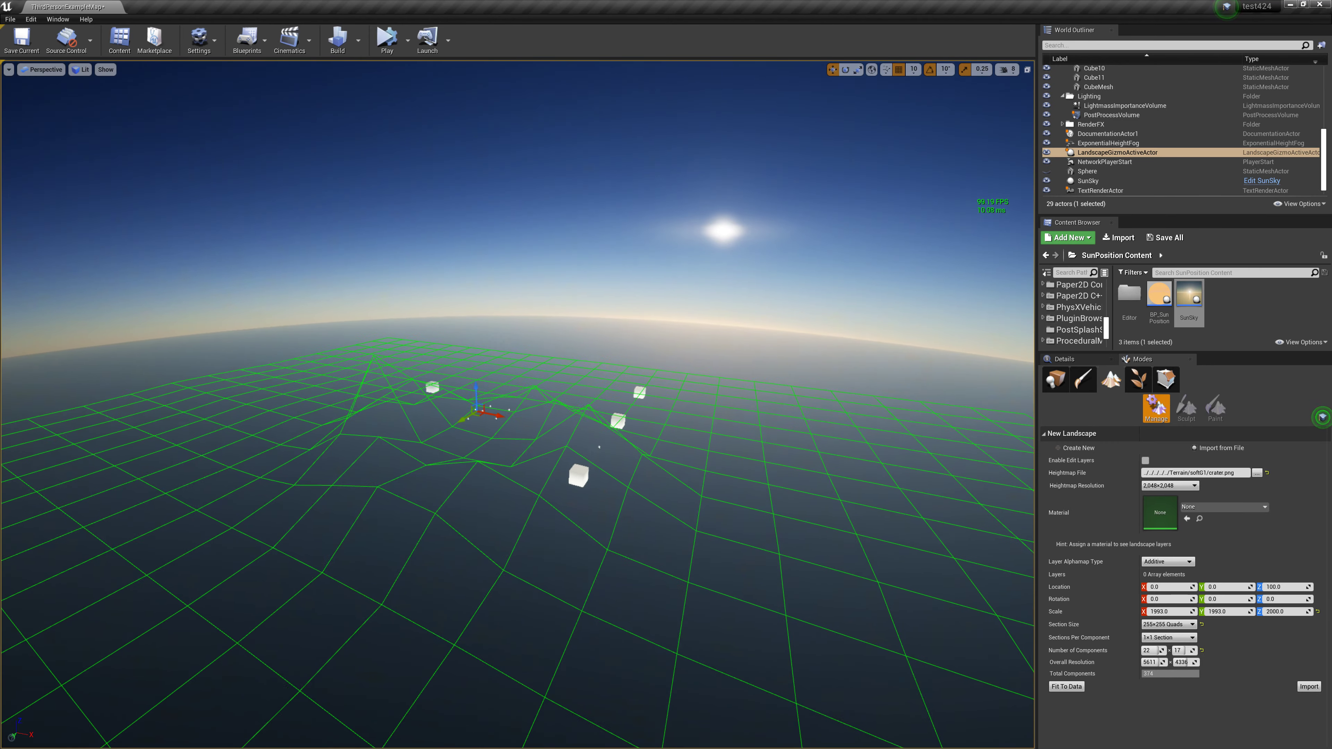
pyautogui.moveTo(977, 697); pyautogui.dragTo(996, 687, button='right')
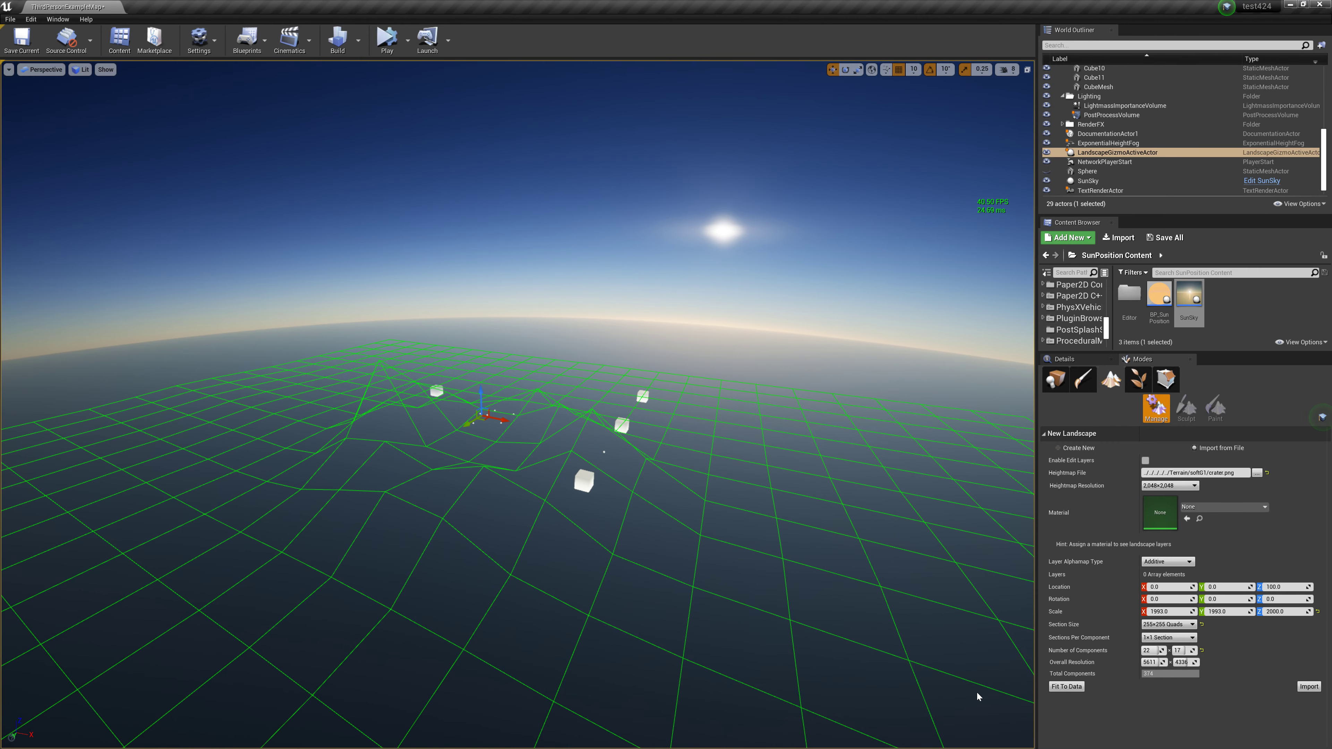
pyautogui.click(1308, 687)
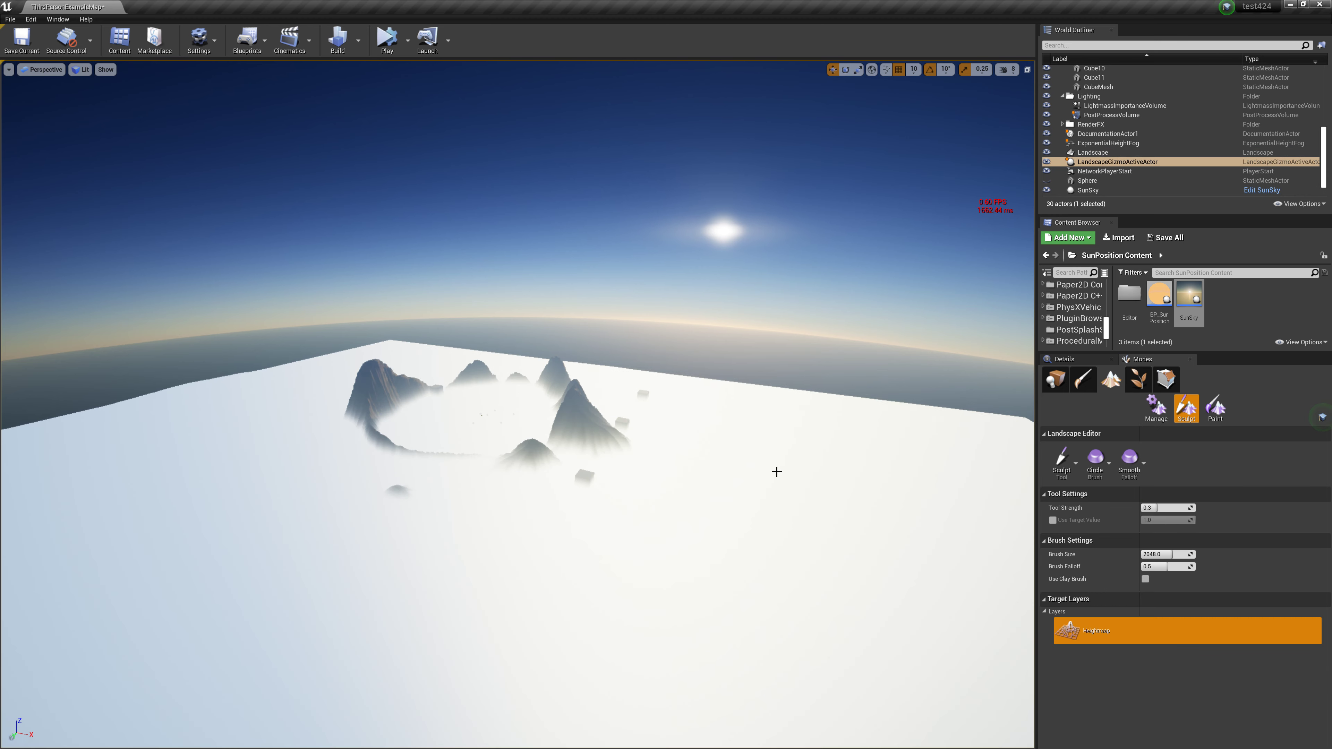
# Fly the view down close to the crater landscape's rugged peaks.
pyautogui.moveTo(518, 404)
pyautogui.mouseDown(button='right')
pyautogui.moveTo(517, 368)
pyautogui.moveTo(623, 367)
pyautogui.mouseUp(button='right')
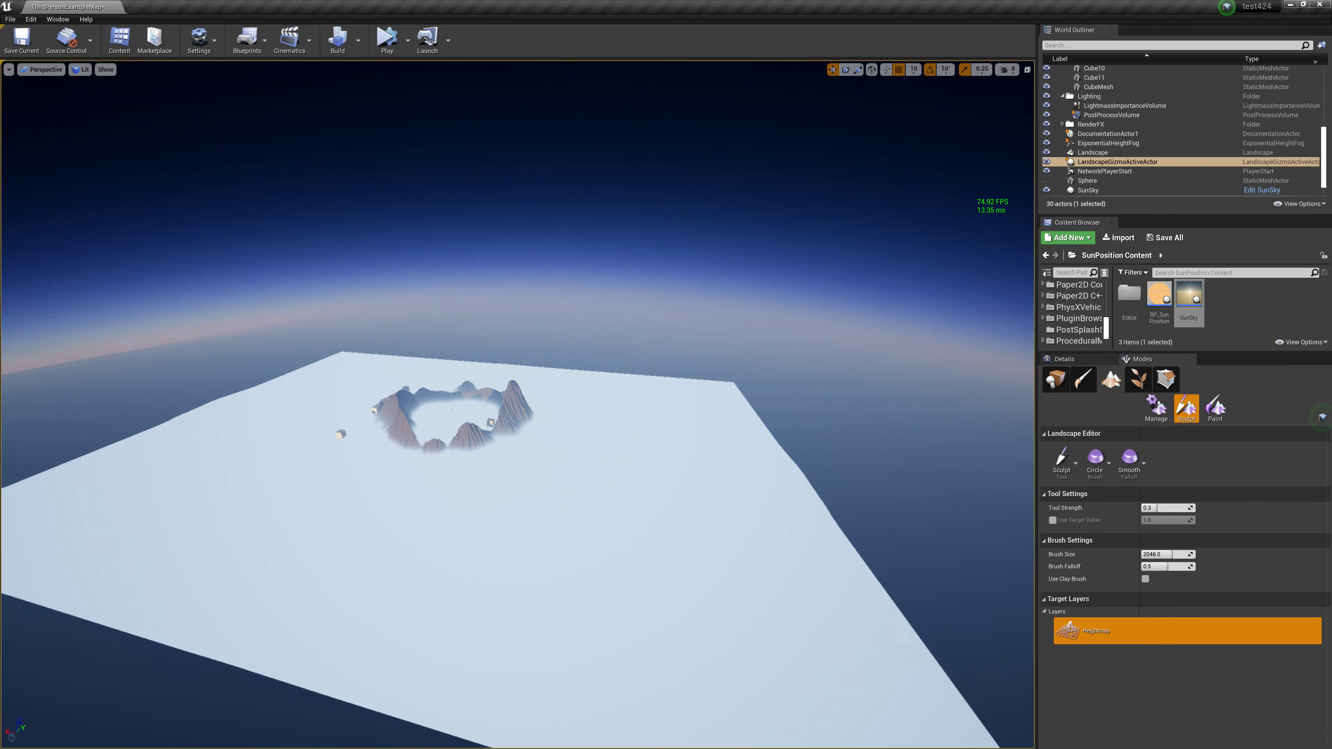
# Pull back over the whole crater landscape and hide the exponential height fog.
pyautogui.moveTo(622, 367)
pyautogui.mouseDown(button='right')
pyautogui.moveTo(622, 430)
pyautogui.moveTo(693, 504)
pyautogui.mouseUp(button='right')
pyautogui.moveTo(682, 455); pyautogui.dragTo(577, 455, button='right')
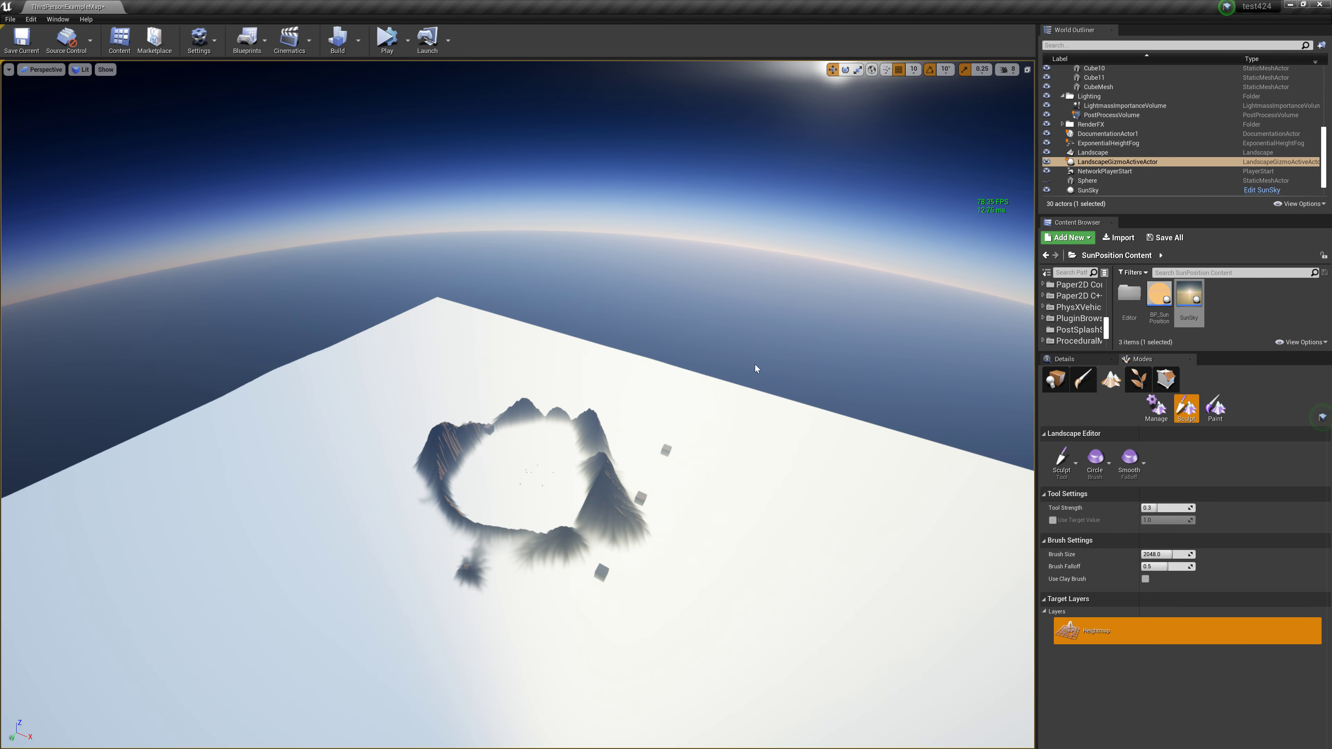
pyautogui.moveTo(755, 369); pyautogui.dragTo(756, 252, button='right')
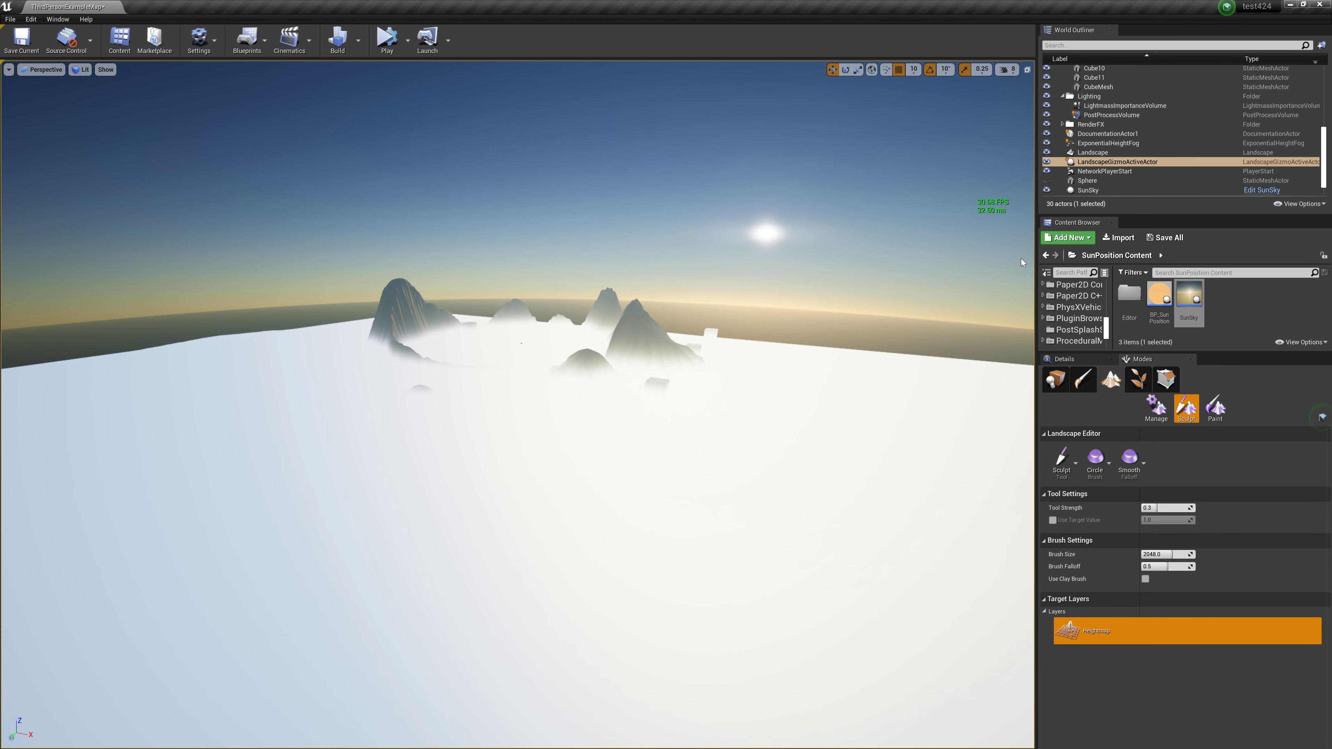
pyautogui.scroll(-1, 1099, 194)
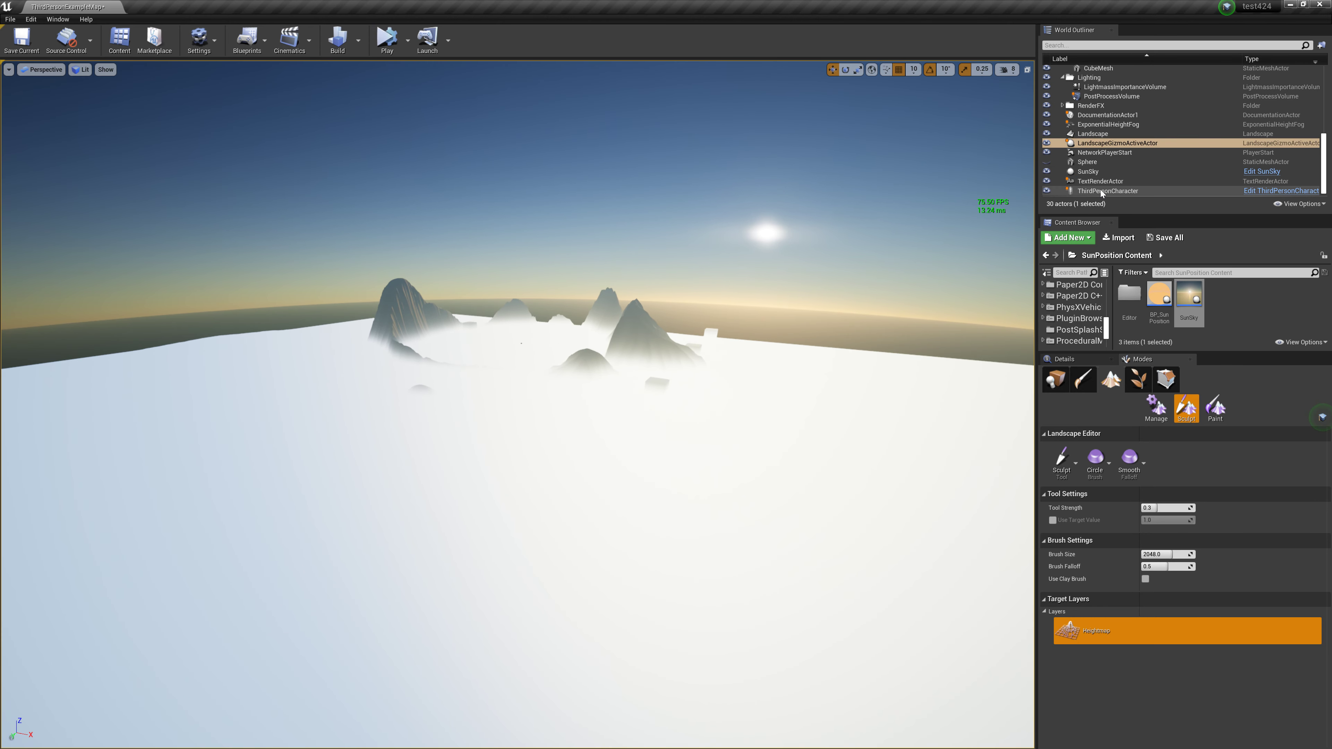
pyautogui.click(1047, 124)
pyautogui.moveTo(848, 223)
pyautogui.mouseDown(button='right')
pyautogui.moveTo(892, 199)
pyautogui.moveTo(934, 210)
pyautogui.mouseUp(button='right')
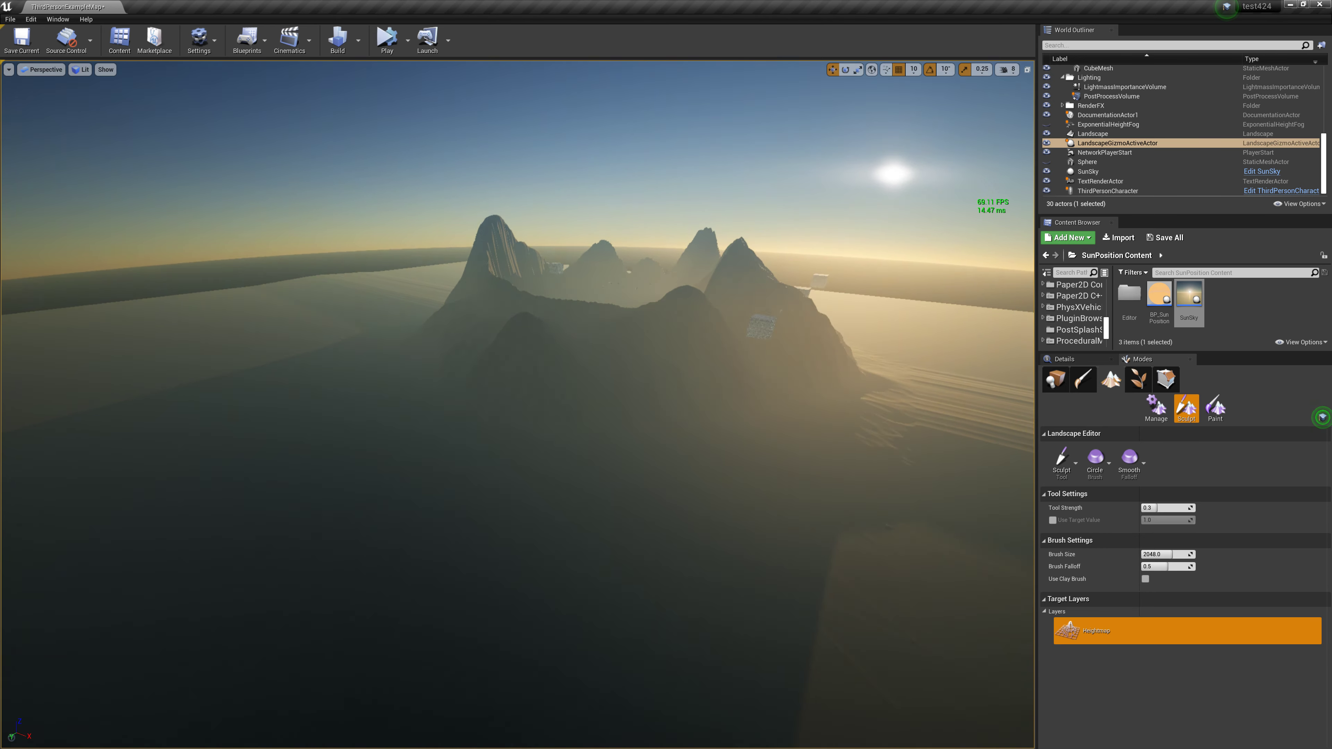
pyautogui.moveTo(934, 210)
pyautogui.mouseDown(button='right')
pyautogui.moveTo(798, 488)
pyautogui.moveTo(839, 473)
pyautogui.mouseUp(button='right')
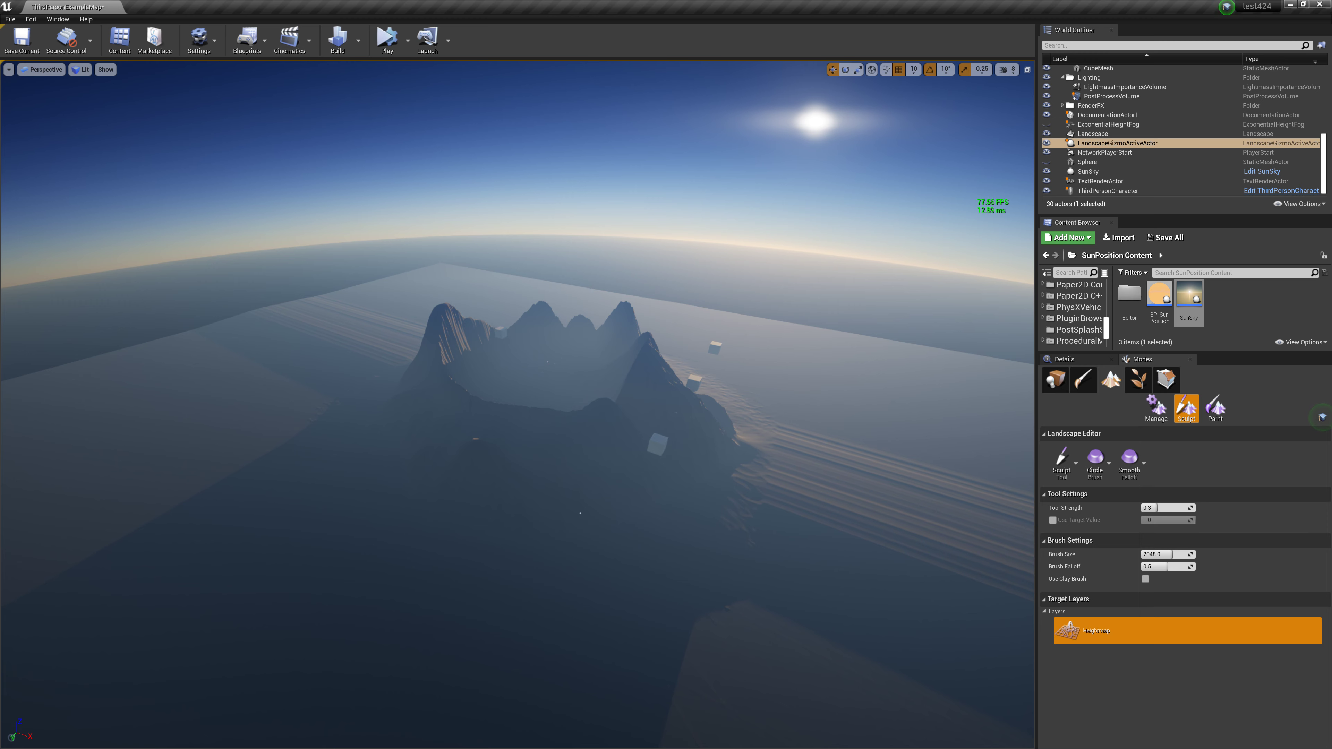
# Select the Landscape actor, then LandscapeGizmoActiveActor, then Landscape again in the outliner.
pyautogui.click(1094, 134)
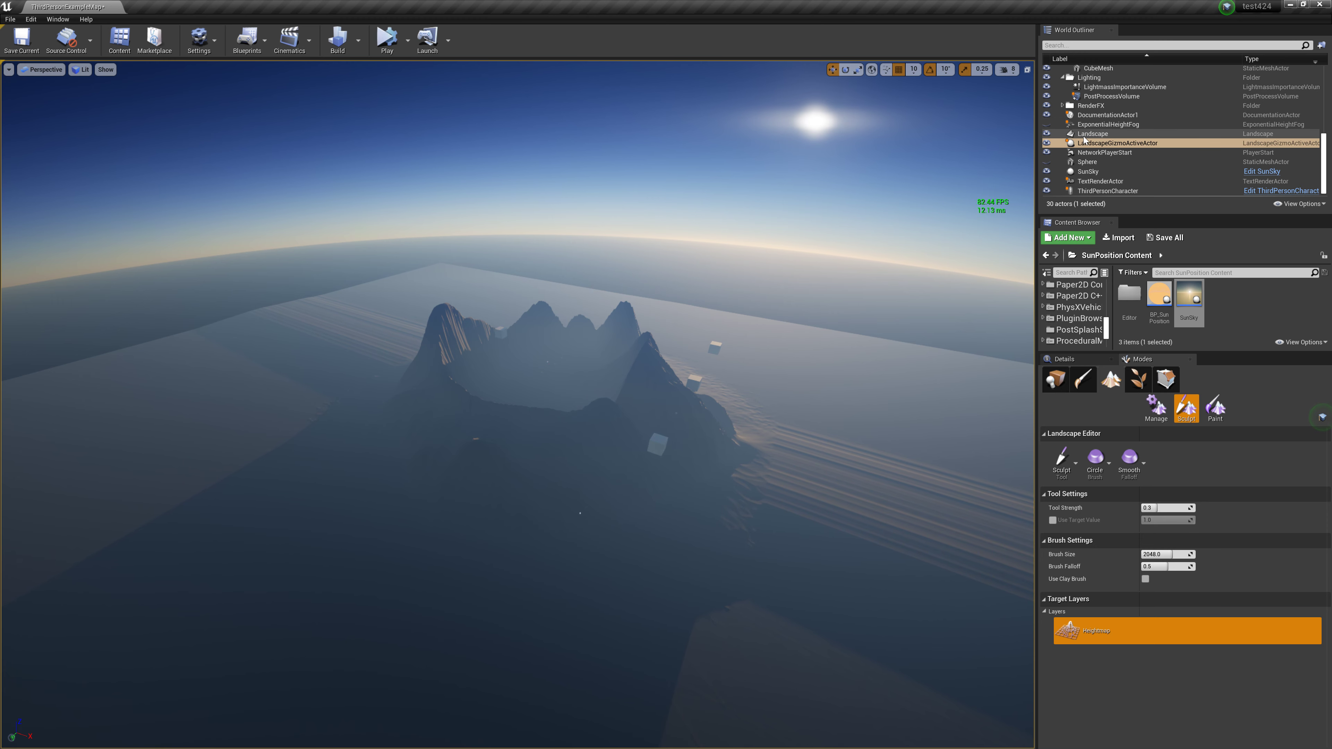
pyautogui.moveTo(565, 461); pyautogui.dragTo(556, 436, button='right')
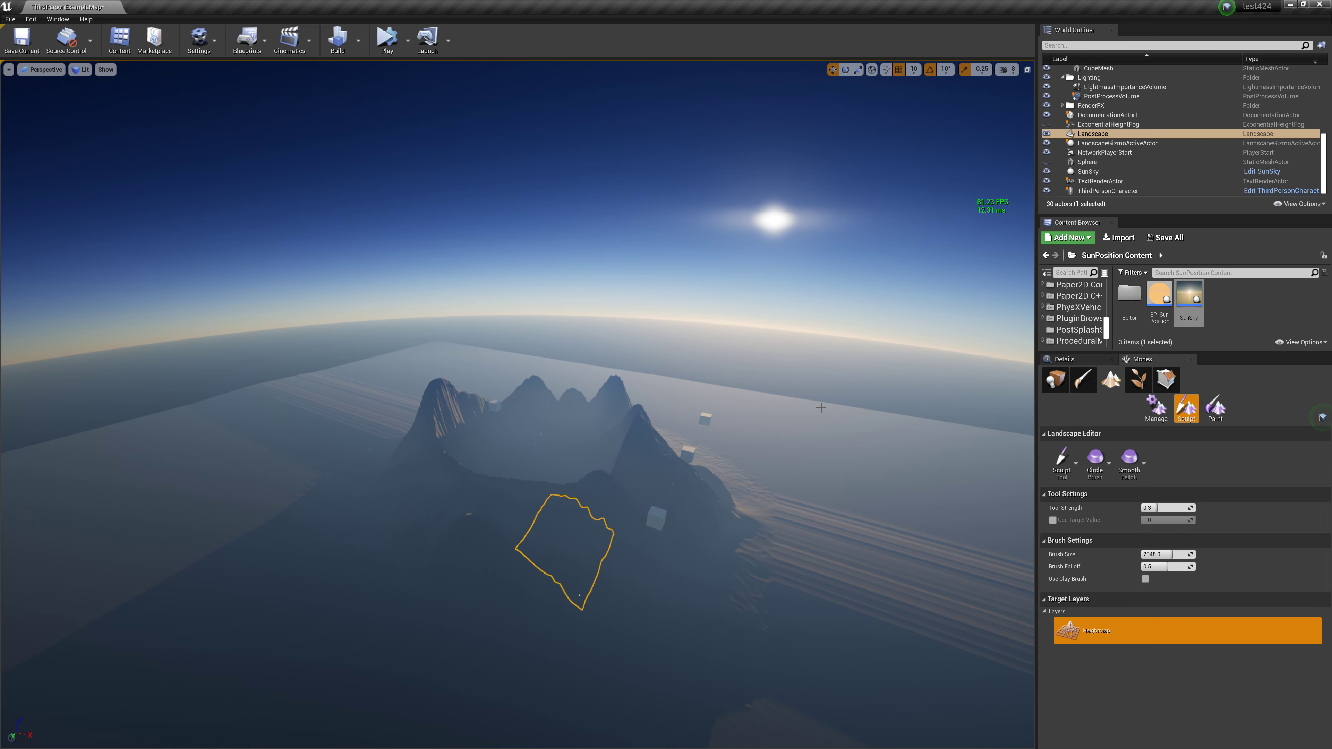
pyautogui.moveTo(821, 407); pyautogui.dragTo(840, 388, button='right')
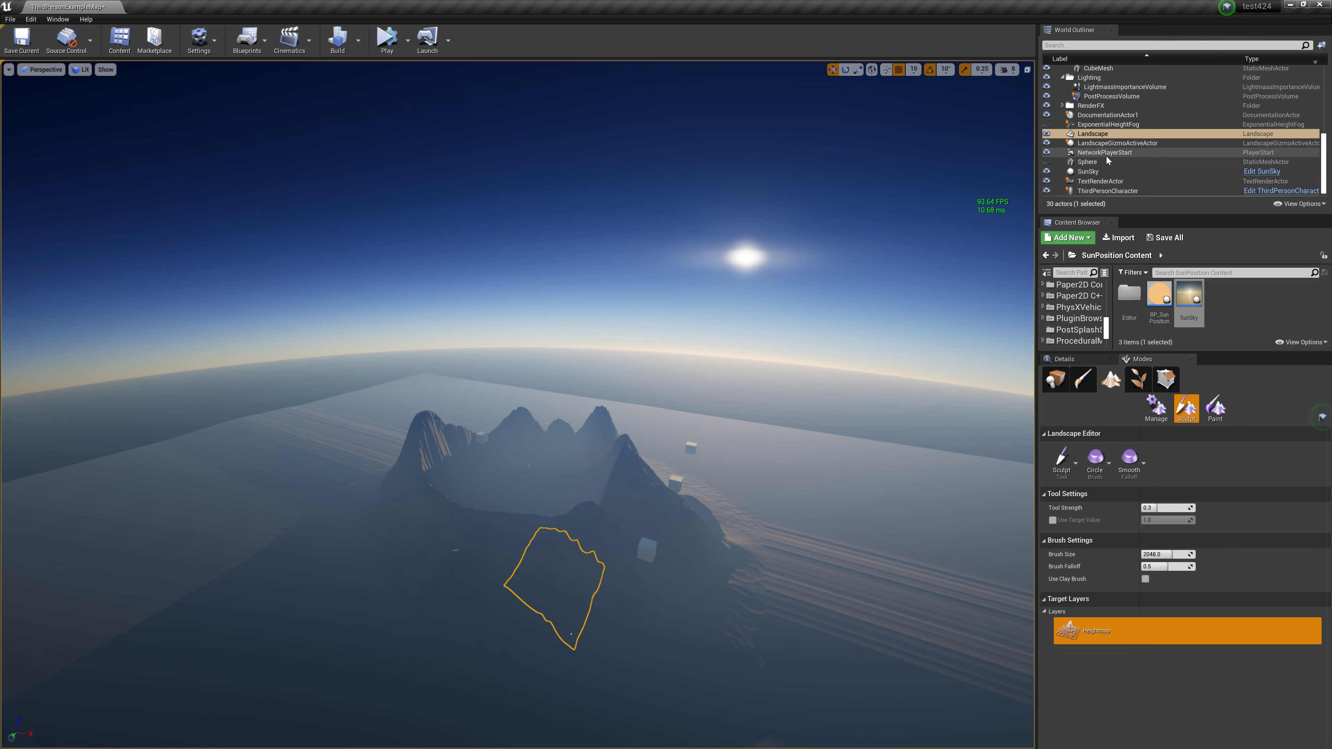
pyautogui.click(1112, 142)
pyautogui.scroll(-5, 524, 367)
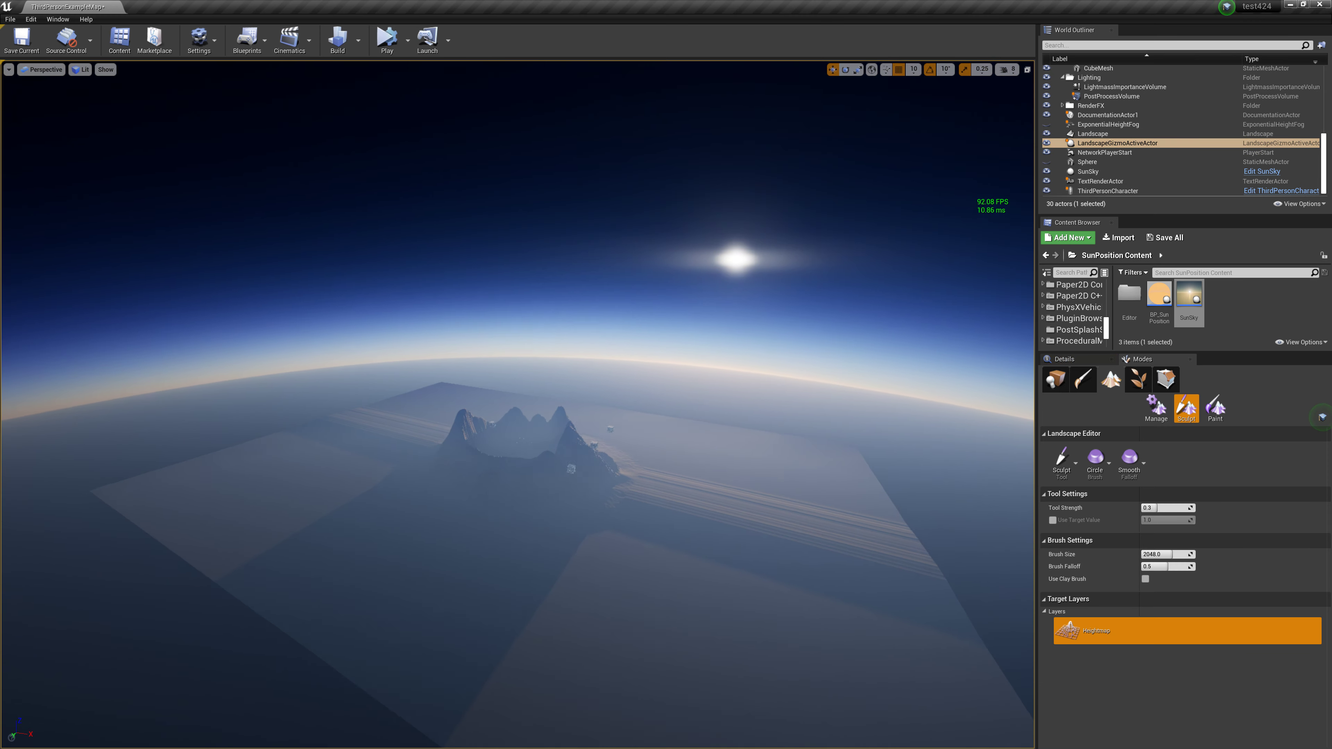
pyautogui.click(1094, 133)
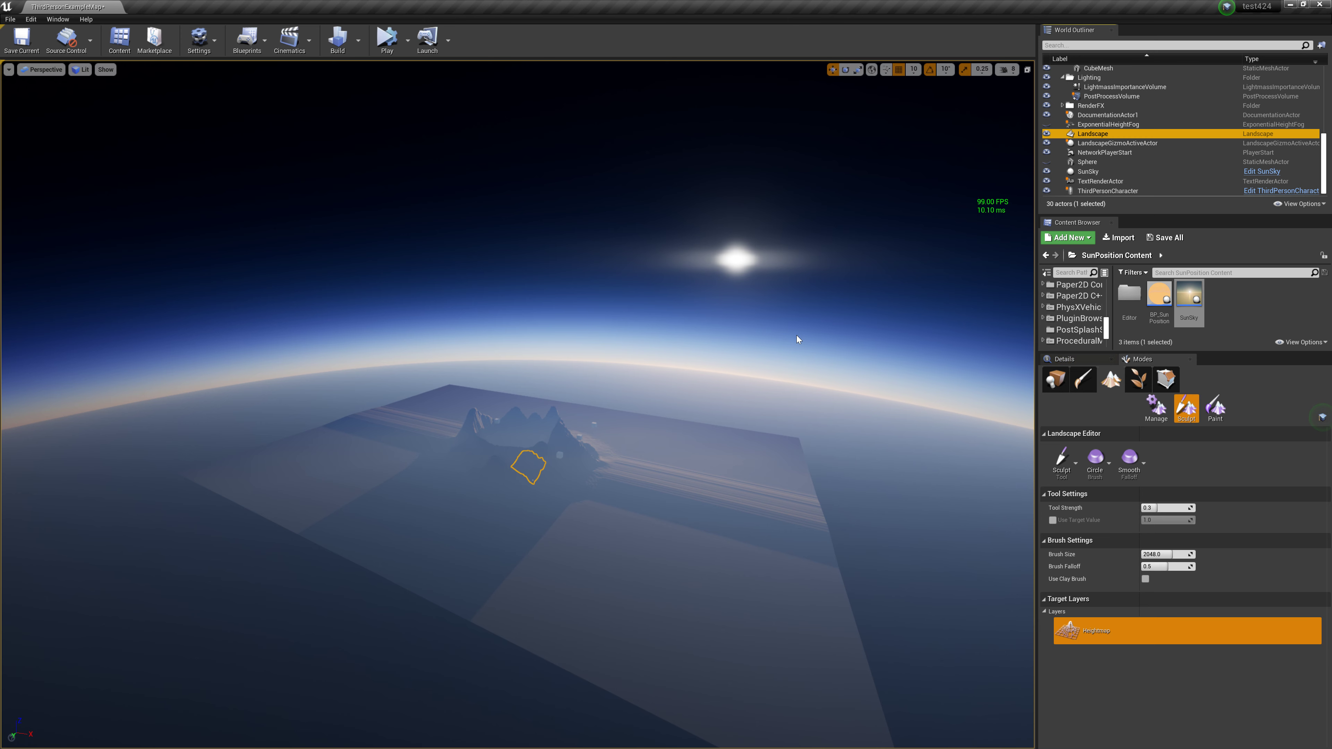
# Switch to Place mode, lift and frame LandscapeGizmoActiveActor, and enlarge the actor list.
pyautogui.click(1057, 385)
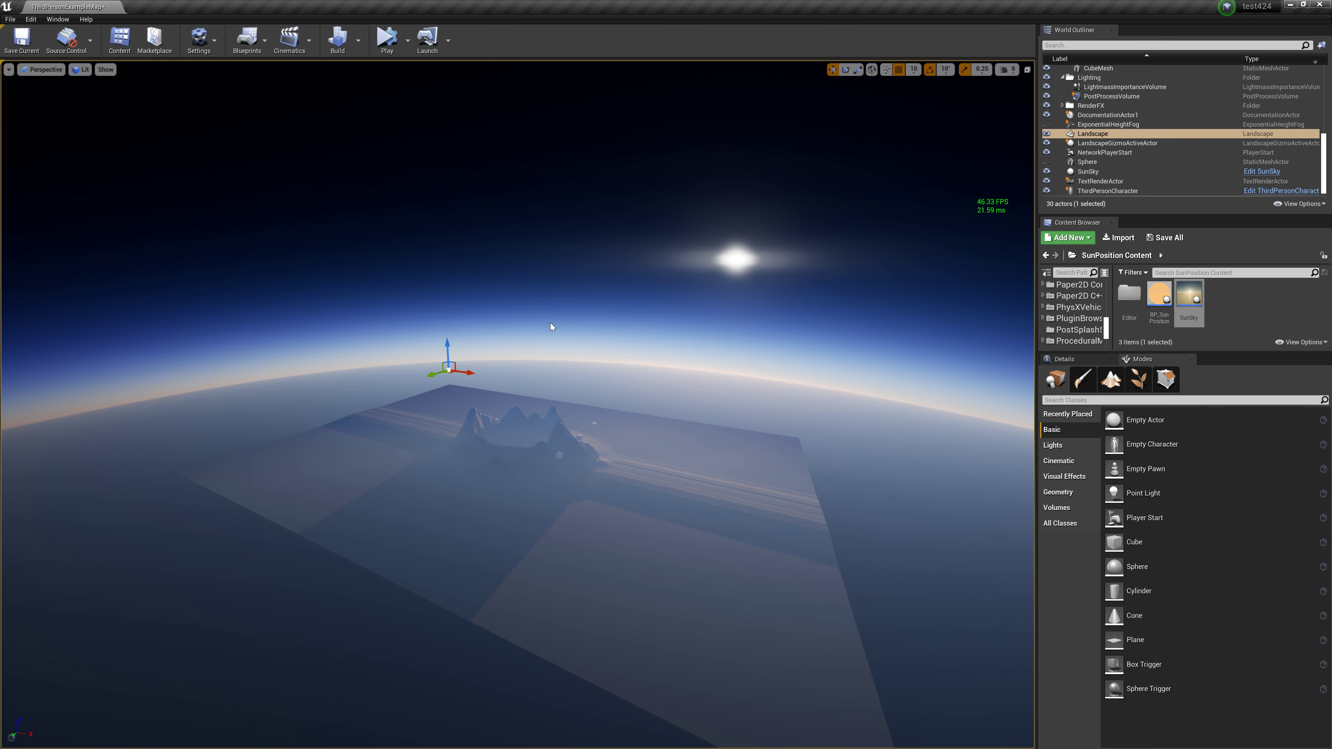
pyautogui.click(1131, 143)
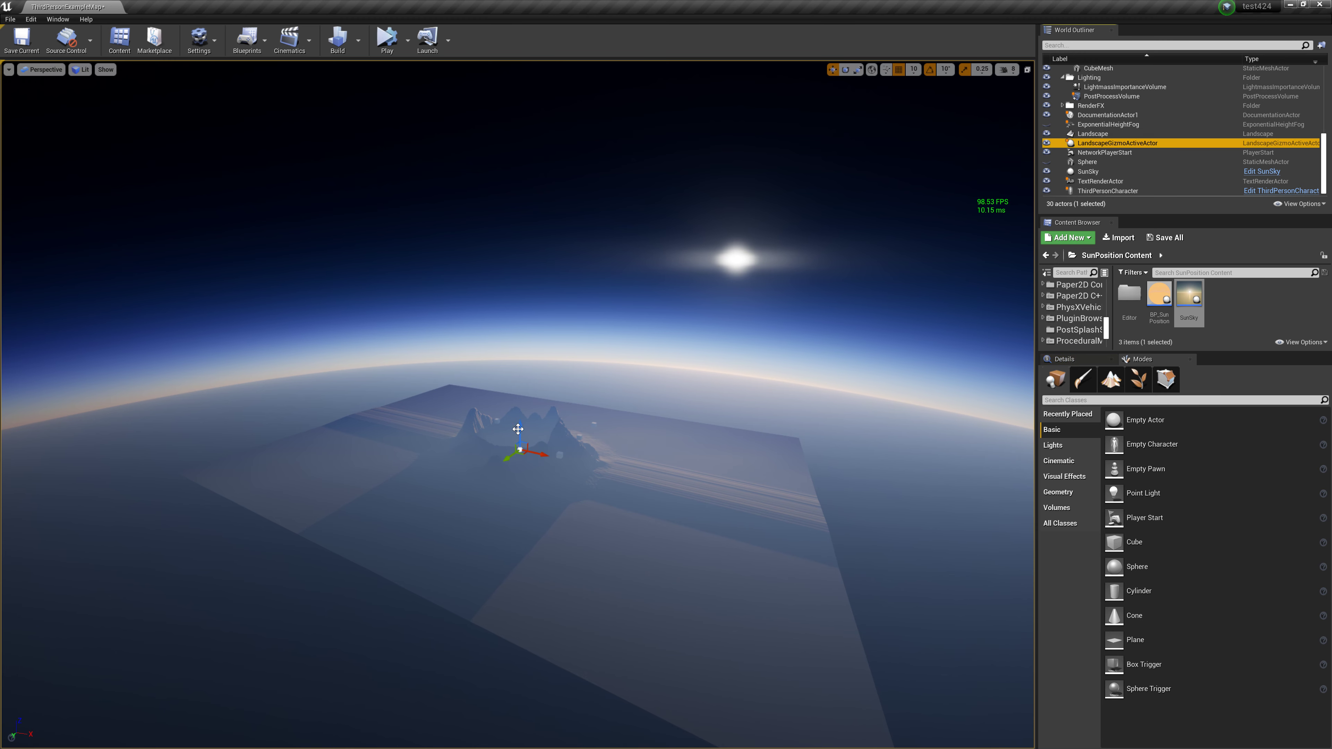
pyautogui.moveTo(518, 430); pyautogui.dragTo(522, 422)
pyautogui.press('f')
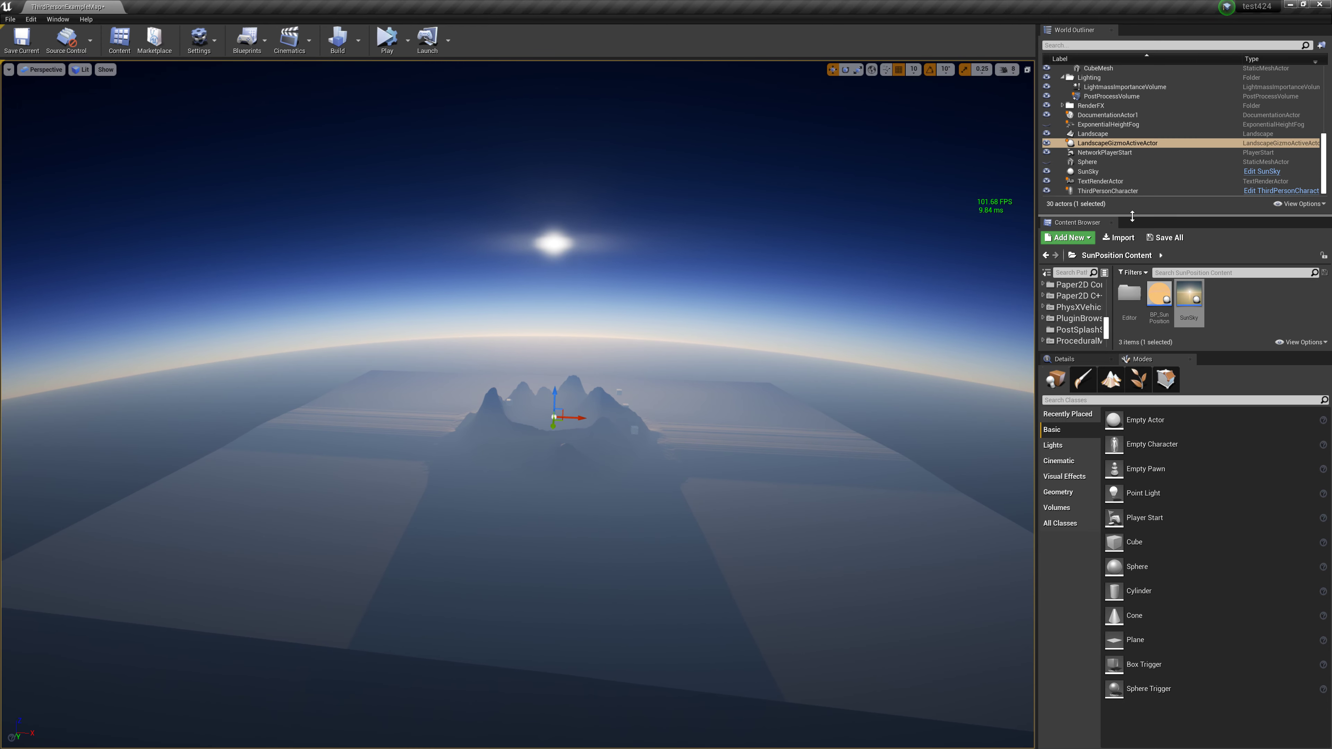
pyautogui.moveTo(1141, 216); pyautogui.dragTo(1142, 256)
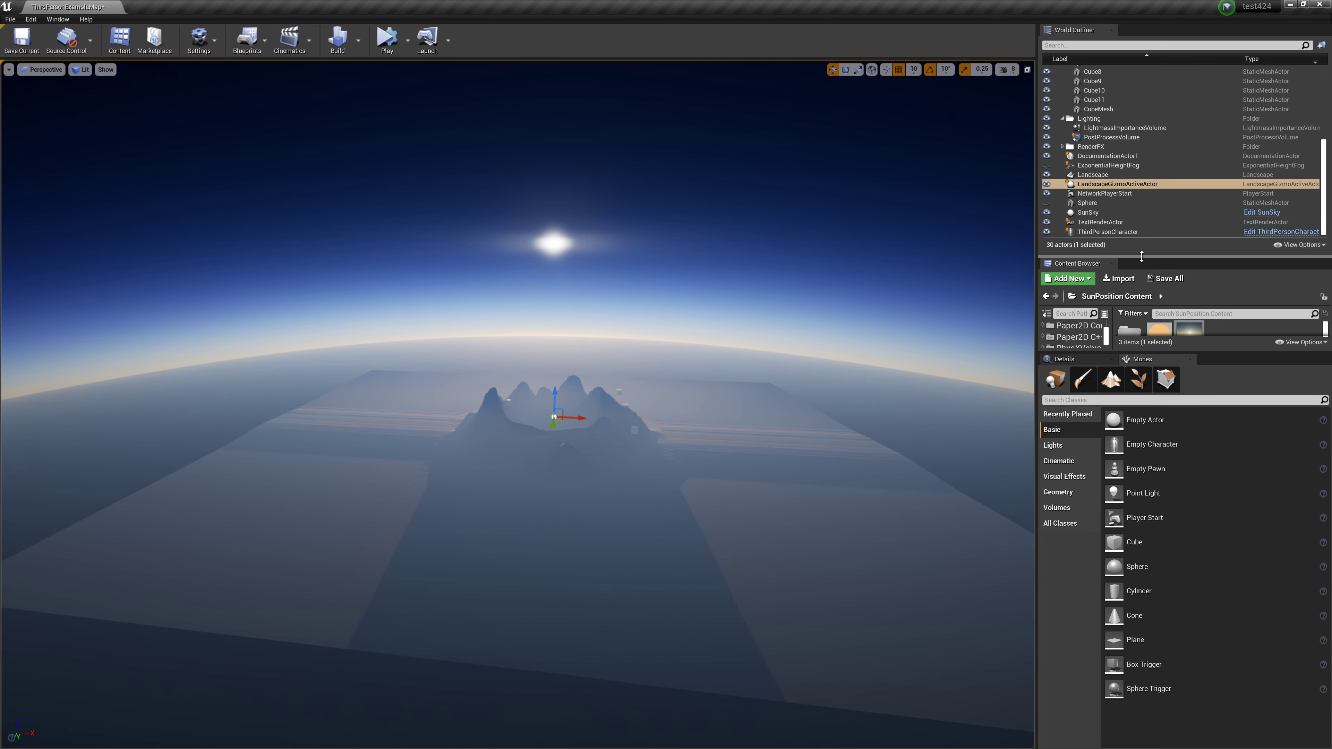
# With the translate tool, raise the Landscape actor slightly along Z.
pyautogui.click(834, 71)
pyautogui.click(1151, 176)
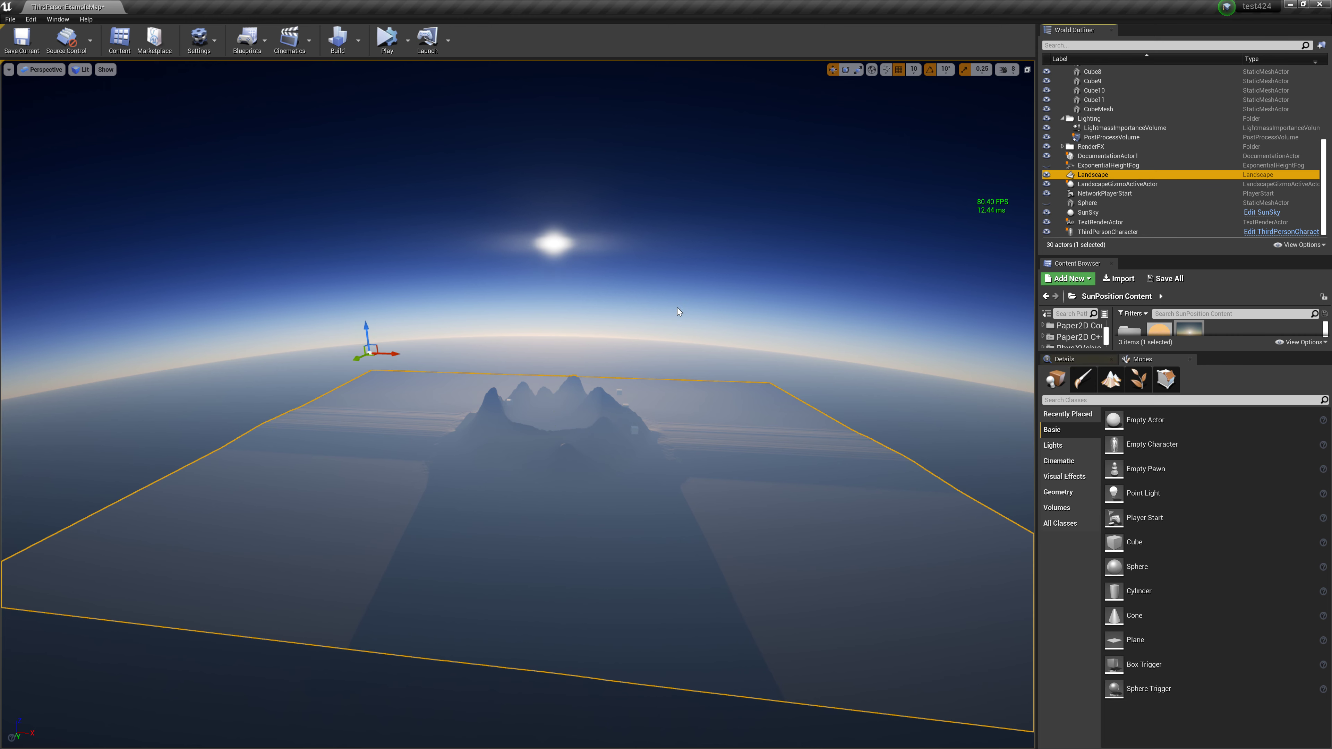
pyautogui.click(366, 325)
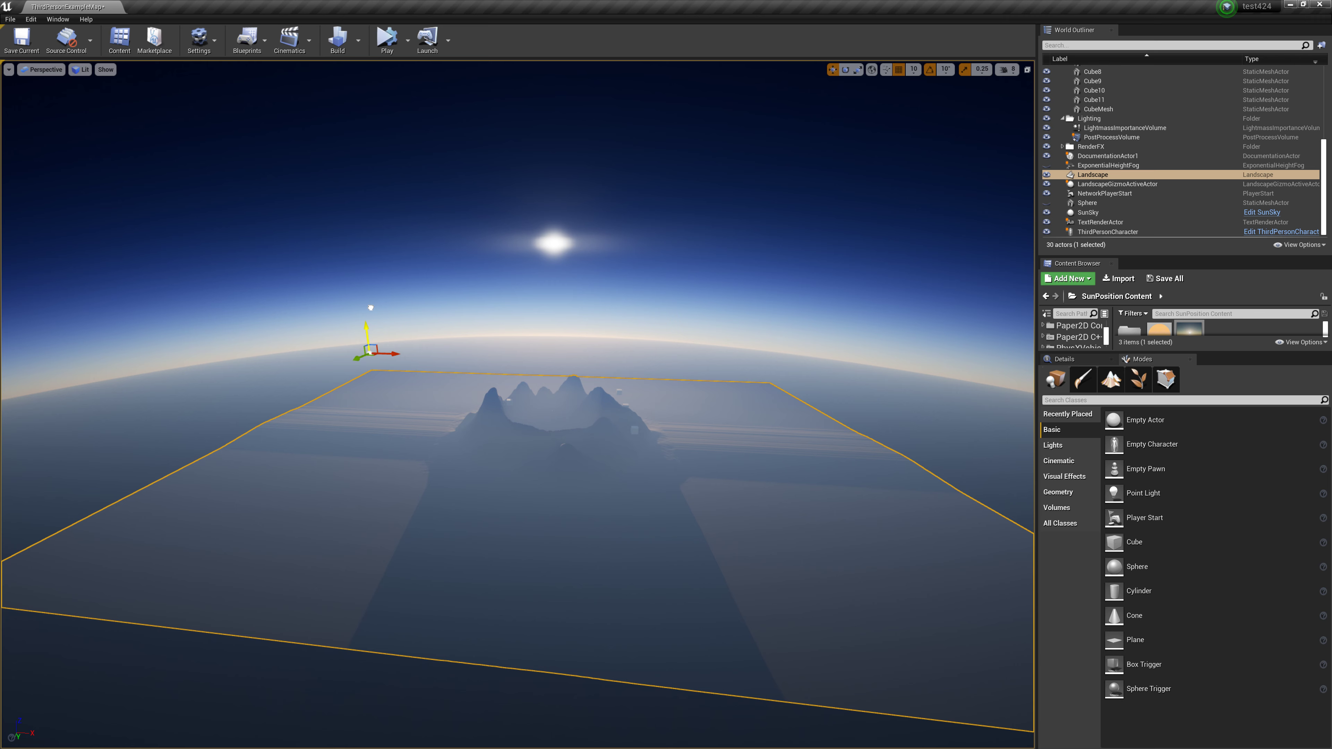
pyautogui.moveTo(370, 307); pyautogui.dragTo(371, 312)
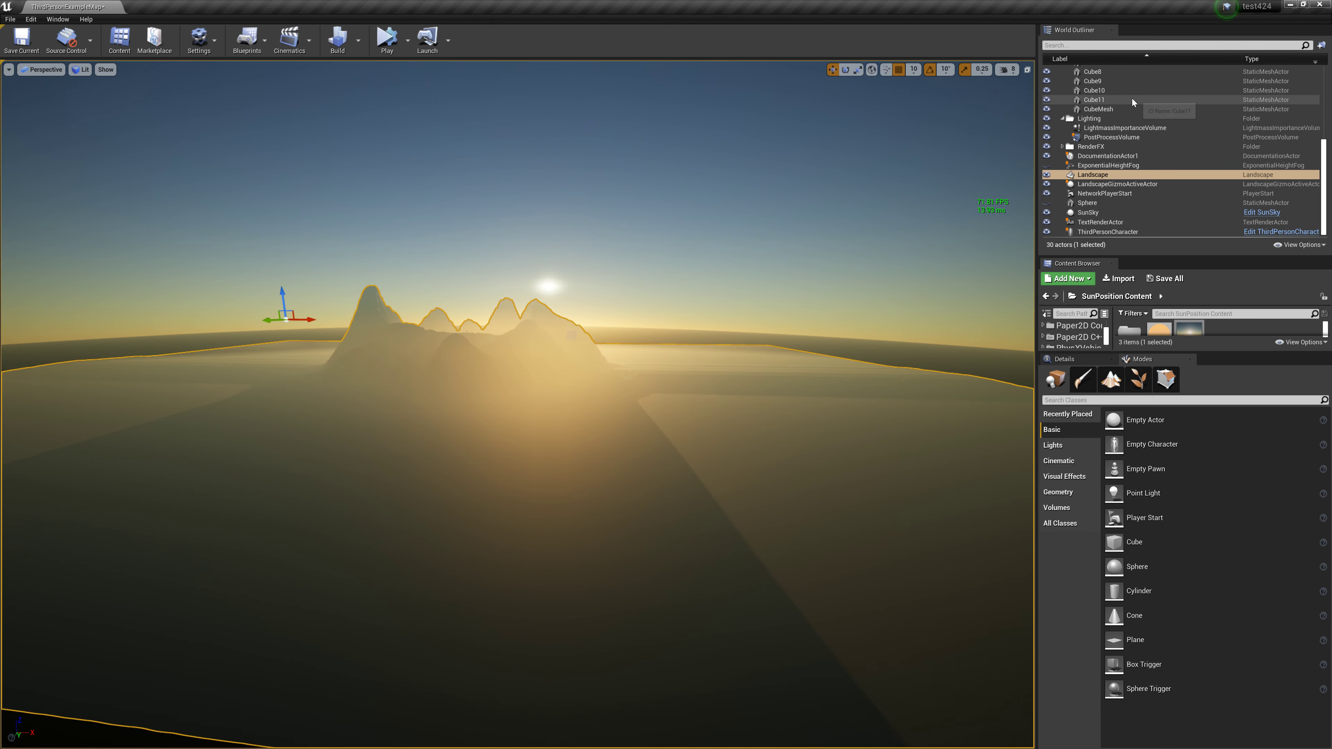
# Focus on Cube11 and view it against the mountains and horizon.
pyautogui.doubleClick(1133, 98)
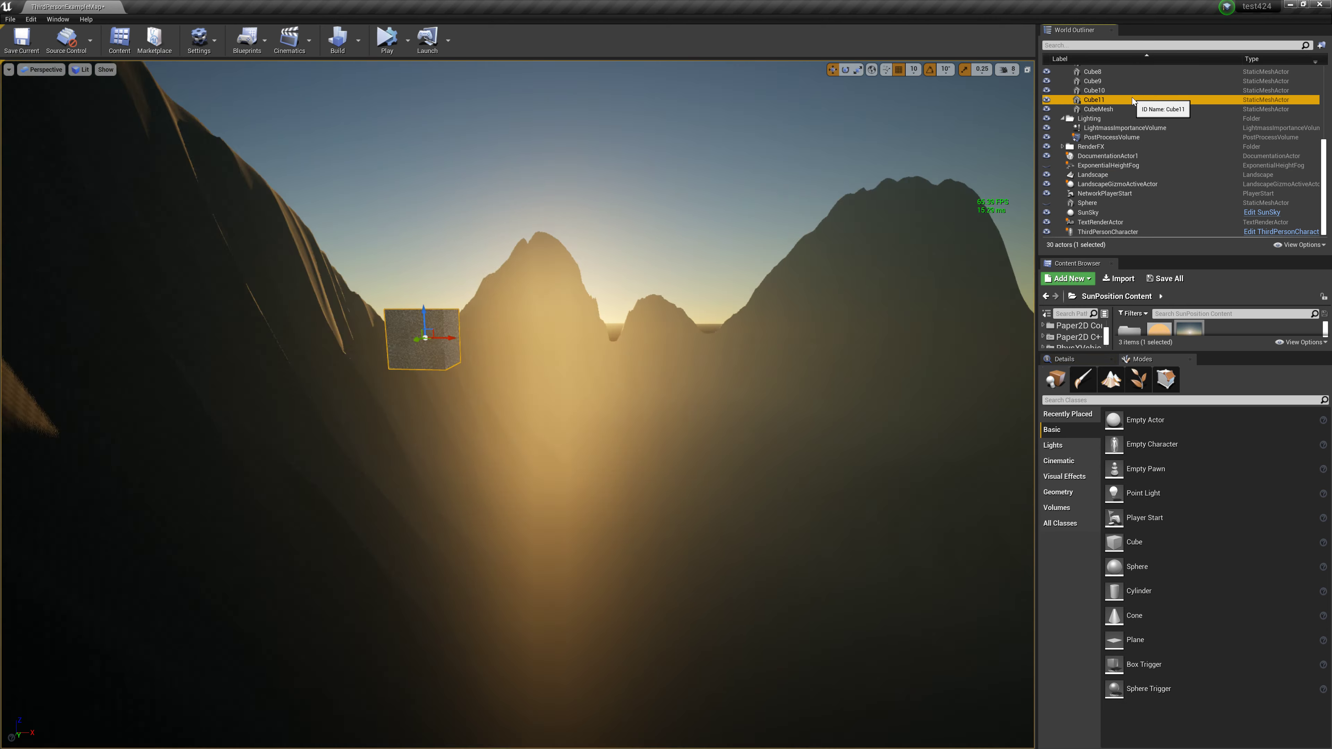
pyautogui.moveTo(800, 236); pyautogui.dragTo(801, 294)
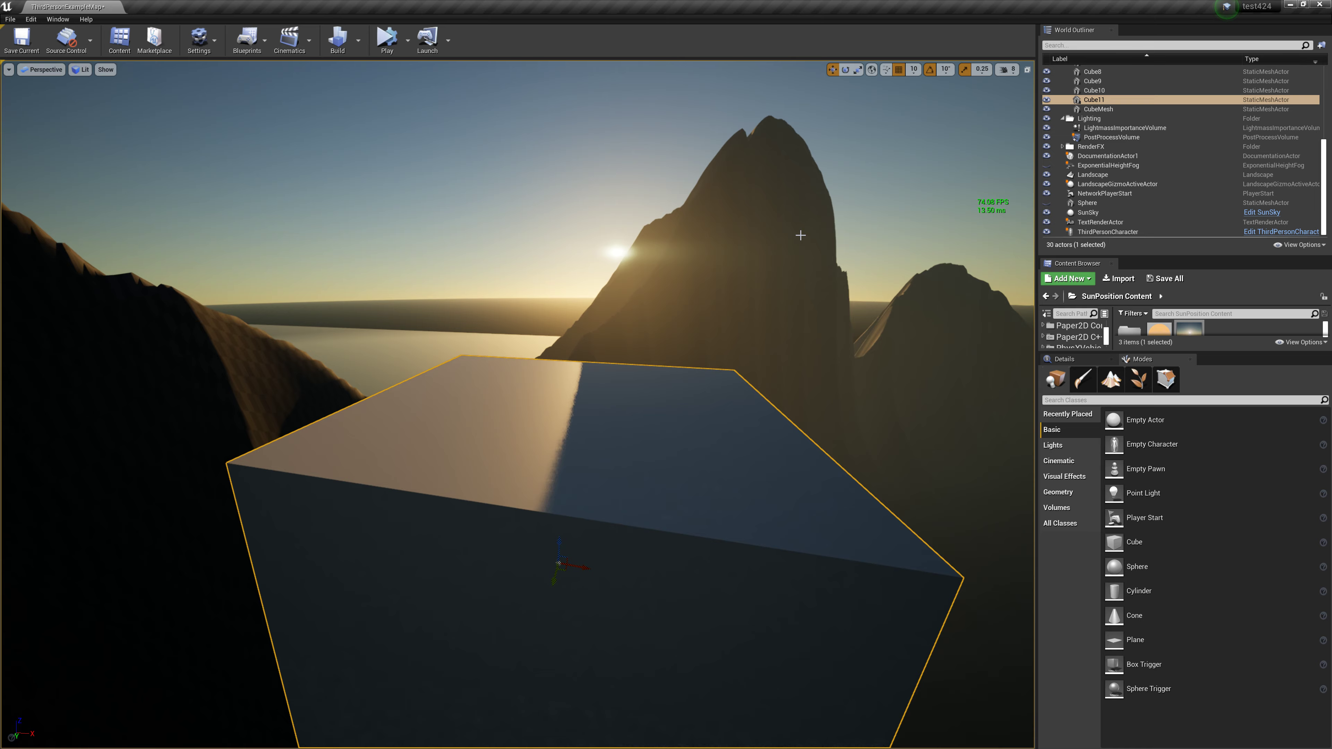
pyautogui.moveTo(800, 235)
pyautogui.mouseDown()
pyautogui.moveTo(802, 249)
pyautogui.moveTo(865, 249)
pyautogui.moveTo(787, 249)
pyautogui.moveTo(839, 220)
pyautogui.moveTo(840, 315)
pyautogui.mouseUp()
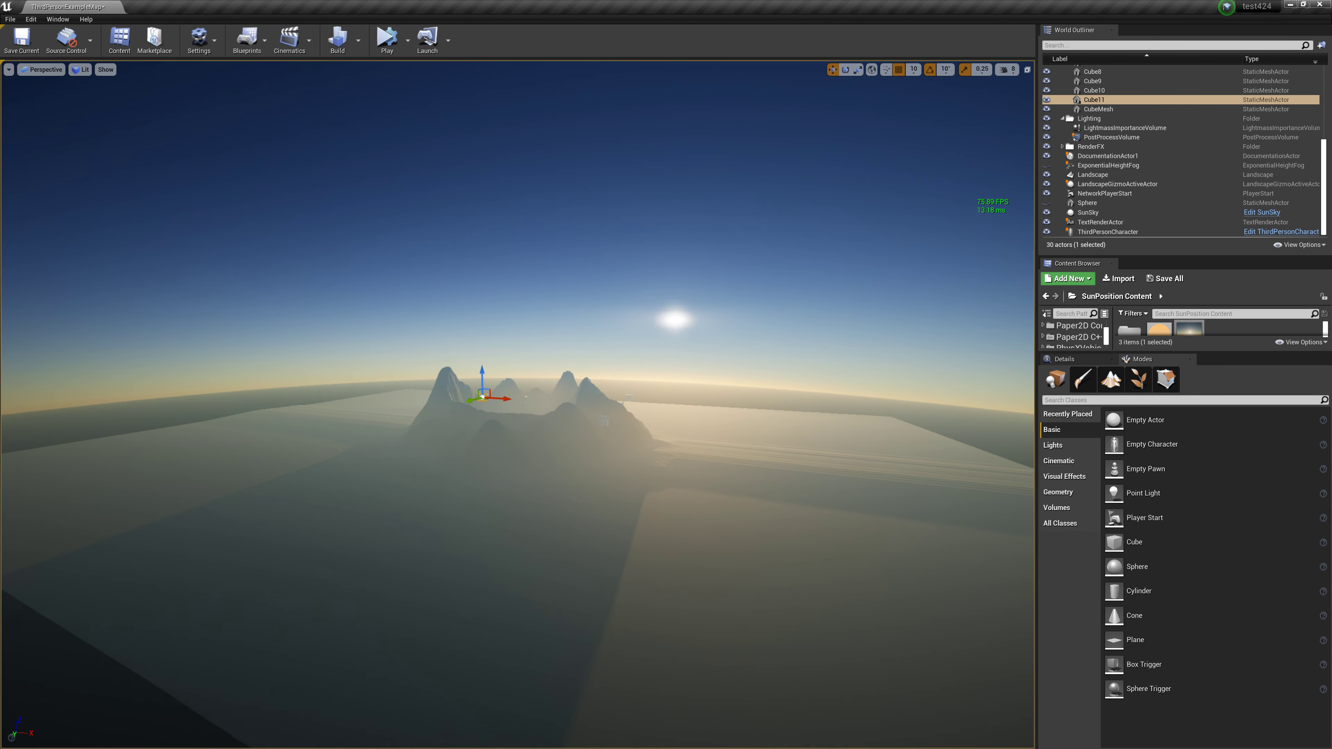
# Set the Landscape's Z location to 1994000, then halve it twice to 498500.
pyautogui.click(1093, 175)
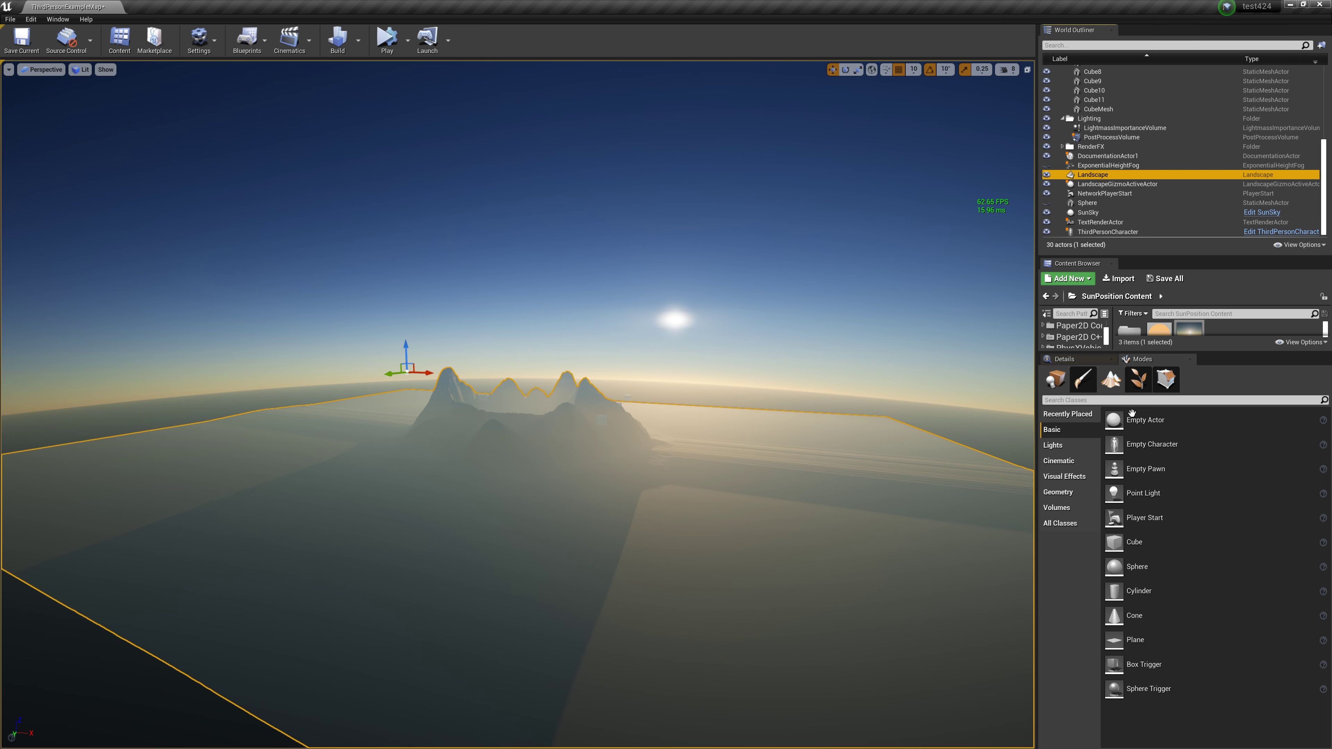
pyautogui.click(1073, 361)
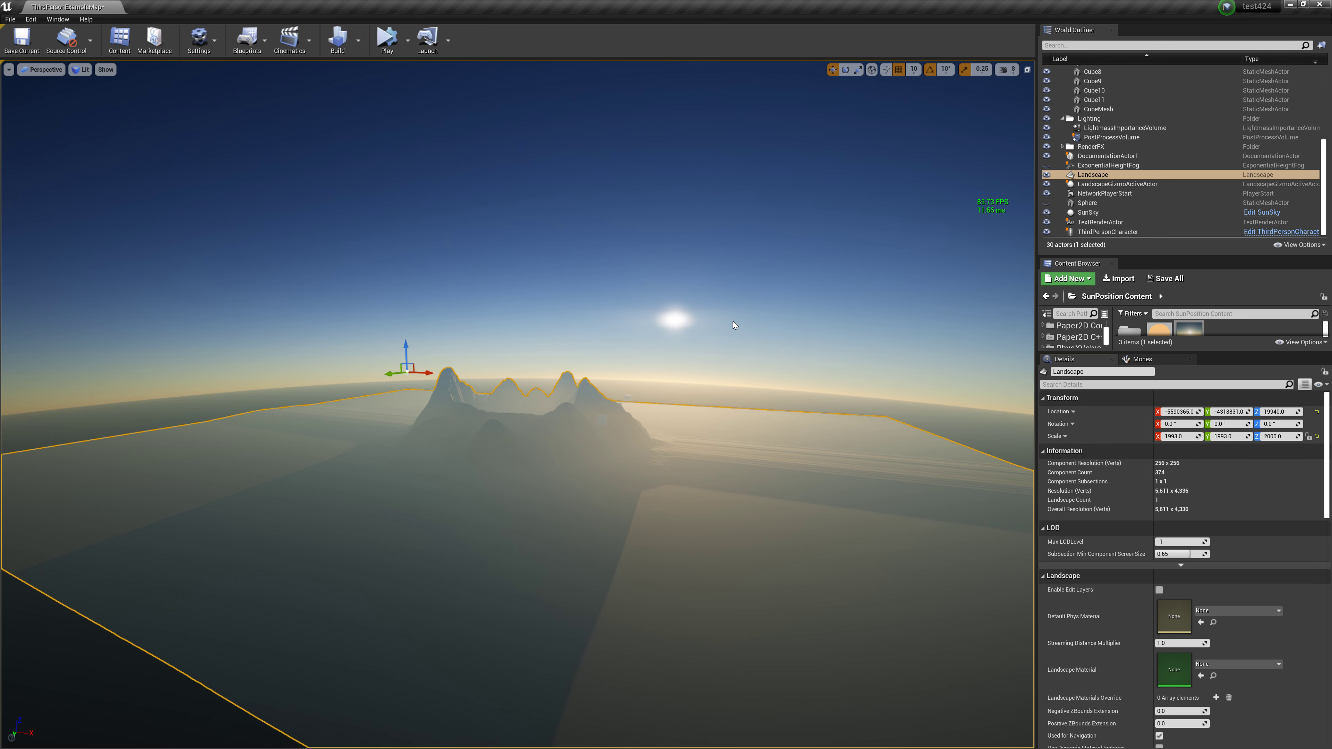
pyautogui.click(1280, 411)
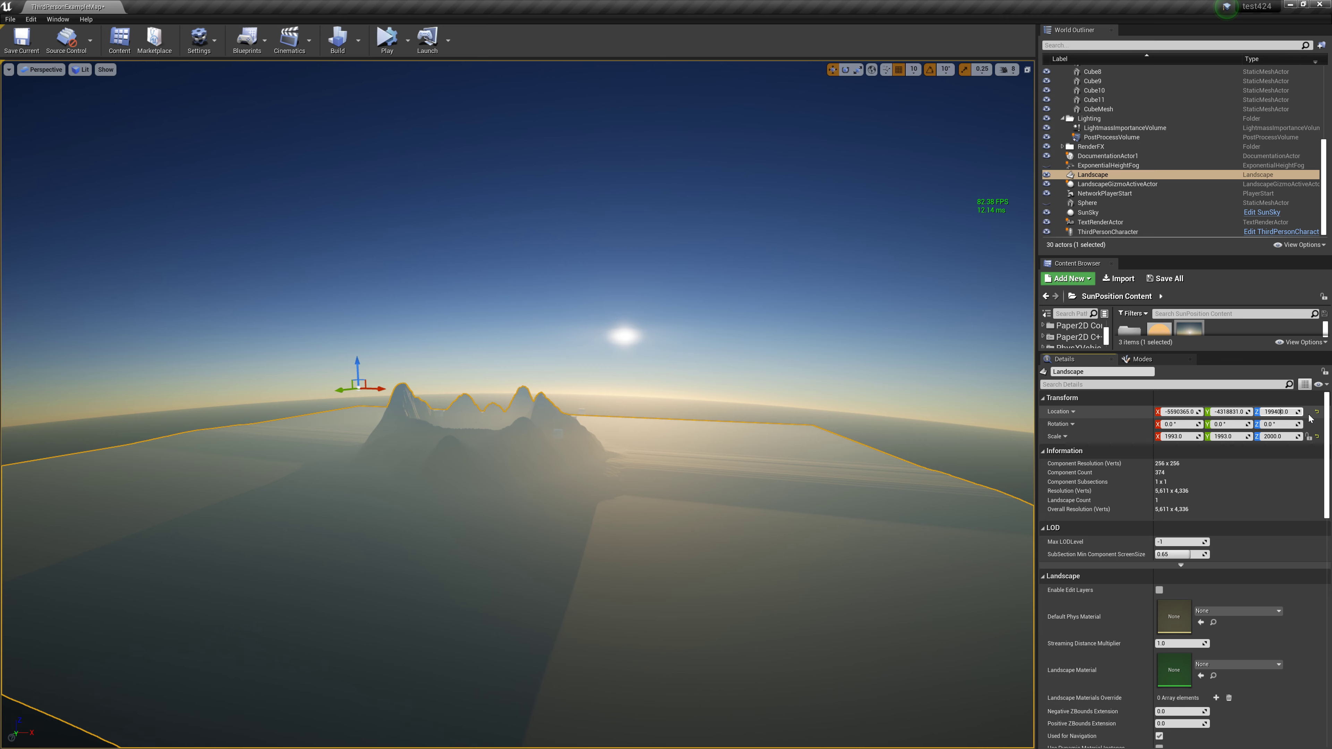
pyautogui.press('Return')
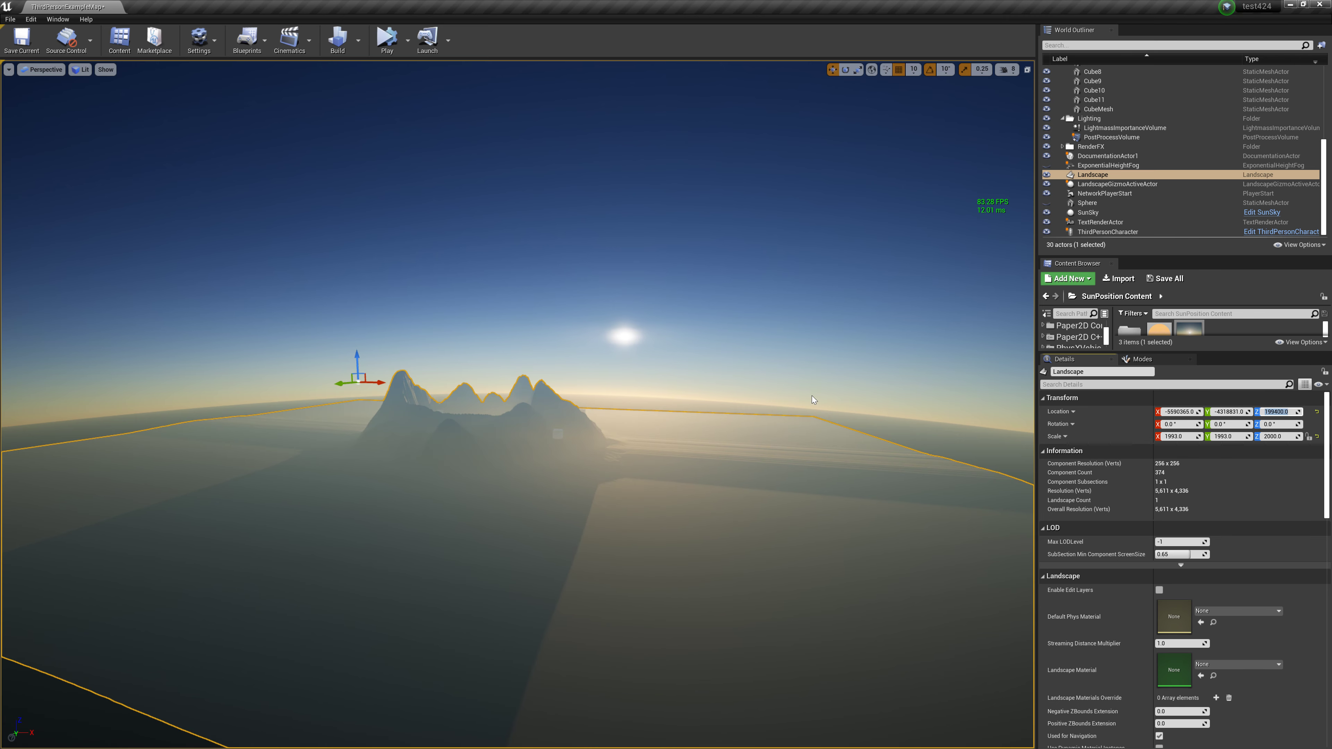
pyautogui.moveTo(813, 400)
pyautogui.mouseDown(button='right')
pyautogui.moveTo(839, 389)
pyautogui.moveTo(860, 404)
pyautogui.moveTo(855, 388)
pyautogui.moveTo(762, 375)
pyautogui.mouseUp(button='right')
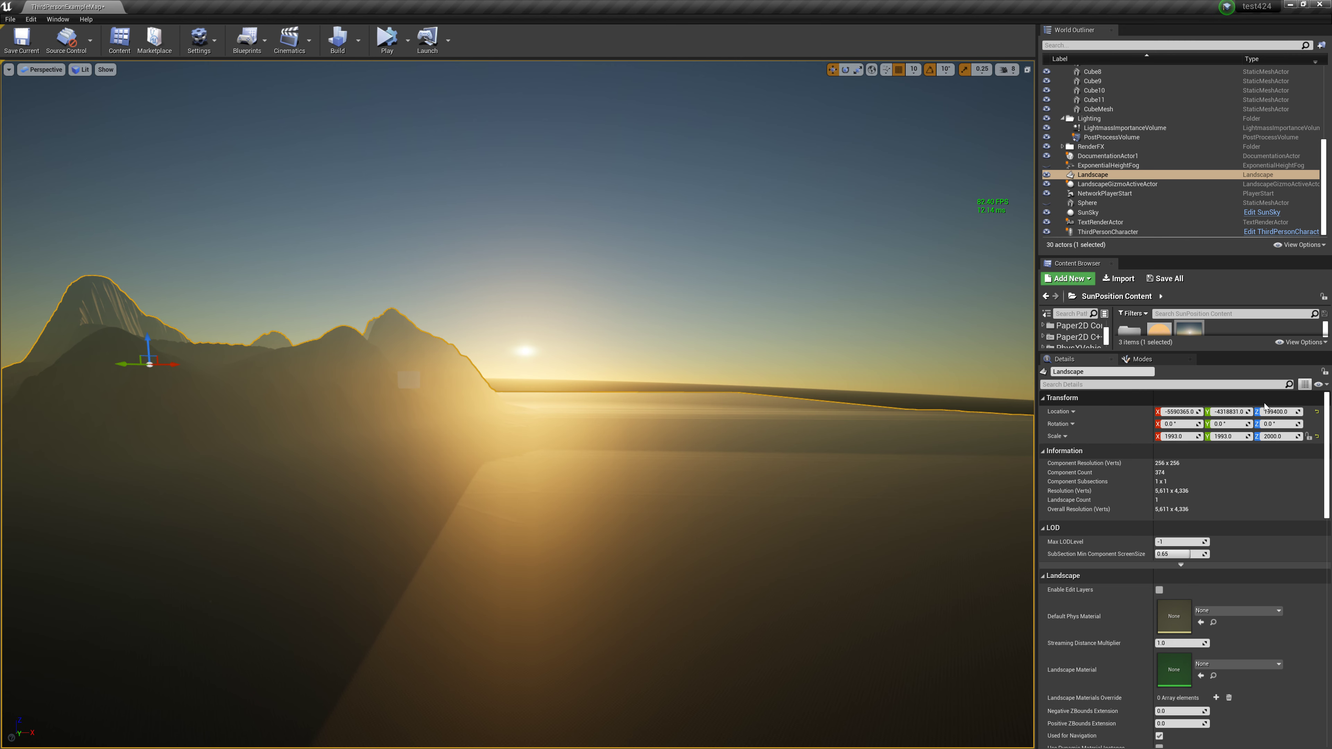
pyautogui.click(1280, 412)
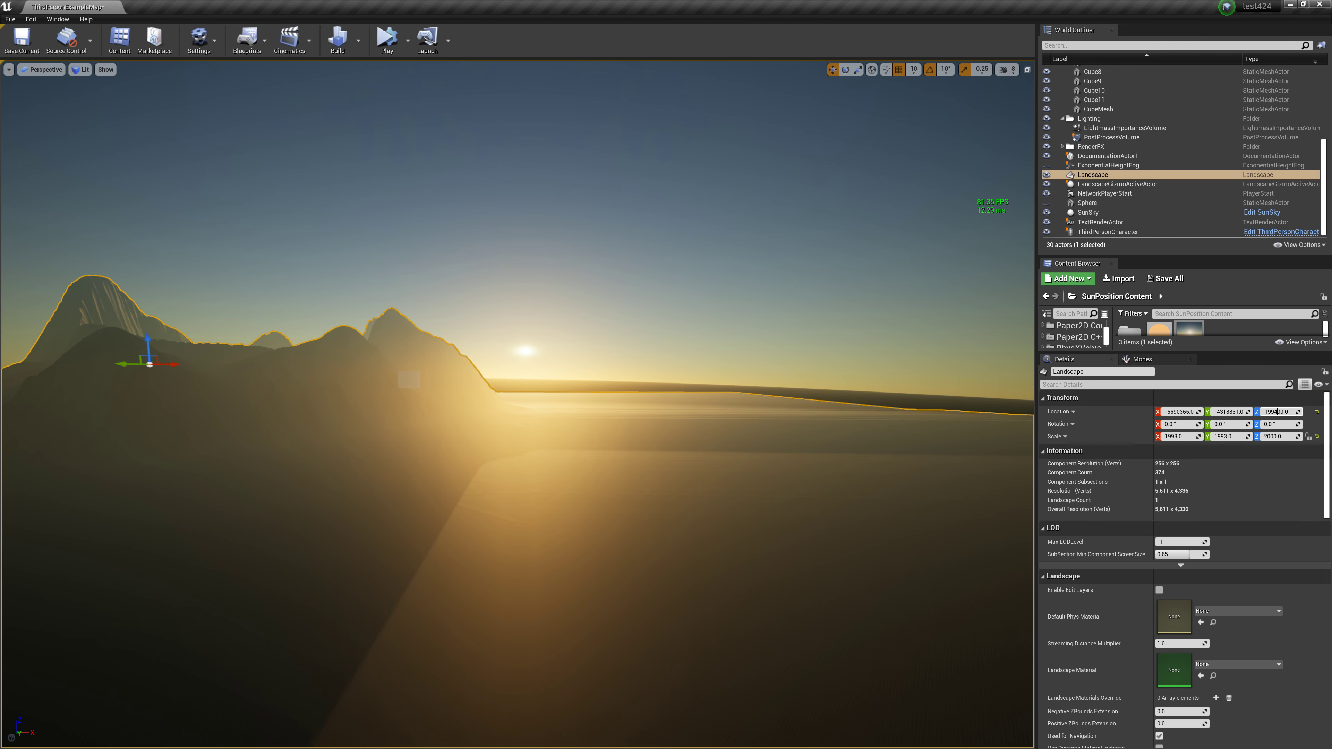
pyautogui.write('-994000')
pyautogui.press('Return')
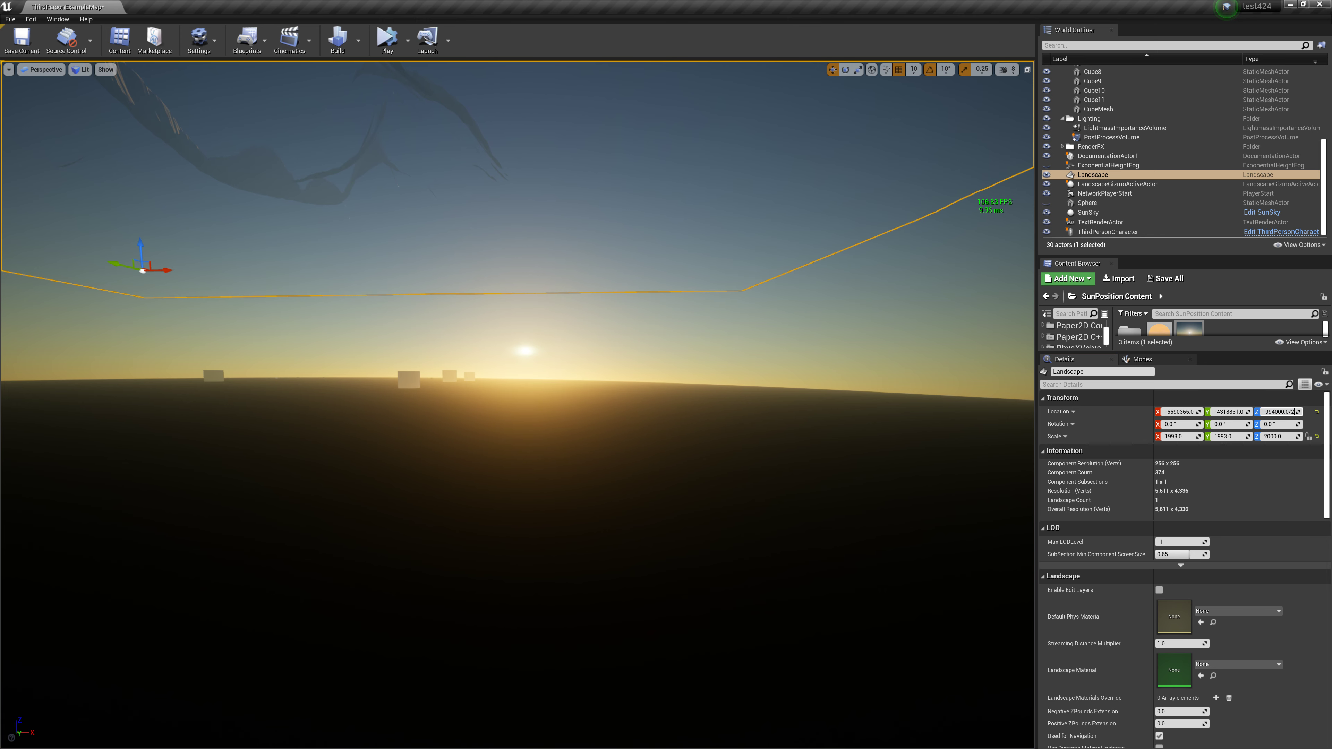
pyautogui.press('Return')
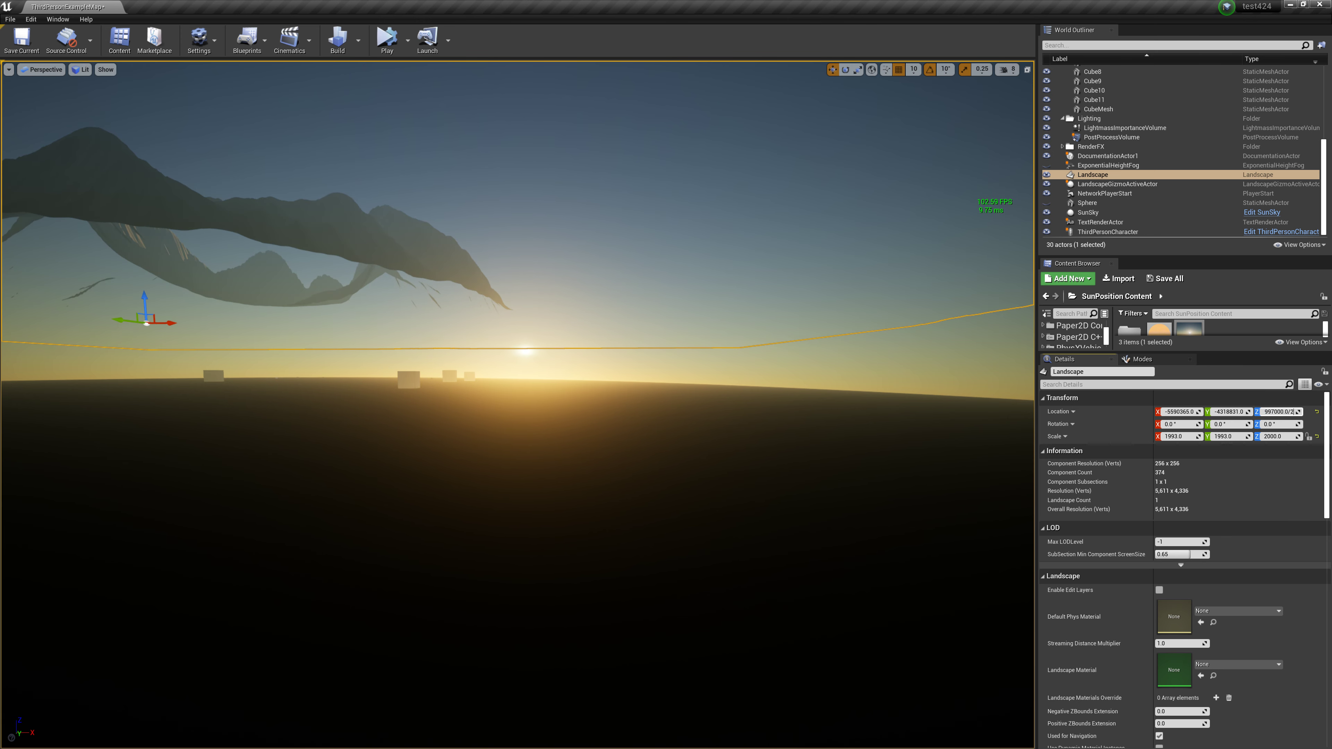
pyautogui.press('Return')
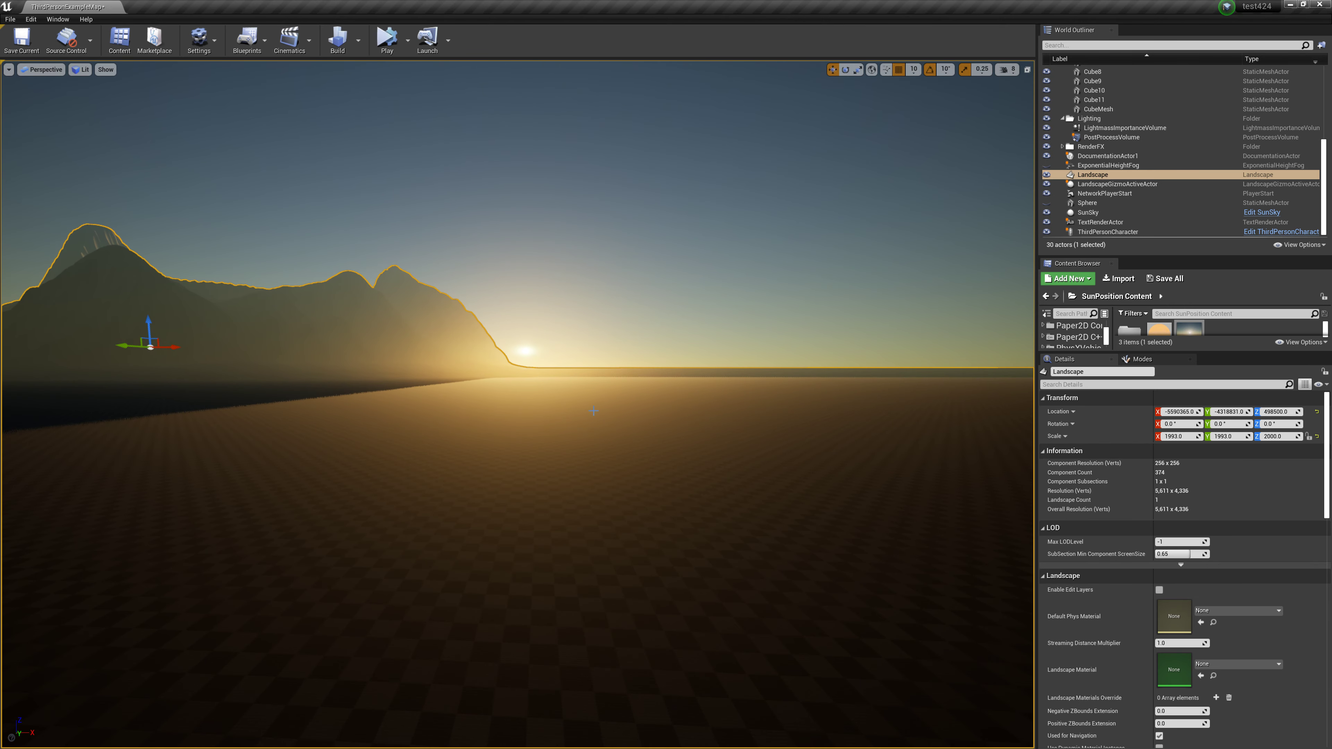
pyautogui.moveTo(774, 250); pyautogui.dragTo(774, 250, button='right')
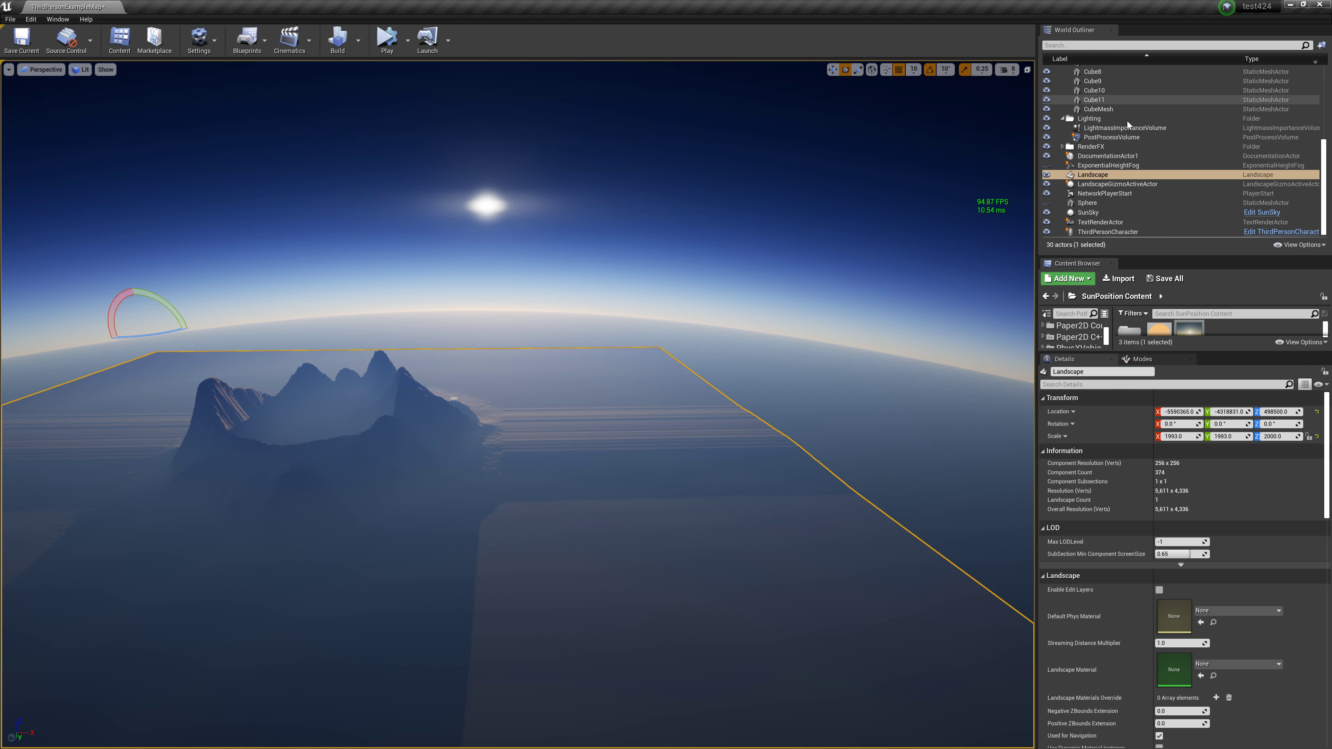
# Change the SunSky's SkyAtmosphere Planet Ground Radius from 1000 to 2000.
pyautogui.click(1088, 213)
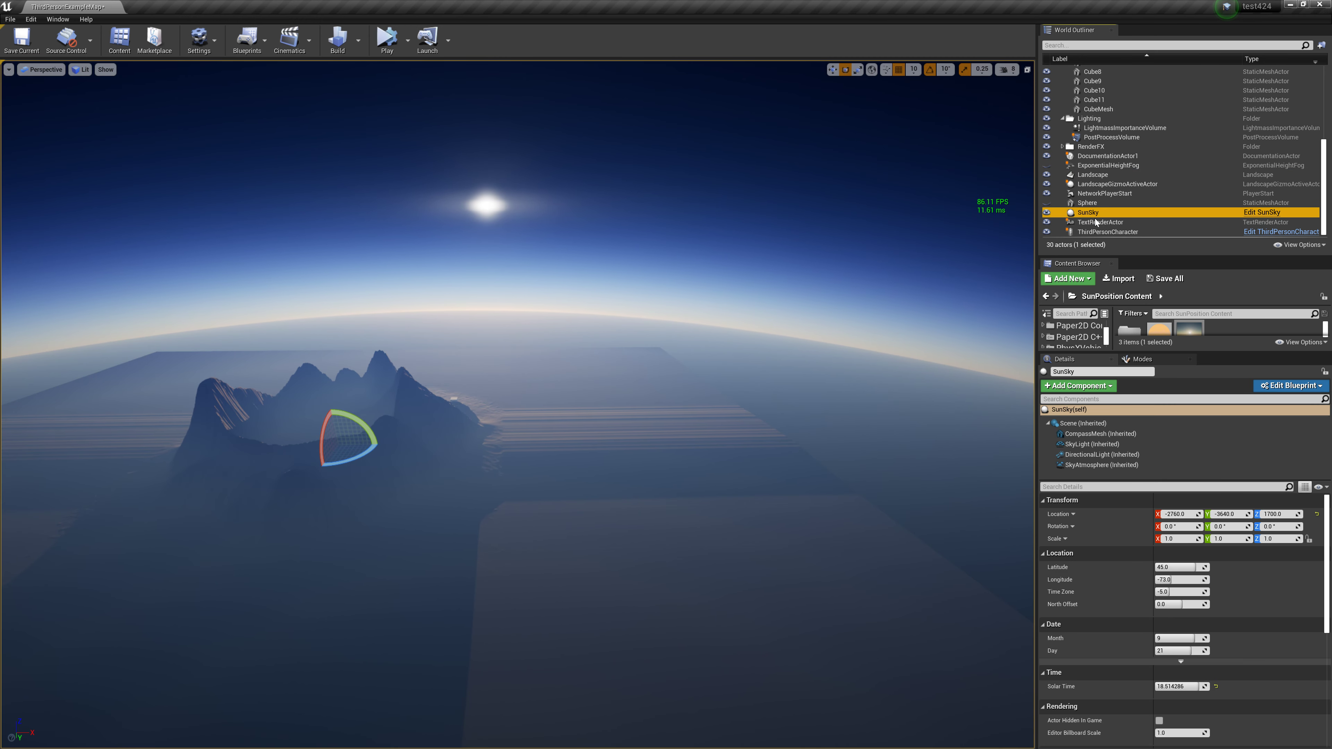
pyautogui.click(1106, 465)
pyautogui.click(1172, 585)
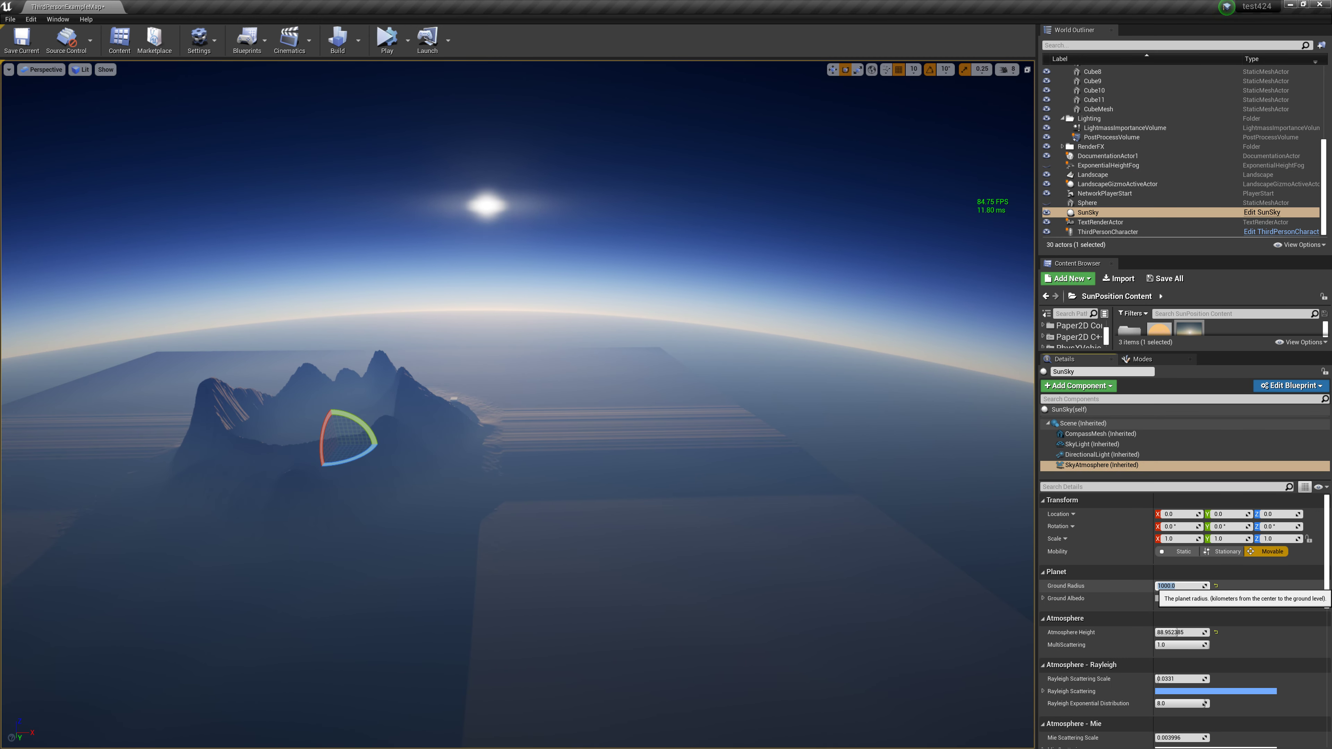
pyautogui.write('2')
pyautogui.press('Return')
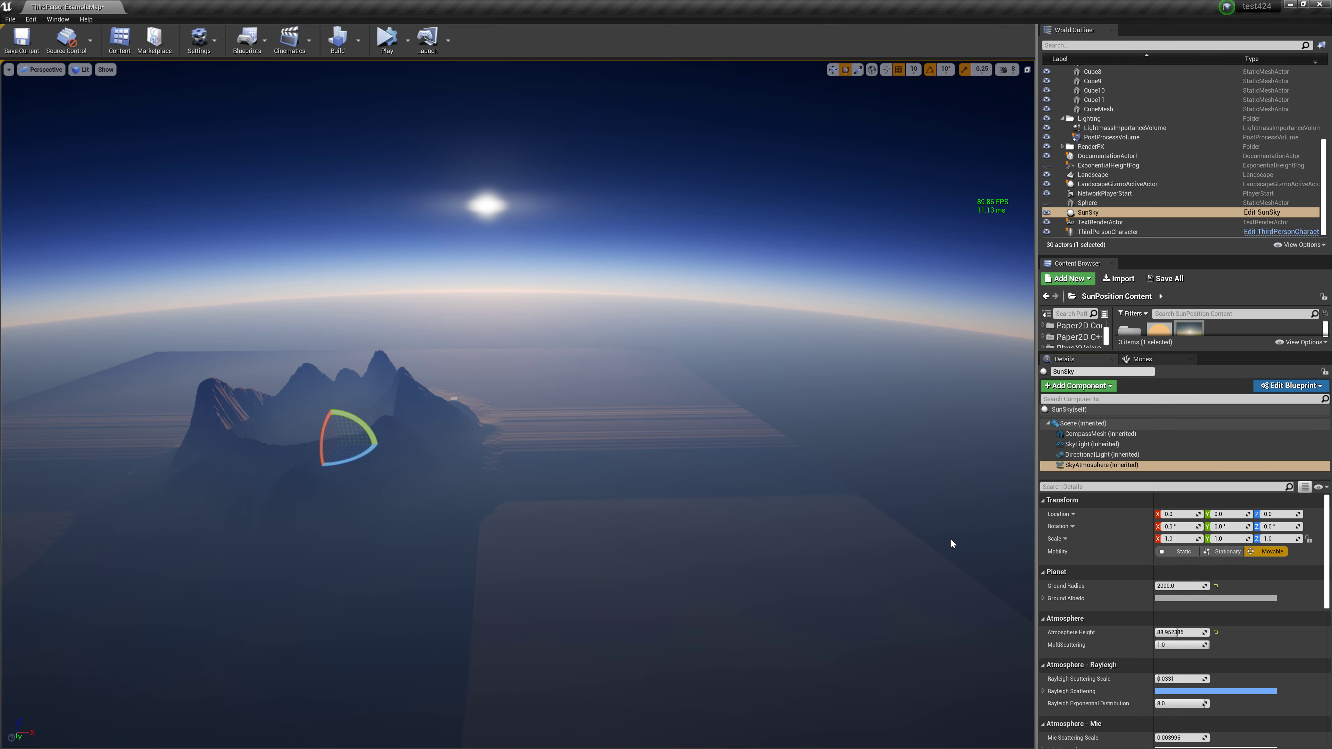
pyautogui.moveTo(950, 538); pyautogui.dragTo(950, 539, button='right')
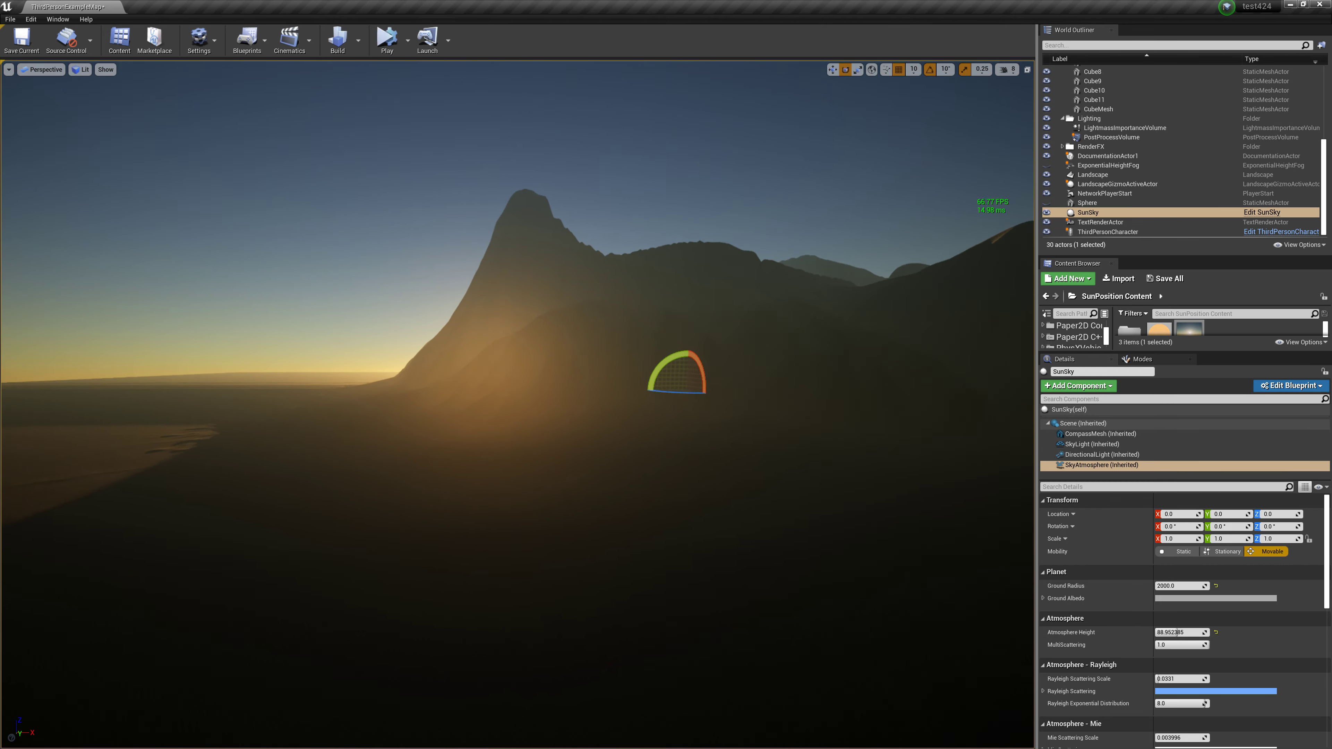
pyautogui.moveTo(684, 401); pyautogui.dragTo(684, 400, button='right')
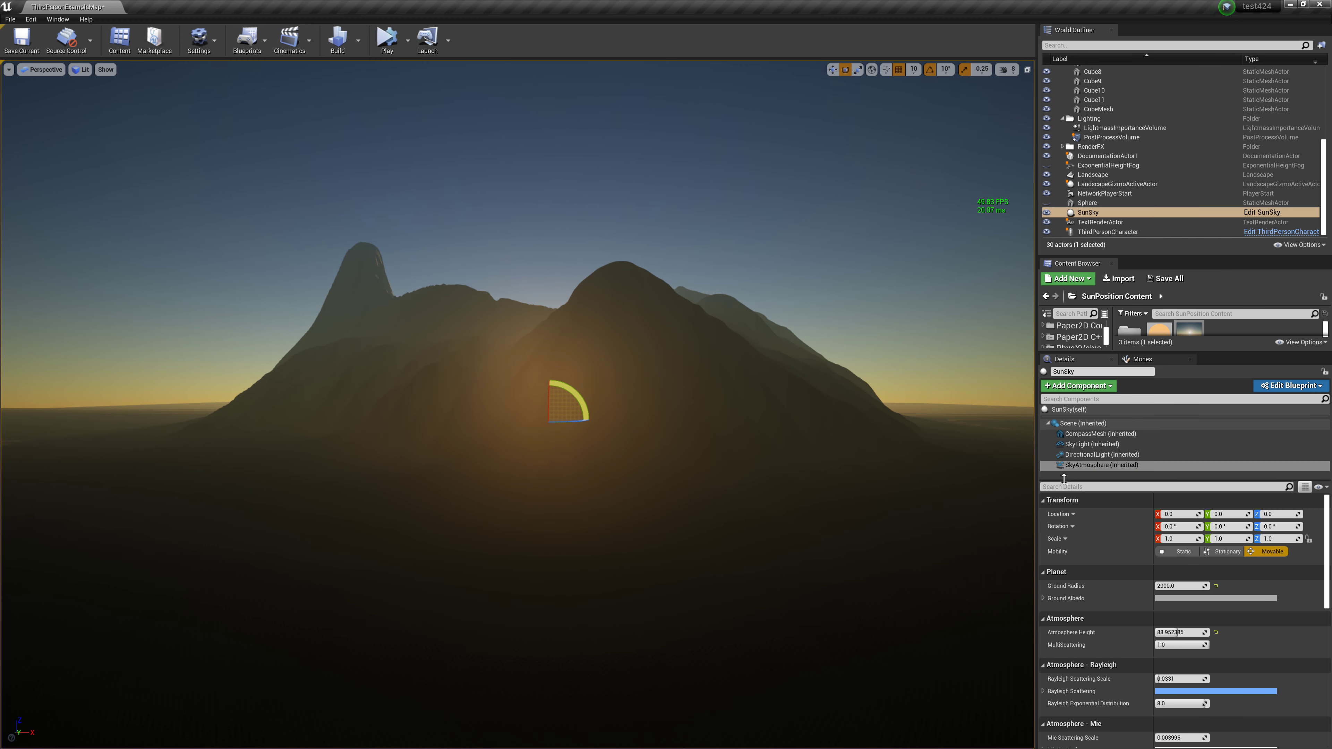
pyautogui.click(1108, 470)
pyautogui.scroll(-4, 1085, 660)
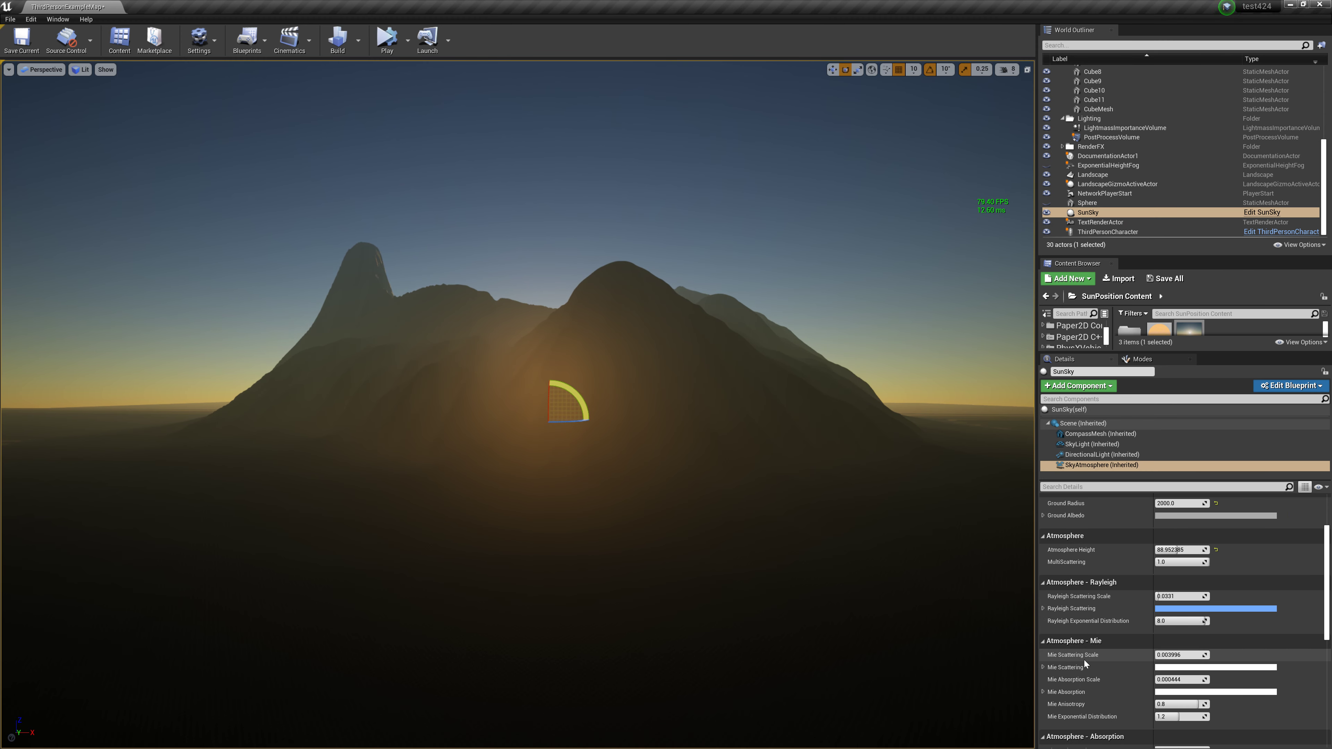
pyautogui.scroll(-1, 1084, 660)
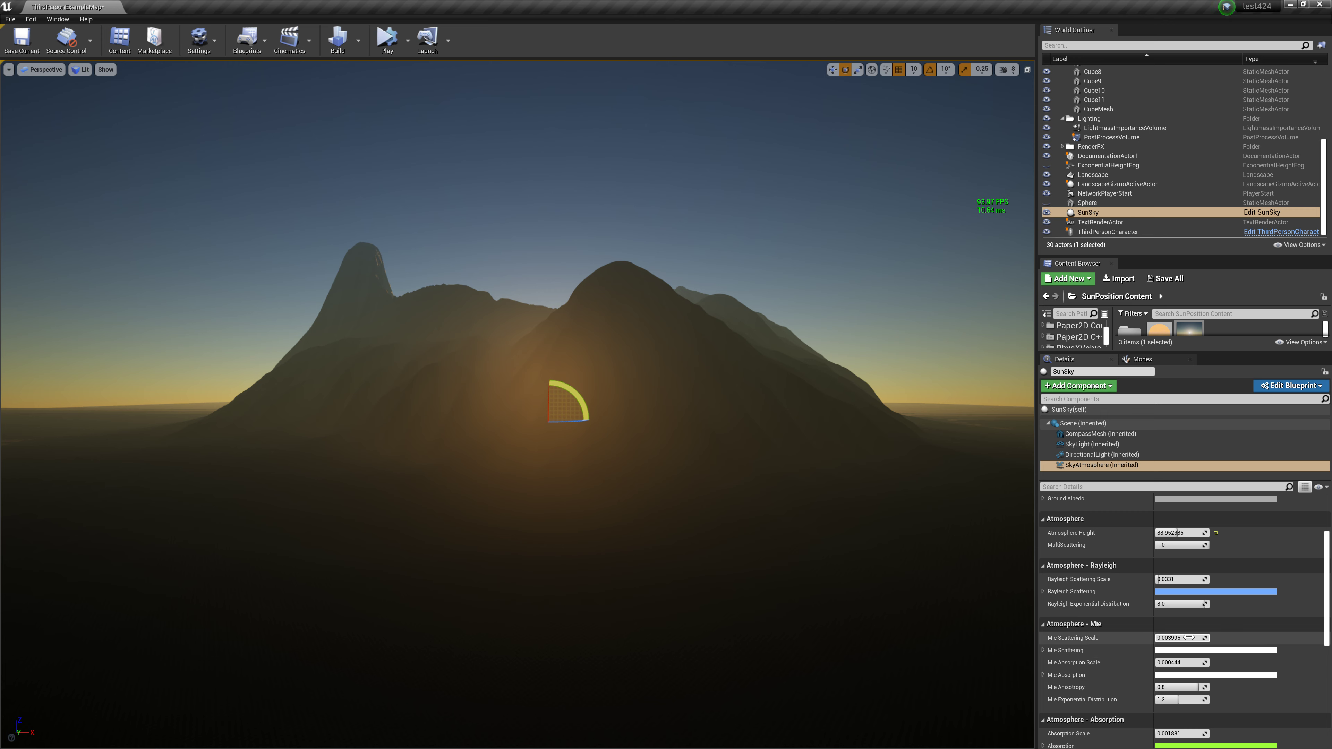
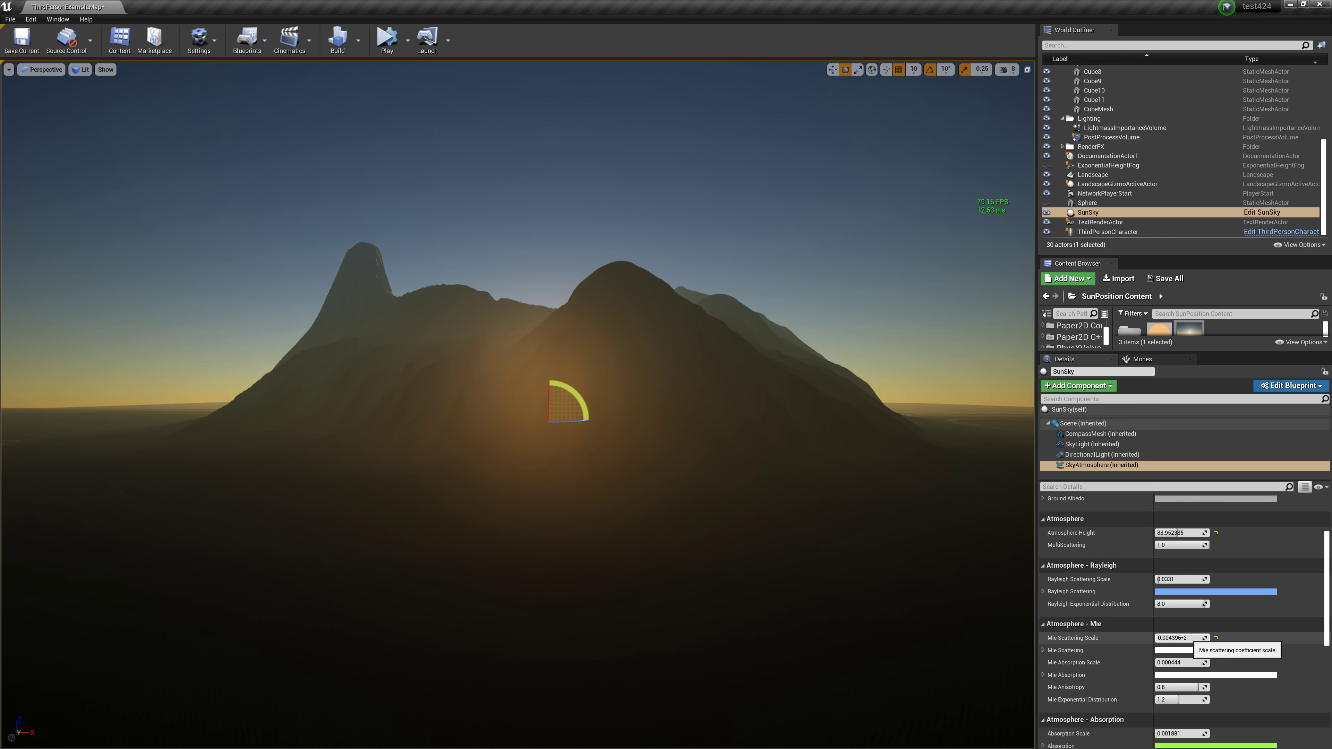
# Commit 0.004396*2 (0.008792) as the SkyAtmosphere Mie Scattering Scale and orbit around the mountains.
pyautogui.press('Return')
pyautogui.moveTo(524, 367); pyautogui.dragTo(525, 367, button='right')
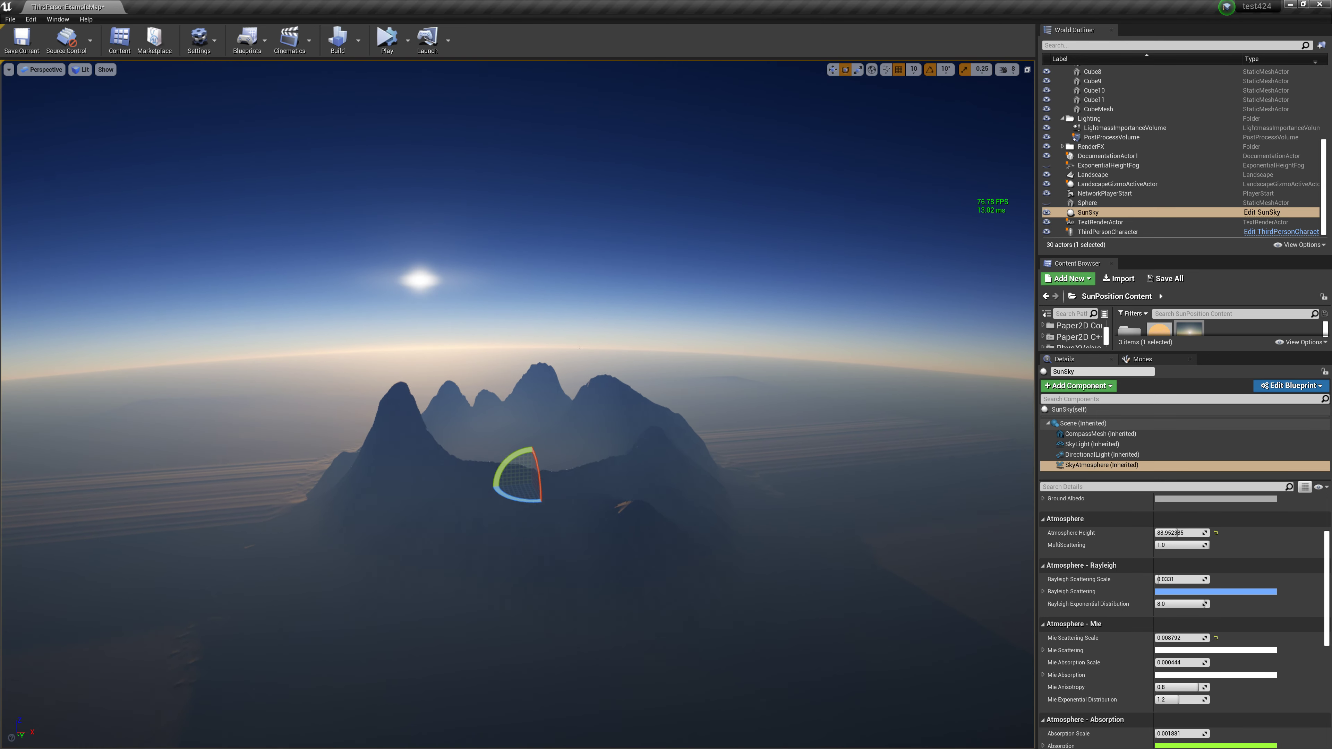
# Select the SunSky's DirectionalLight component and nudge the sun's rotation slightly.
pyautogui.click(1101, 456)
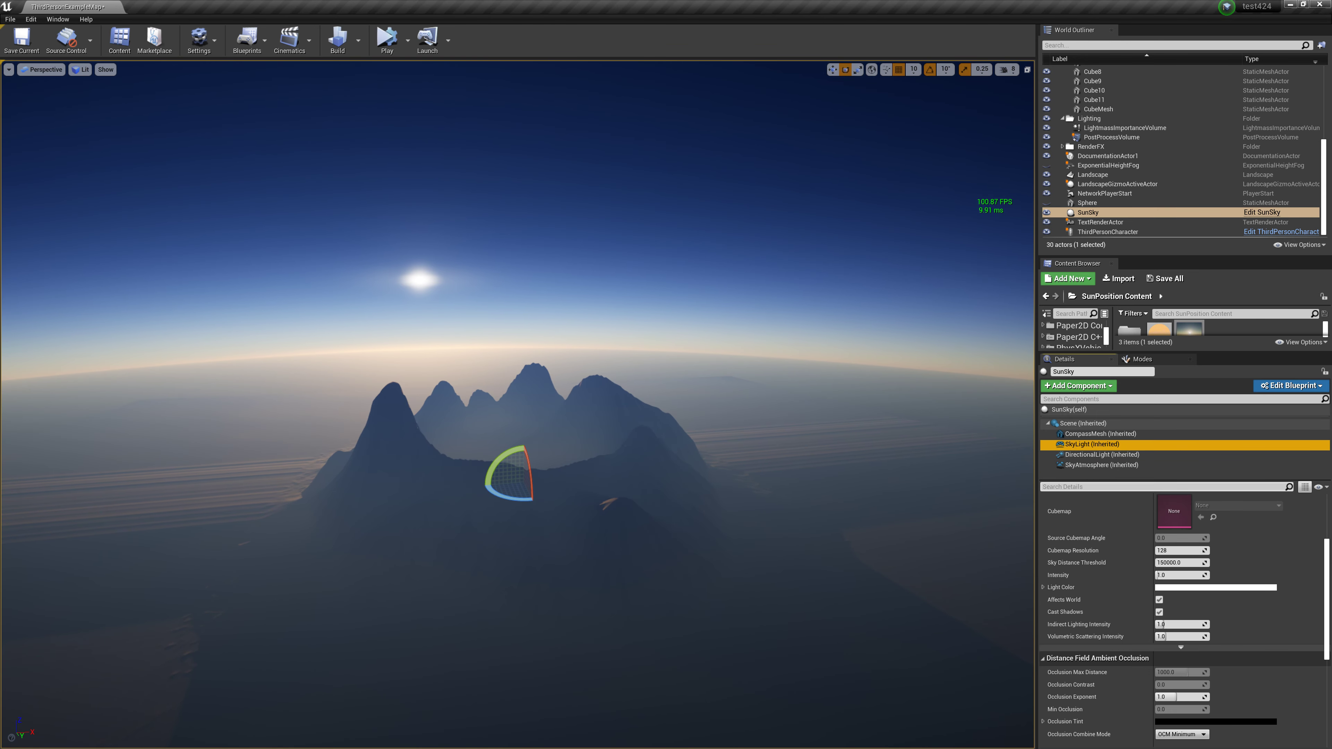
pyautogui.click(1086, 424)
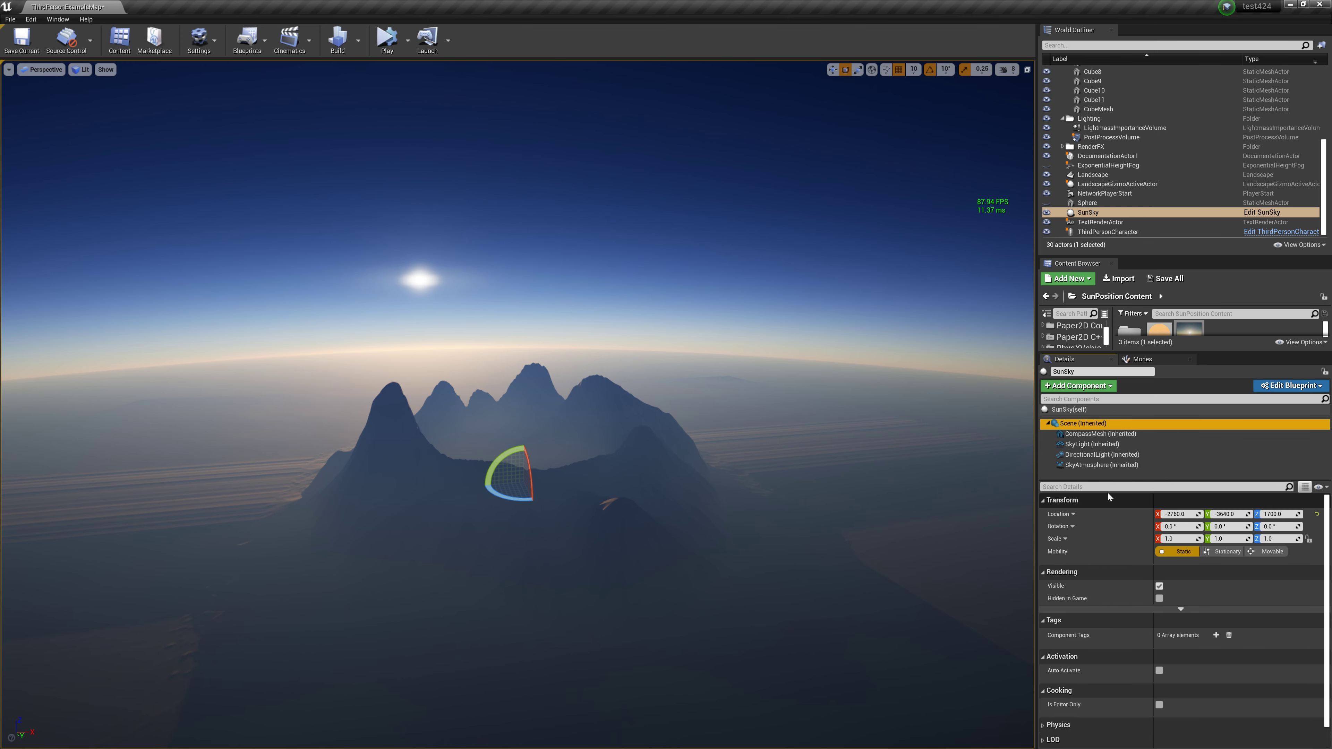
pyautogui.click(1090, 454)
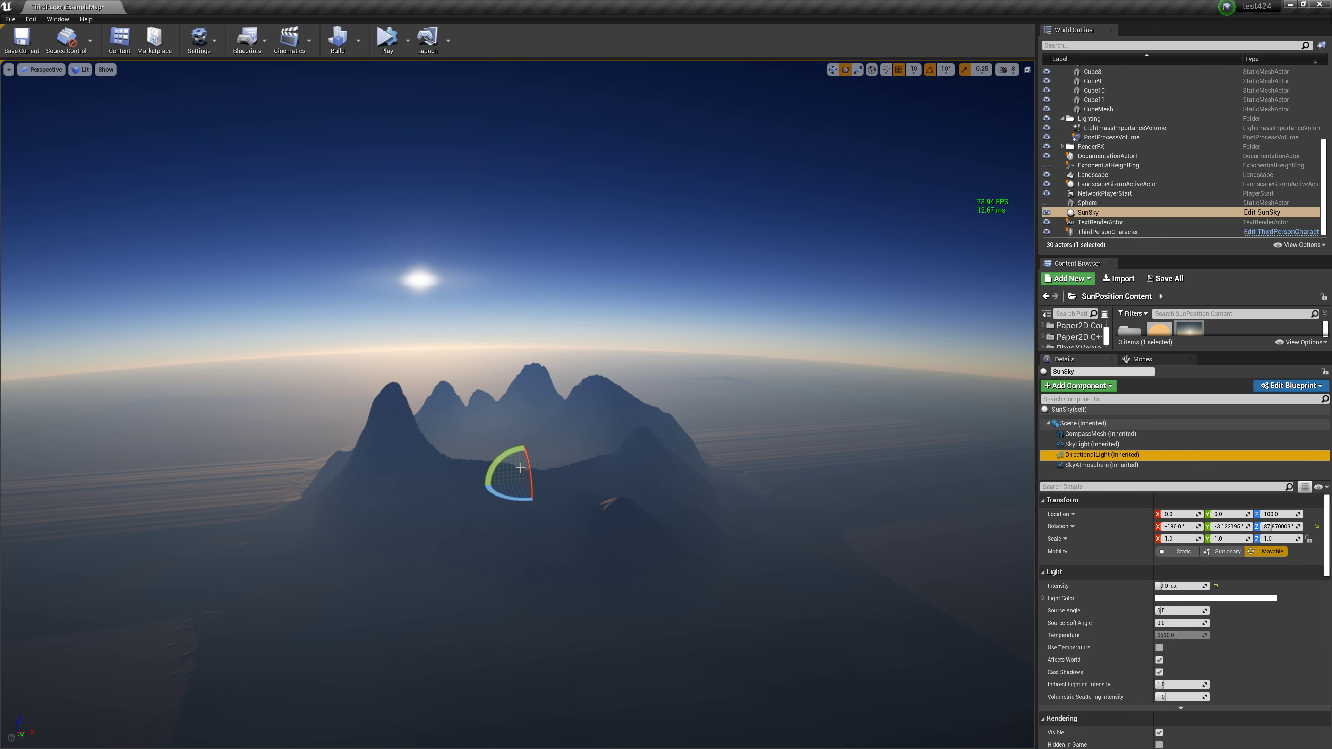
pyautogui.click(786, 461)
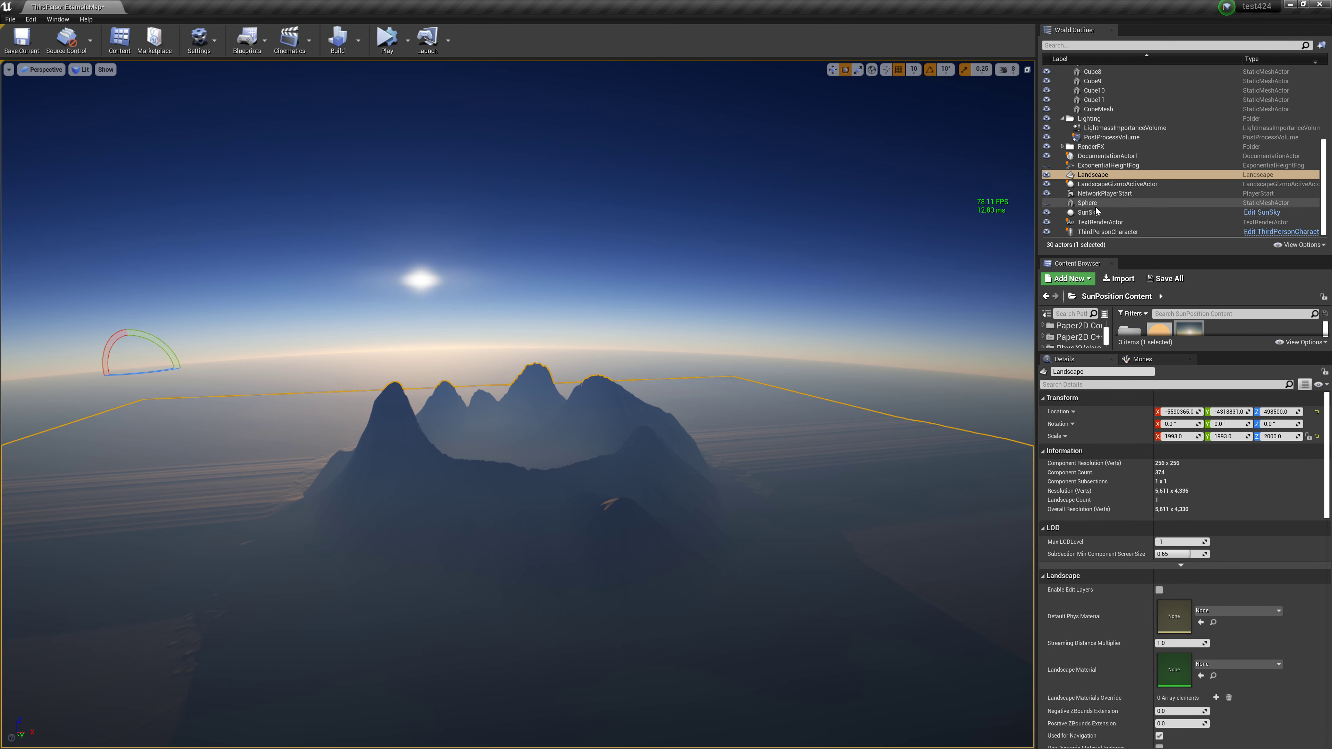
pyautogui.click(1088, 212)
pyautogui.click(1099, 455)
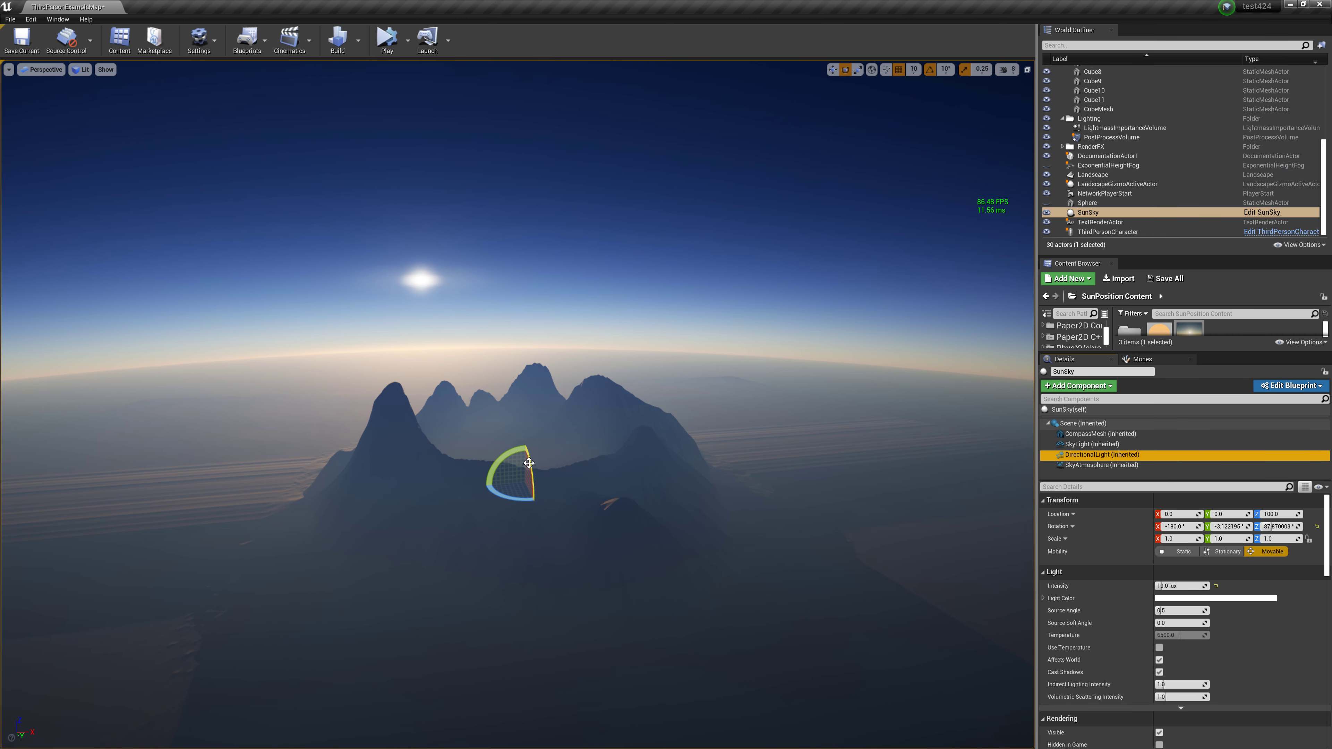
pyautogui.moveTo(529, 462); pyautogui.dragTo(527, 461)
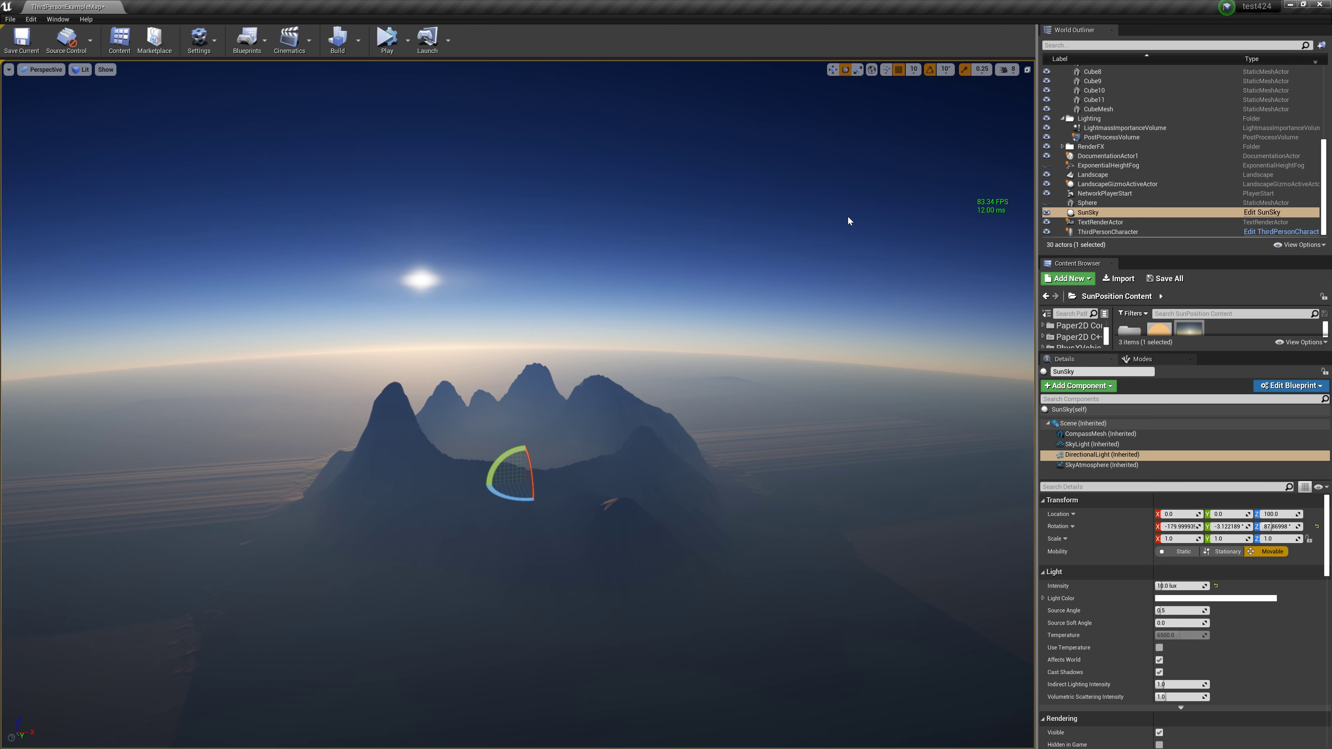
# Disable rotation and scale snapping and lower the sun to the horizon for a sunset.
pyautogui.click(928, 71)
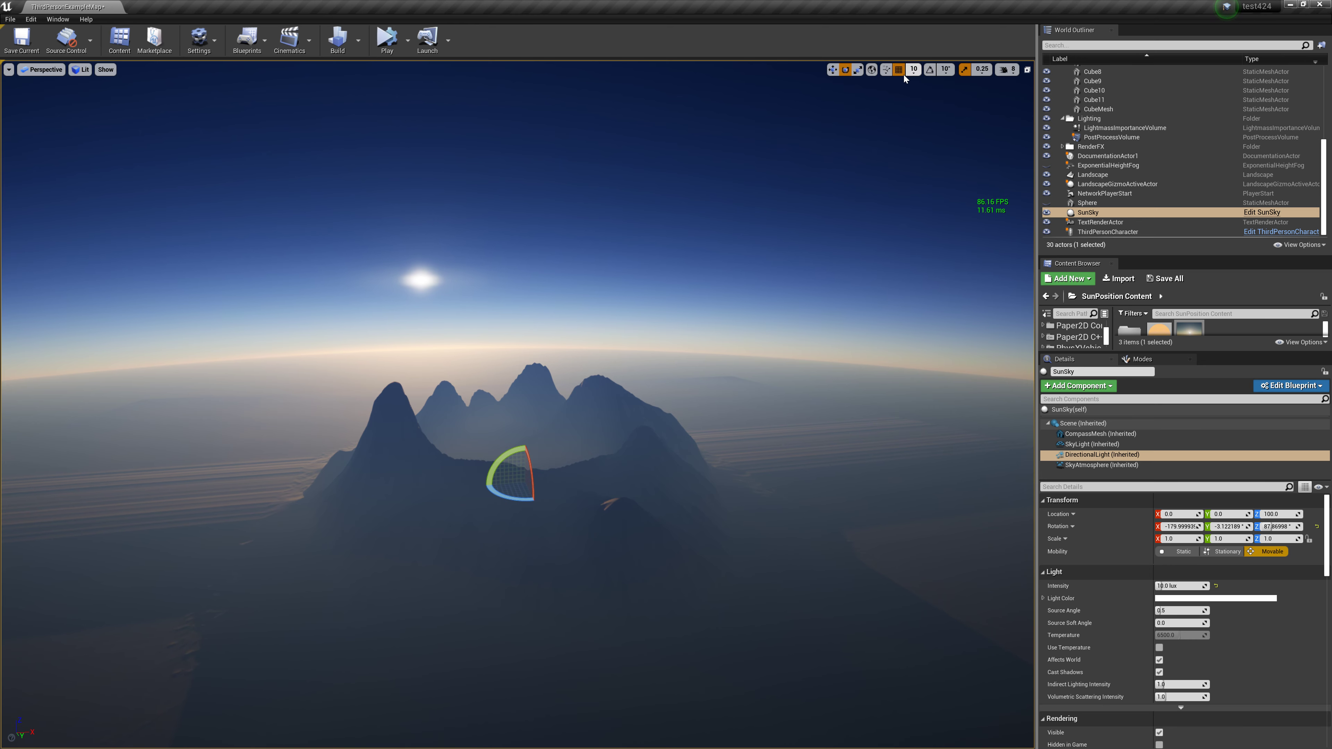
pyautogui.click(965, 74)
pyautogui.moveTo(541, 474); pyautogui.dragTo(541, 511)
pyautogui.moveTo(541, 511); pyautogui.dragTo(367, 525, button='right')
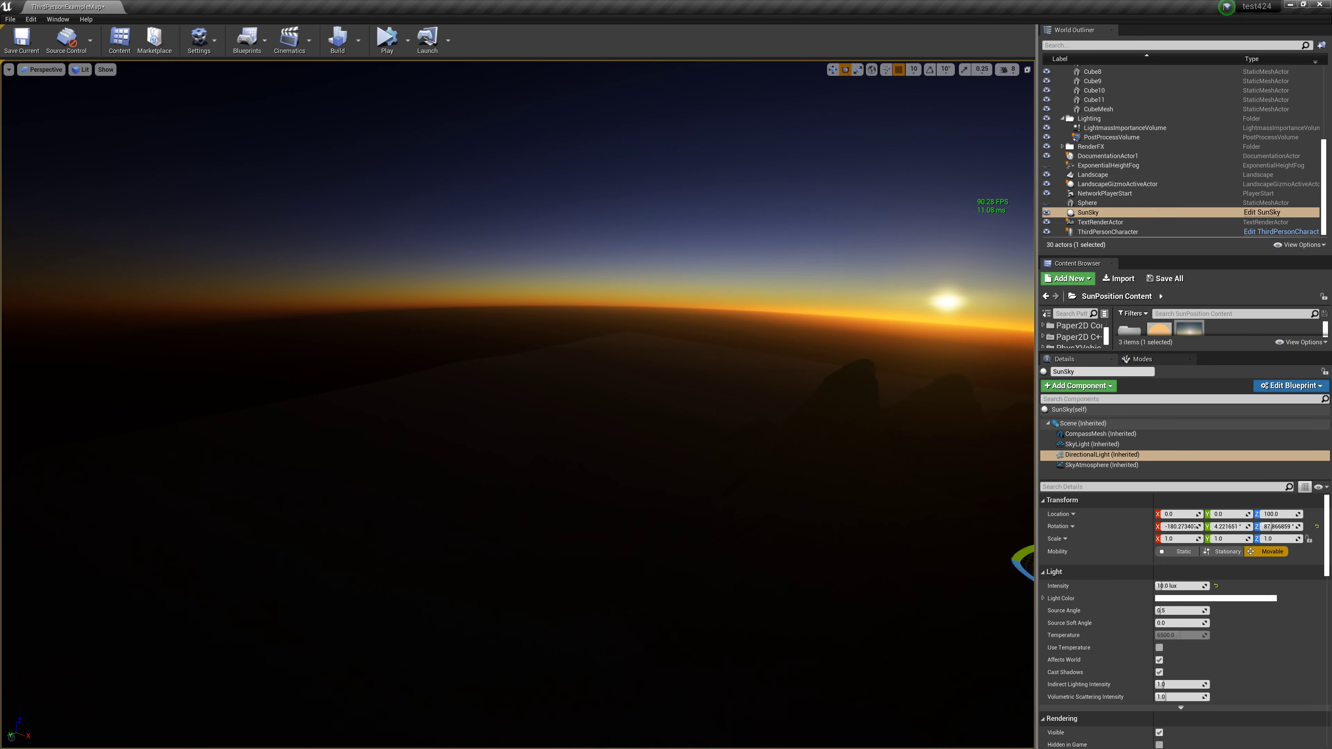
pyautogui.moveTo(861, 449)
pyautogui.mouseDown(button='right')
pyautogui.moveTo(934, 462)
pyautogui.moveTo(891, 441)
pyautogui.mouseUp(button='right')
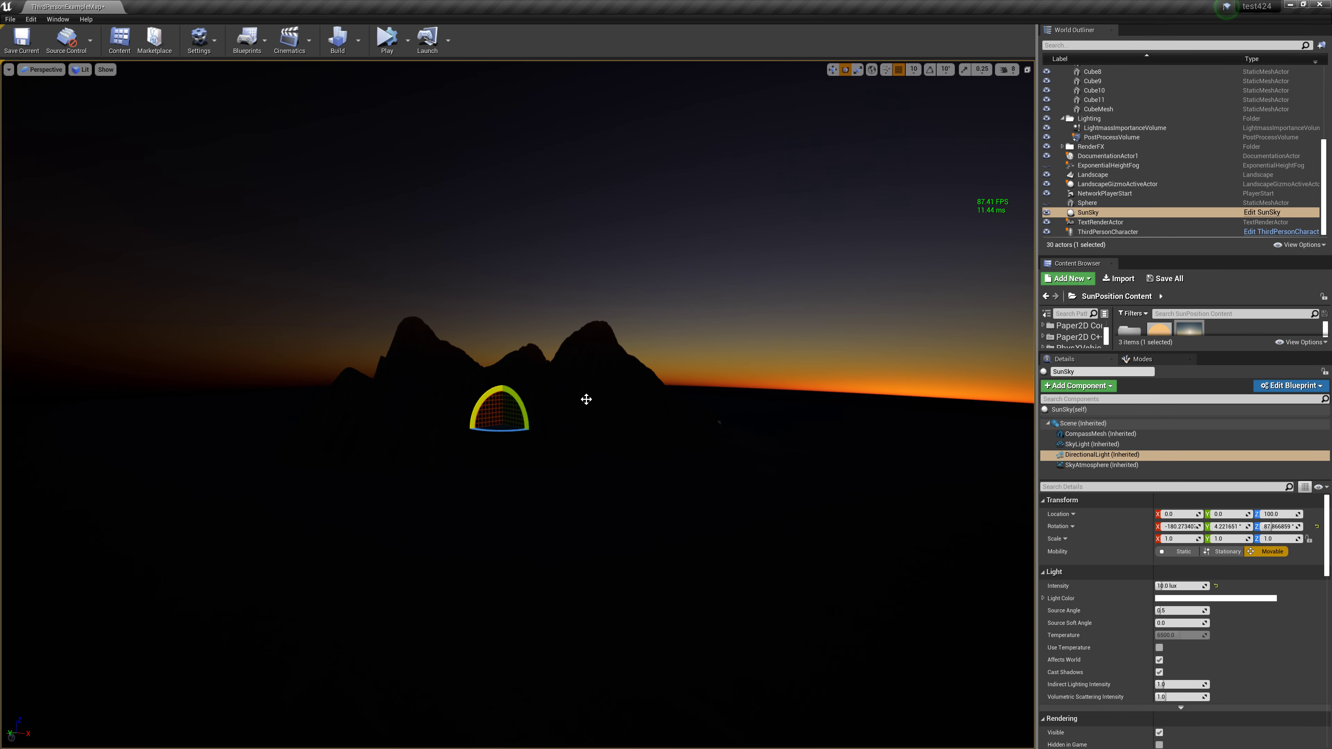
# Switch to full-window immersive mode and drop the sun below the horizon, then back to sunset.
pyautogui.press('F11')
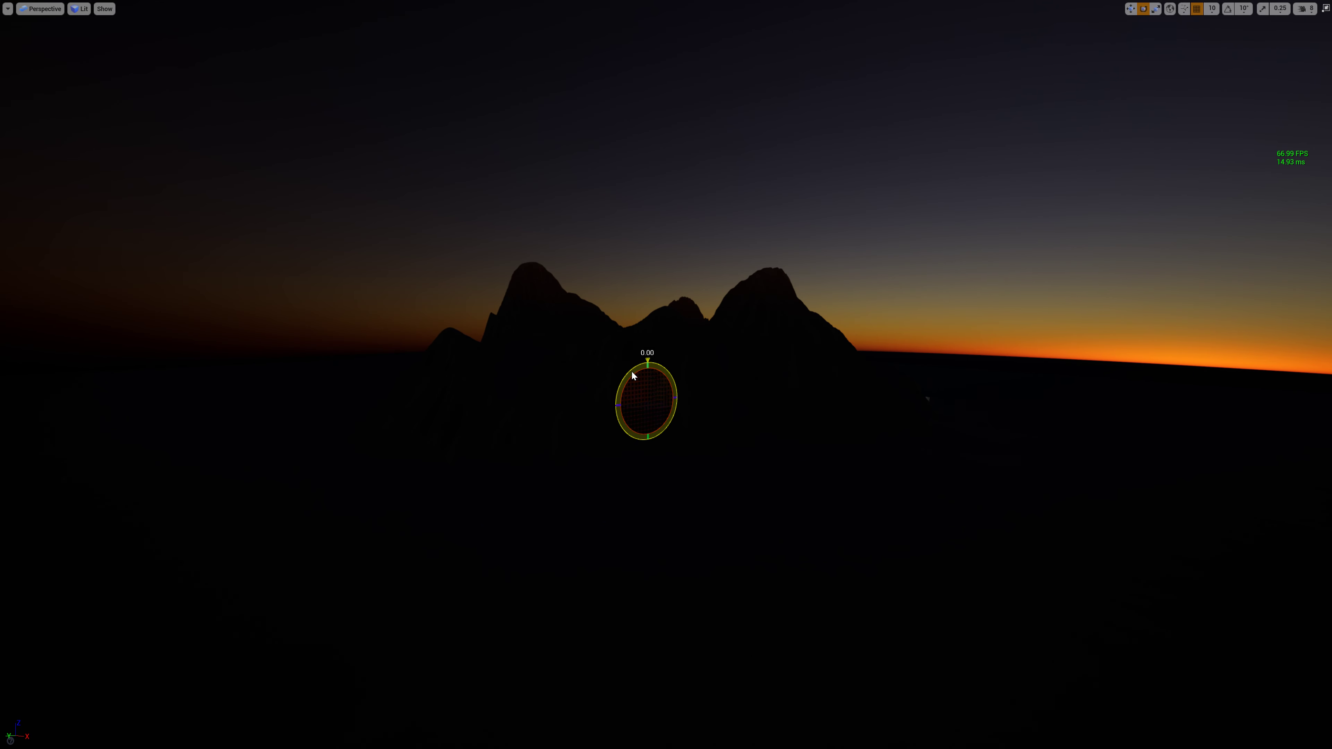
pyautogui.moveTo(633, 376); pyautogui.dragTo(676, 378)
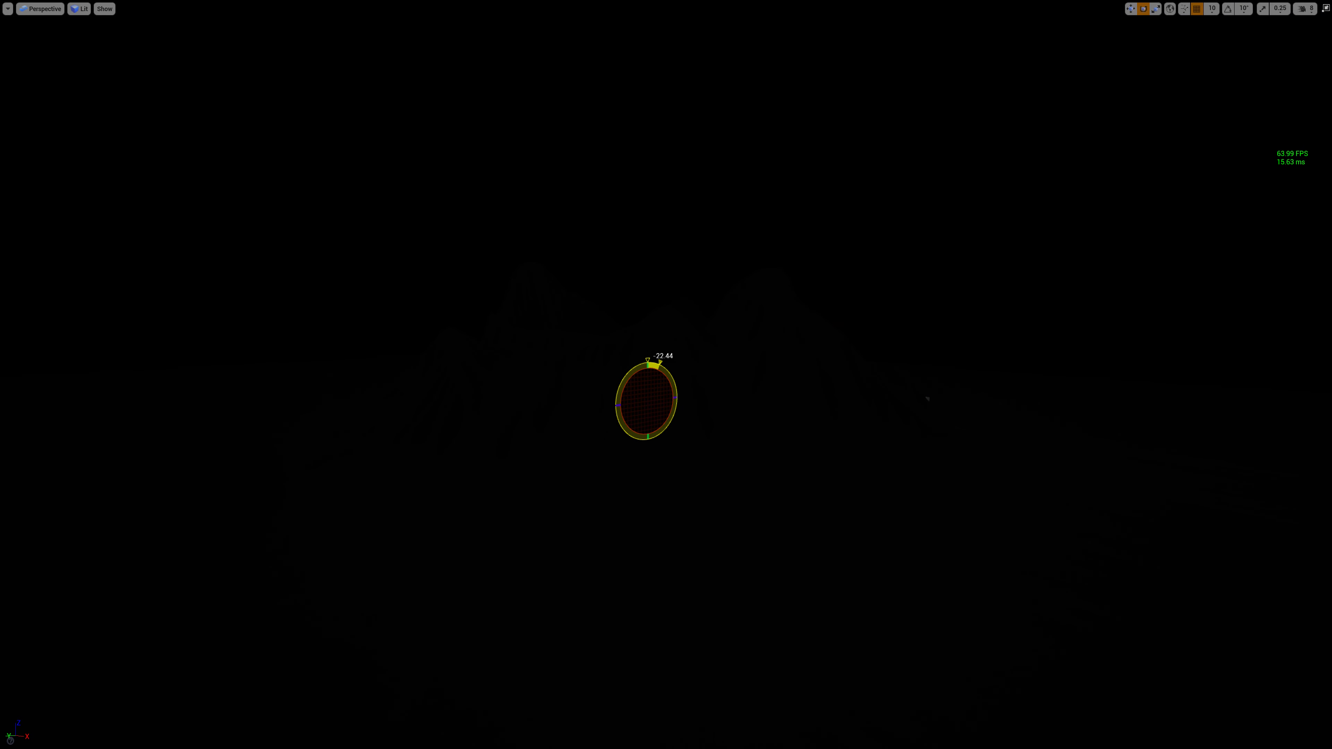
pyautogui.moveTo(650, 364)
pyautogui.mouseDown()
pyautogui.moveTo(609, 365)
pyautogui.moveTo(619, 361)
pyautogui.mouseUp()
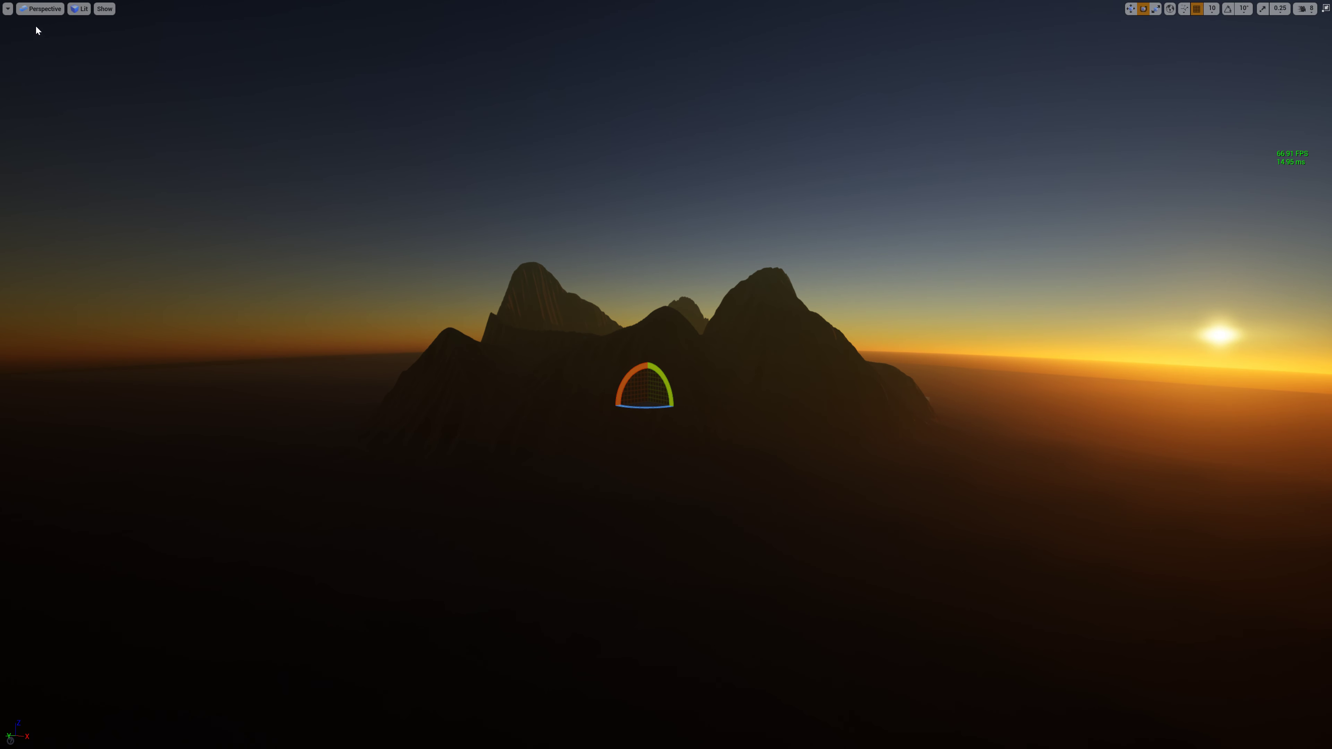
# Widen the viewport field of view in Viewport Options.
pyautogui.click(8, 9)
pyautogui.moveTo(84, 89); pyautogui.dragTo(116, 89)
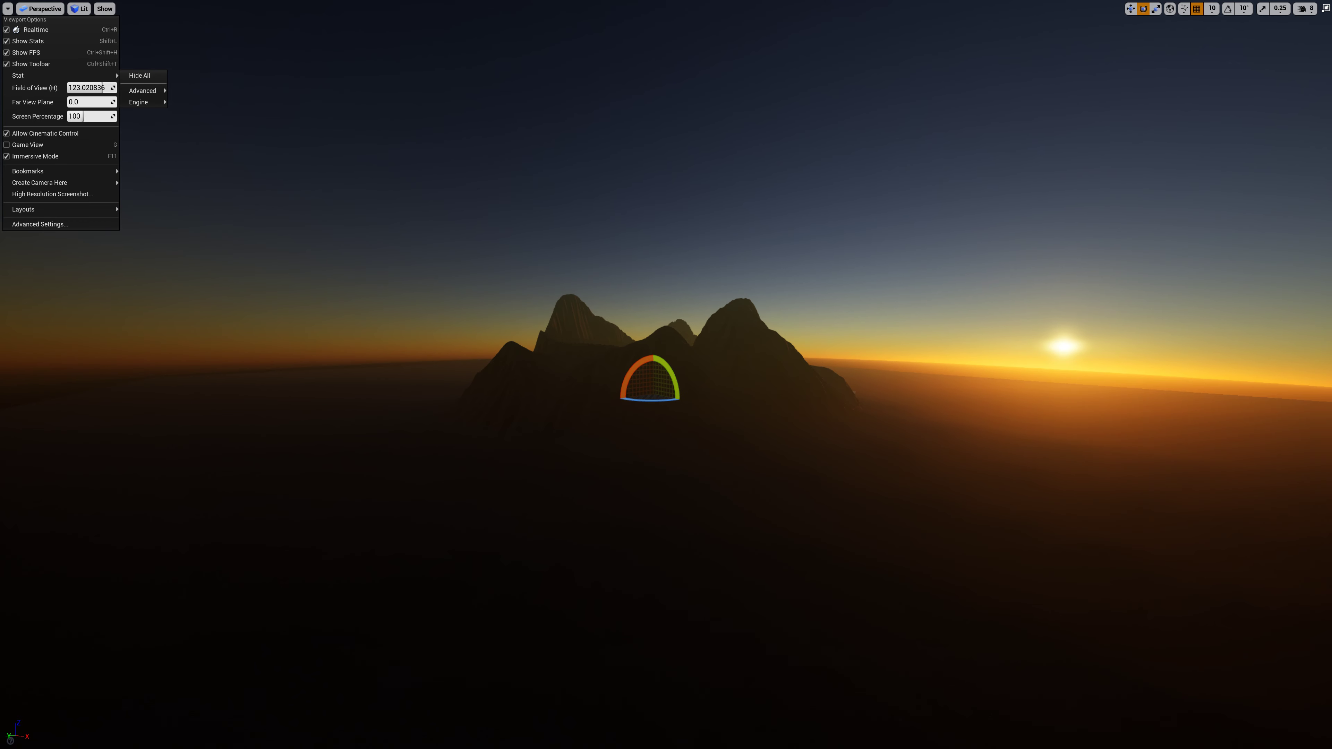
pyautogui.moveTo(630, 315); pyautogui.dragTo(577, 315, button='right')
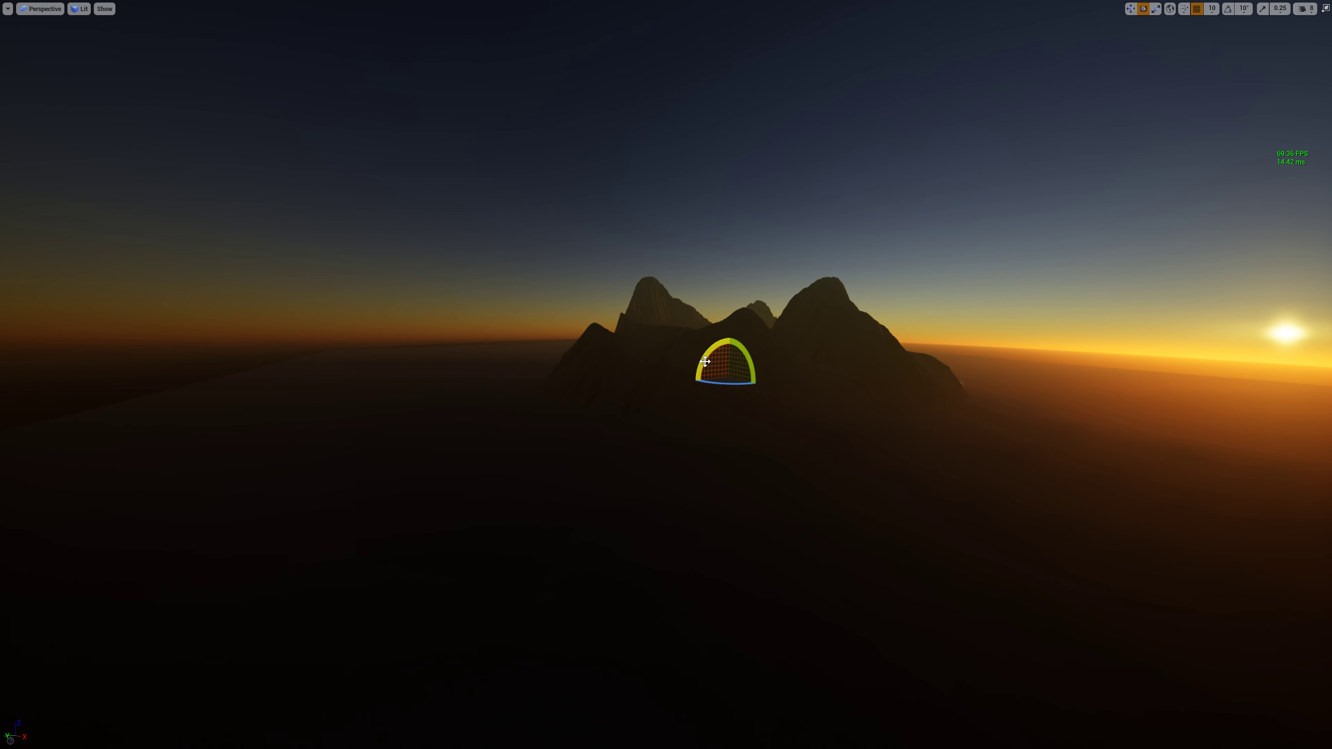
# Sweep the sun around to sit low on the left horizon at dusk.
pyautogui.moveTo(707, 358)
pyautogui.mouseDown()
pyautogui.moveTo(854, 357)
pyautogui.moveTo(10, 358)
pyautogui.mouseUp()
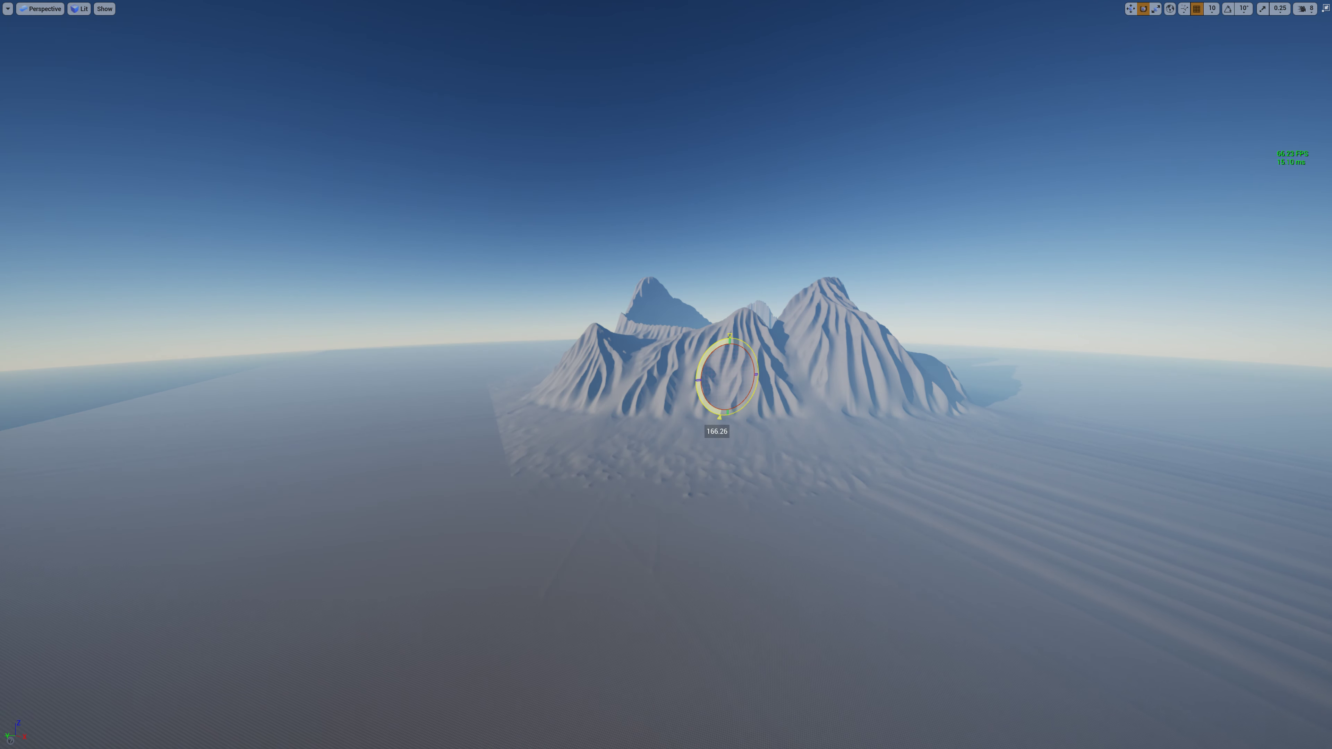
pyautogui.moveTo(698, 378); pyautogui.dragTo(698, 378)
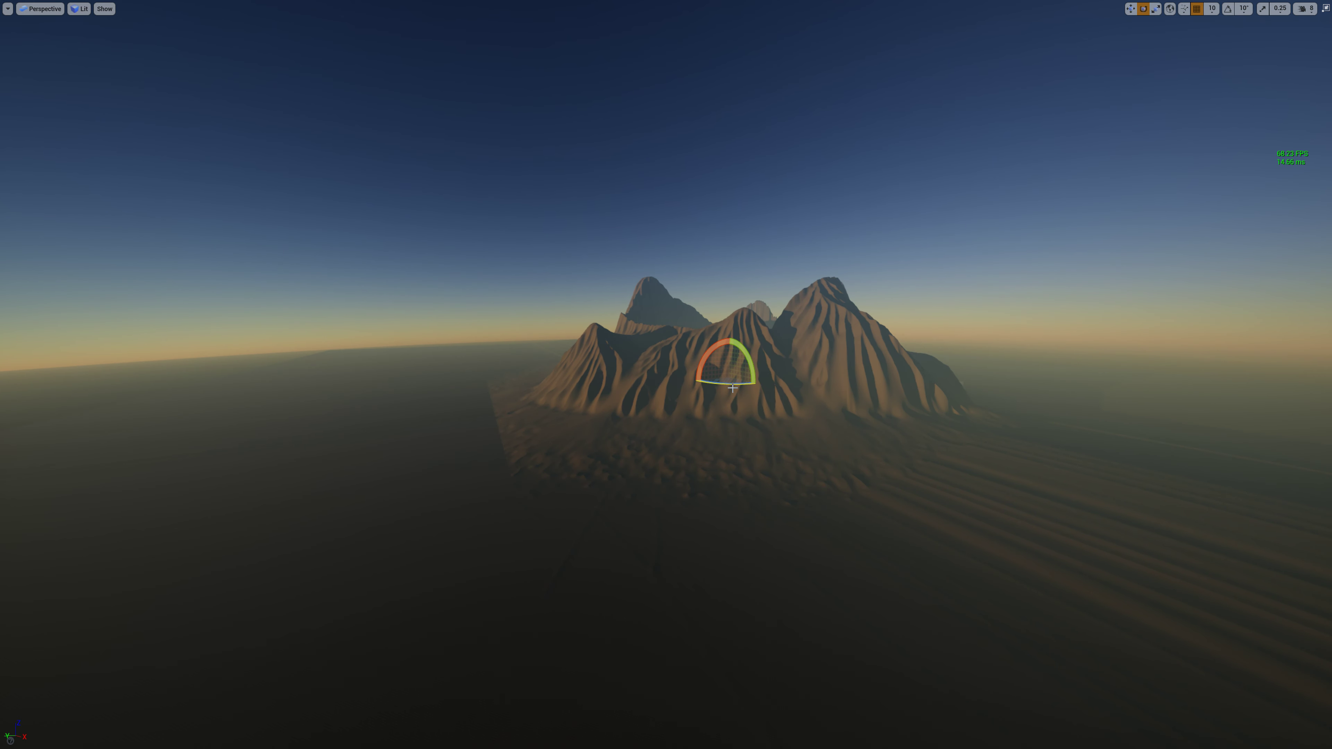
pyautogui.moveTo(729, 378); pyautogui.dragTo(700, 388)
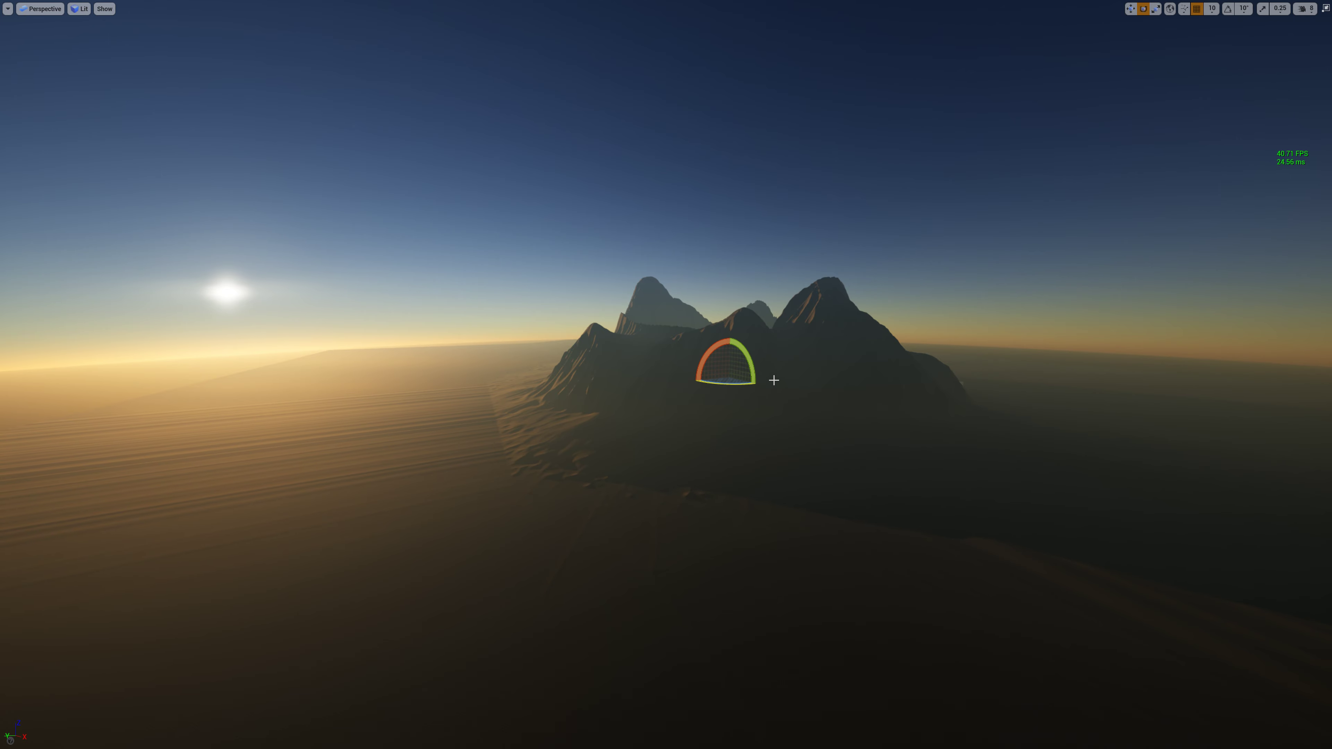
# Exit immersive mode and set the Landscape's Scale Z to 2000/2 (1000).
pyautogui.press('F11')
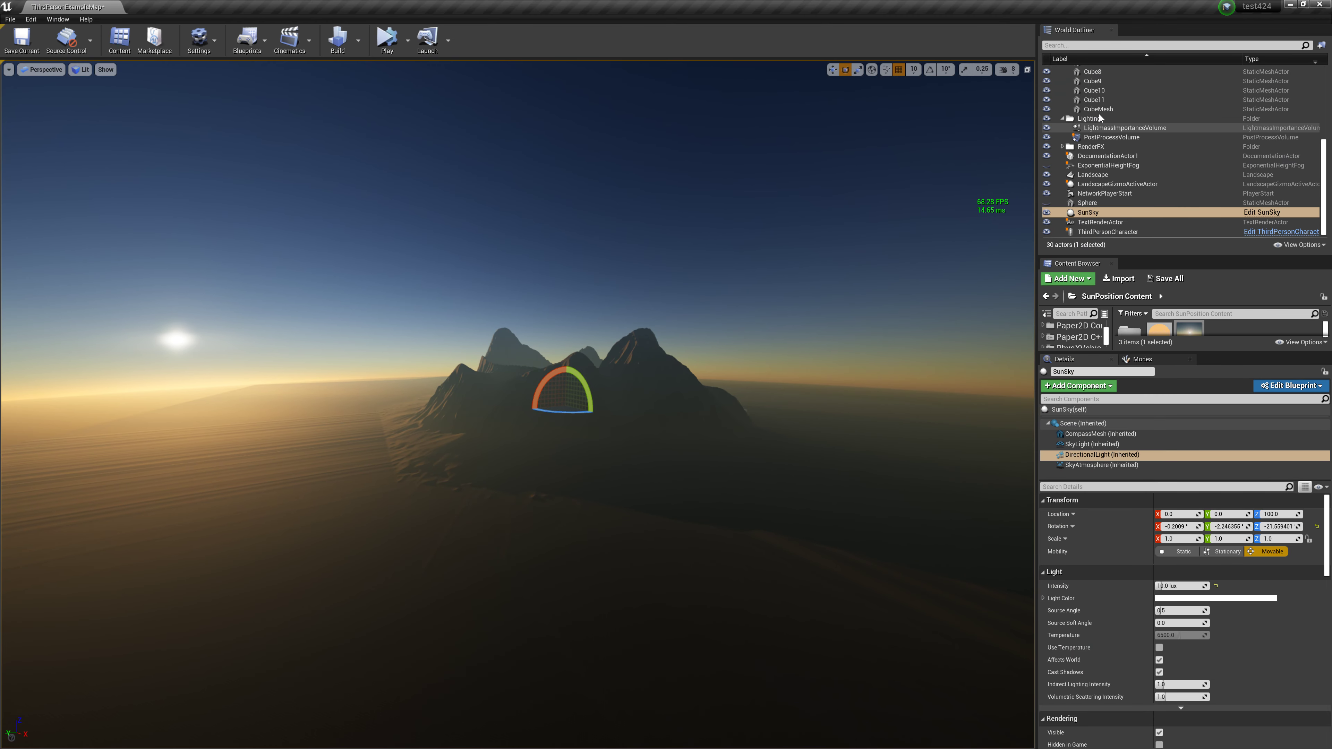
pyautogui.click(1107, 175)
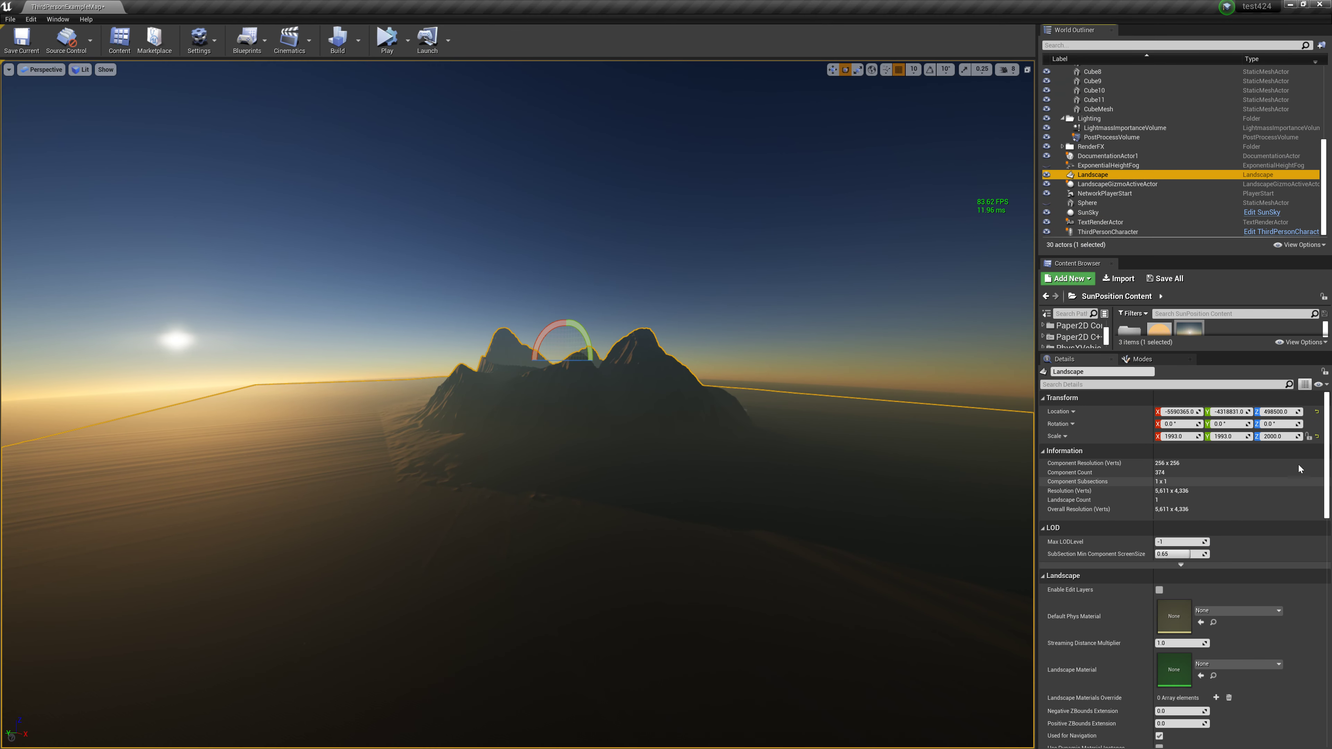
pyautogui.click(1283, 436)
pyautogui.write('/2')
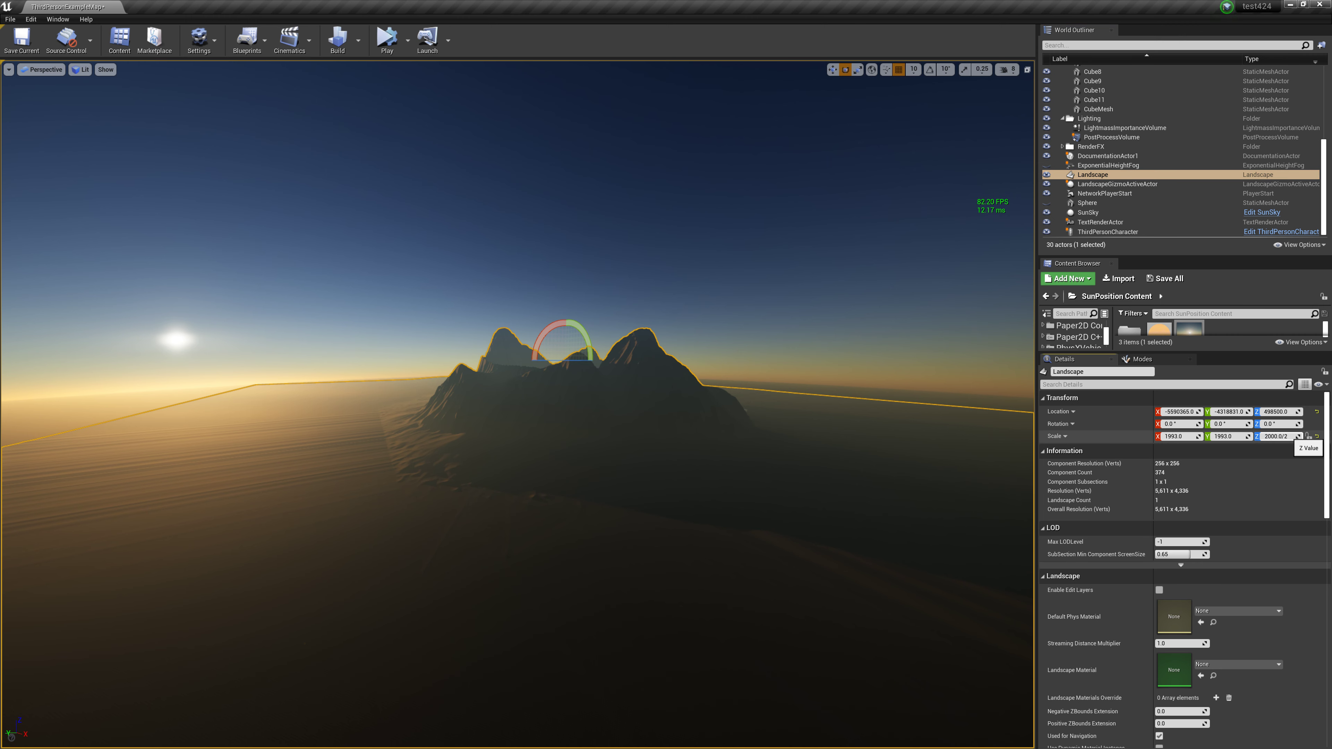
pyautogui.press('Return')
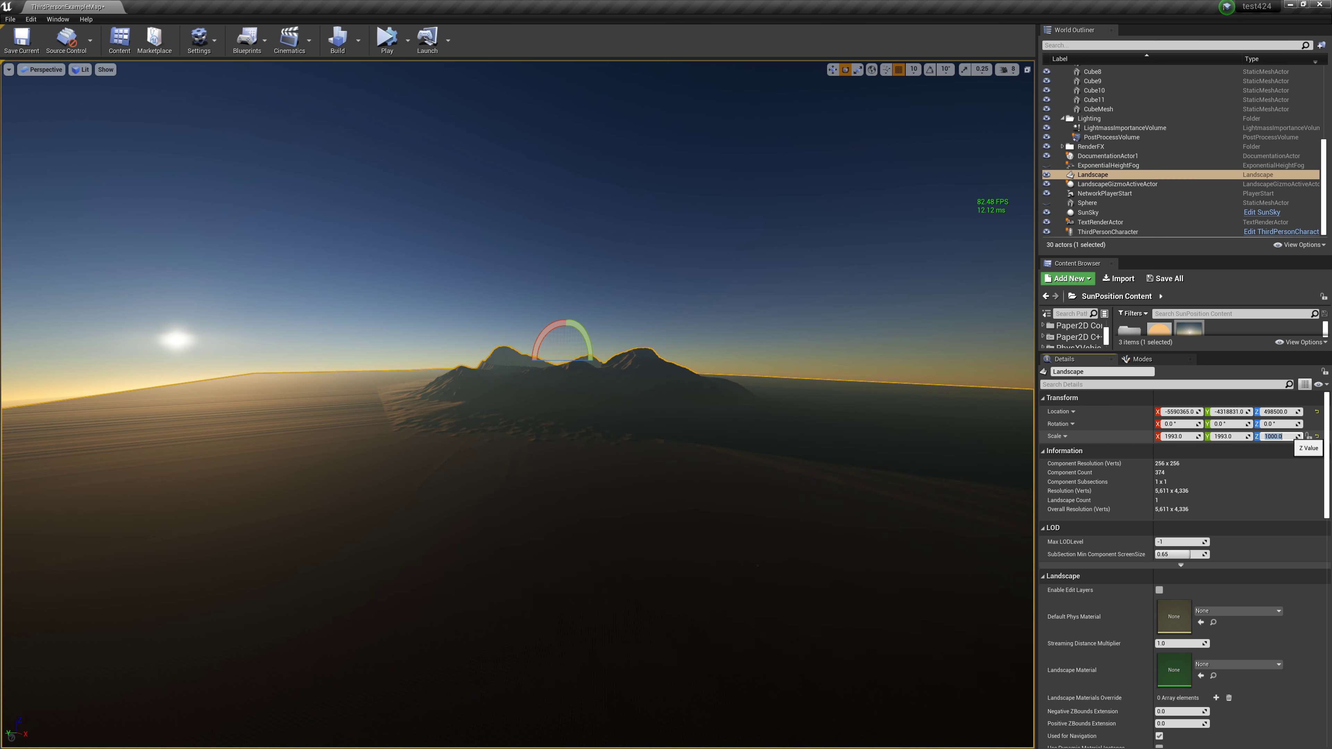
pyautogui.moveTo(525, 367); pyautogui.dragTo(488, 399, button='right')
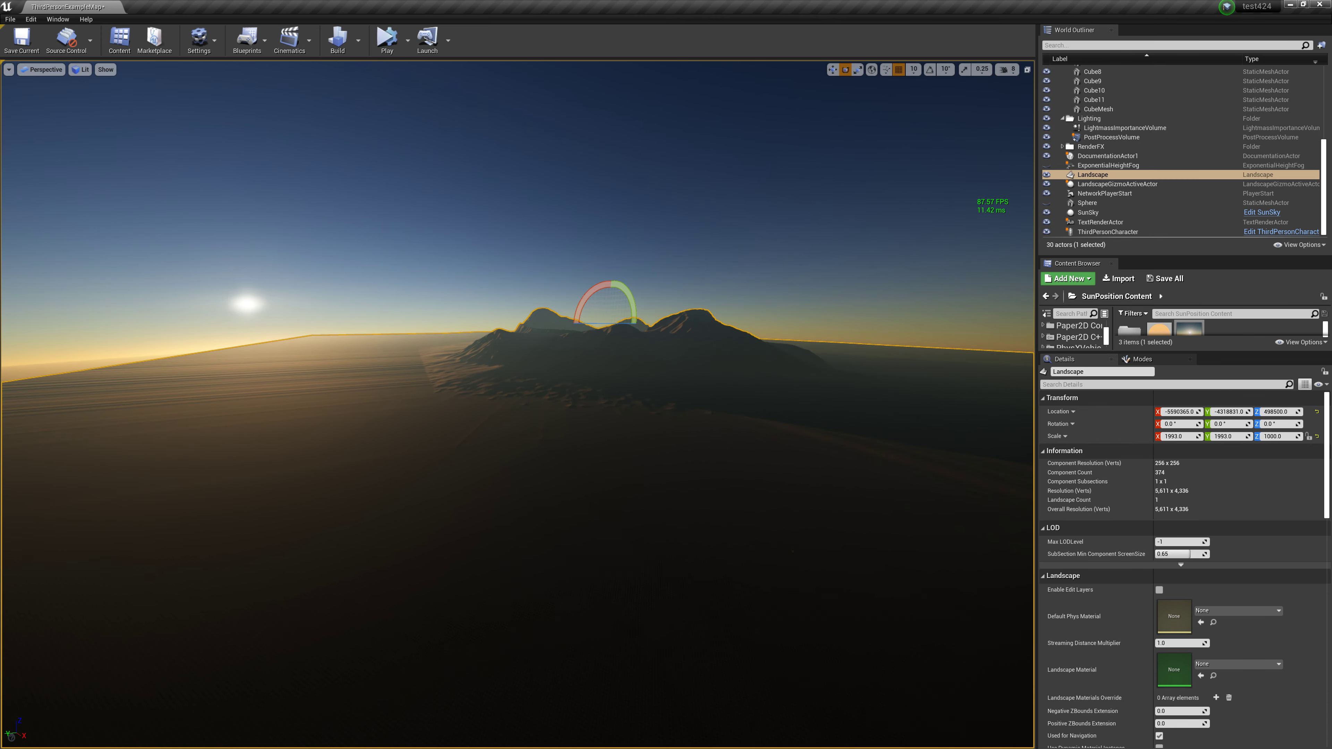
# Set the Landscape's Location Z to 332333.343.
pyautogui.moveTo(762, 315); pyautogui.dragTo(787, 304, button='right')
pyautogui.click(1278, 411)
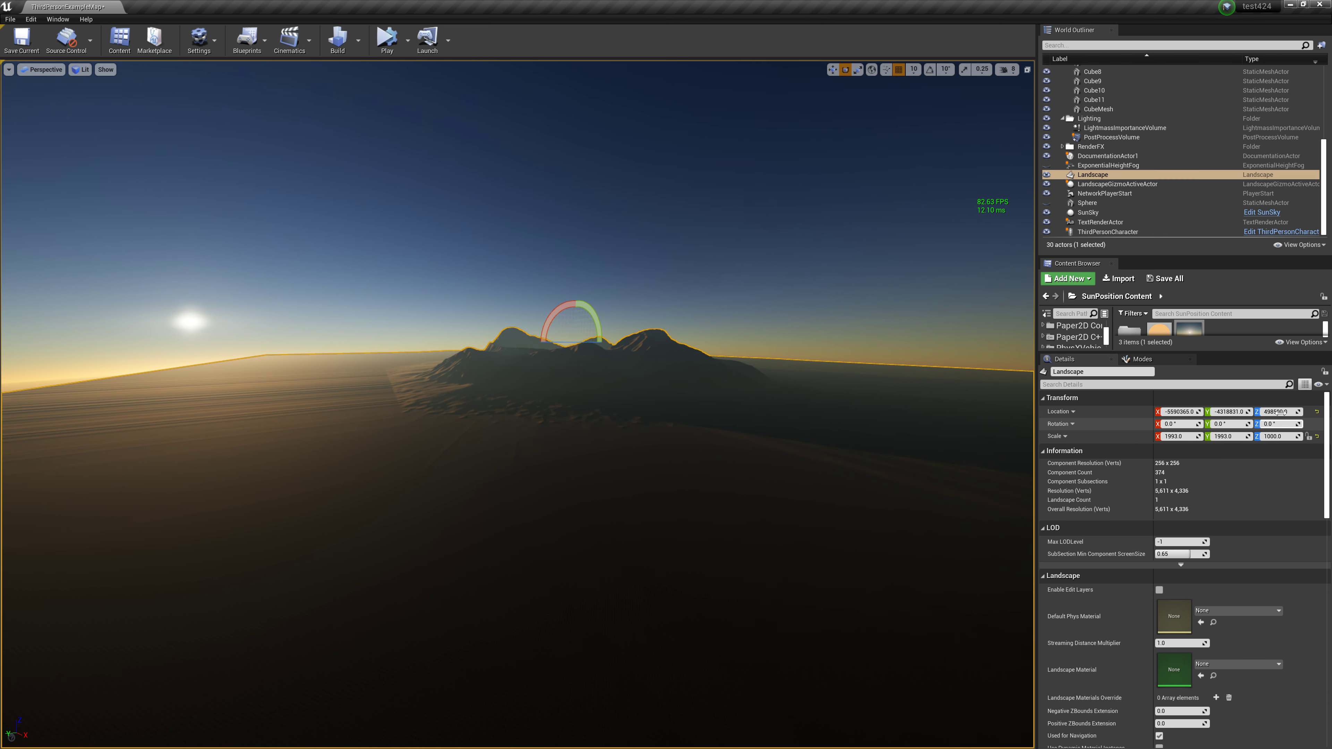
pyautogui.moveTo(524, 367); pyautogui.dragTo(419, 378, button='right')
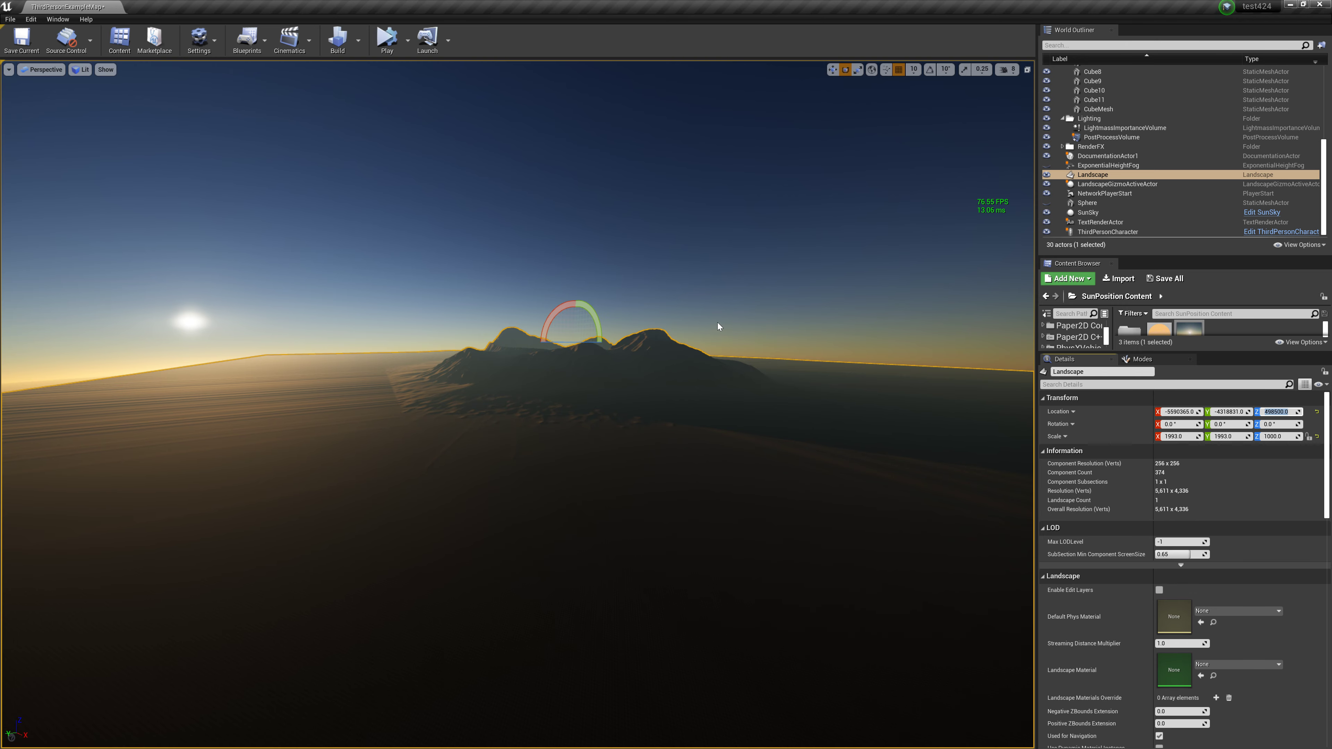
pyautogui.moveTo(524, 368); pyautogui.dragTo(577, 368, button='right')
pyautogui.click(1282, 411)
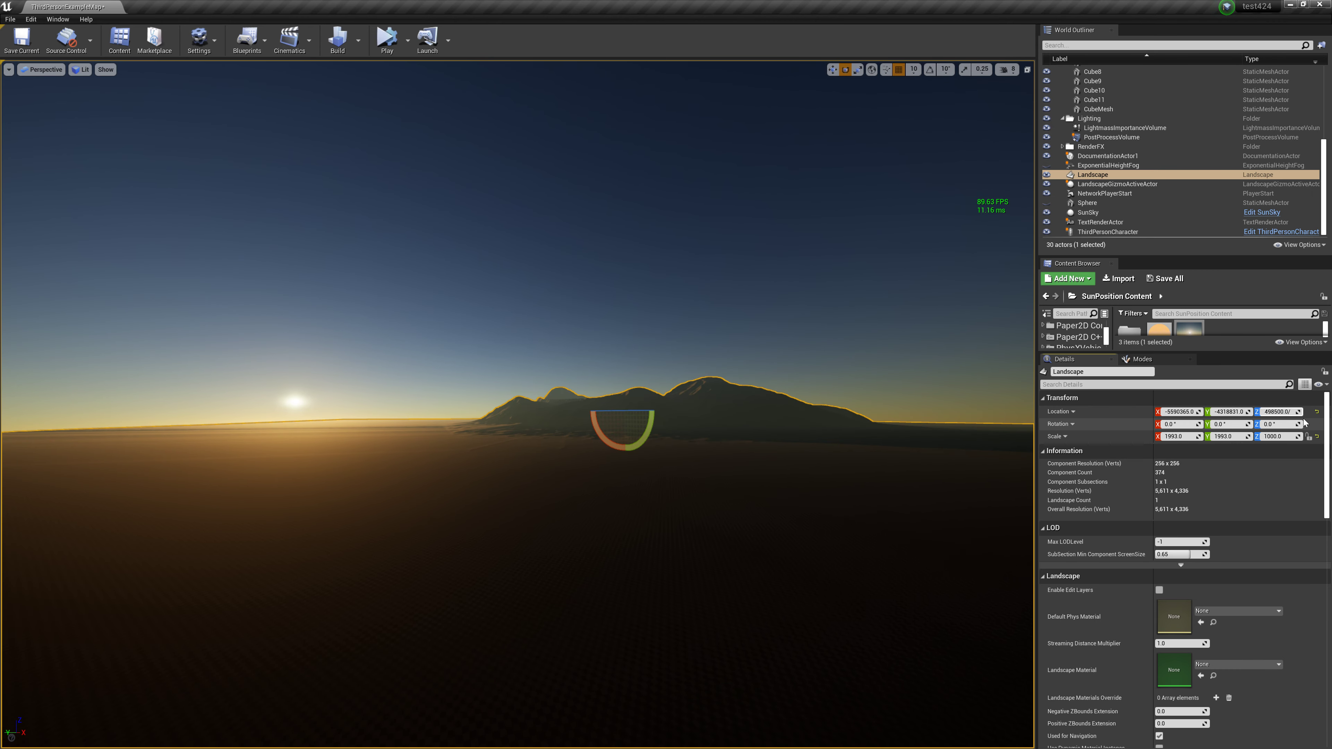
pyautogui.press('Return')
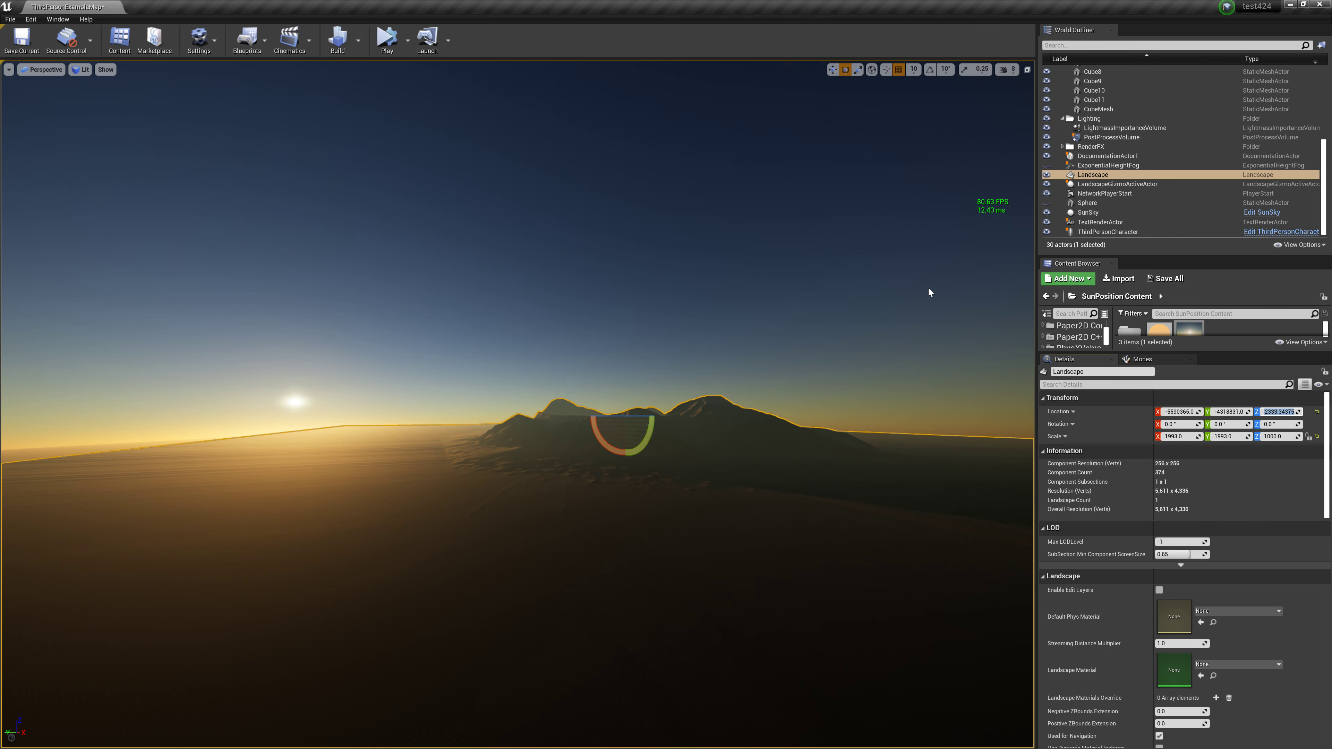
pyautogui.moveTo(931, 292); pyautogui.dragTo(994, 315, button='right')
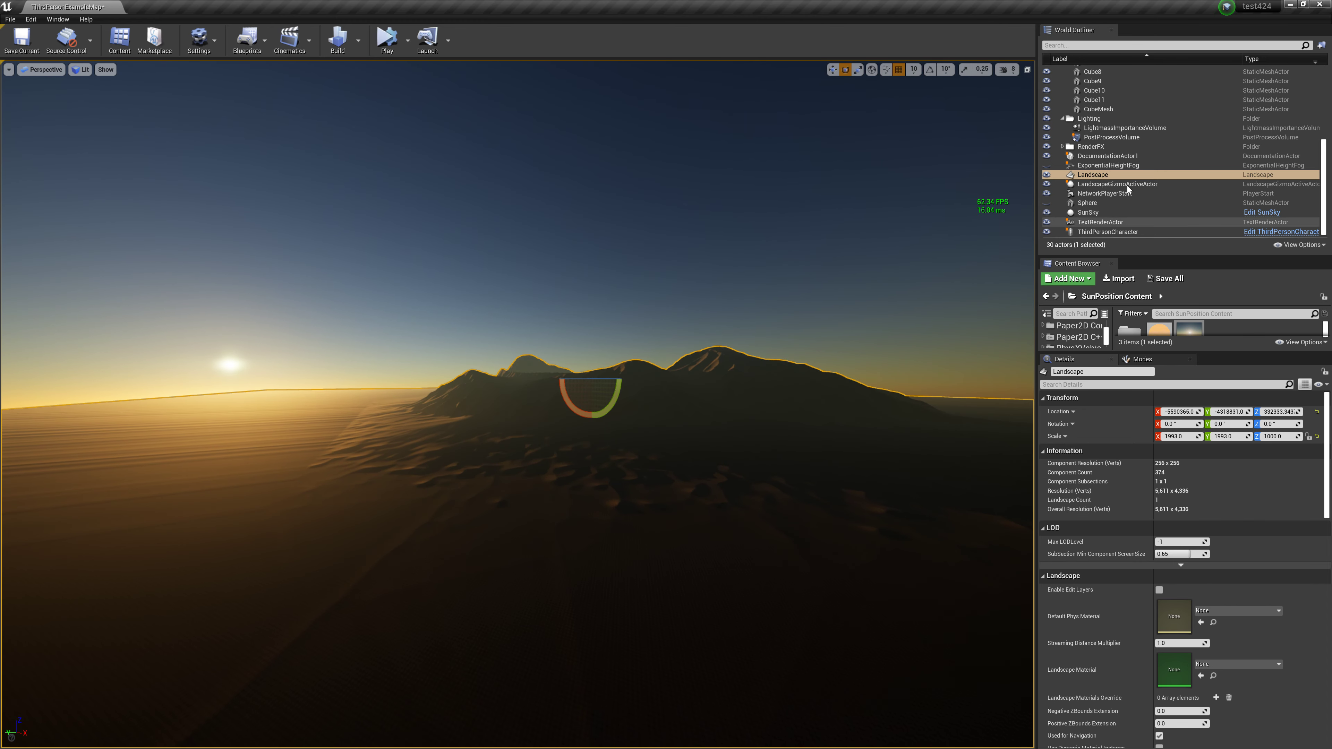
# Focus on the PostProcessVolume, deselect it, and fly out to view the landscape above the curved planet.
pyautogui.doubleClick(1112, 137)
pyautogui.moveTo(517, 367); pyautogui.dragTo(619, 341, button='right')
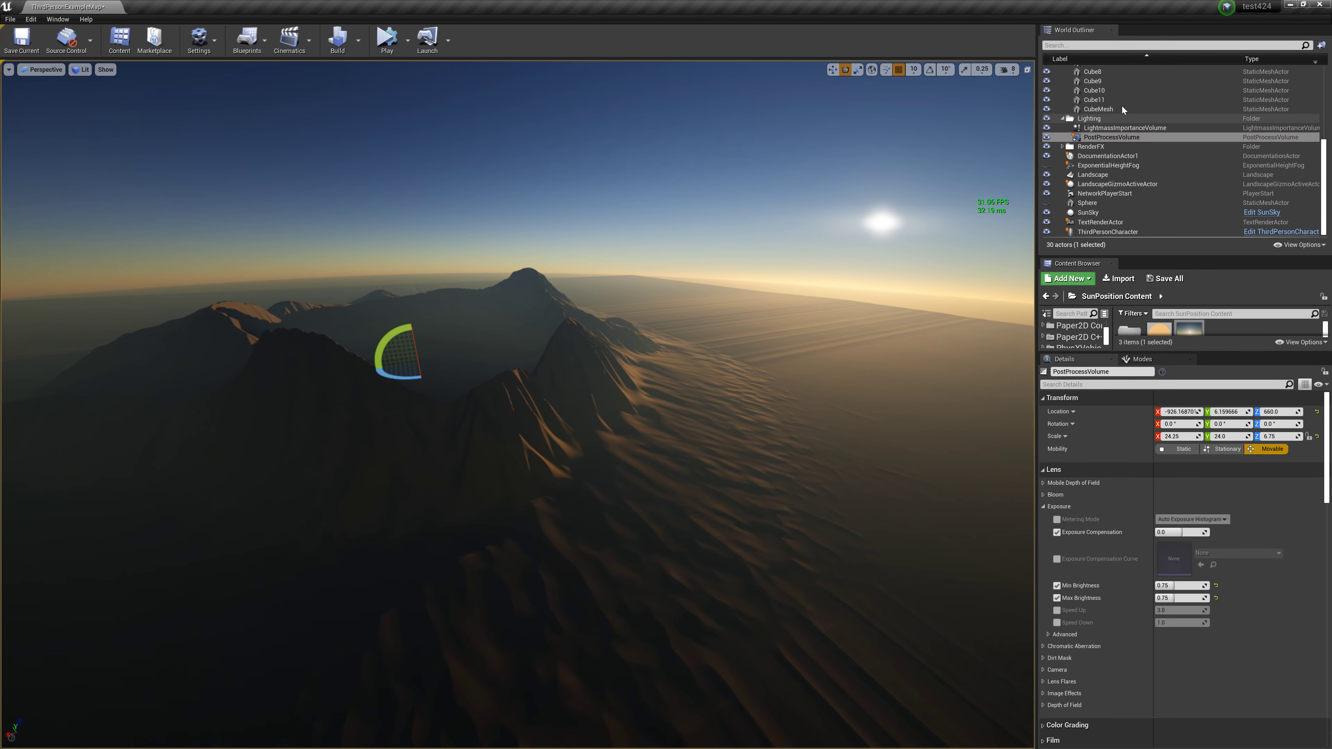
pyautogui.click(1091, 146)
pyautogui.moveTo(577, 342); pyautogui.dragTo(524, 367, button='right')
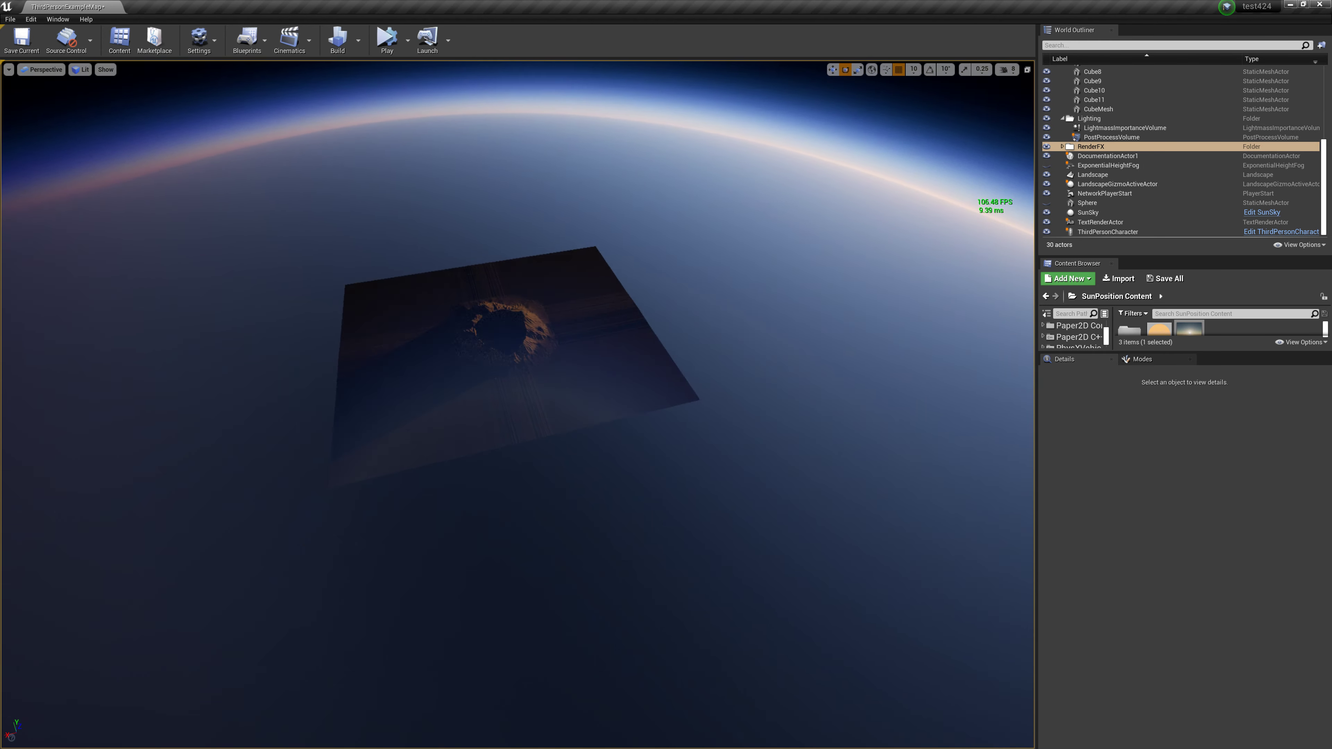
pyautogui.moveTo(821, 219); pyautogui.dragTo(820, 219, button='right')
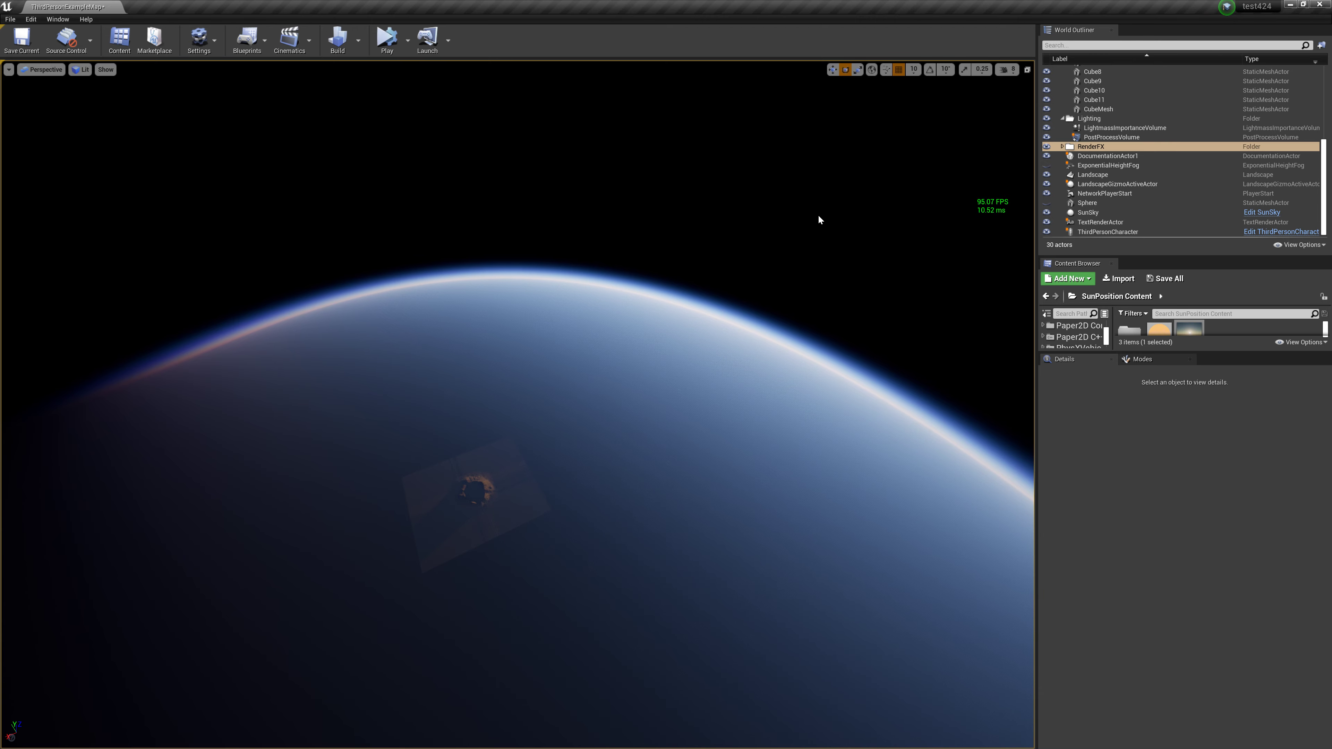
# Go immersive and fly down from orbit until the mountain crater is centred from above.
pyautogui.press('F11')
pyautogui.moveTo(791, 289); pyautogui.dragTo(791, 289, button='right')
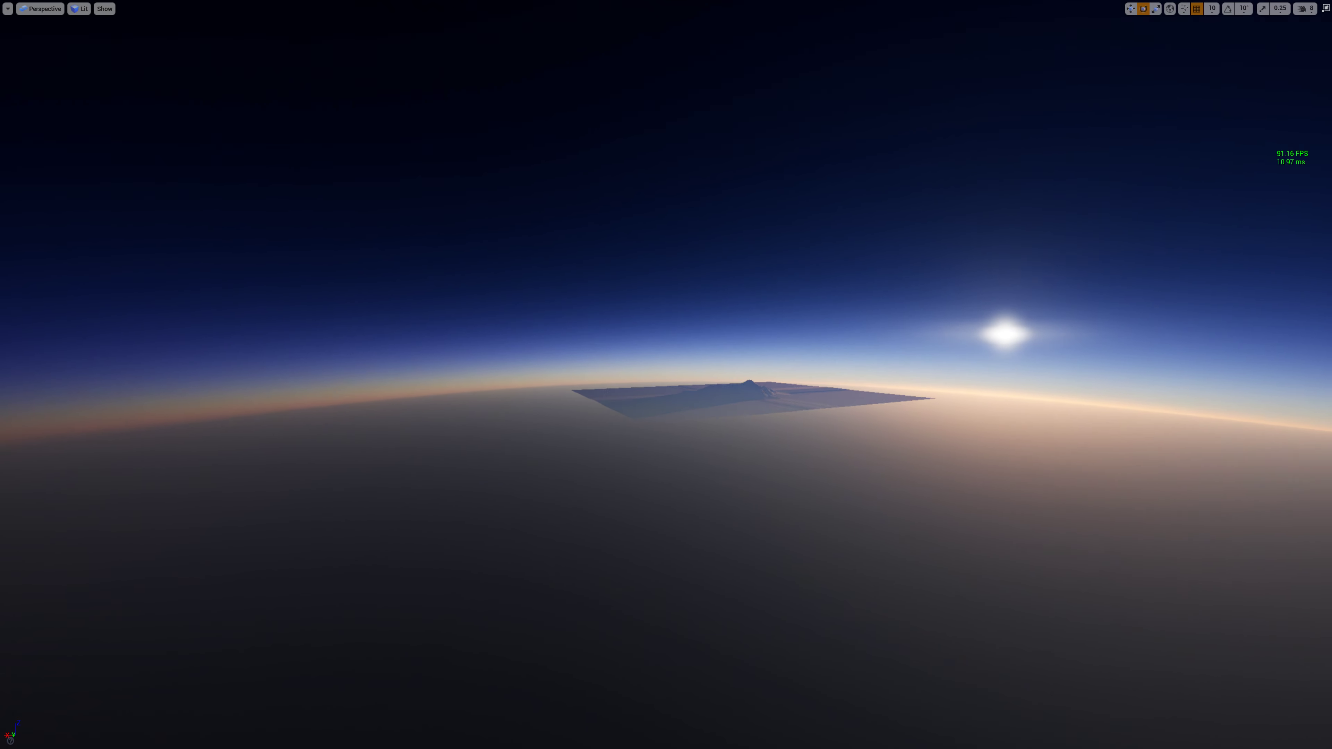
pyautogui.moveTo(791, 290); pyautogui.dragTo(791, 289)
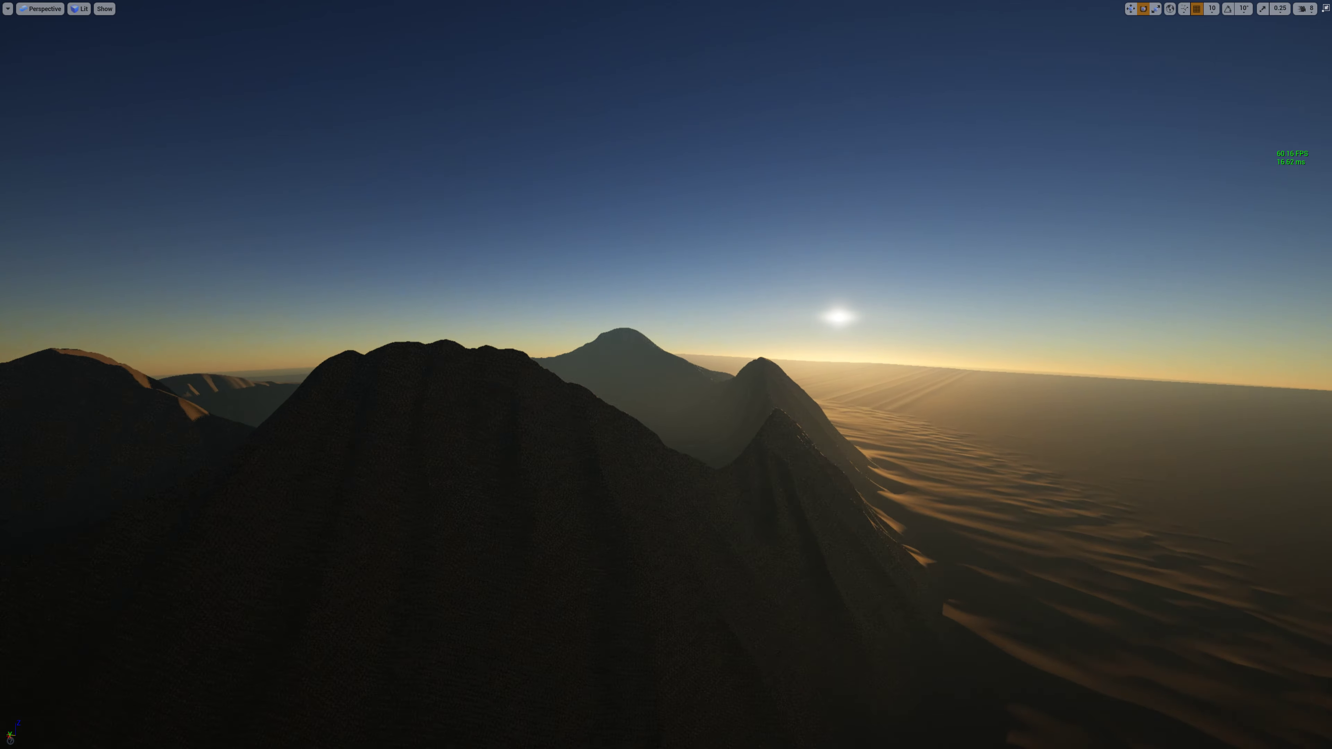
pyautogui.moveTo(791, 290); pyautogui.dragTo(791, 289, button='right')
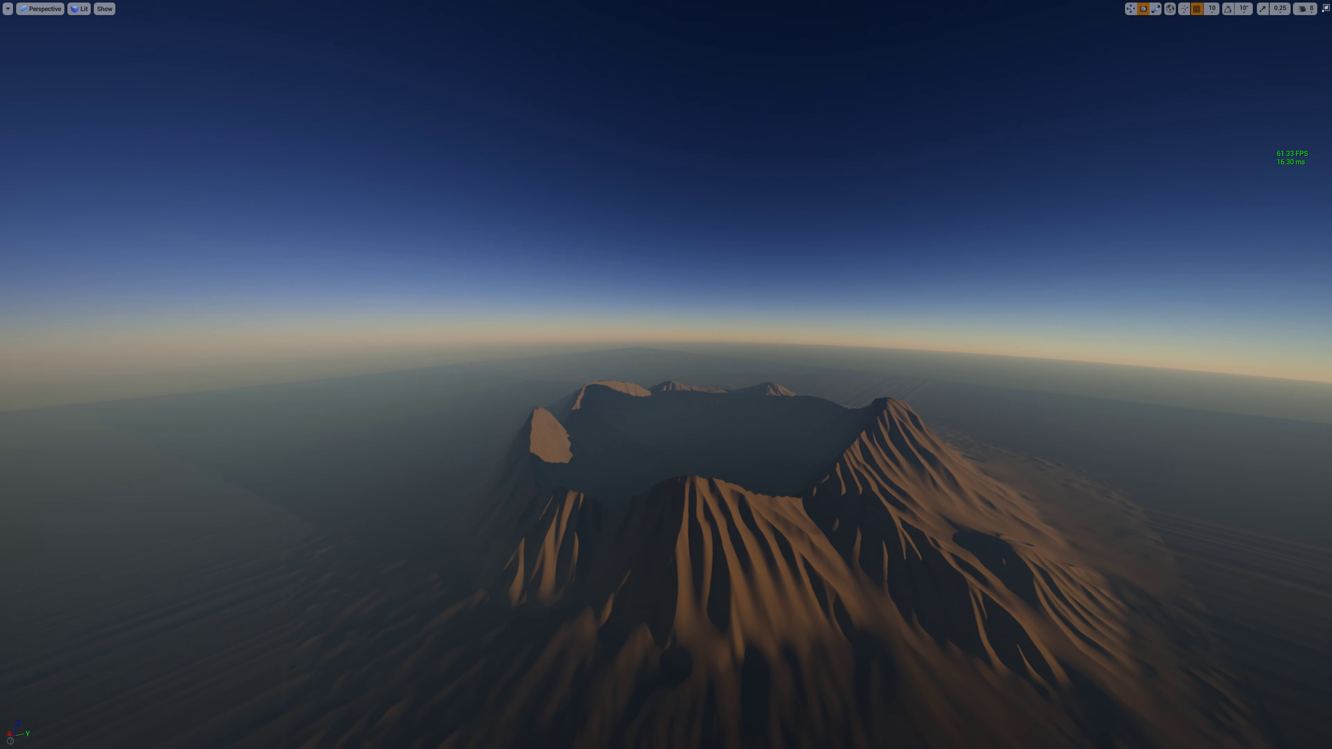
pyautogui.moveTo(791, 290); pyautogui.dragTo(791, 289, button='right')
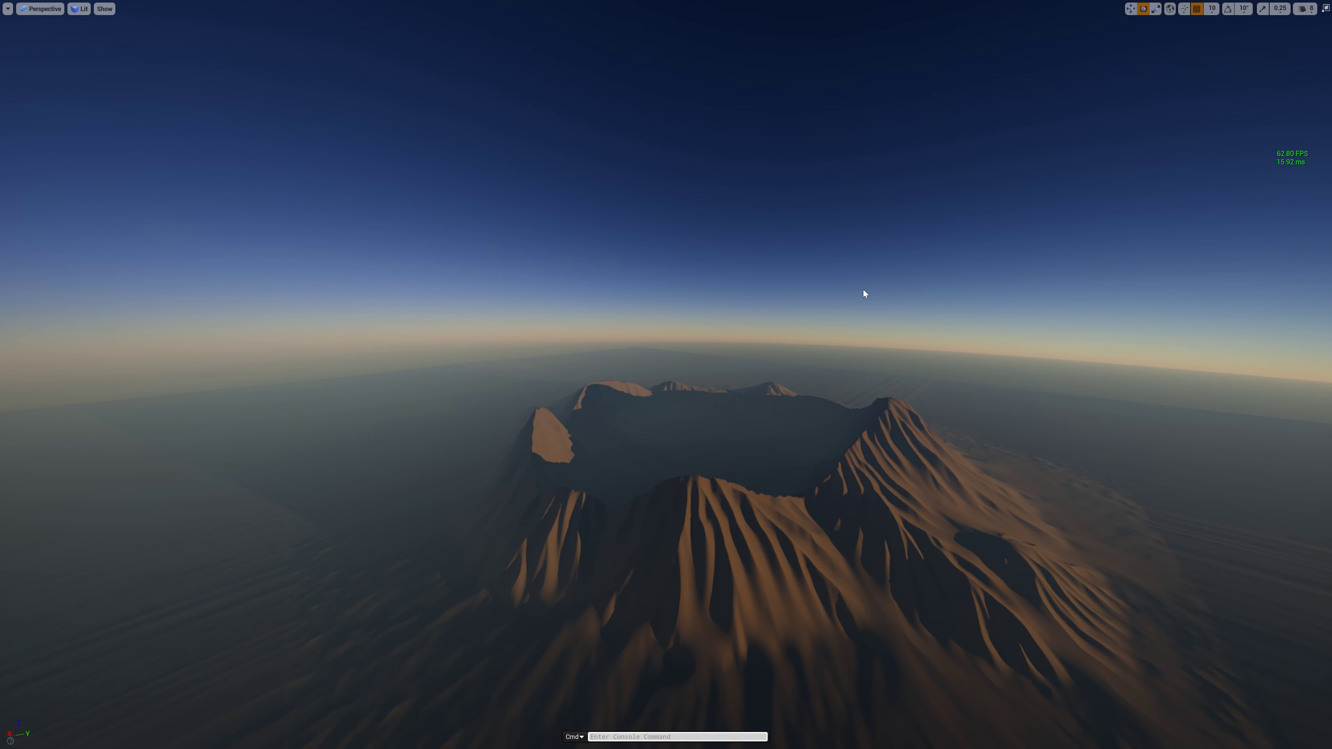
# Run stat fps in the console to show the frame-rate counter.
pyautogui.write('r')
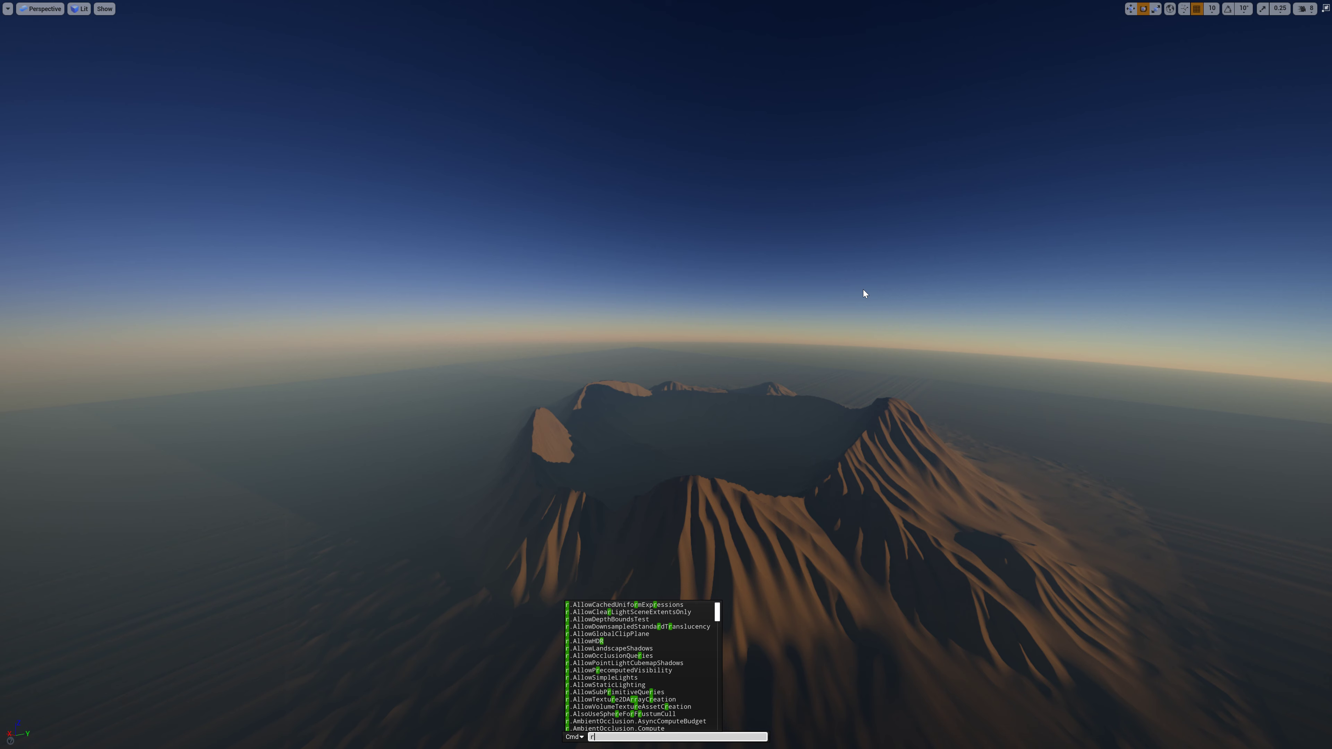
pyautogui.press('BackSpace')
pyautogui.write('stat fps')
pyautogui.press('Return')
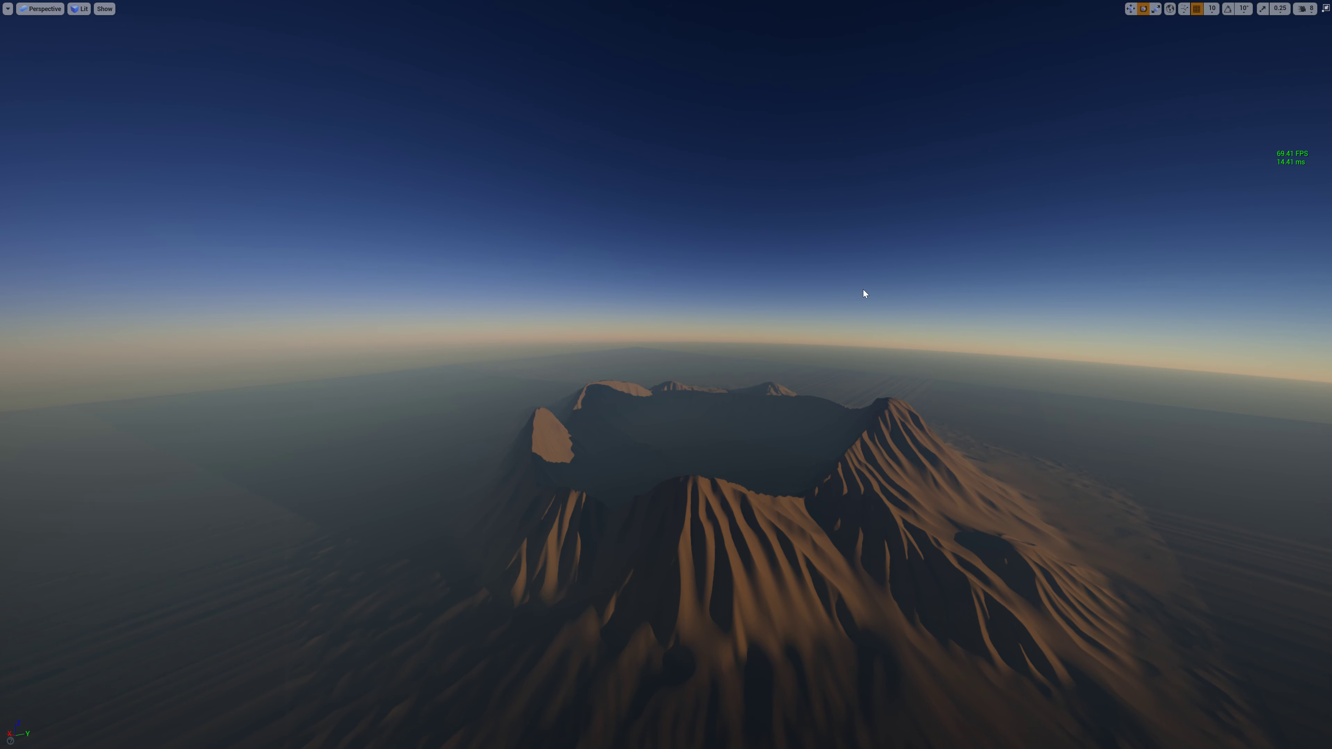
# Run stat fps and stat gpu for GPU timings, then start typing profileGPU.
pyautogui.press('`')
pyautogui.press('Up')
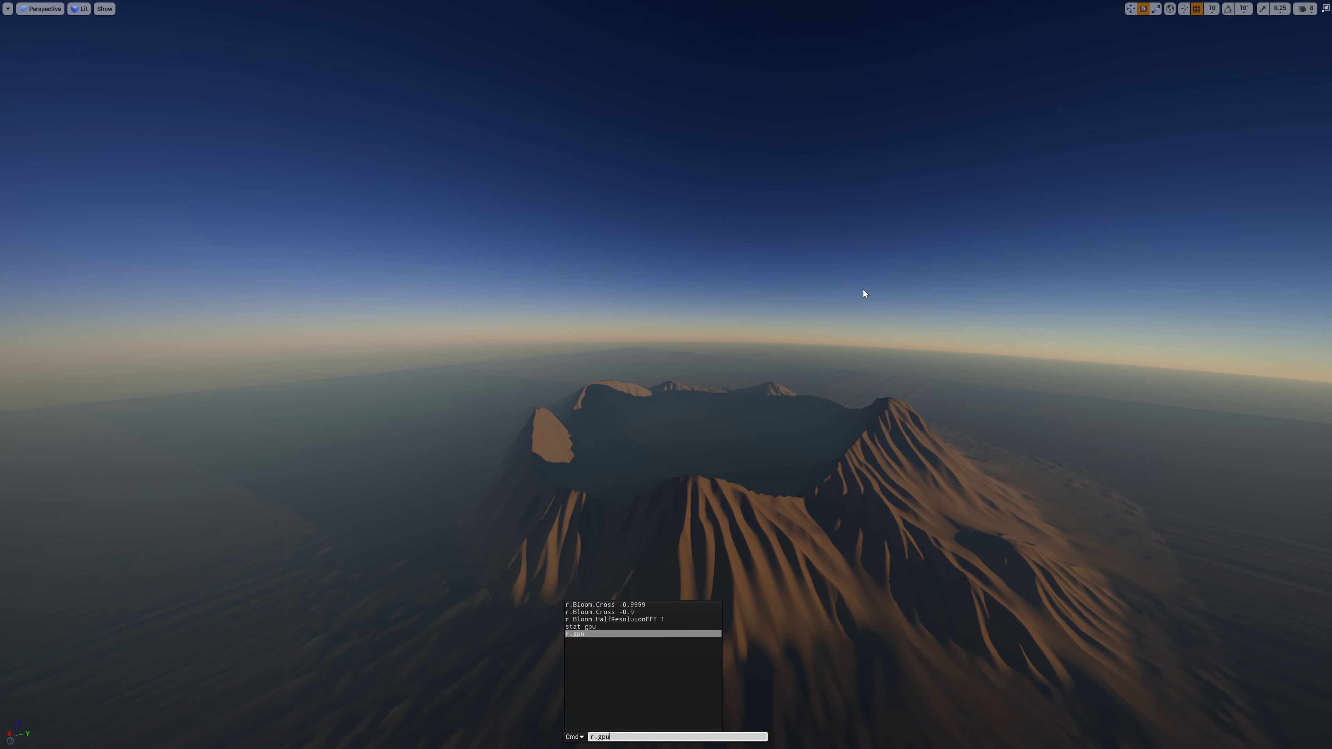
pyautogui.press('BackSpace')
pyautogui.press('BackSpace')
pyautogui.press('BackSpace')
pyautogui.write('stat fps')
pyautogui.press('Return')
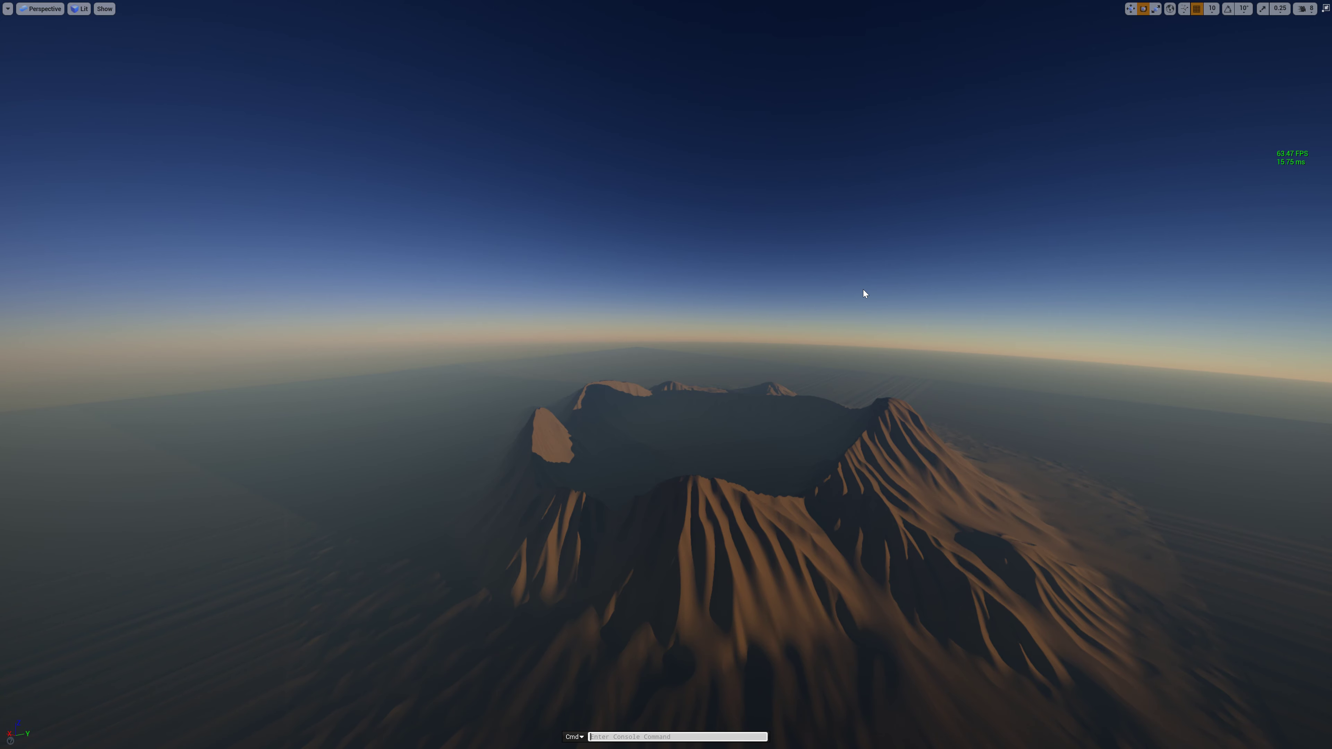
pyautogui.write('stat gpu')
pyautogui.press('Return')
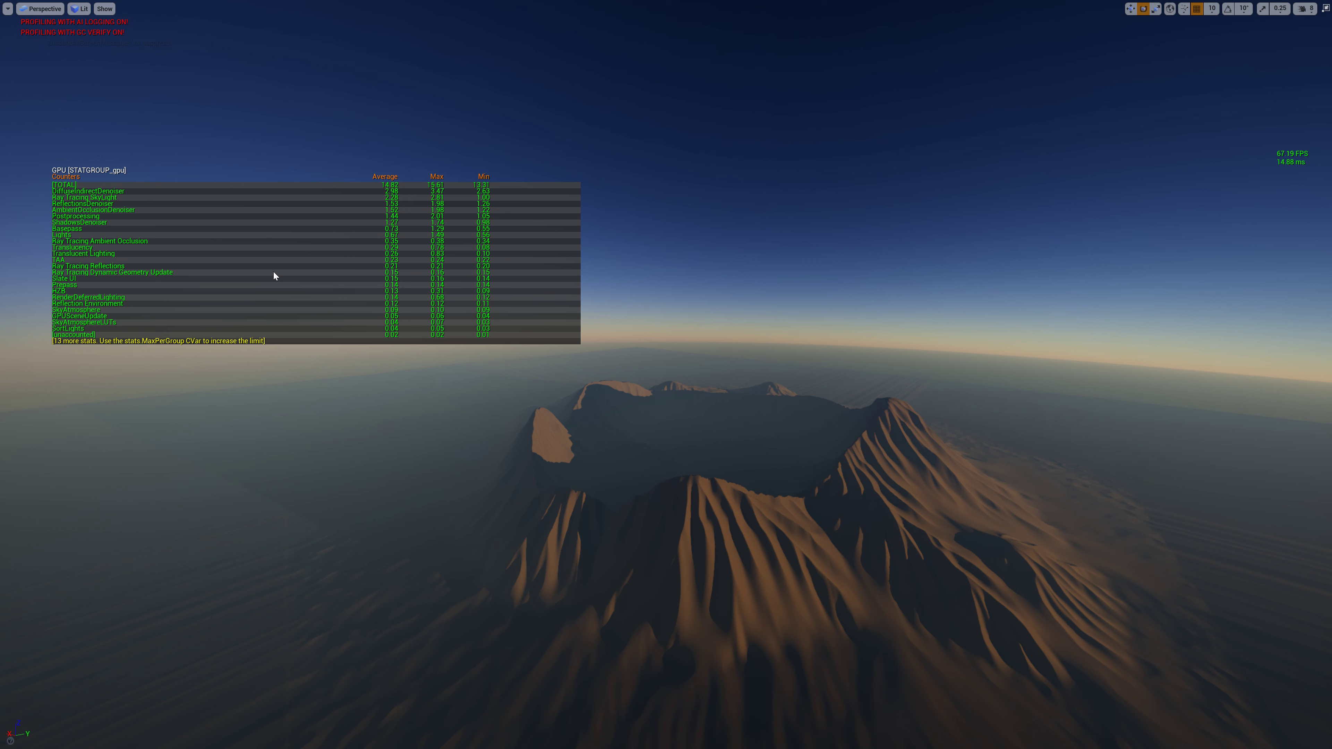
pyautogui.press('`')
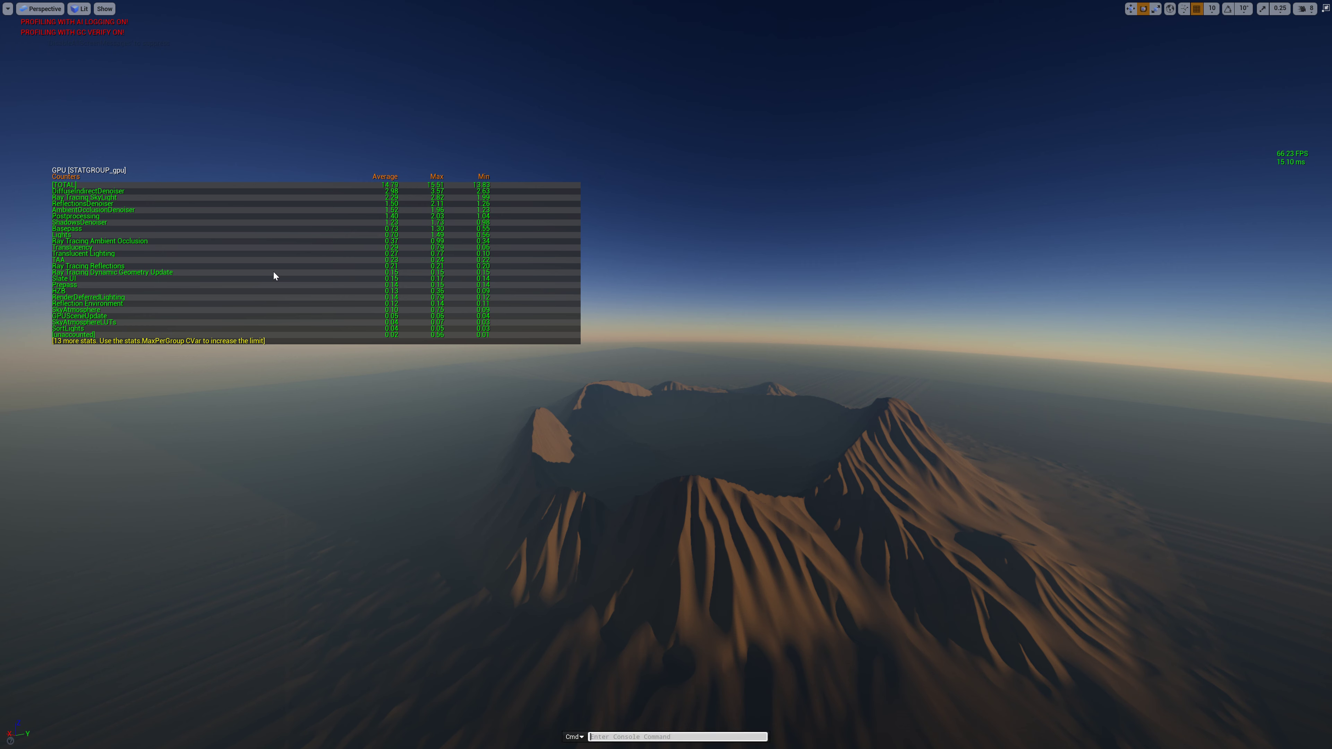
pyautogui.write('profileG')
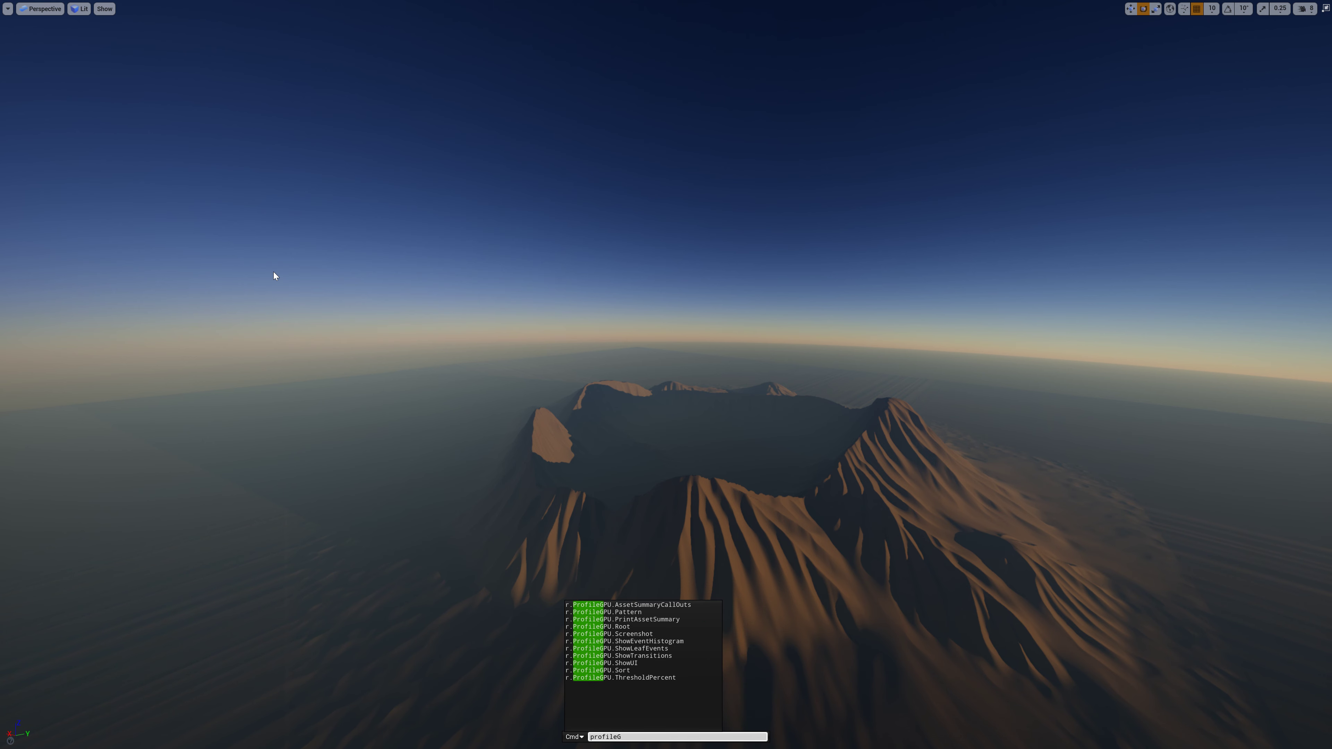
# Capture a ProfileGPU frame and inspect the RayTracingSkyLight pass in the enlarged GPU Visualizer.
pyautogui.press('Escape')
pyautogui.press('Escape')
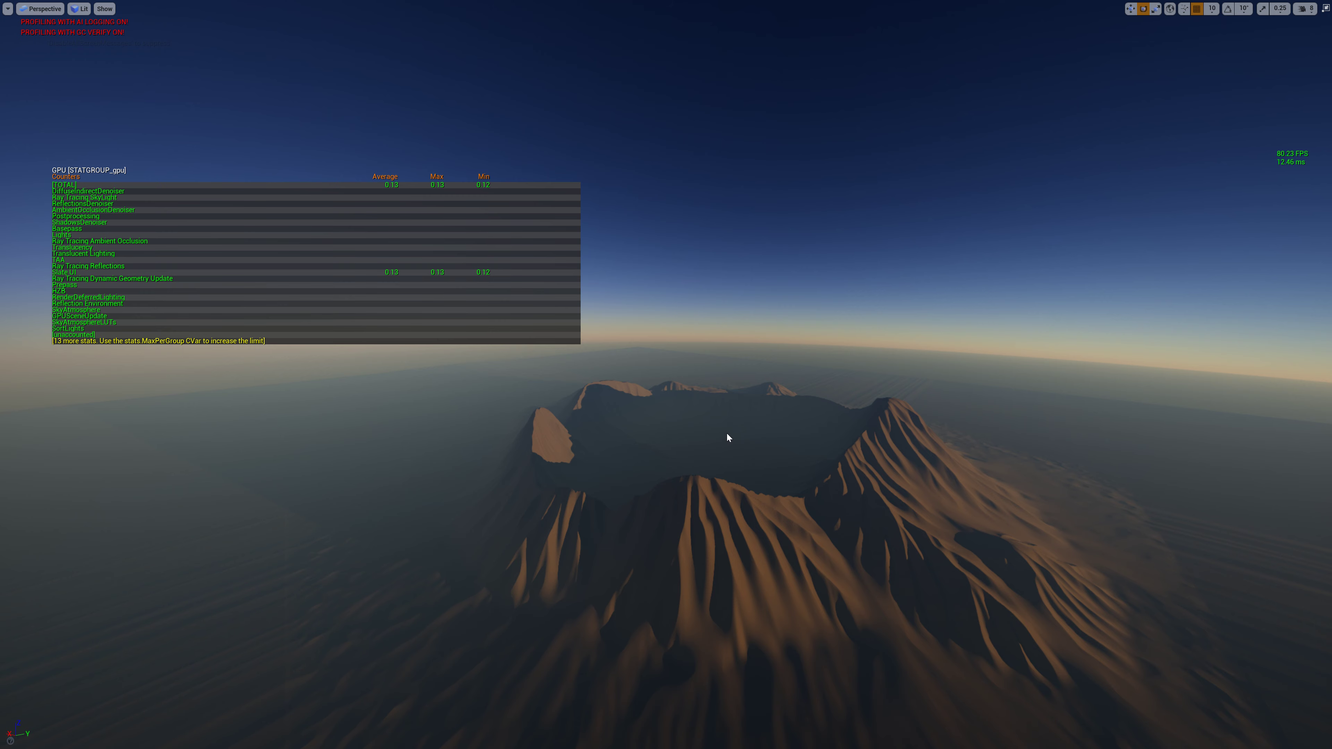
pyautogui.click(587, 296)
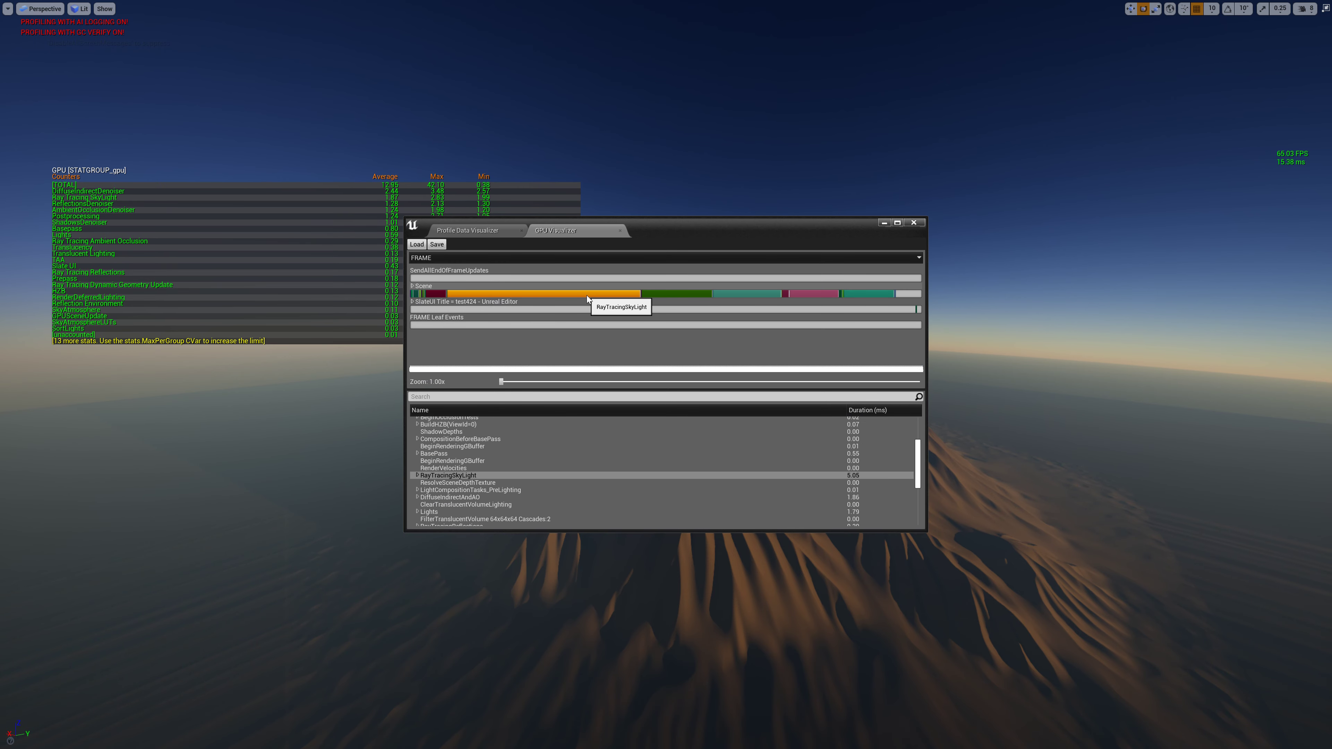
pyautogui.moveTo(677, 231); pyautogui.dragTo(816, 312)
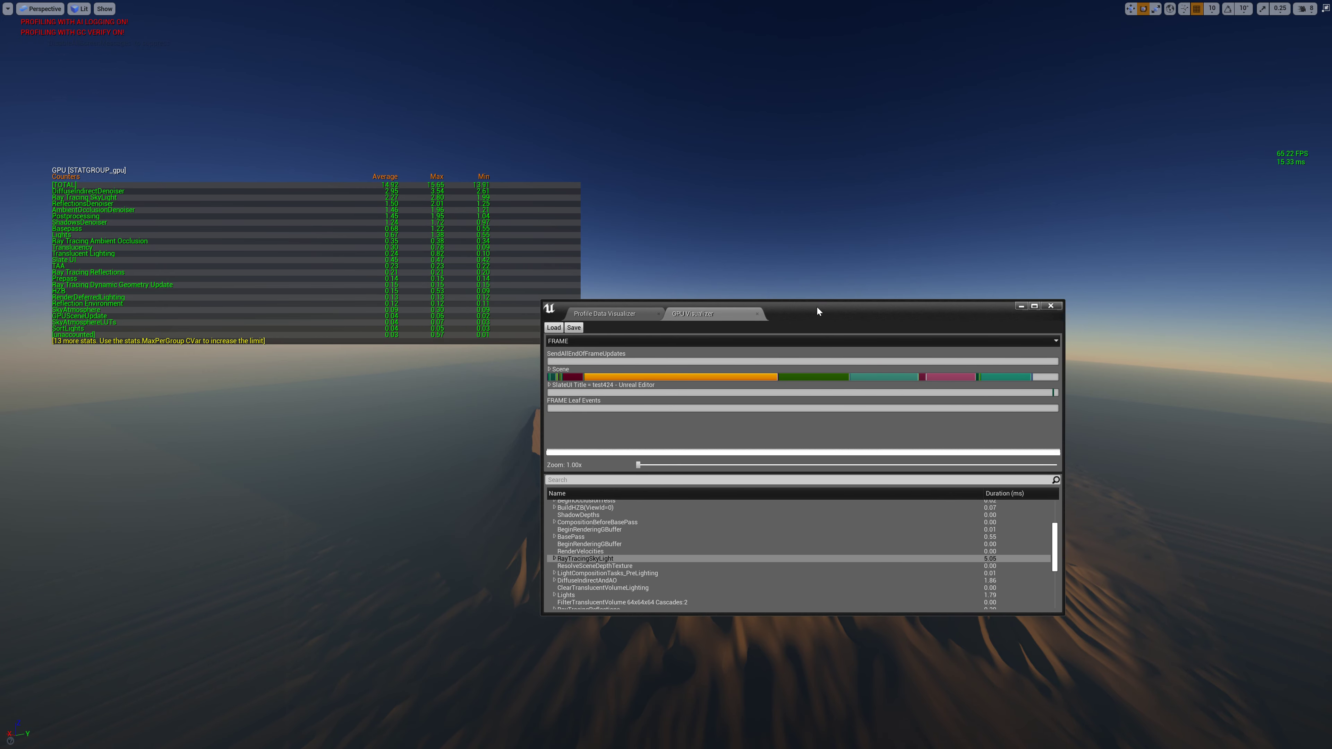
pyautogui.doubleClick(814, 280)
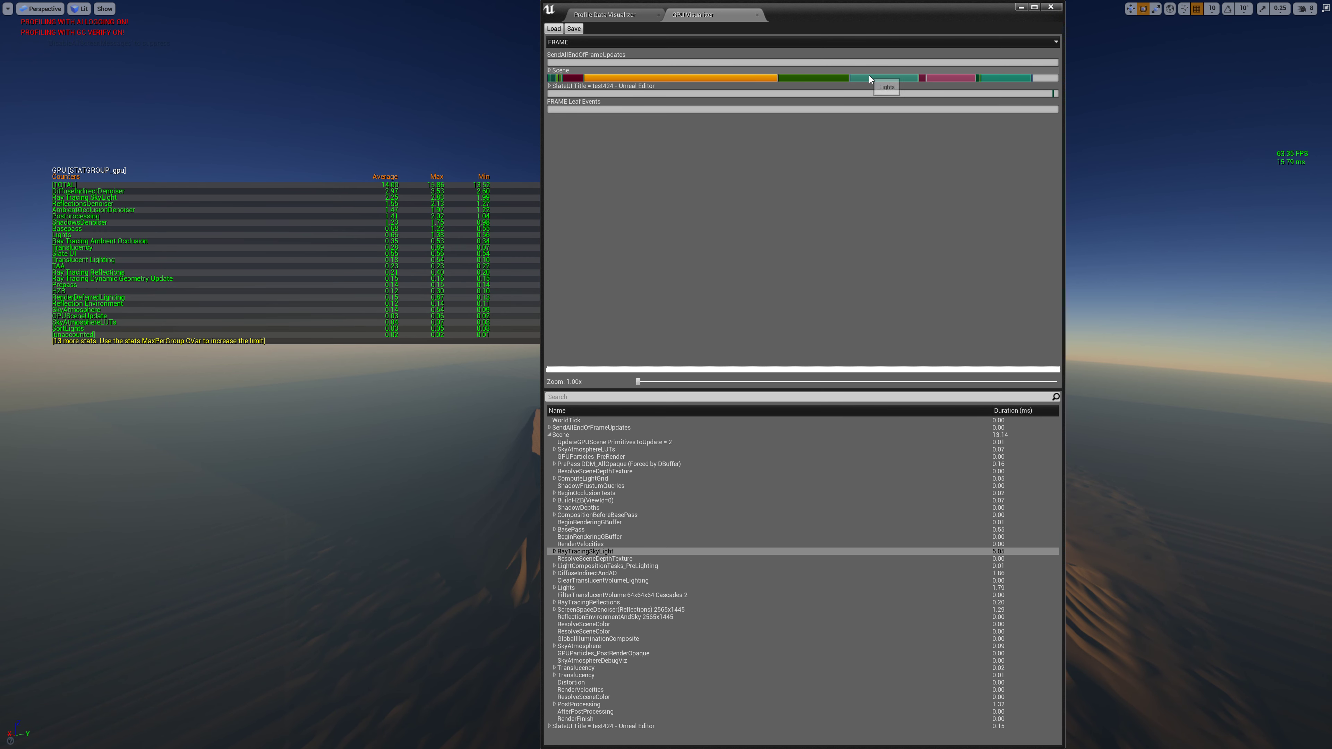
# Inspect the ScreenSpaceDenoiser and PostProcessing passes, expanding PostProcessing's children, then close the GPU Visualizer.
pyautogui.click(941, 77)
pyautogui.click(1000, 77)
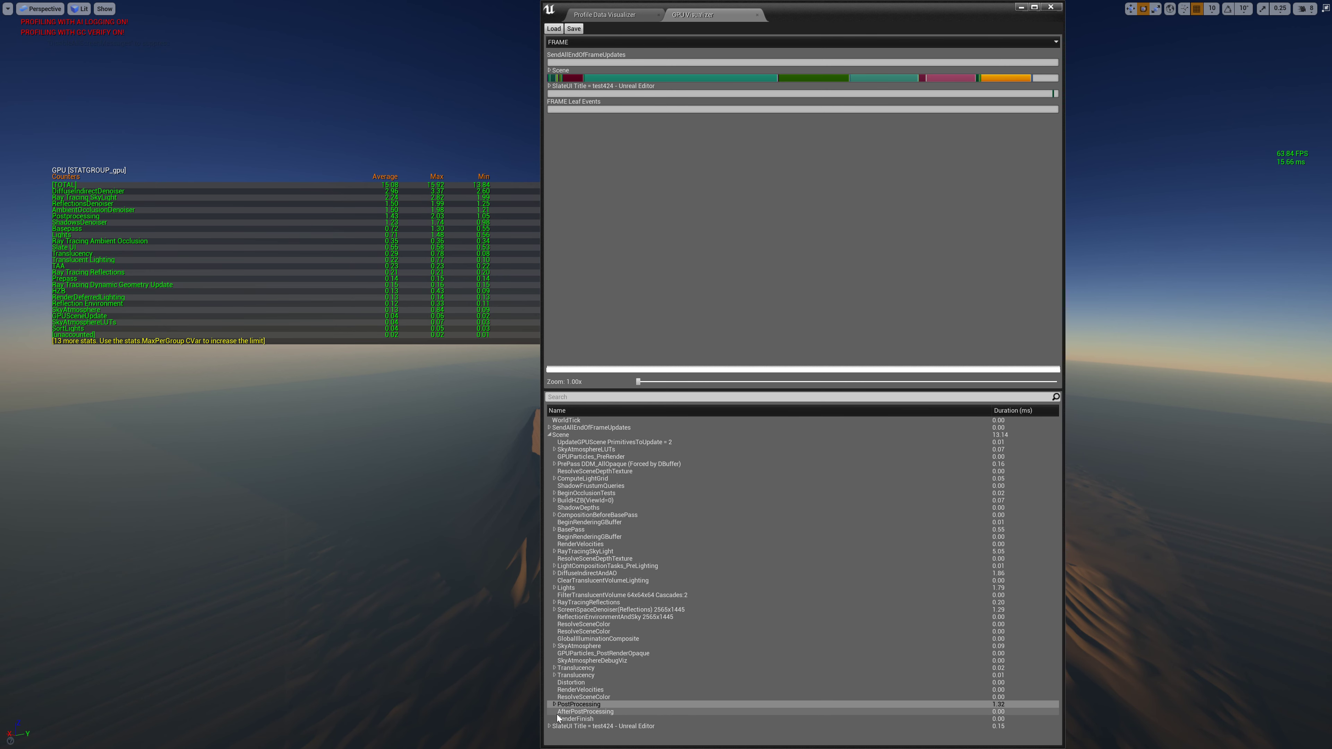
pyautogui.click(555, 705)
pyautogui.moveTo(668, 390); pyautogui.dragTo(668, 196)
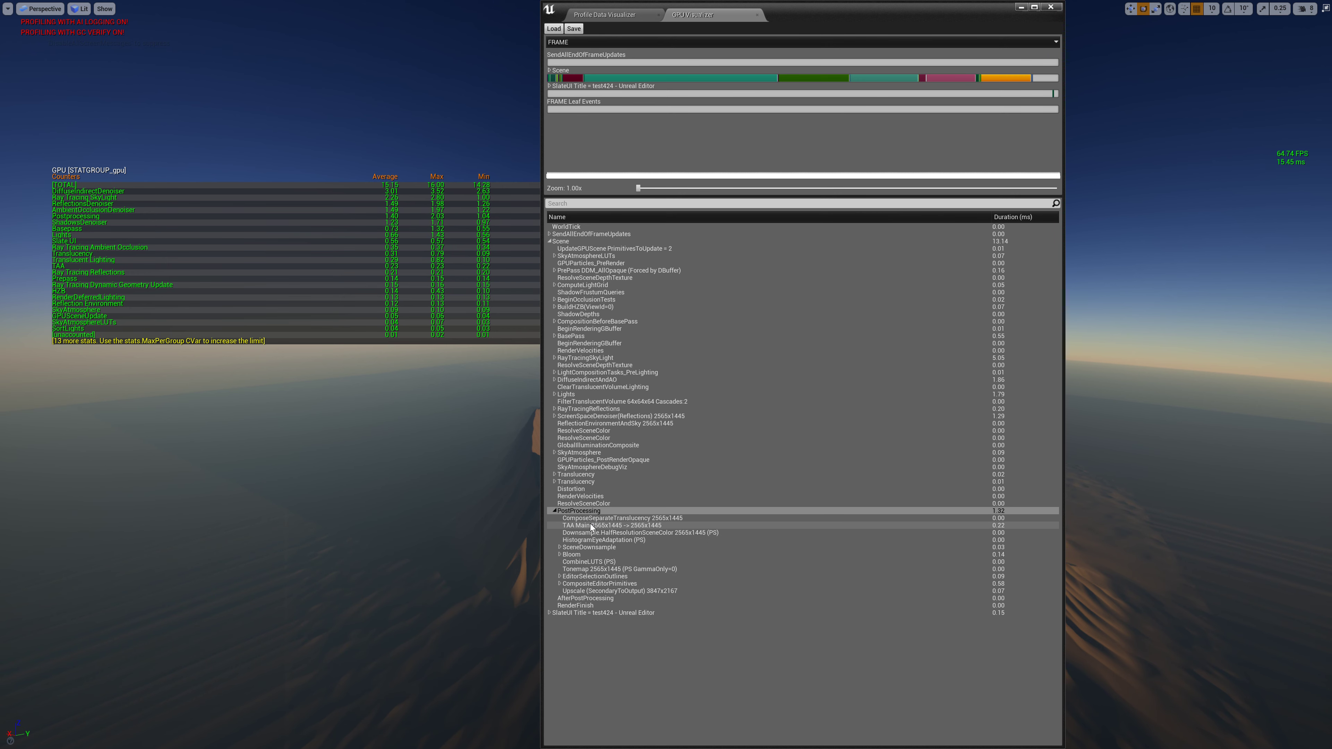
pyautogui.click(559, 546)
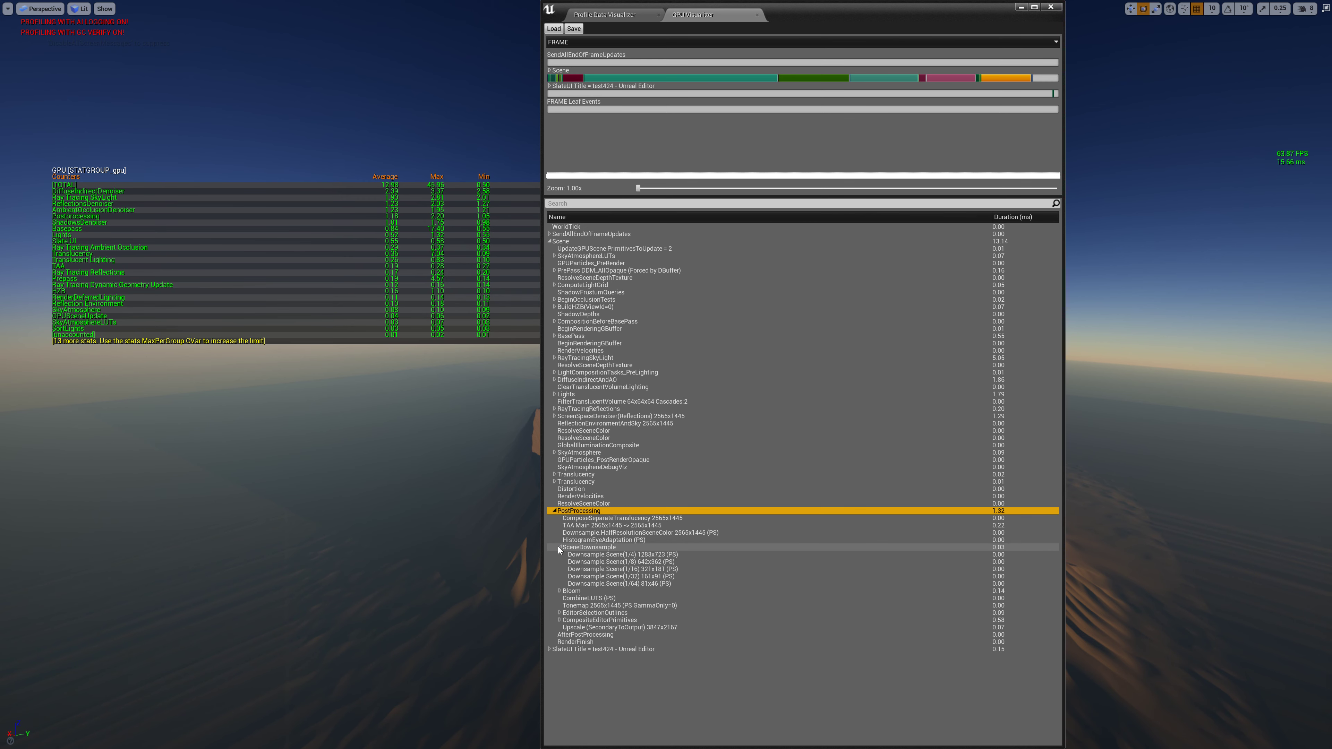
pyautogui.click(560, 547)
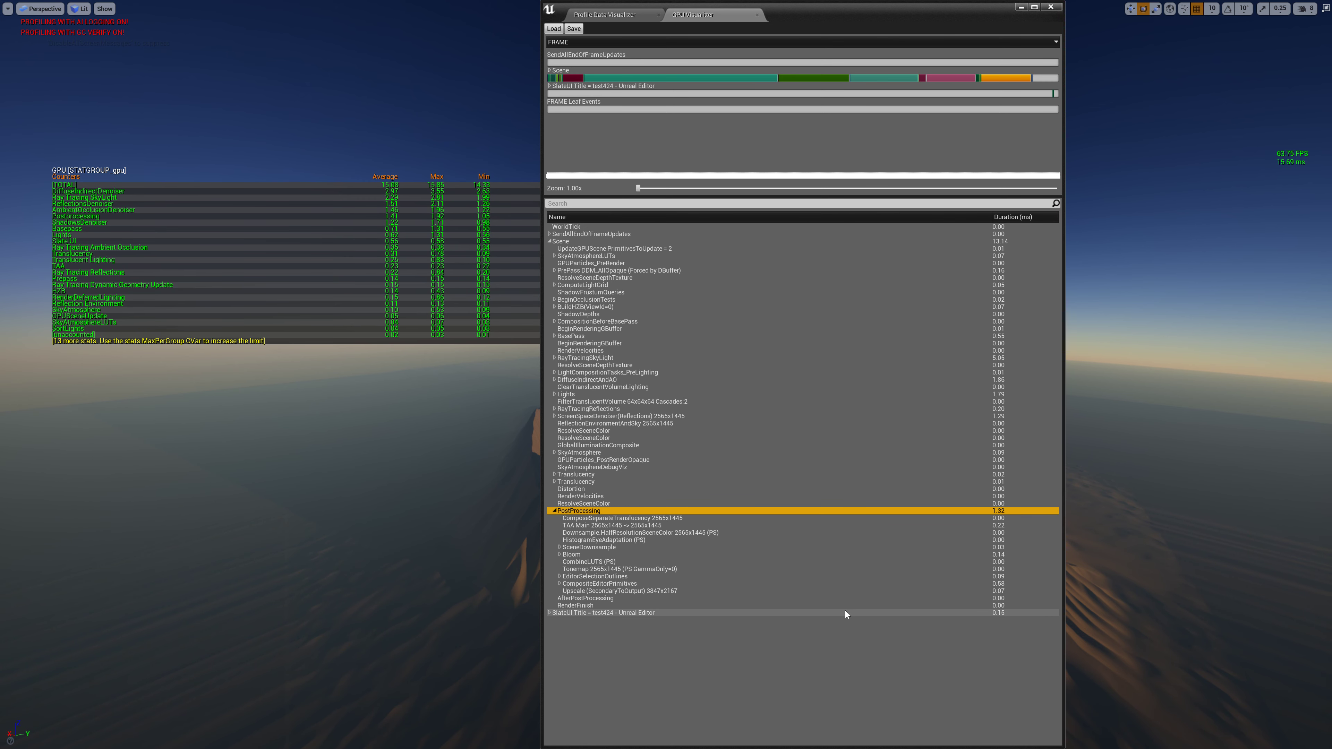
pyautogui.click(1056, 8)
pyautogui.moveTo(921, 373); pyautogui.dragTo(921, 374, button='right')
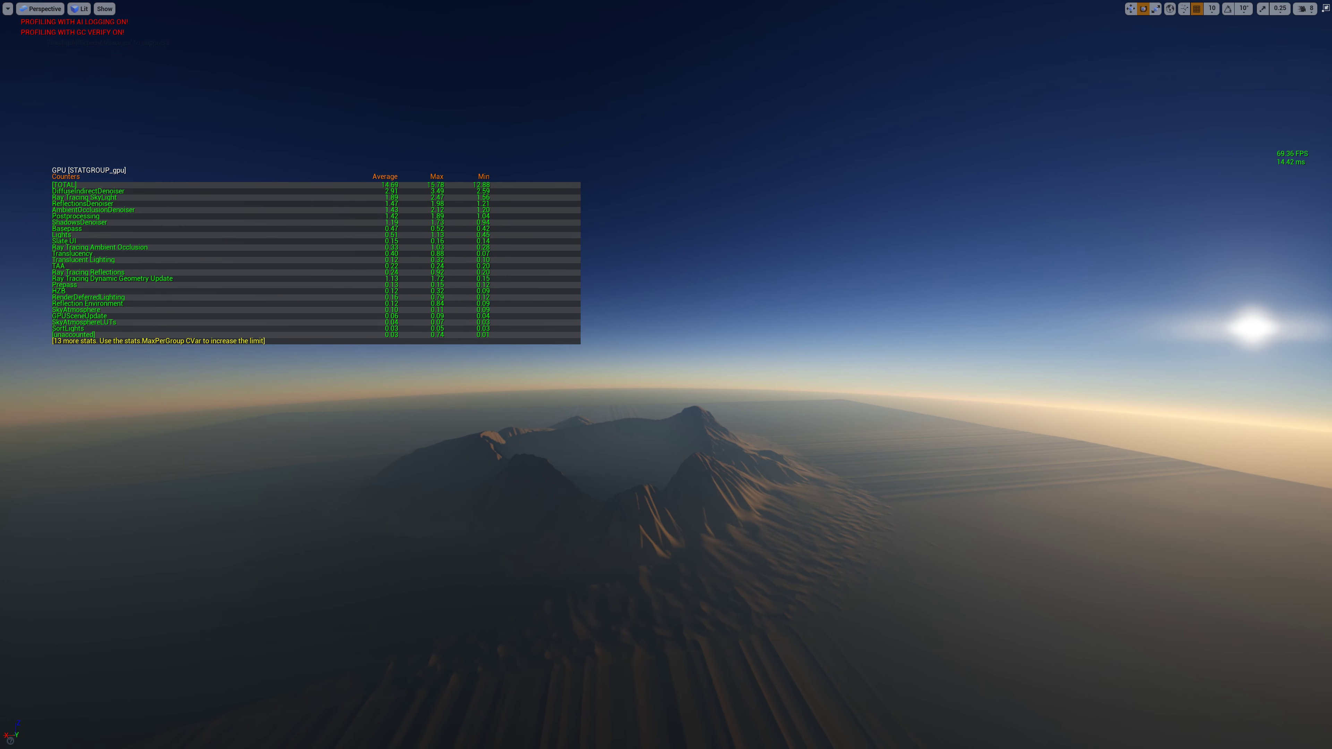
# Rerun stat gpu to hide the GPU overlay and swoop down to the peaks against the low sun.
pyautogui.press('Up')
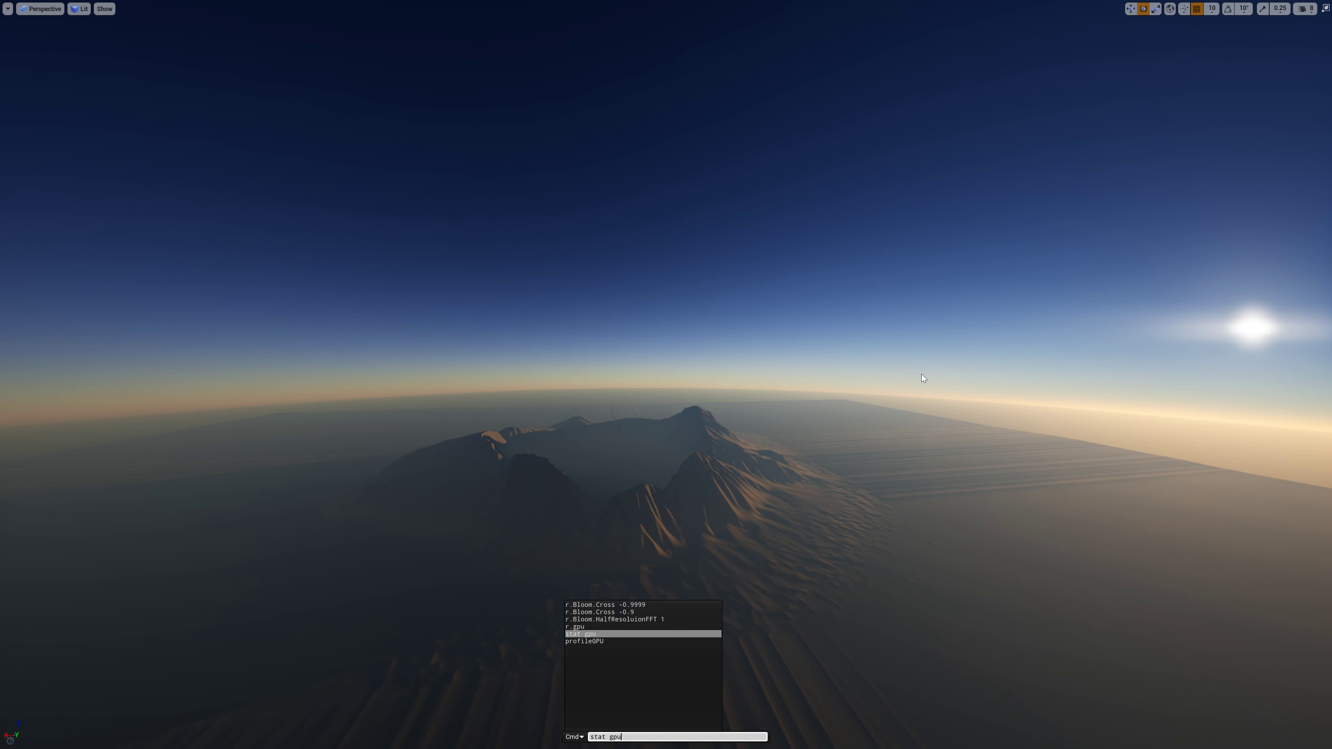
pyautogui.moveTo(925, 375); pyautogui.dragTo(926, 375, button='right')
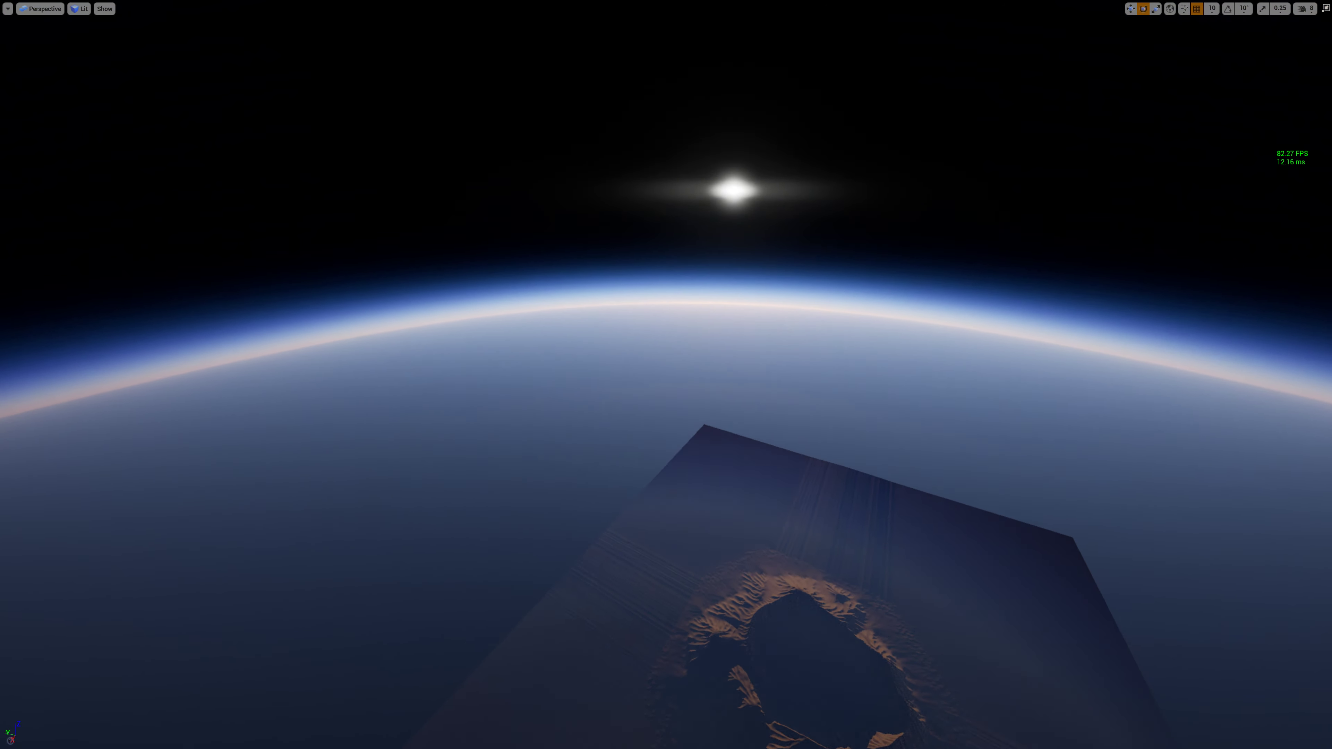
pyautogui.moveTo(925, 375); pyautogui.dragTo(925, 375)
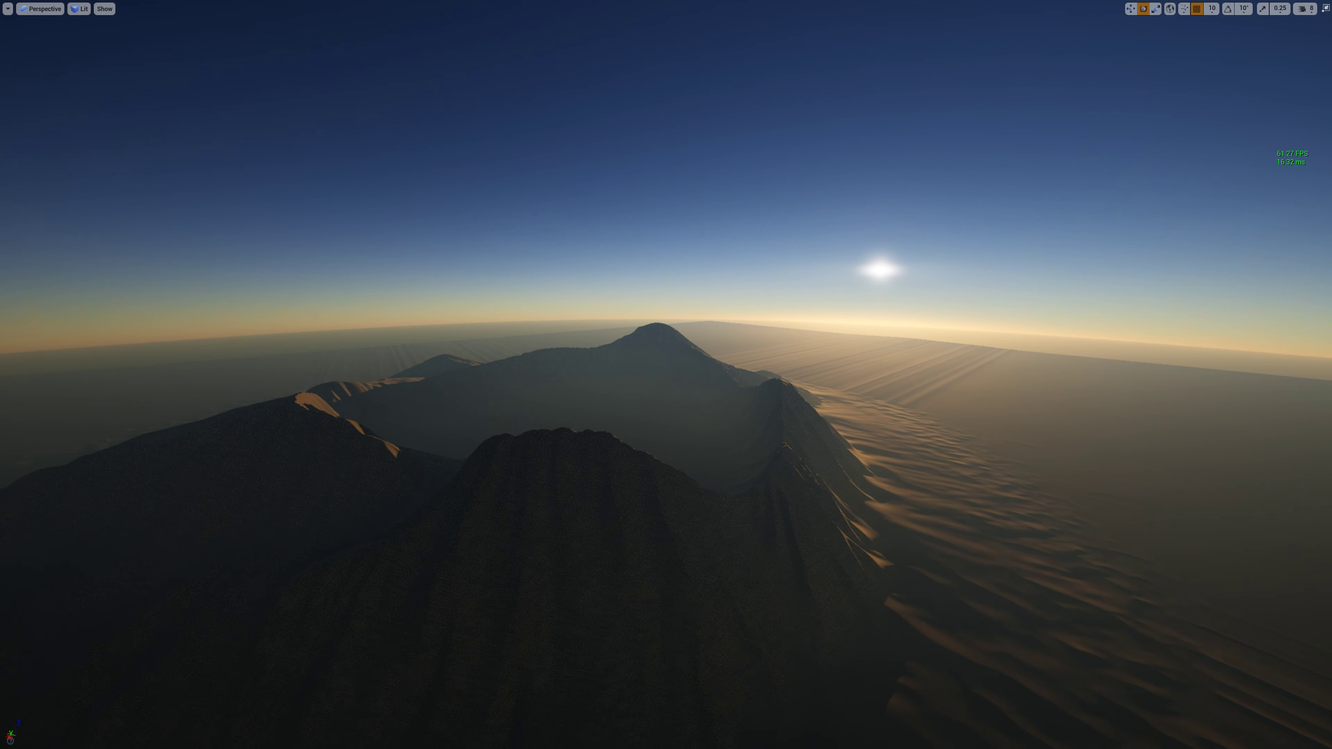
pyautogui.moveTo(926, 375); pyautogui.dragTo(925, 375, button='right')
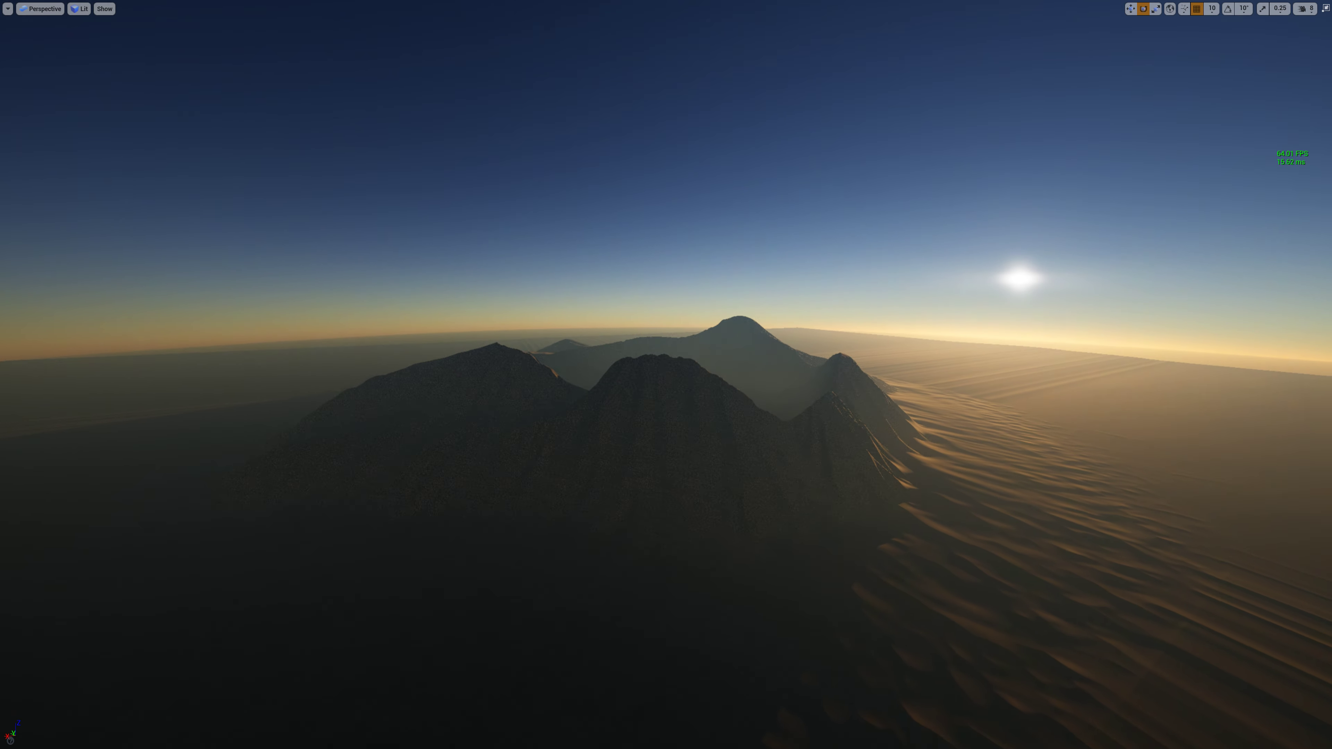